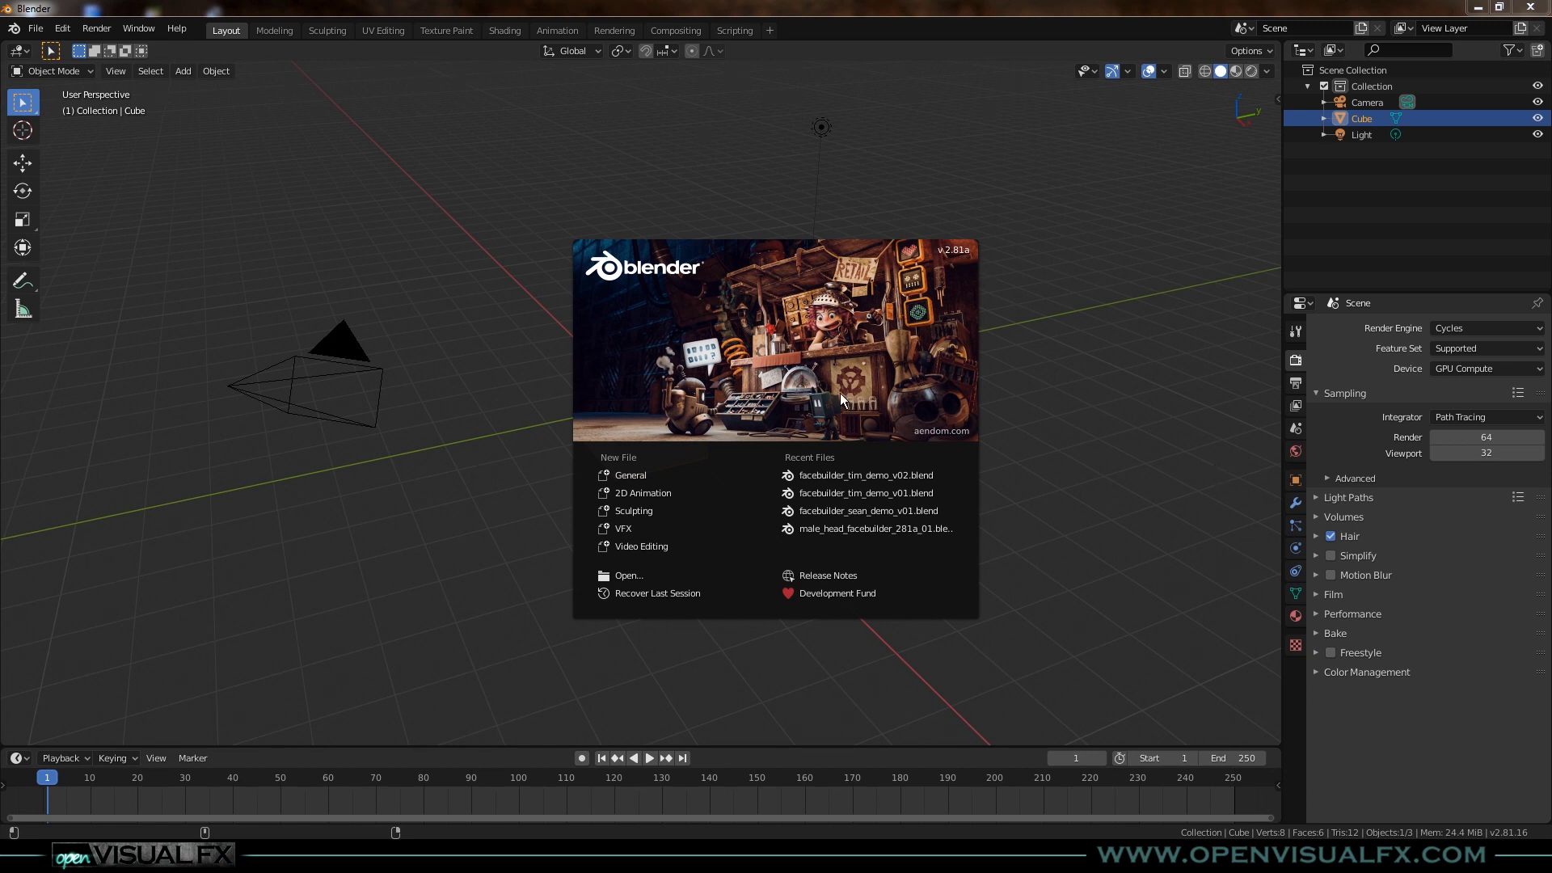
Dismiss the splash screen and display the FaceBuilder add-on's tools beside the 3D viewport.
left_click(217, 160)
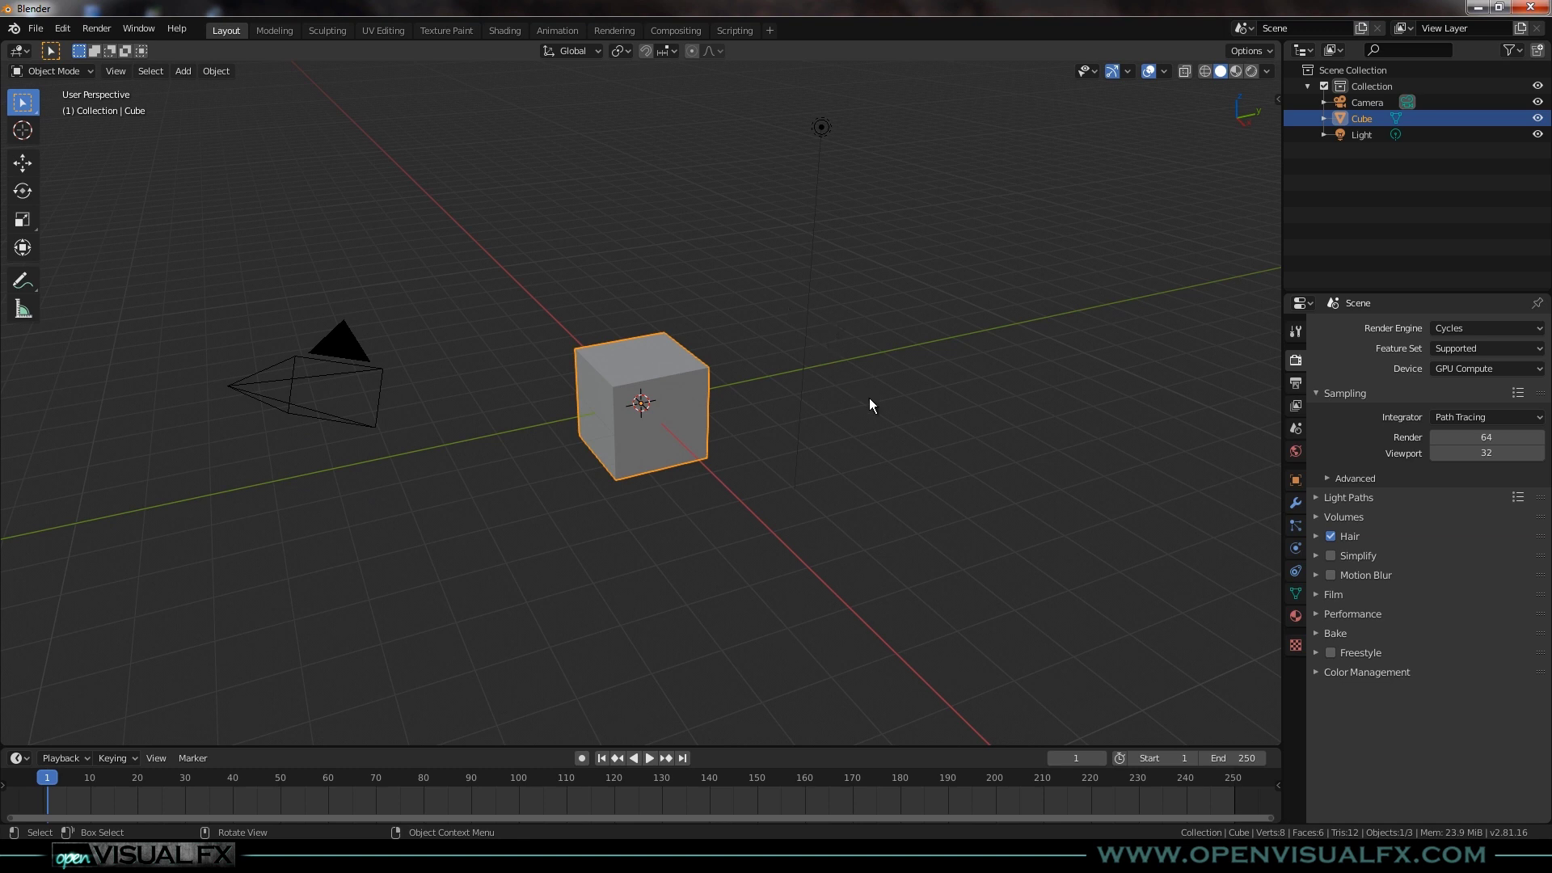
key("n")
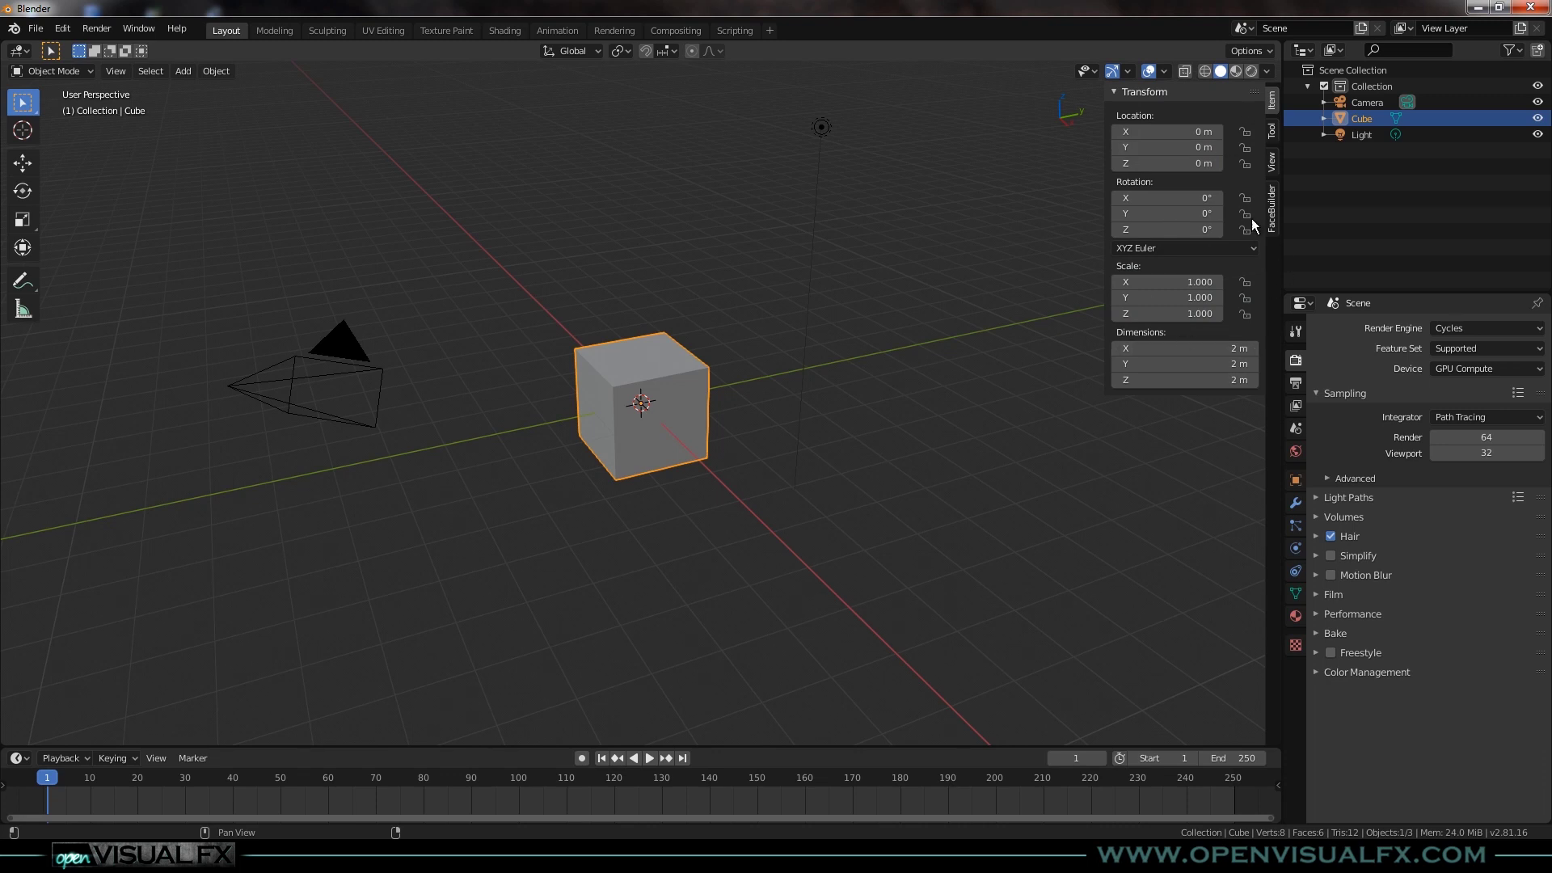
left_click(1273, 211)
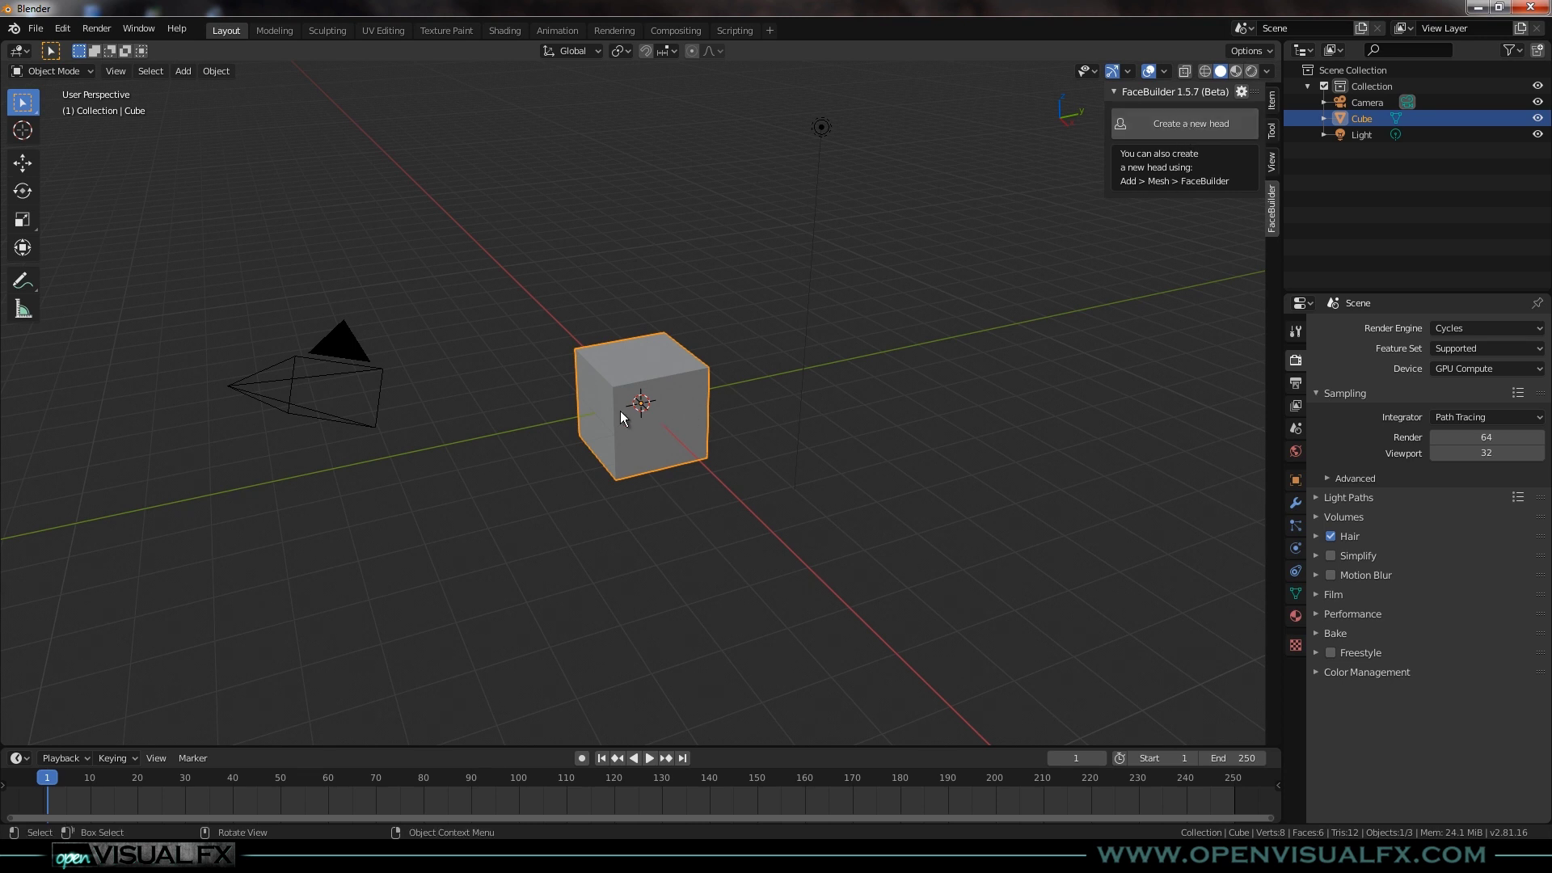
Delete all the default scene objects: the cube, camera and light.
key("a")
key("x")
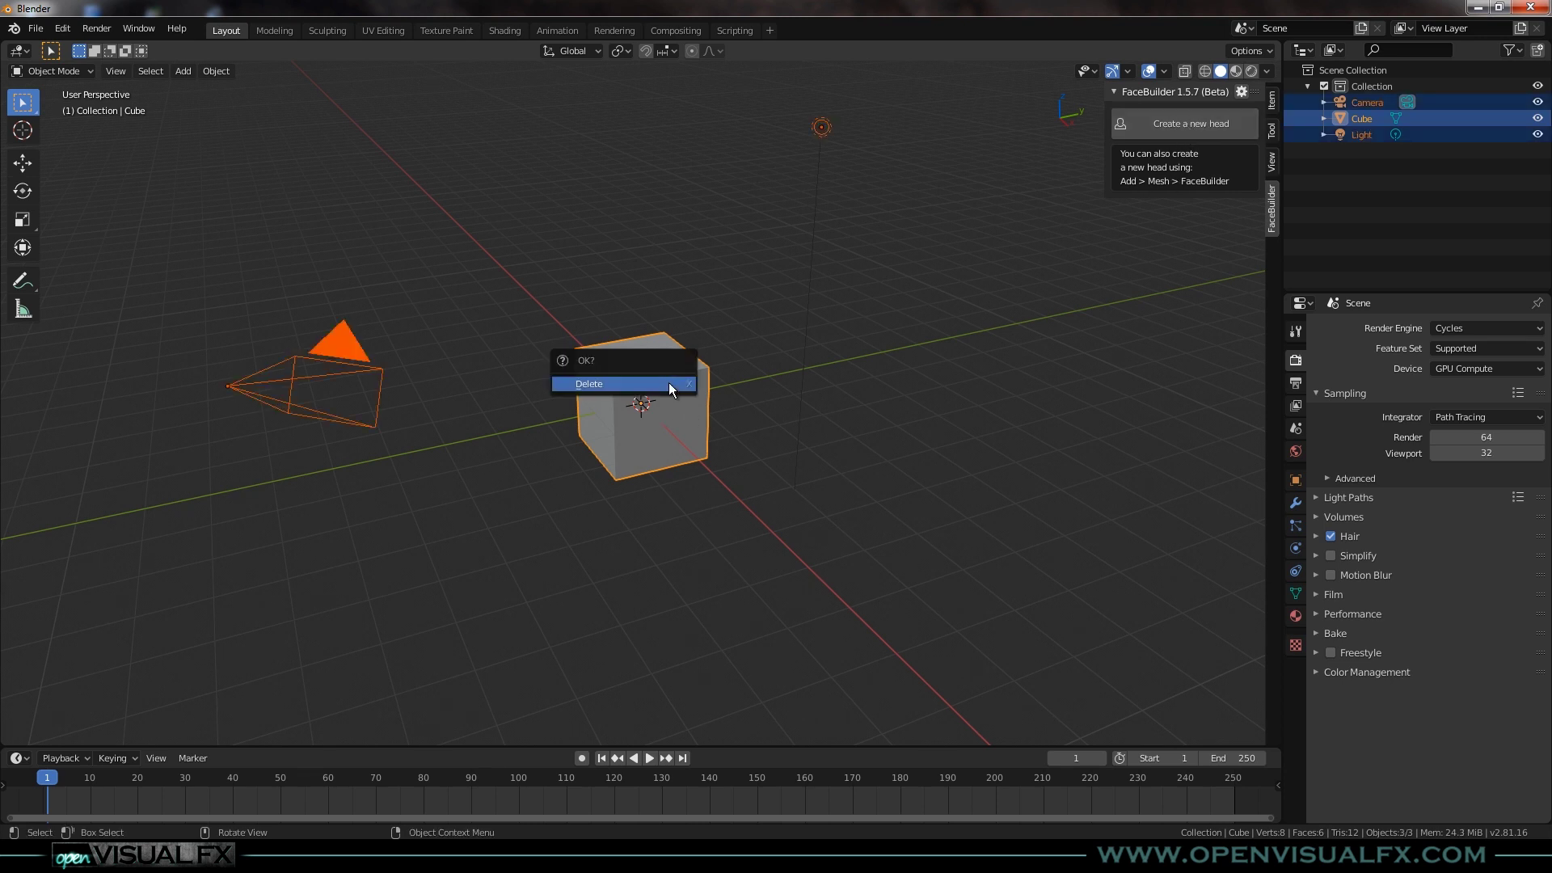
left_click(670, 383)
Create a new FaceBuilder head and view it up close from the front three-quarter angle.
left_click(1174, 125)
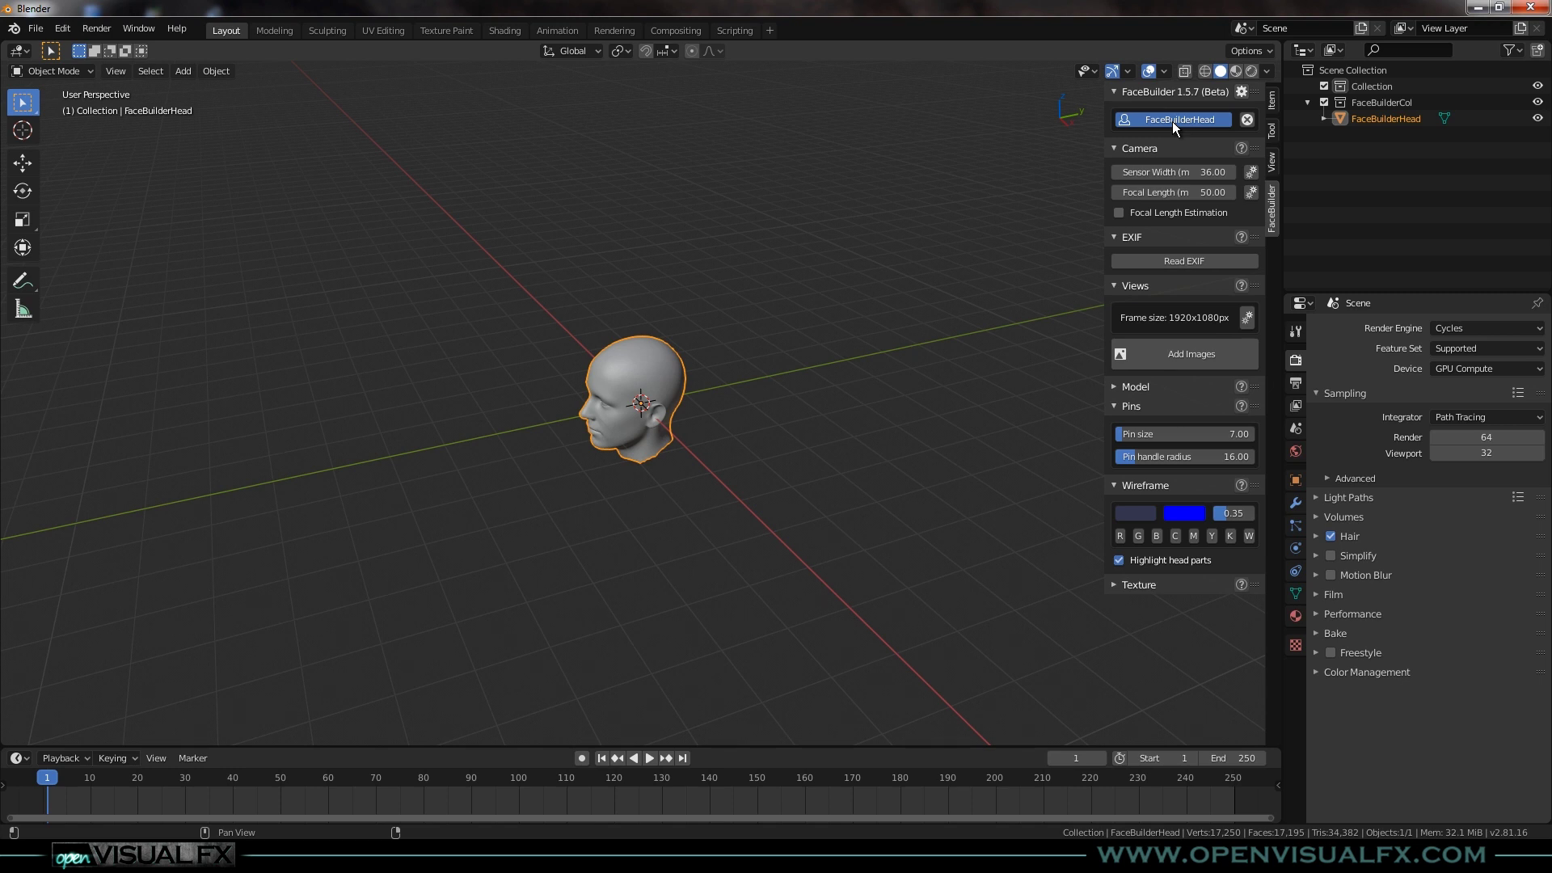
scroll(613, 475, "up", 5)
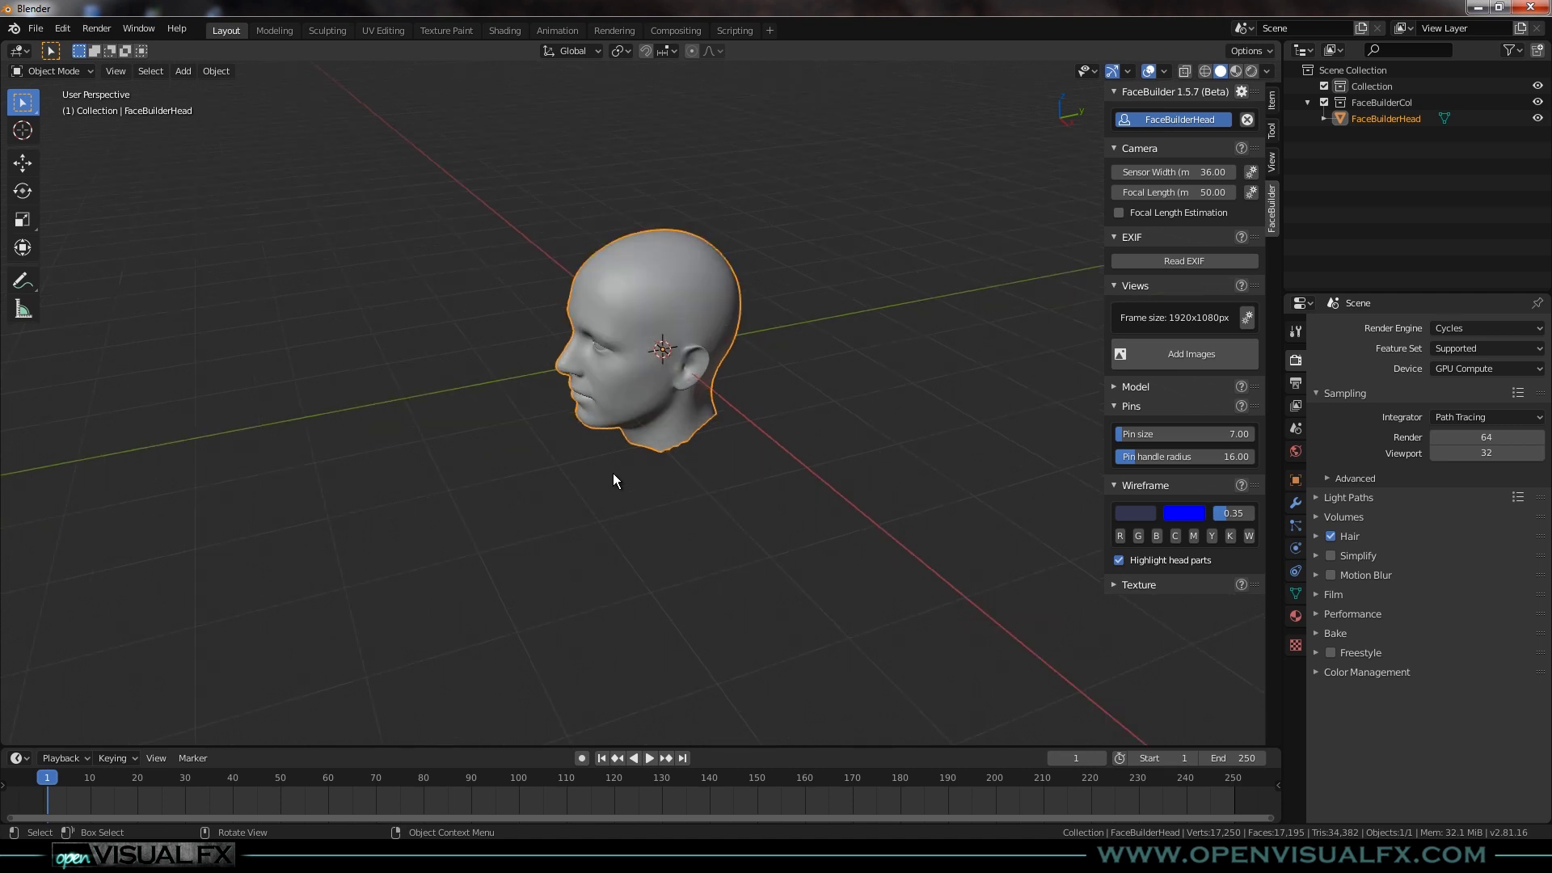
middle_click_drag(715, 385, 739, 505)
scroll(618, 530, "up", 2)
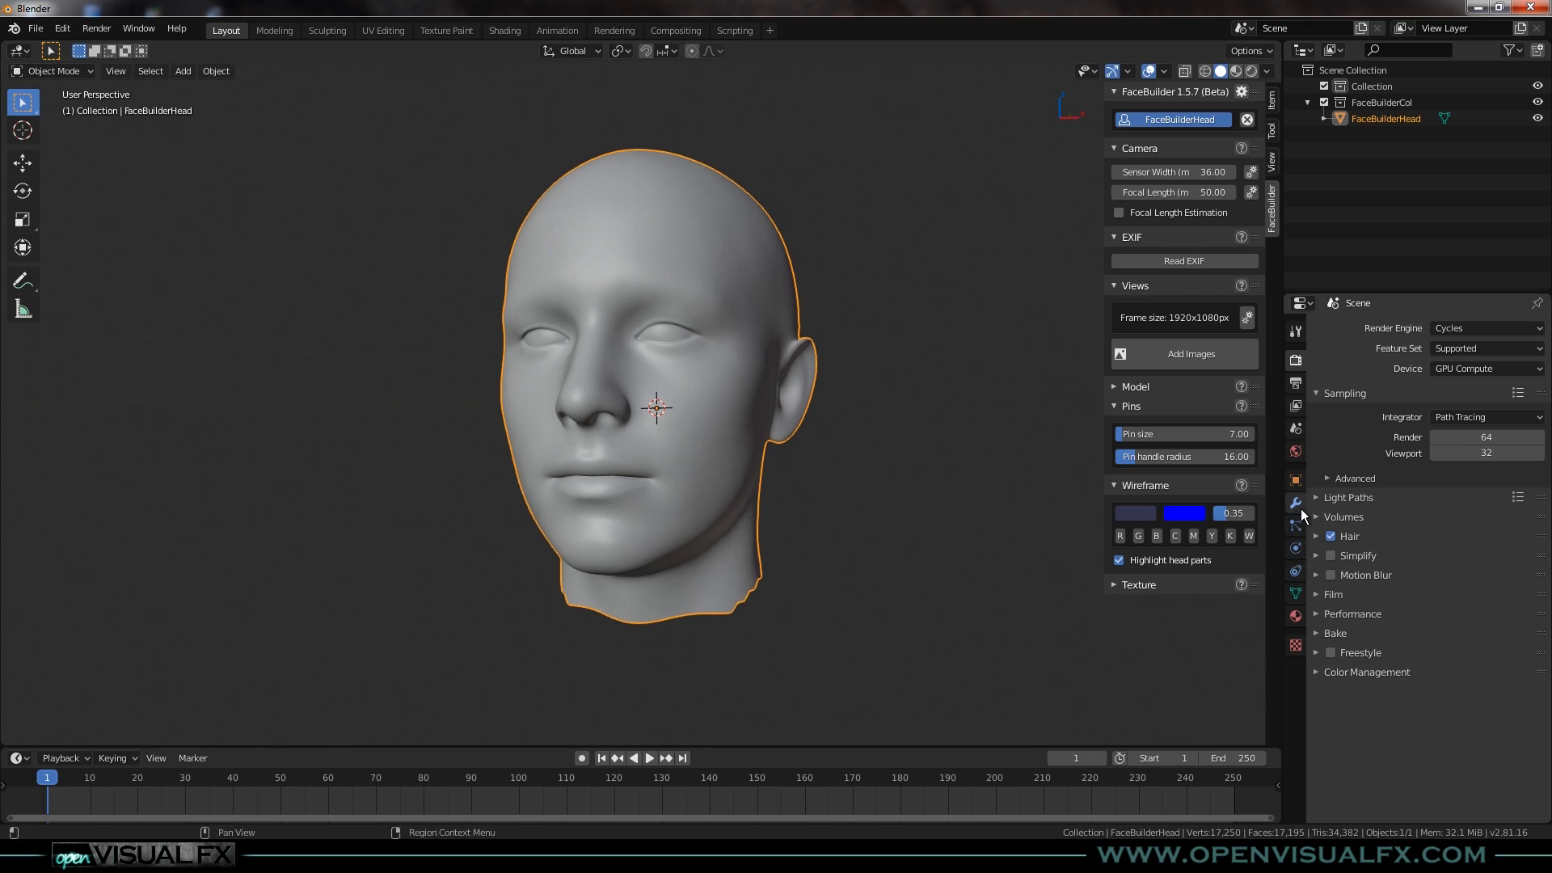
Examine the head's mesh topology by temporarily displaying its wireframe in the viewport.
left_click(1297, 483)
left_click(1346, 697)
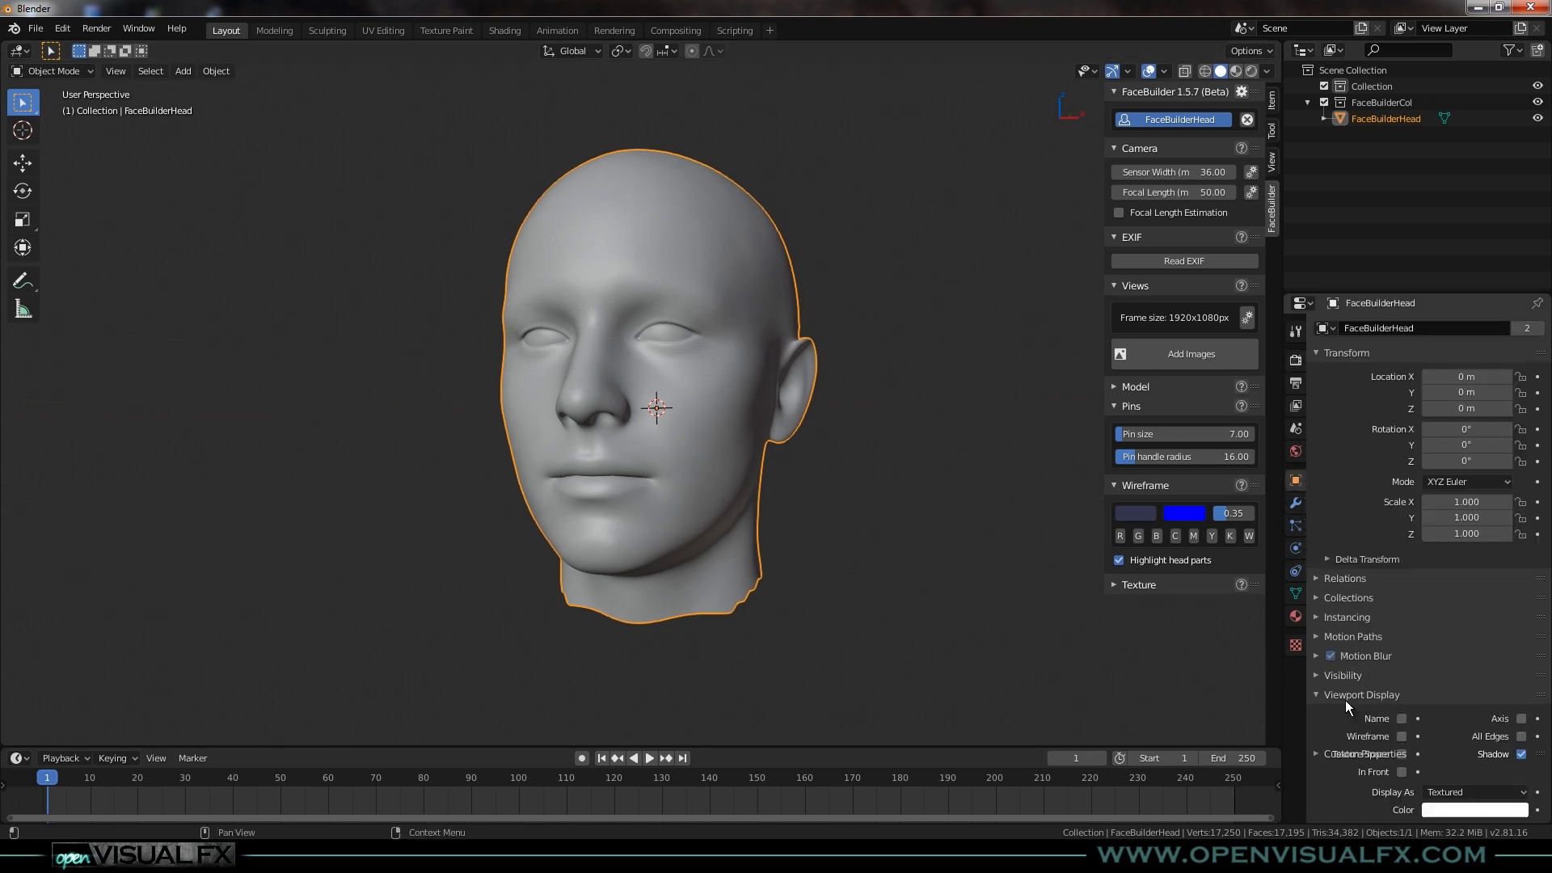
left_click(1401, 736)
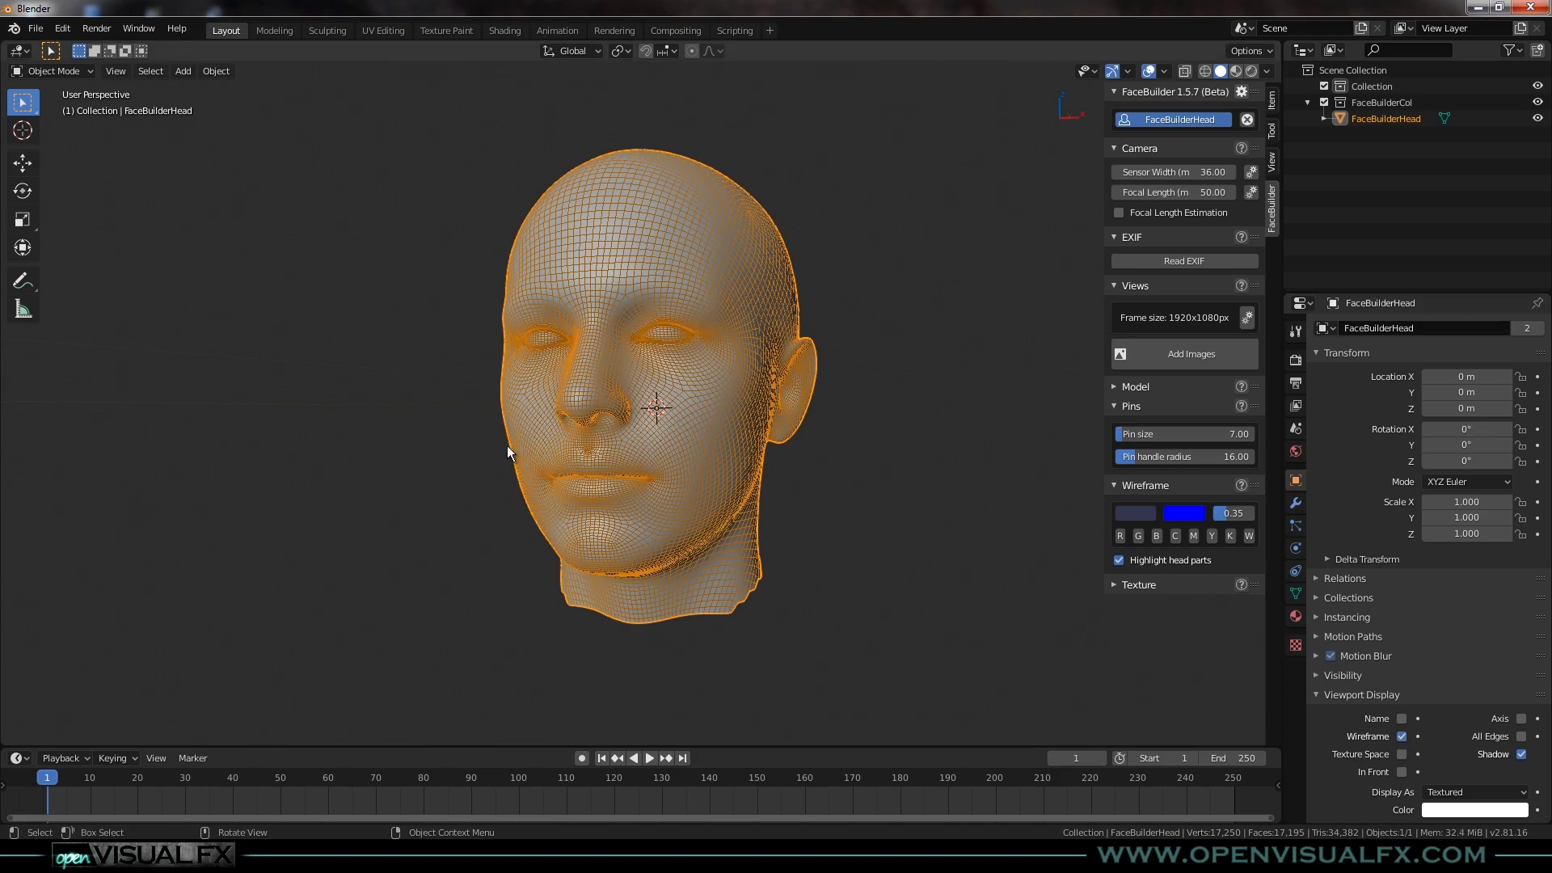
scroll(526, 413, "up", 3)
left_click(337, 441)
middle_click_drag(418, 475, 603, 471)
scroll(603, 471, "down", 1)
left_click(1402, 736)
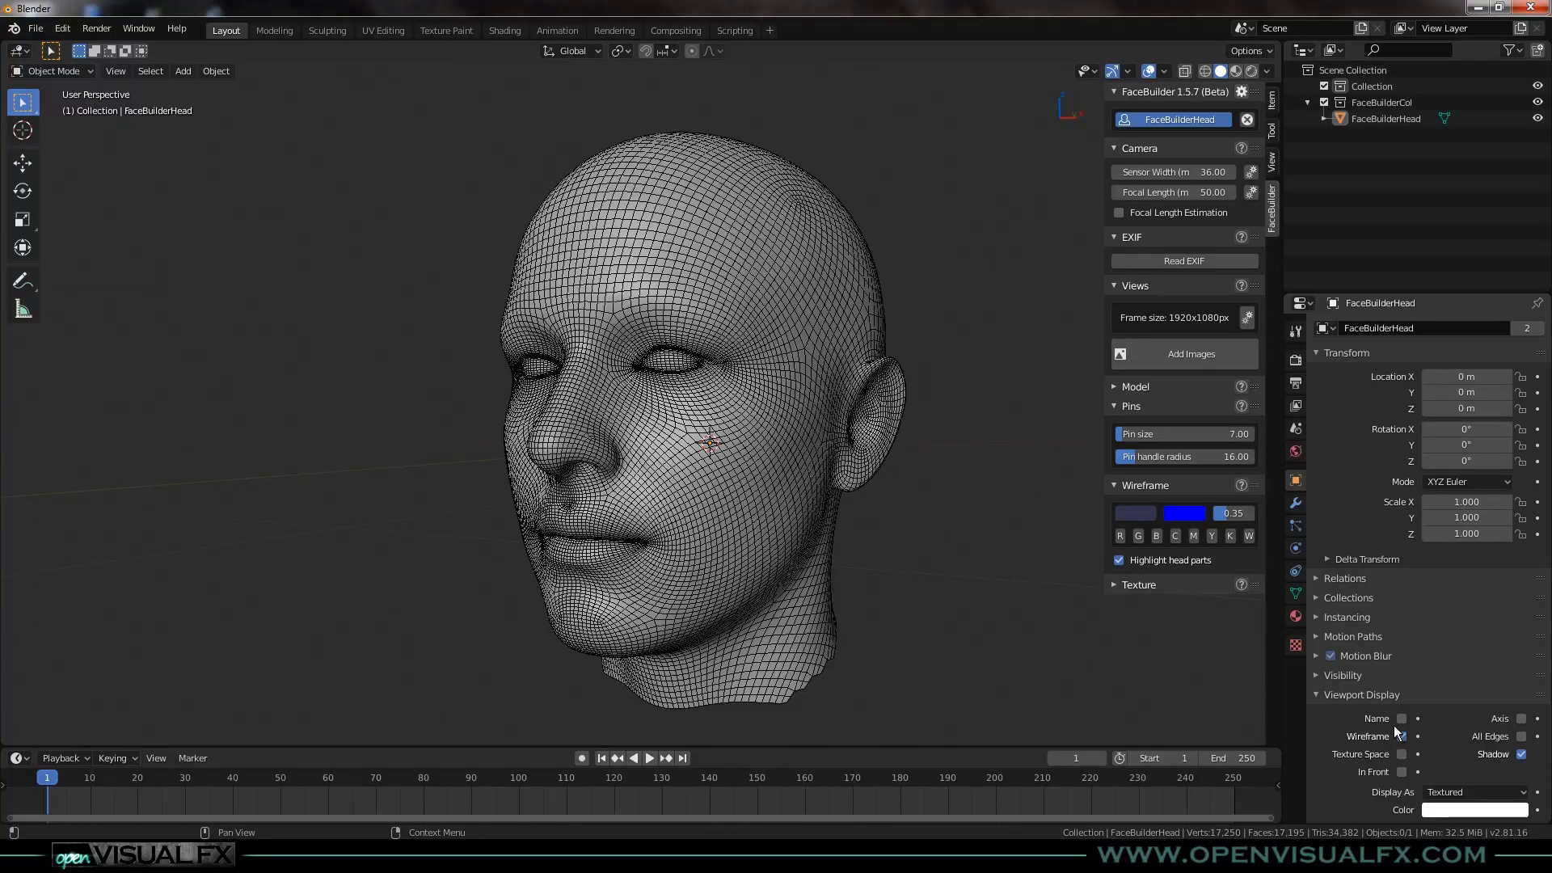
left_click(1362, 695)
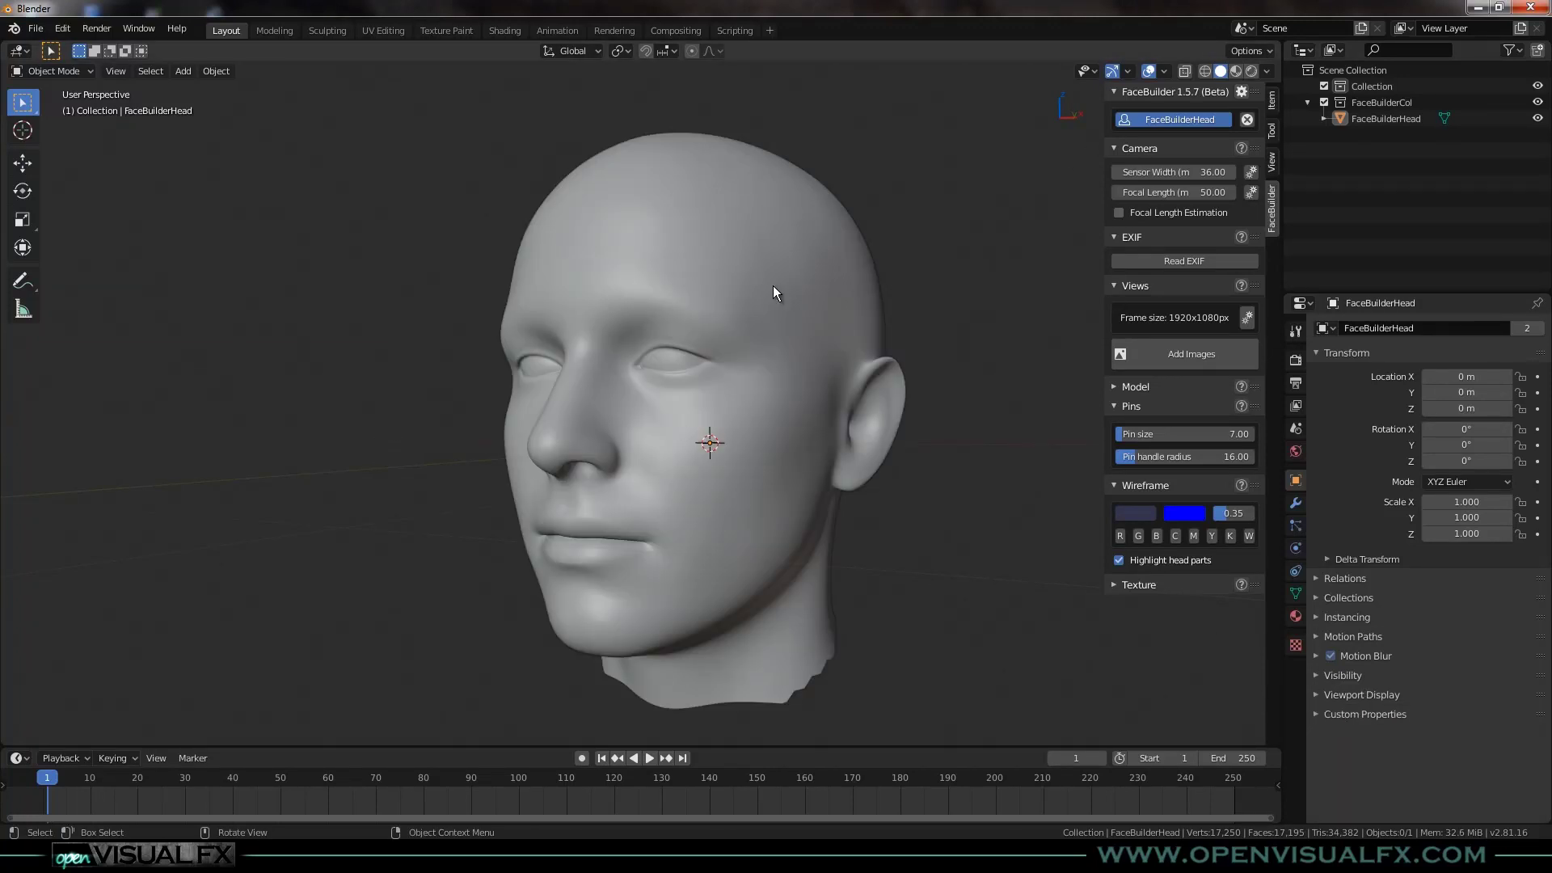
Add all the Wall_No_Markers_Moving_Tripod_v03 photos from the image subfolder of 030 - Facebuilder as views for the selected head.
left_click(771, 405)
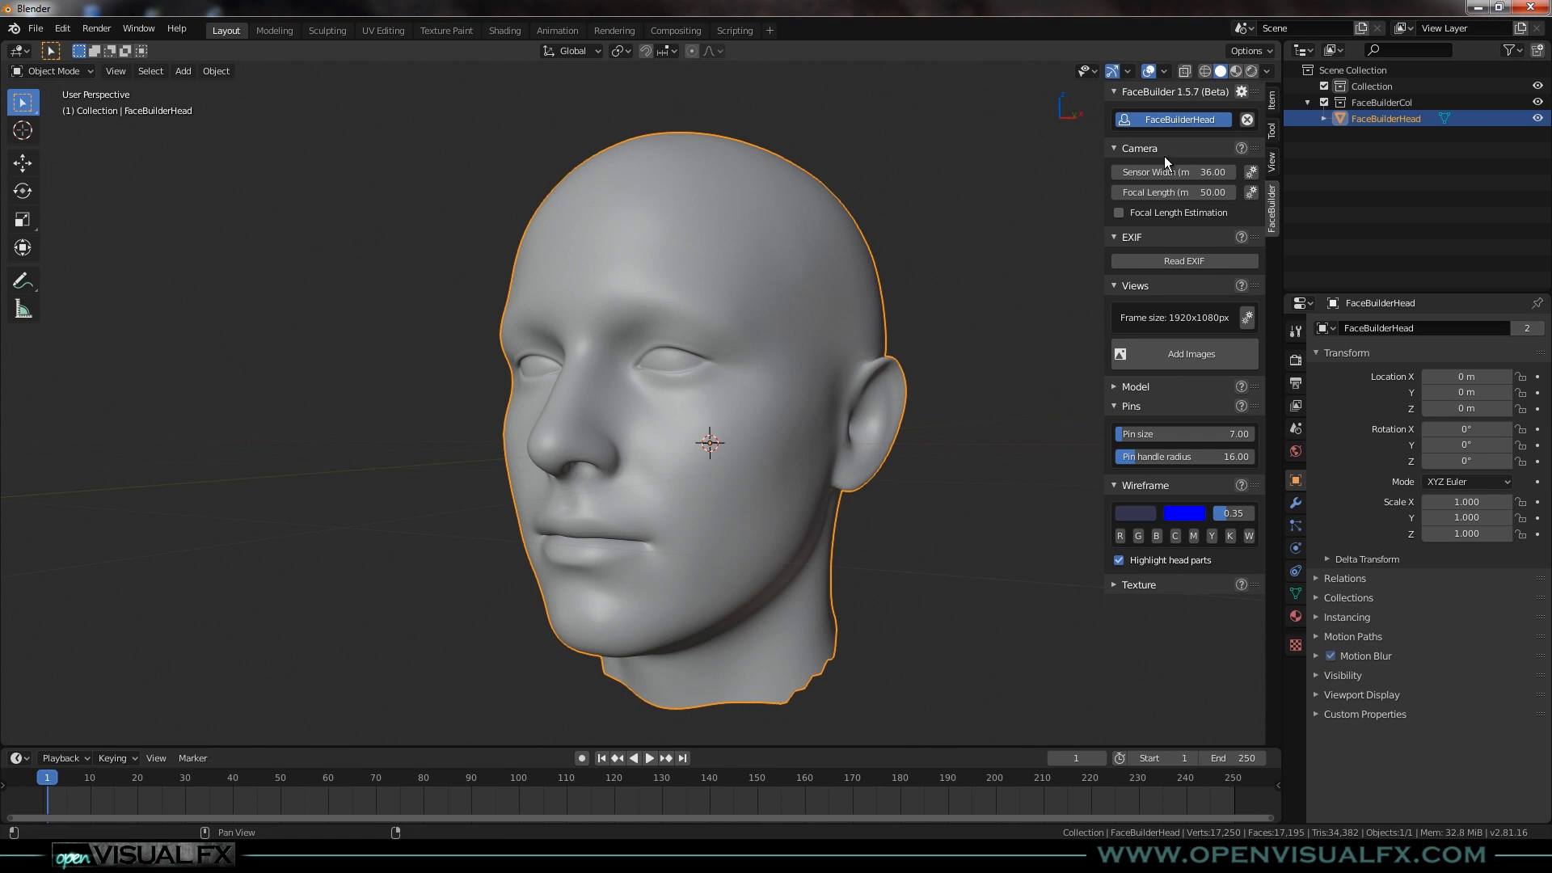
left_click(1181, 356)
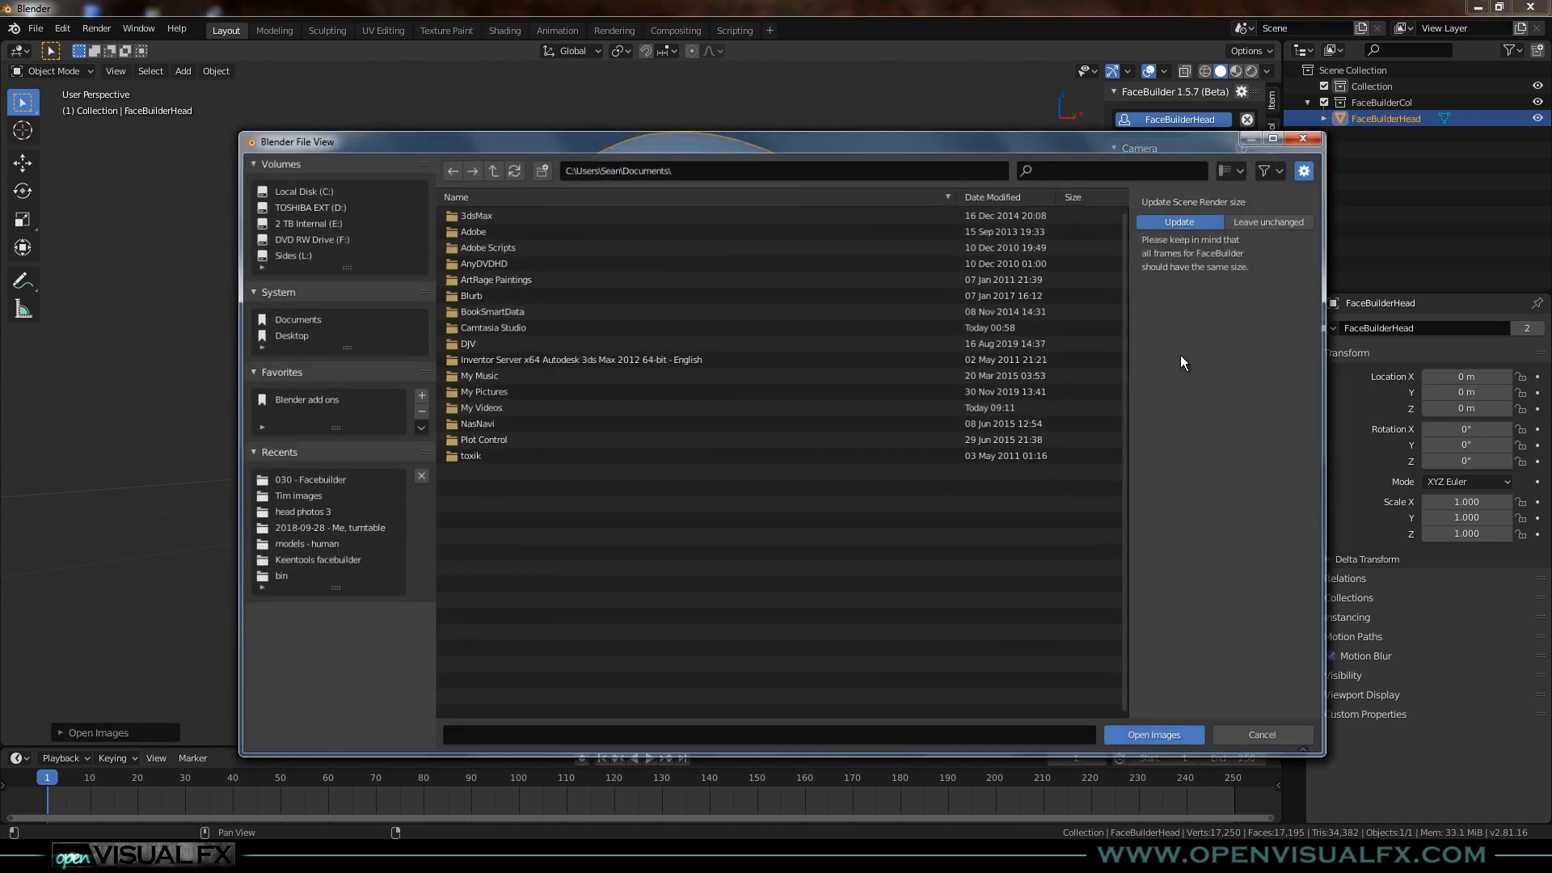
left_click(286, 493)
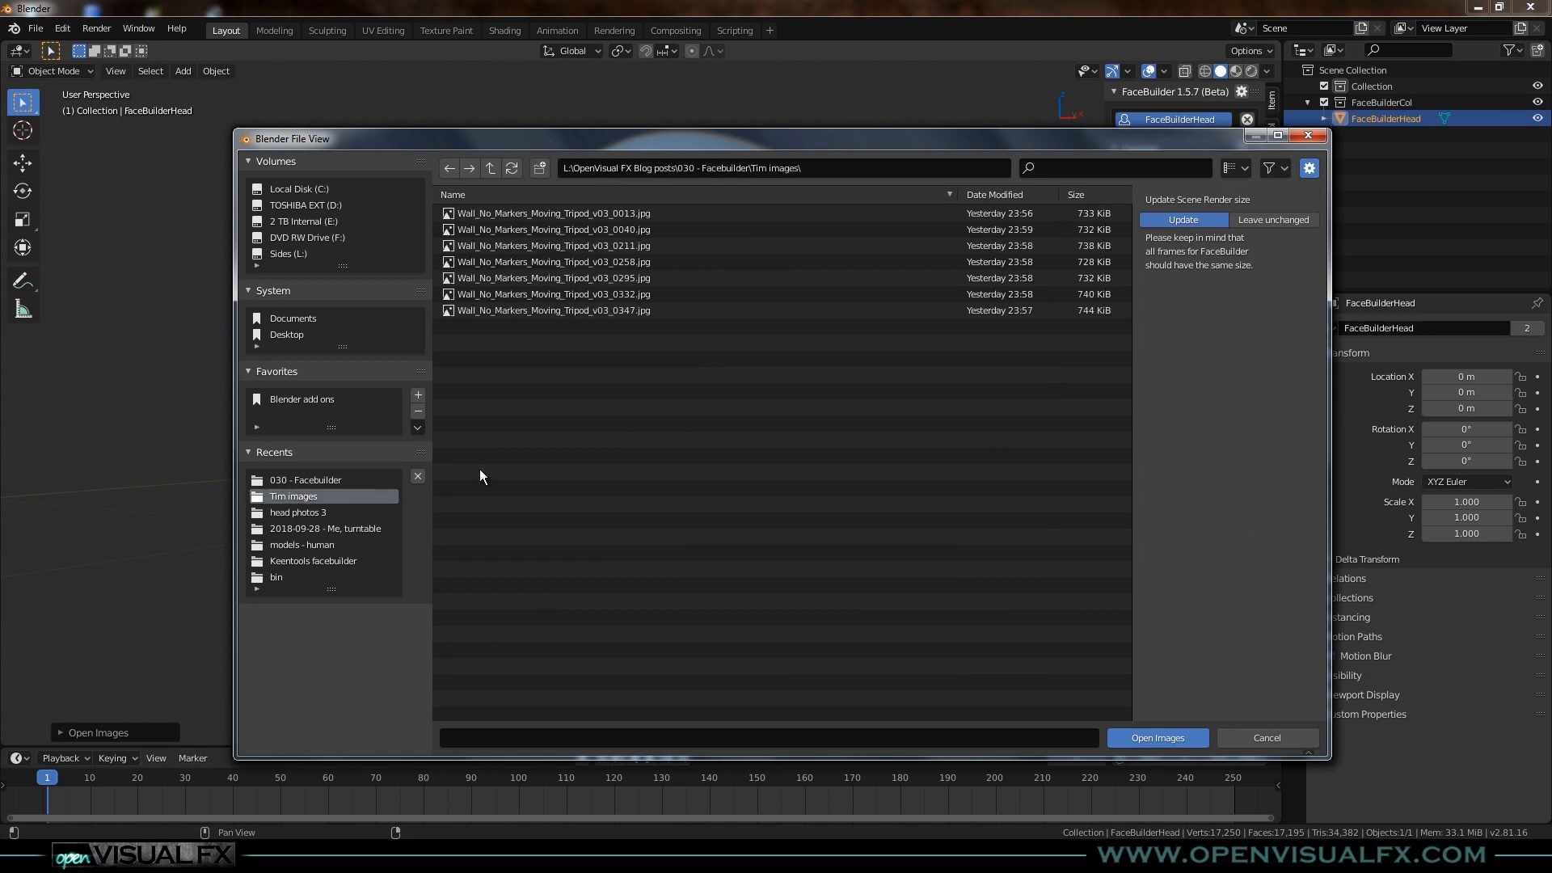
left_click_drag(588, 352, 499, 207)
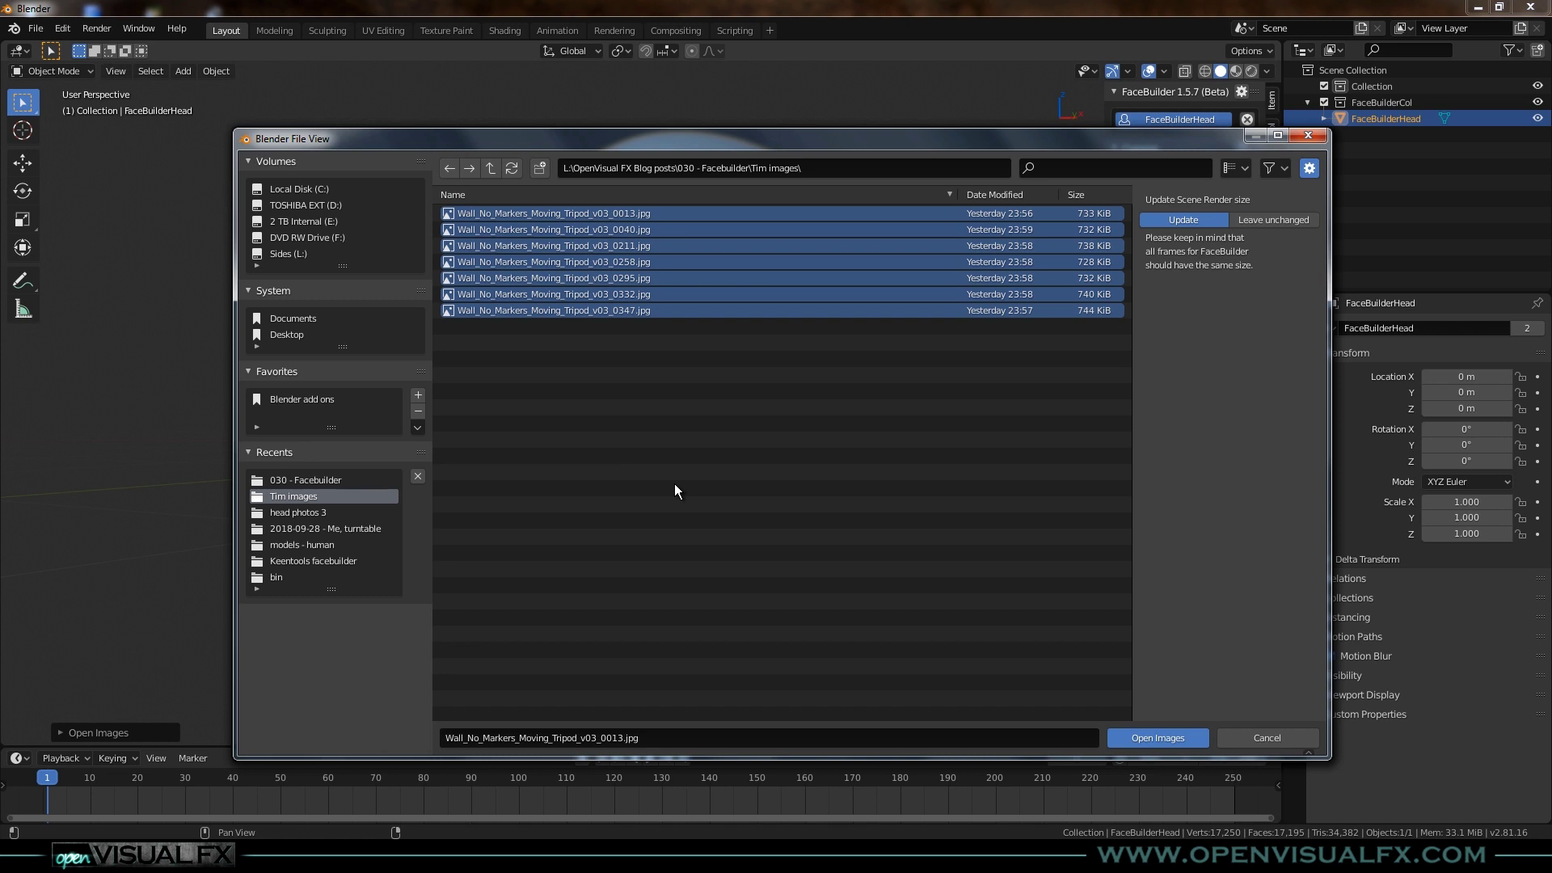
left_click(1173, 737)
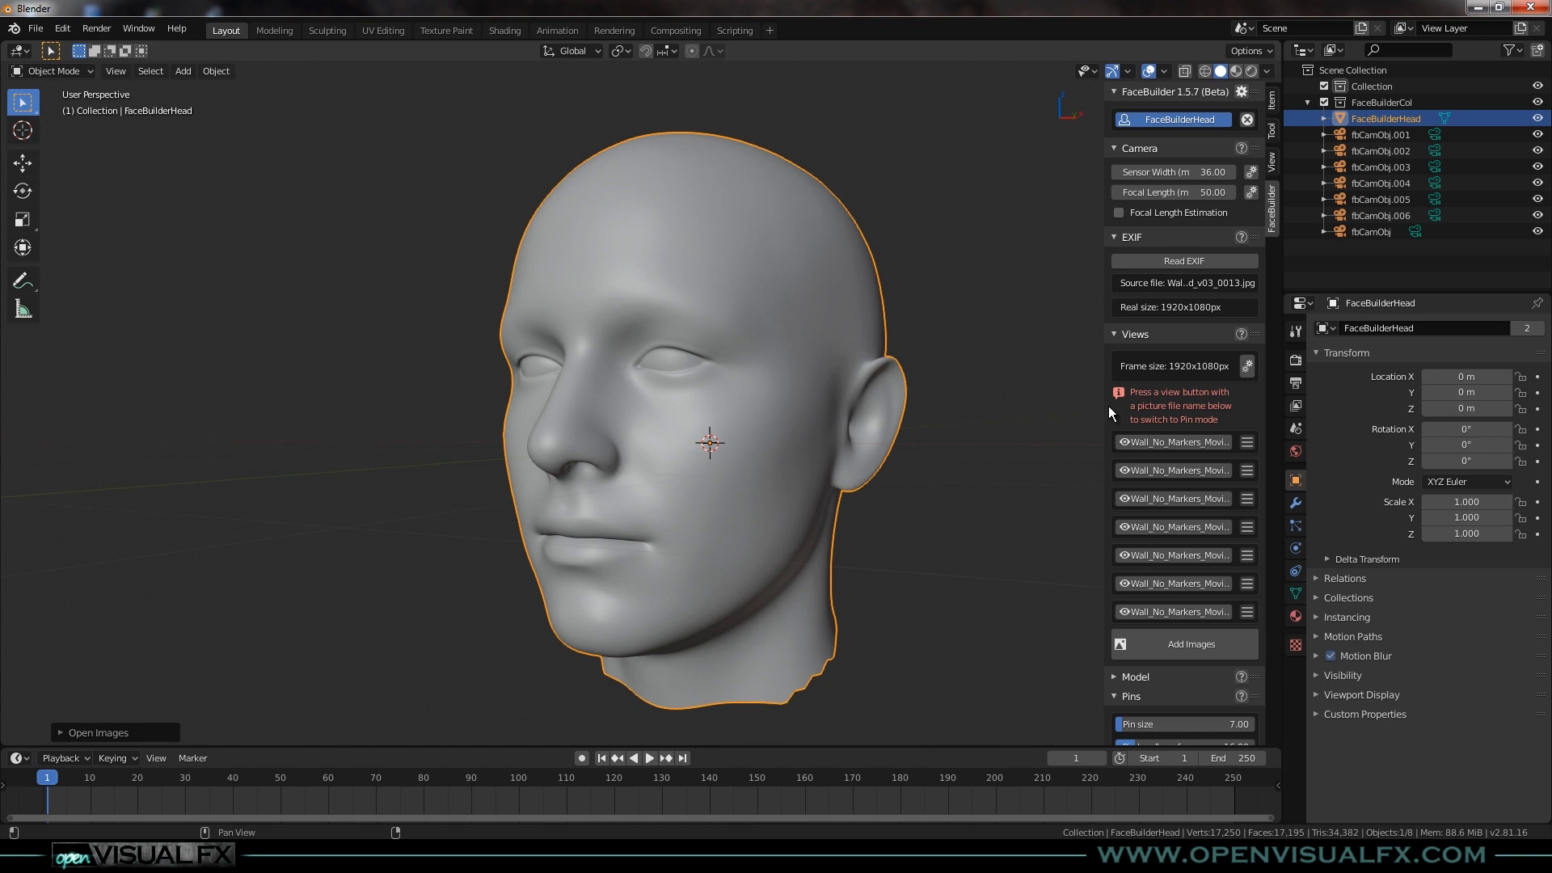
Enter Pin mode on the Wall_No_Markers_Moving_Tripod_v03_0013.jpg view and toggle the head mesh off and on to compare it with the photo.
scroll(1147, 405, "down", 2)
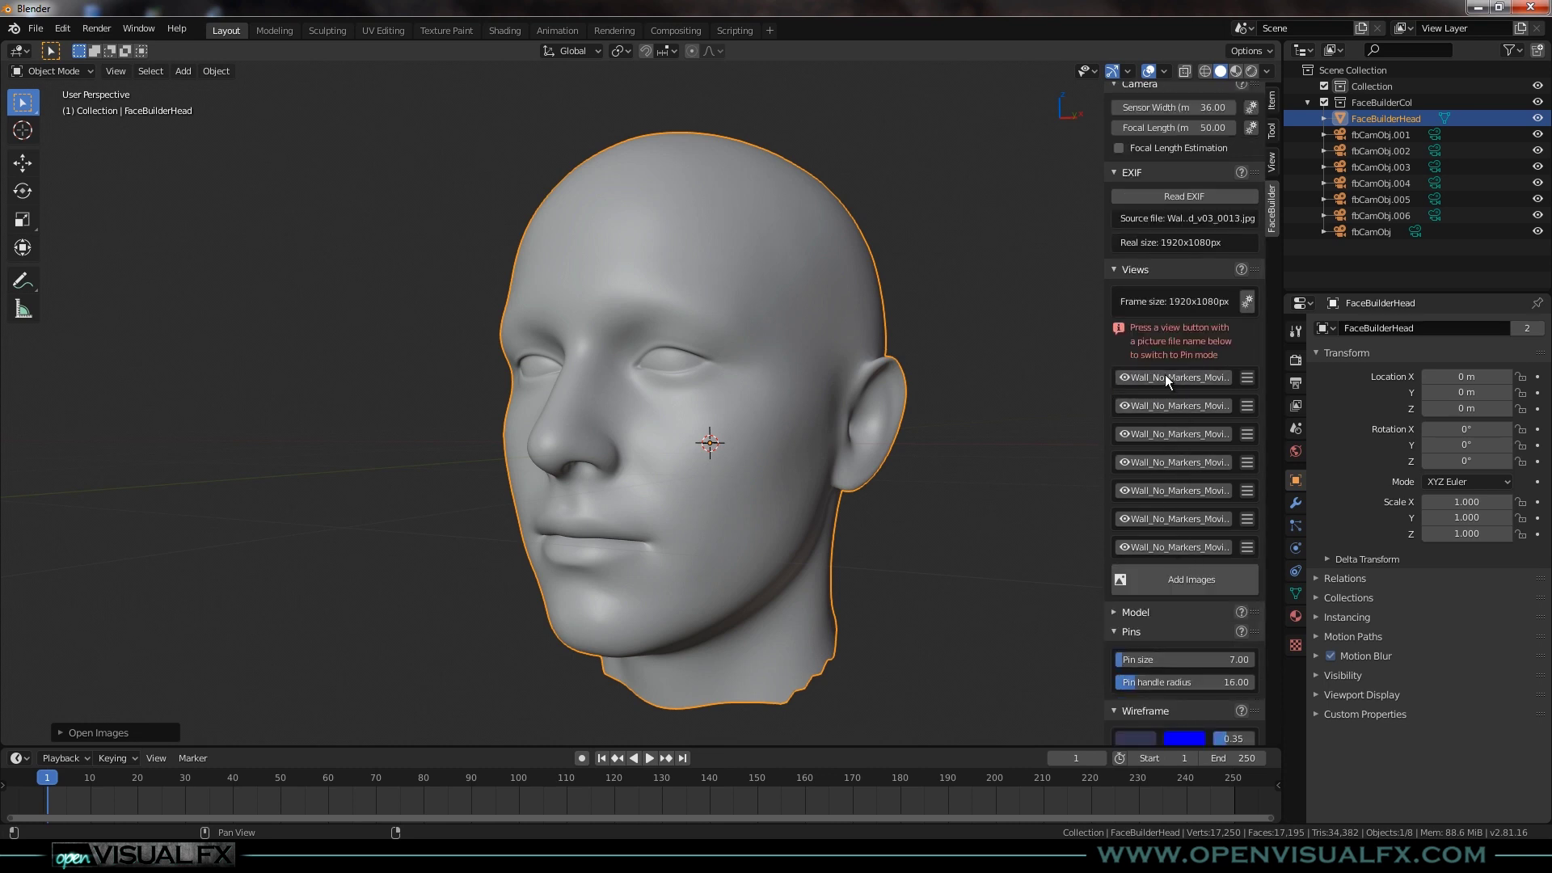
left_click(1248, 377)
left_click(1123, 377)
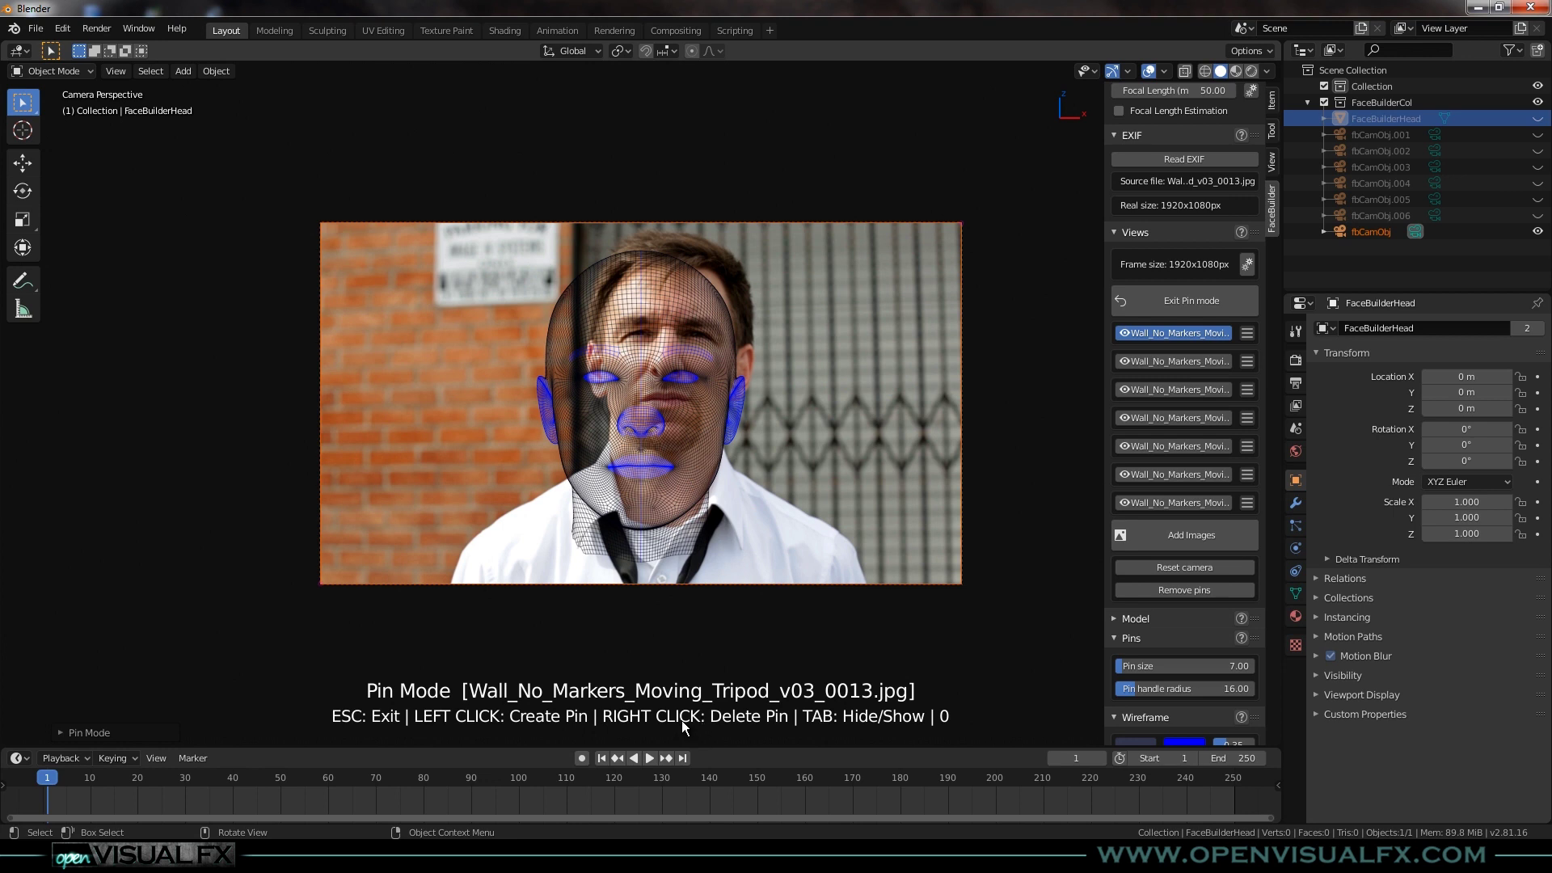
key("Tab")
key("Tab")
Place a pin on the mesh's nose and move it onto the tip of the nose in the photo.
scroll(637, 413, "up", 2)
middle_click_drag(781, 488, 717, 469, "shift")
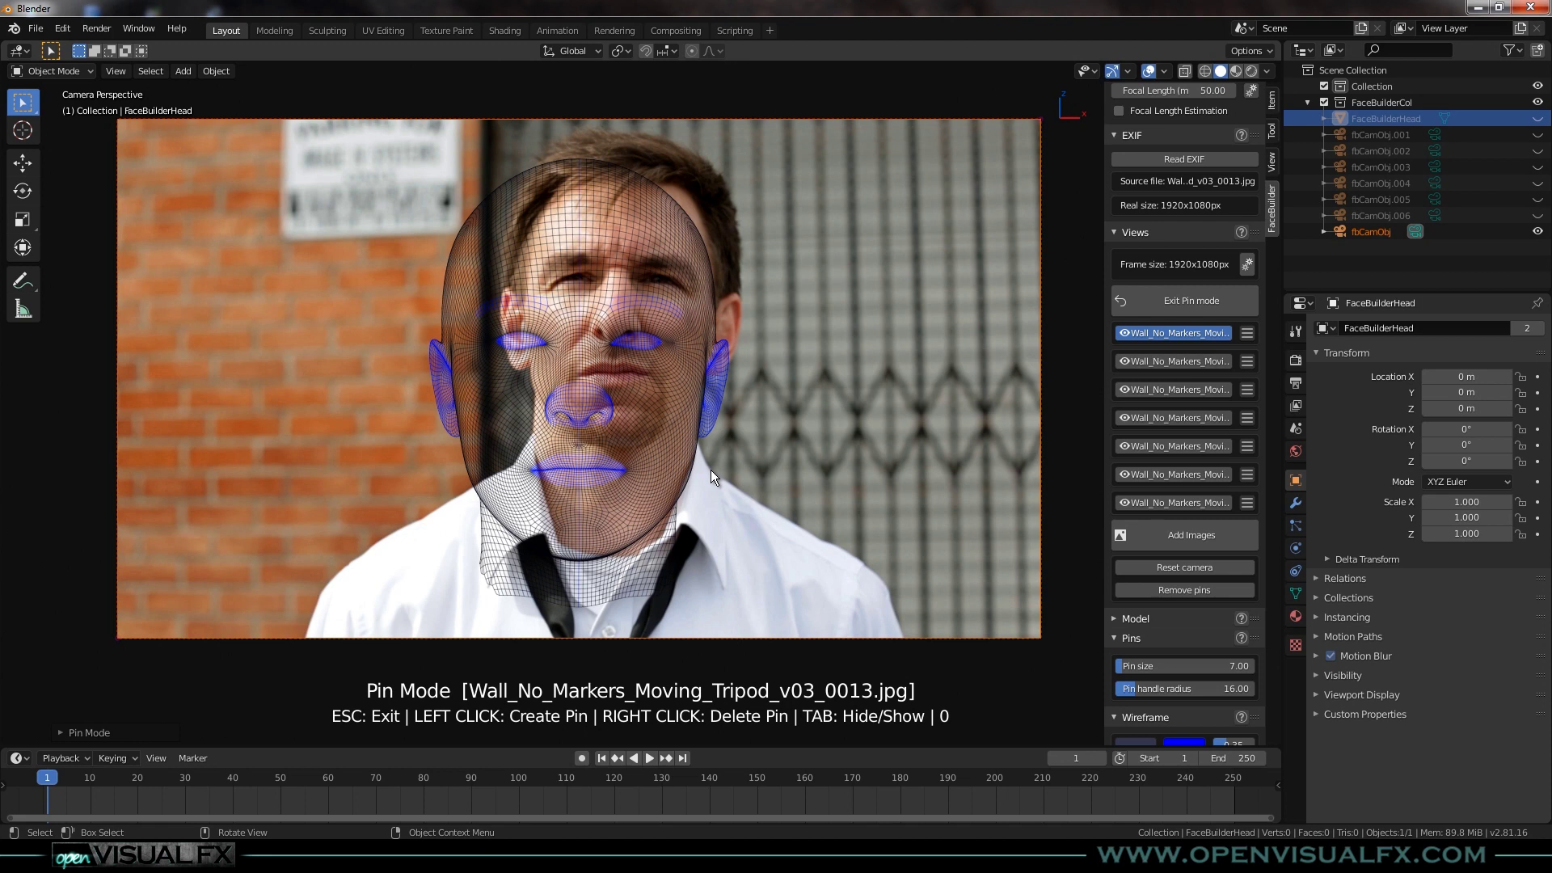
middle_click_drag(638, 434, 636, 473, "shift")
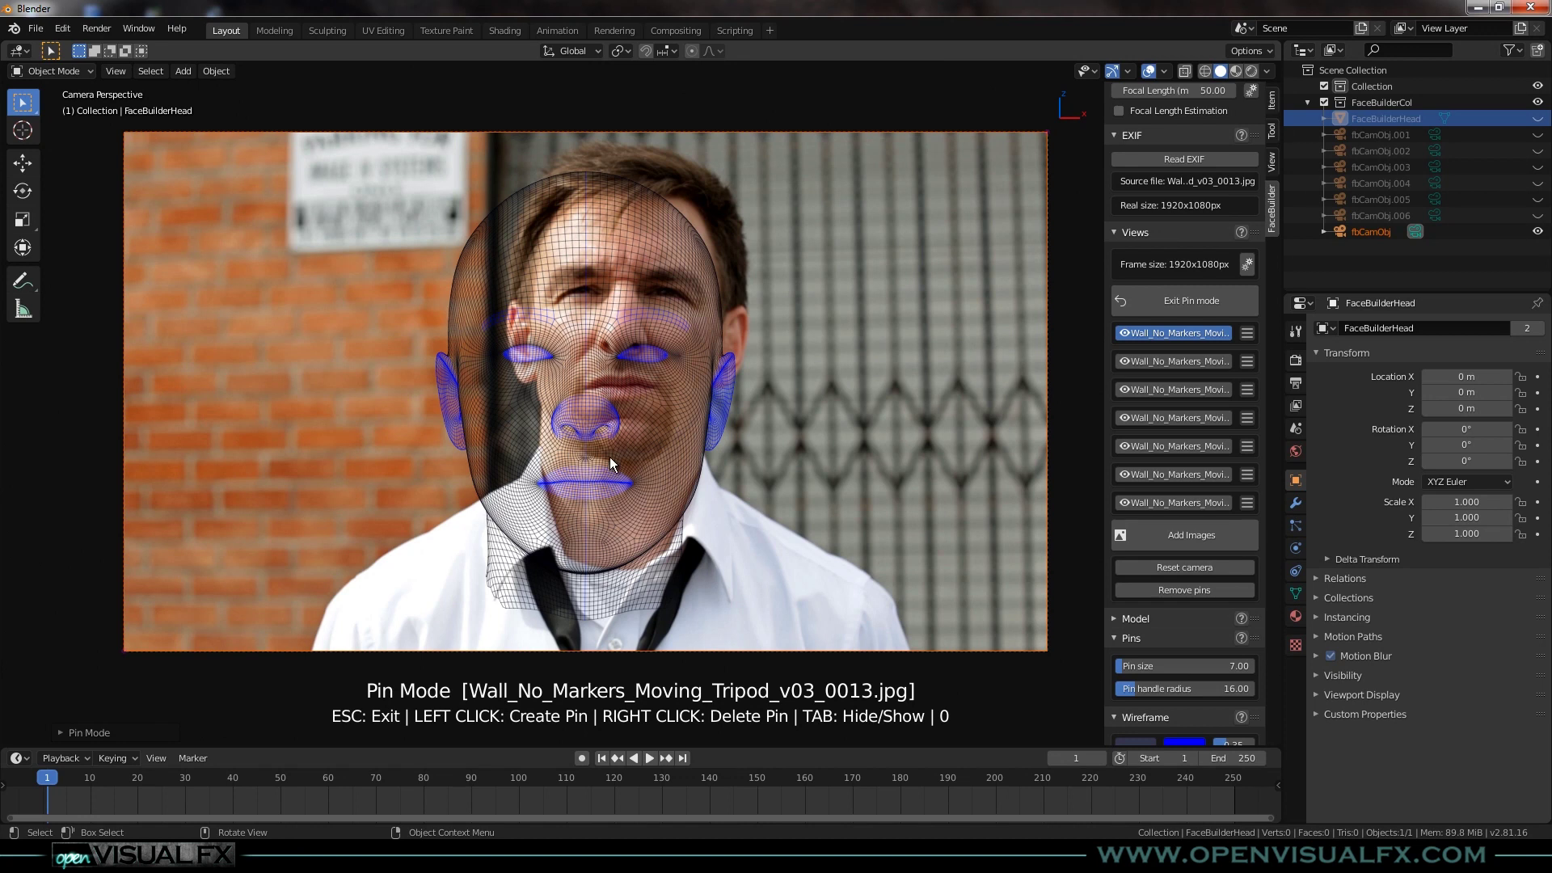
scroll(613, 352, "up", 3)
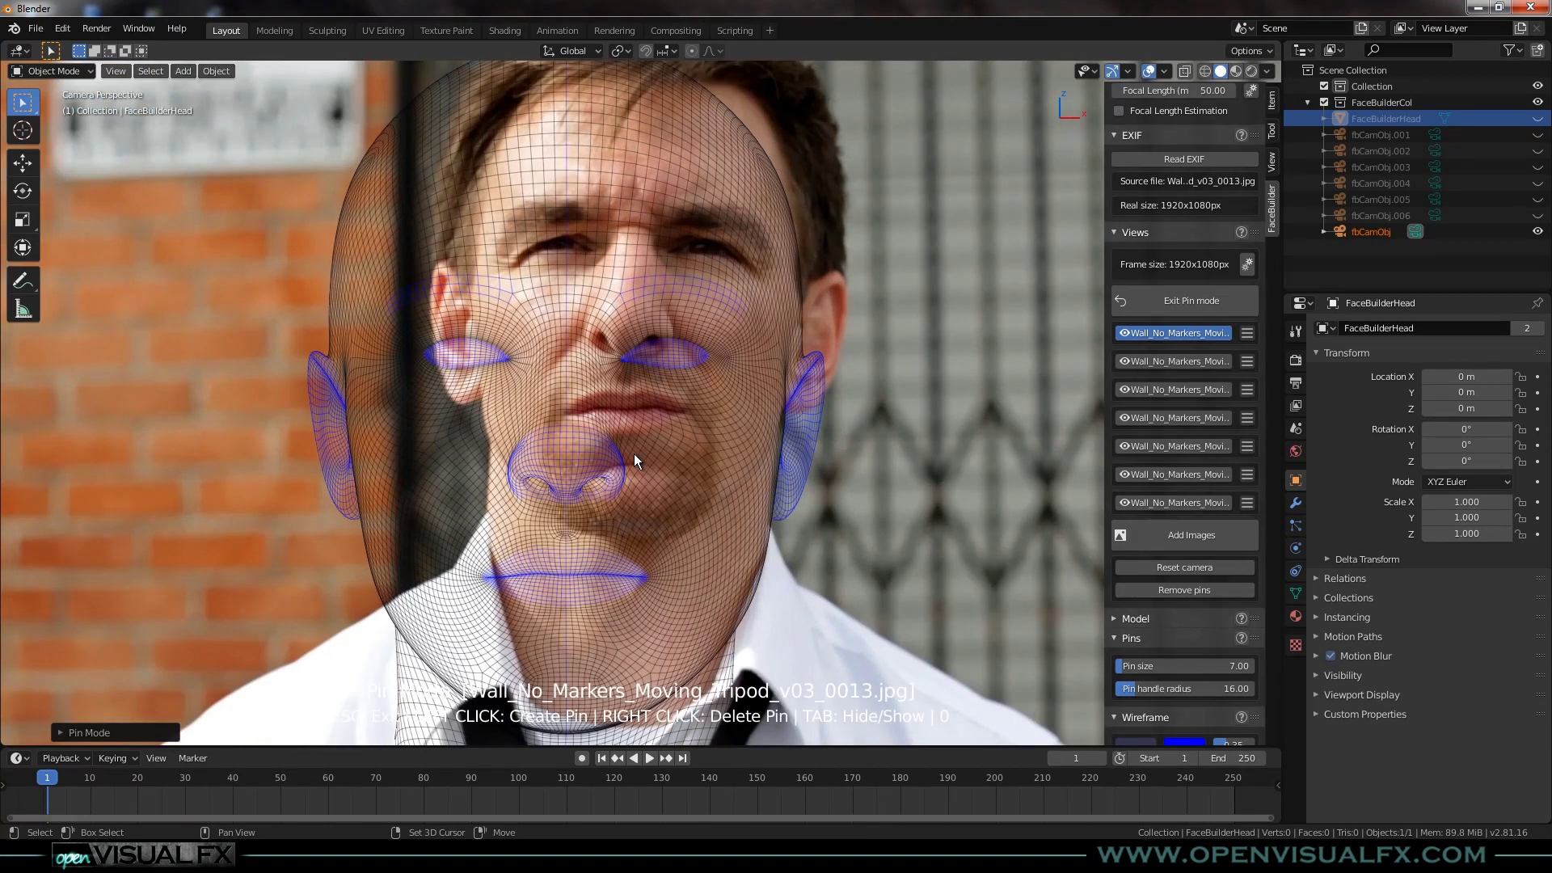
middle_click_drag(634, 451, 593, 516, "shift")
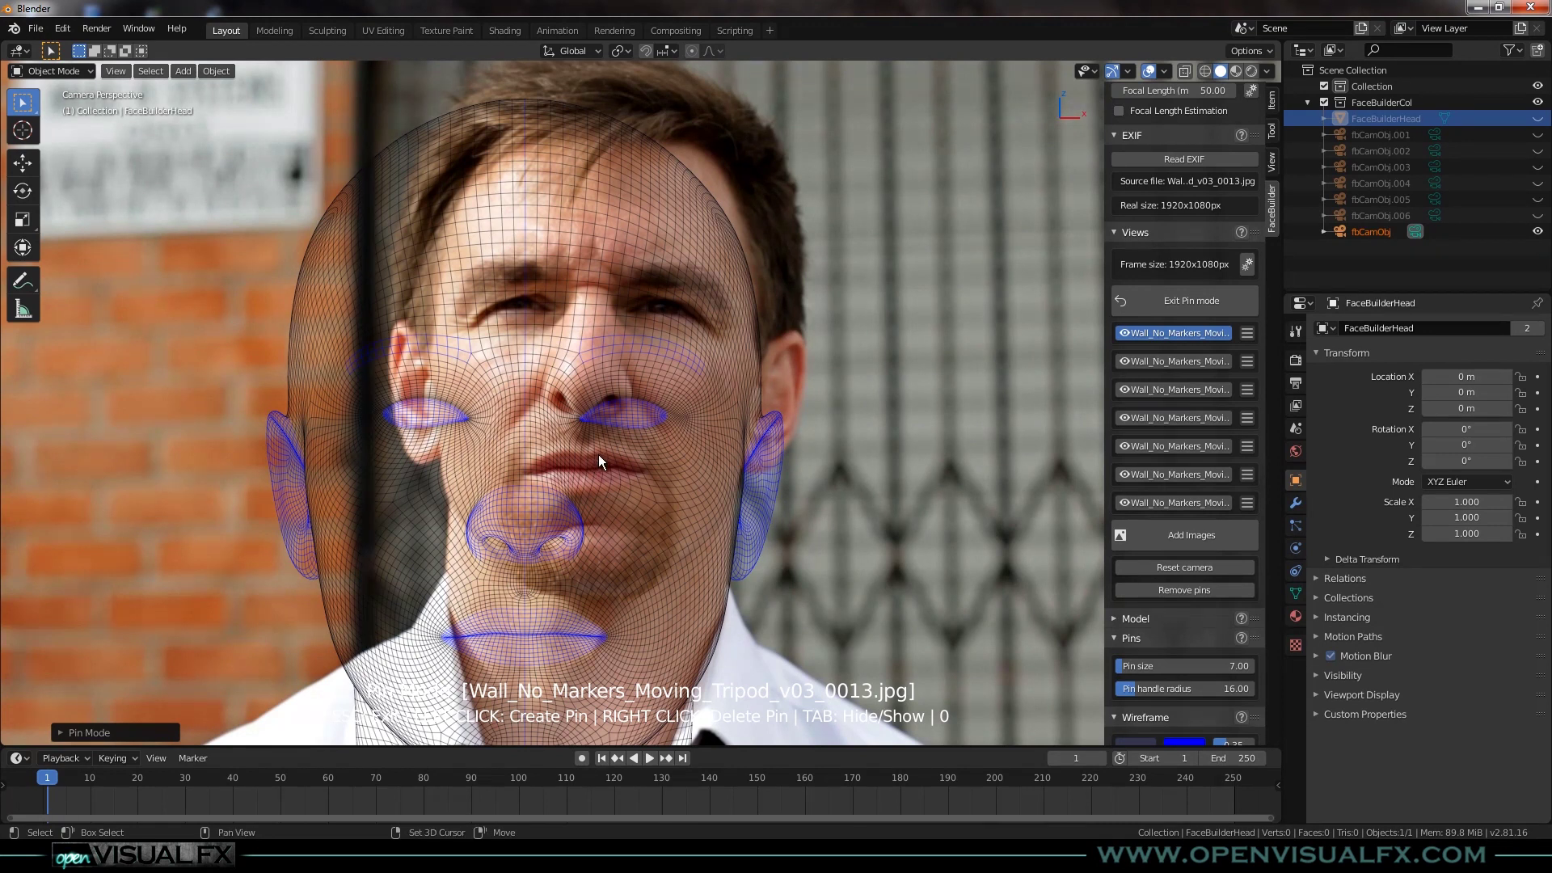
middle_click_drag(604, 459, 599, 468, "shift")
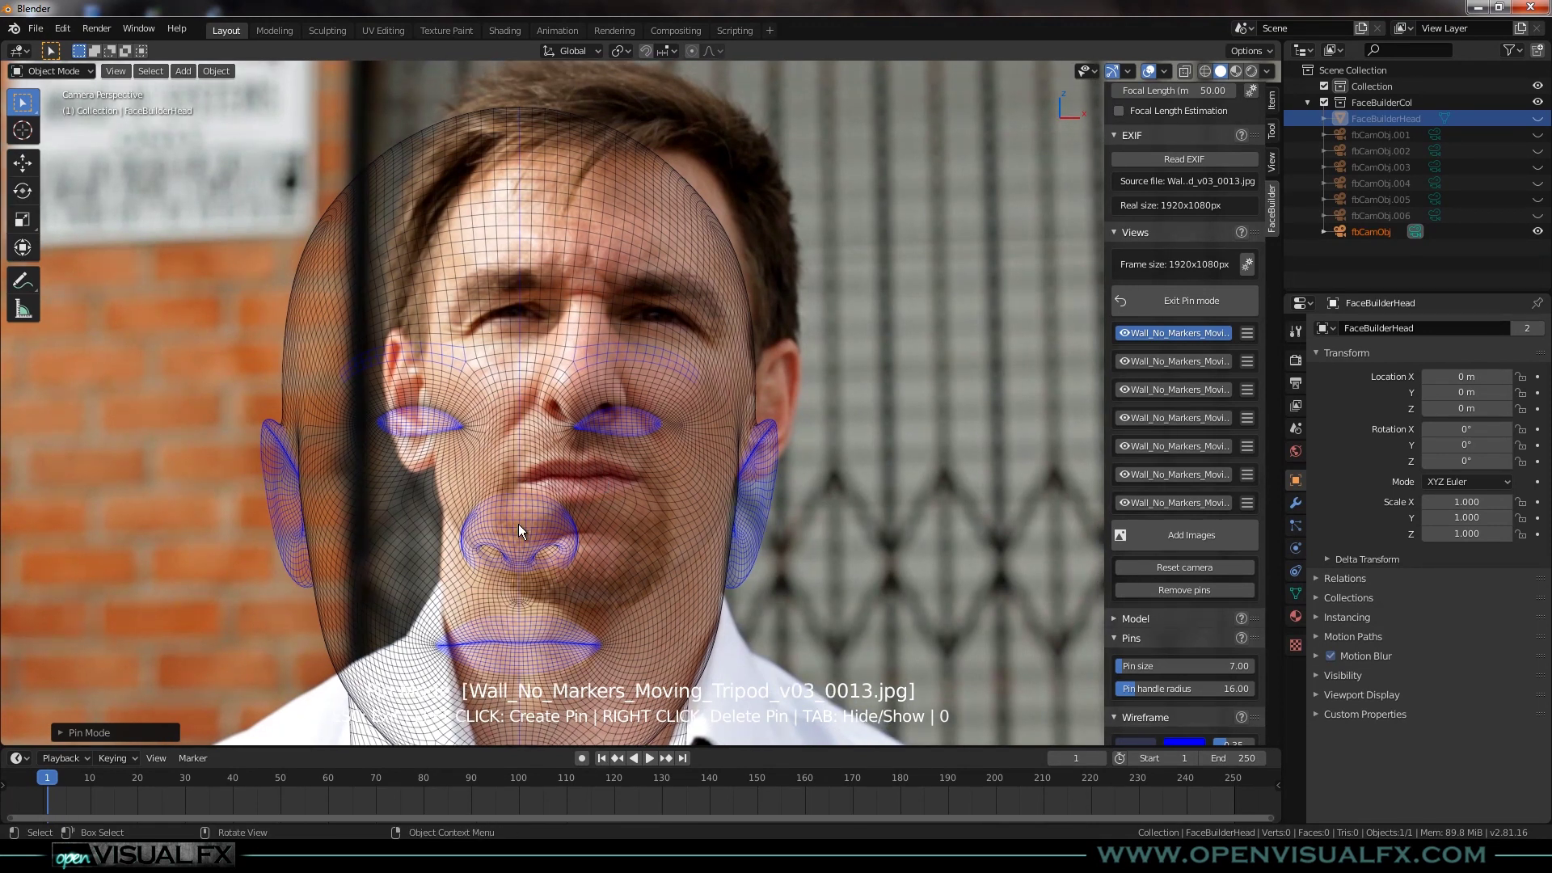
left_click_drag(516, 530, 581, 385)
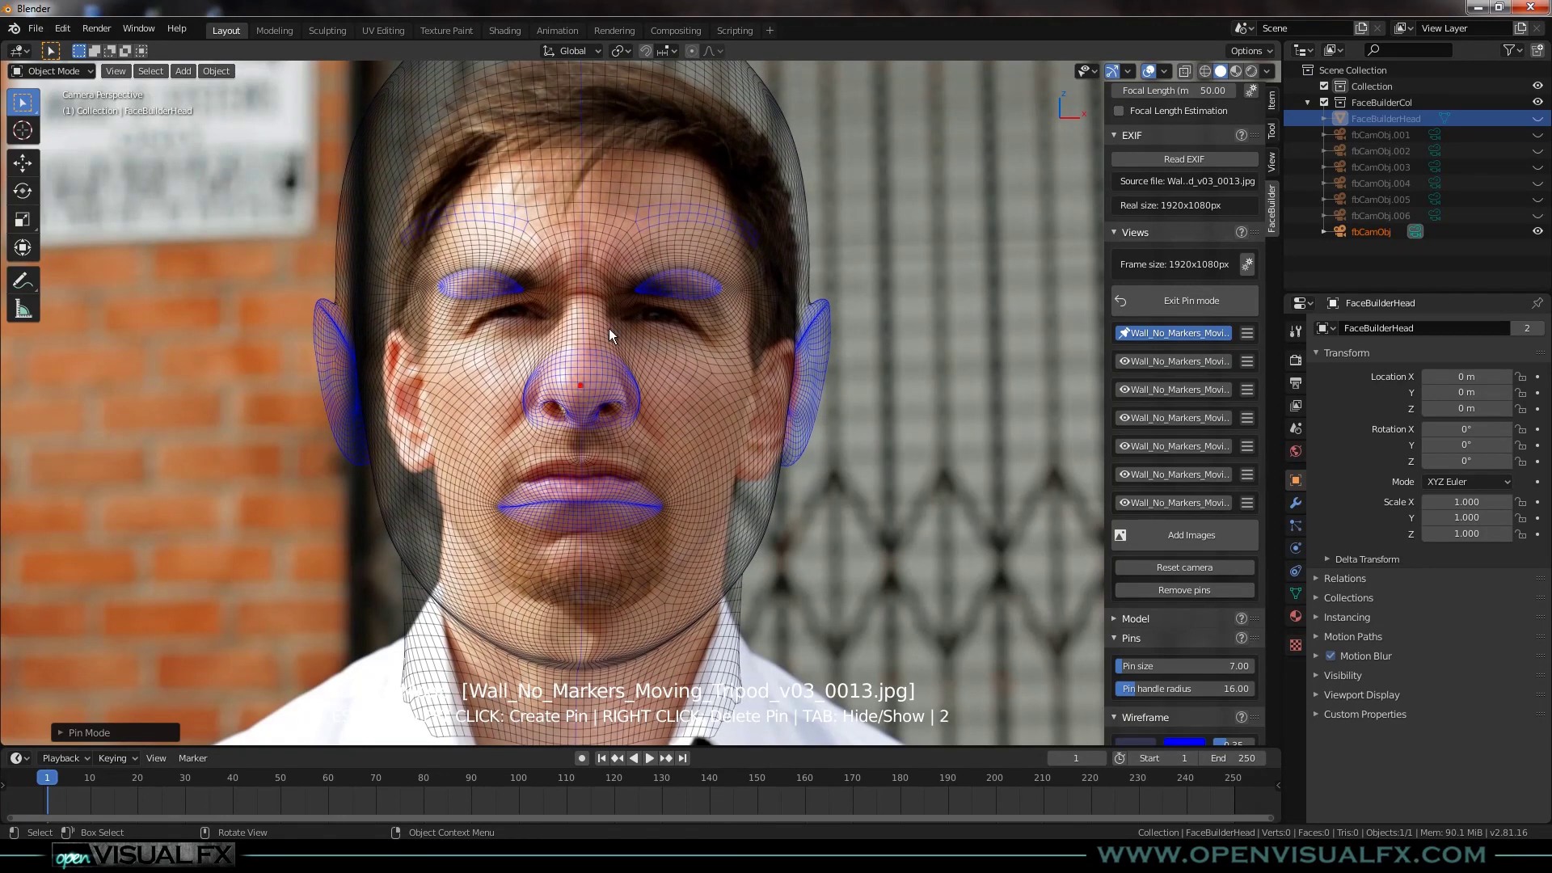
Pin the inner corners of both mesh eyes to the matching eye corners in the photo.
scroll(609, 328, "up", 5)
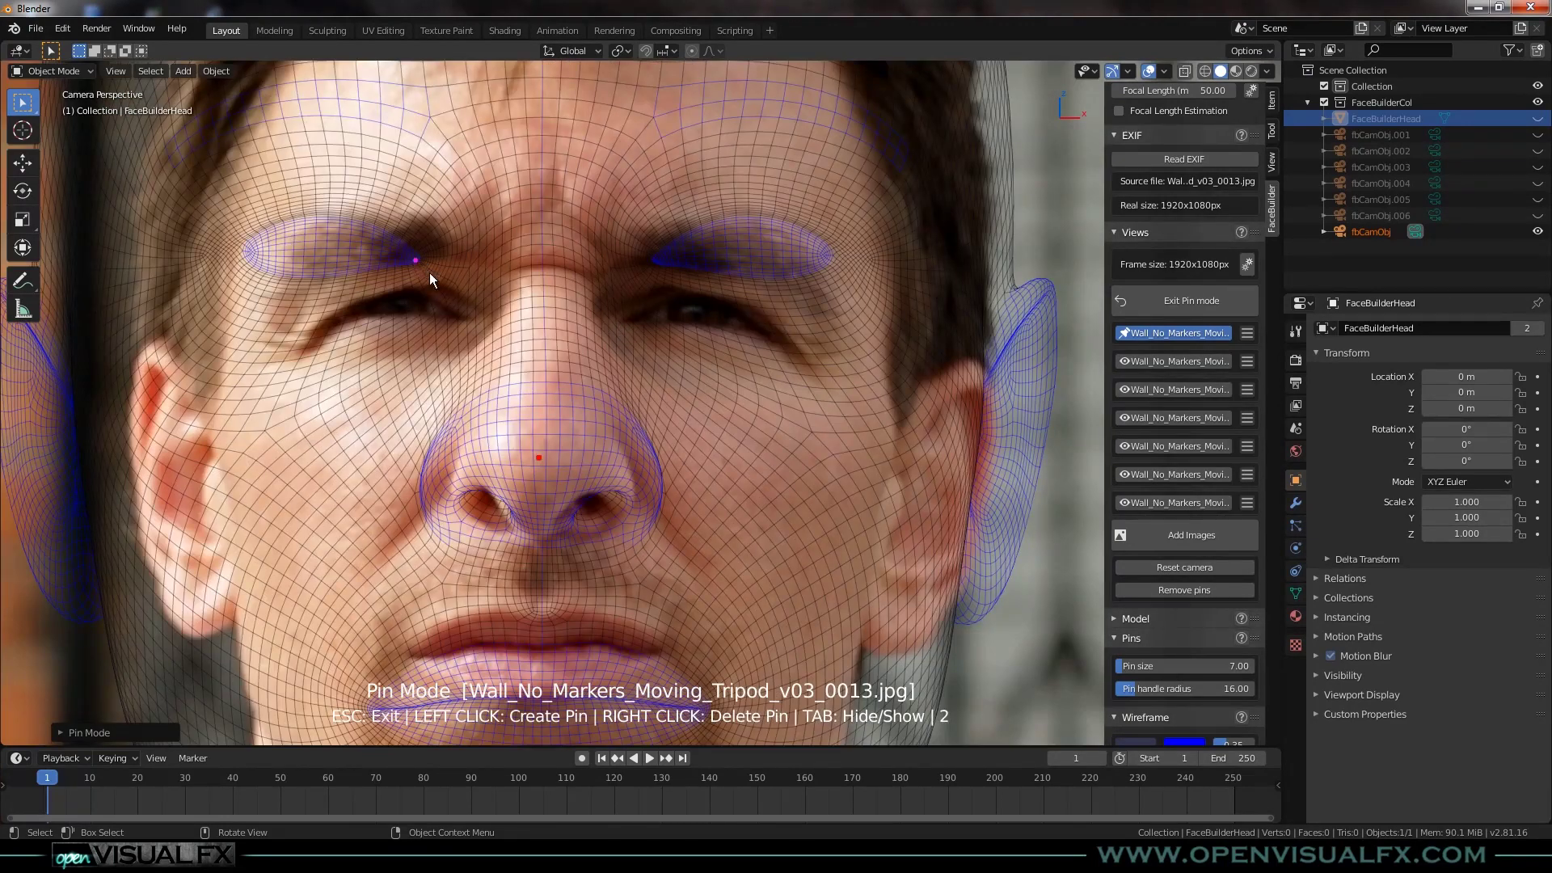
scroll(430, 273, "down", 4)
left_click(463, 318)
left_click_drag(628, 327, 629, 319)
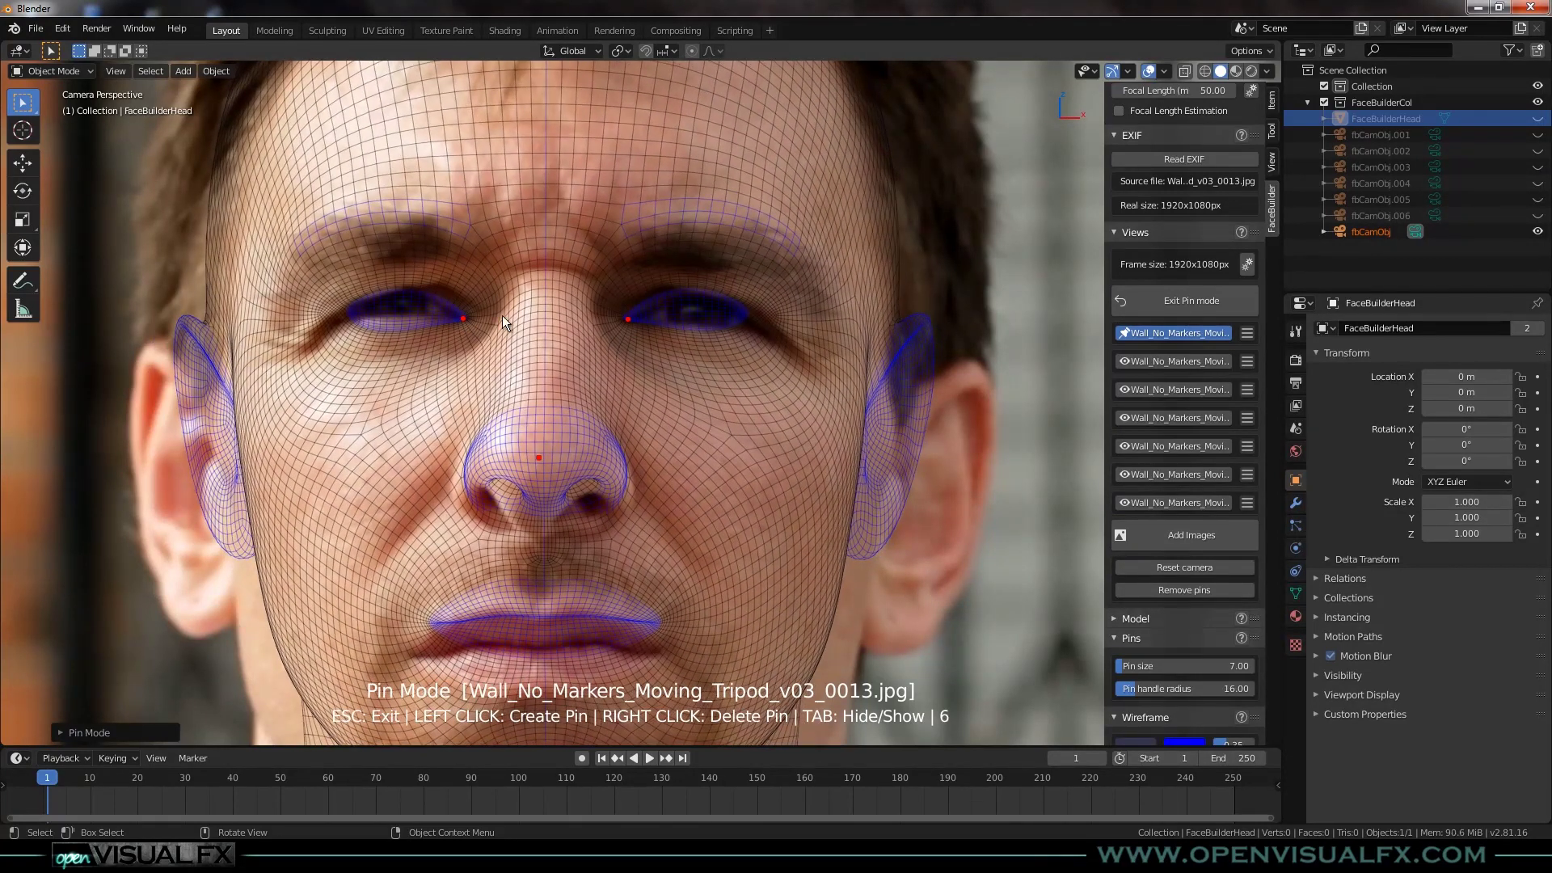
Lower the nose pin to tilt the mesh and refine the inner eye corner pin on the photo's left side.
left_click(463, 318)
left_click_drag(537, 459, 536, 487)
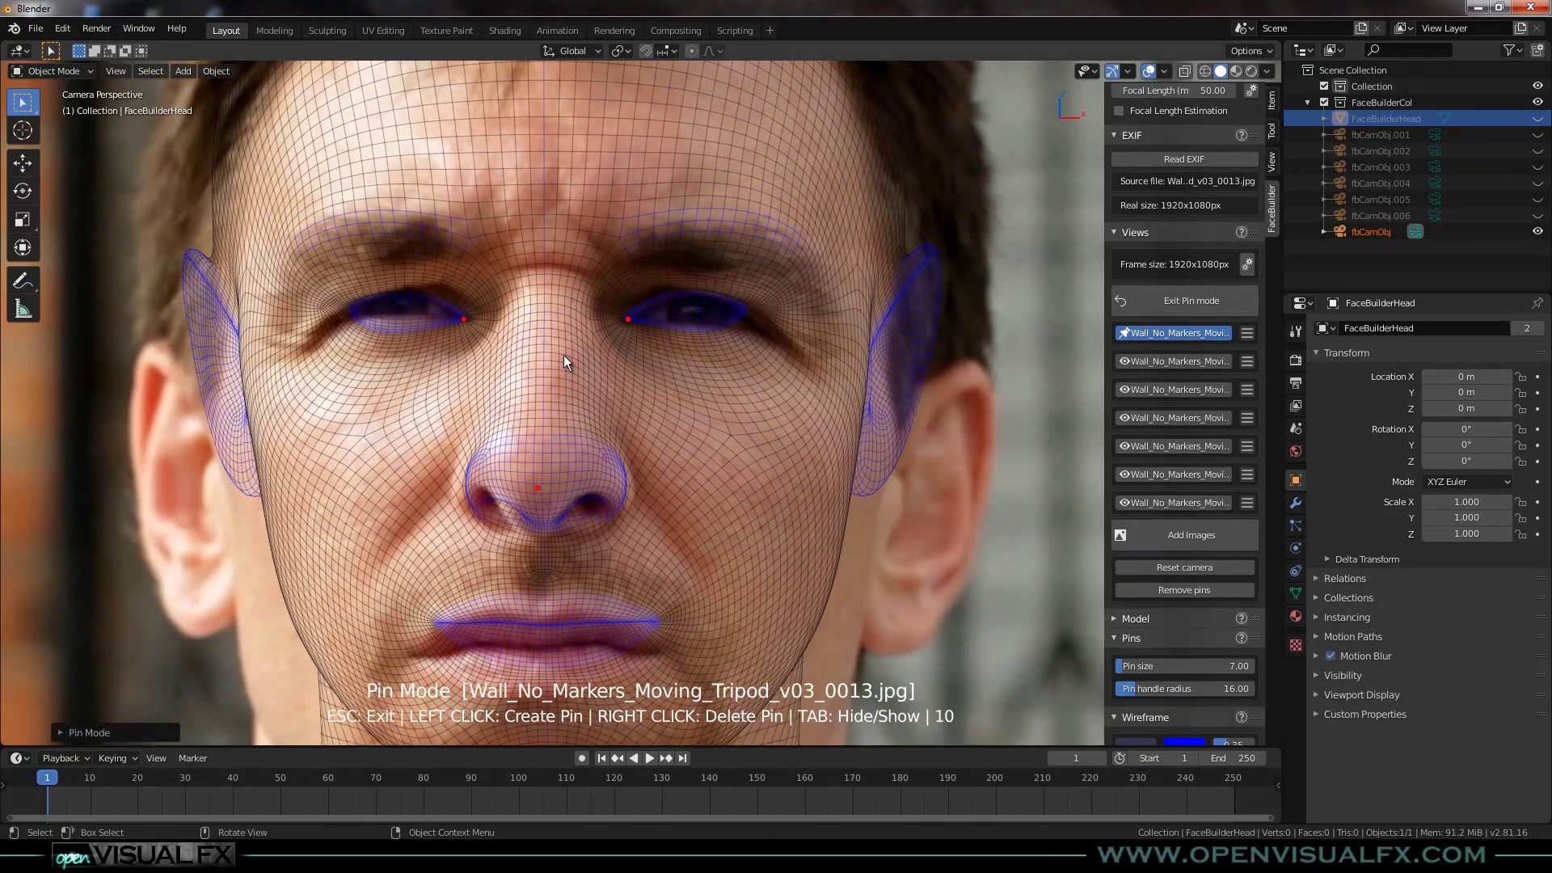
left_click(464, 320)
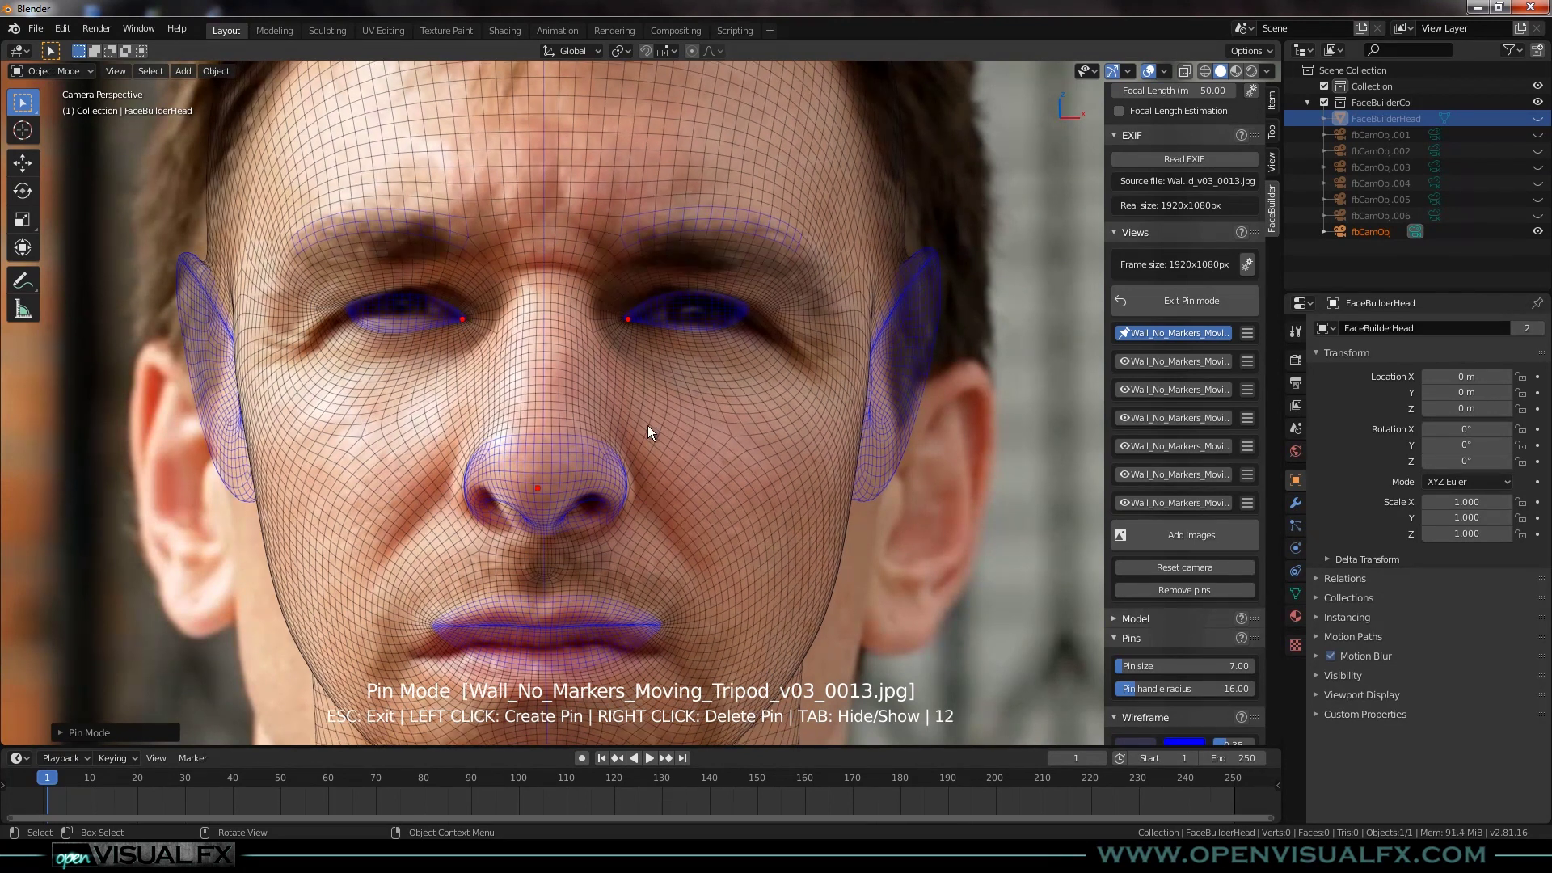
Pin the mesh's chin and pull it down to match the chin in the photo.
scroll(645, 444, "down", 2)
scroll(639, 468, "down", 3)
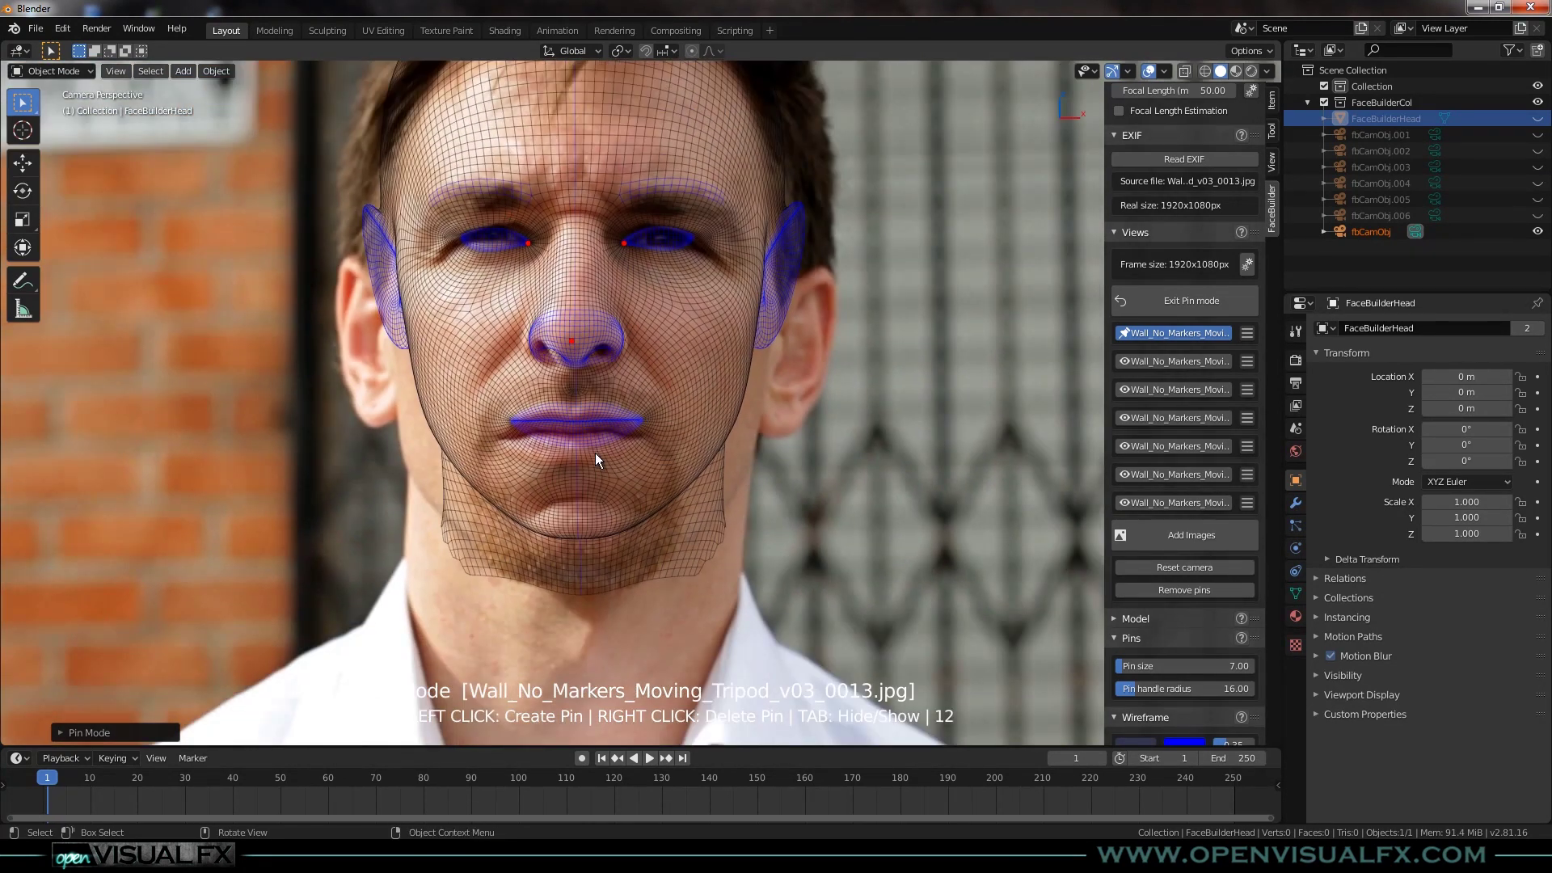
scroll(598, 441, "up", 3)
scroll(616, 405, "down", 1)
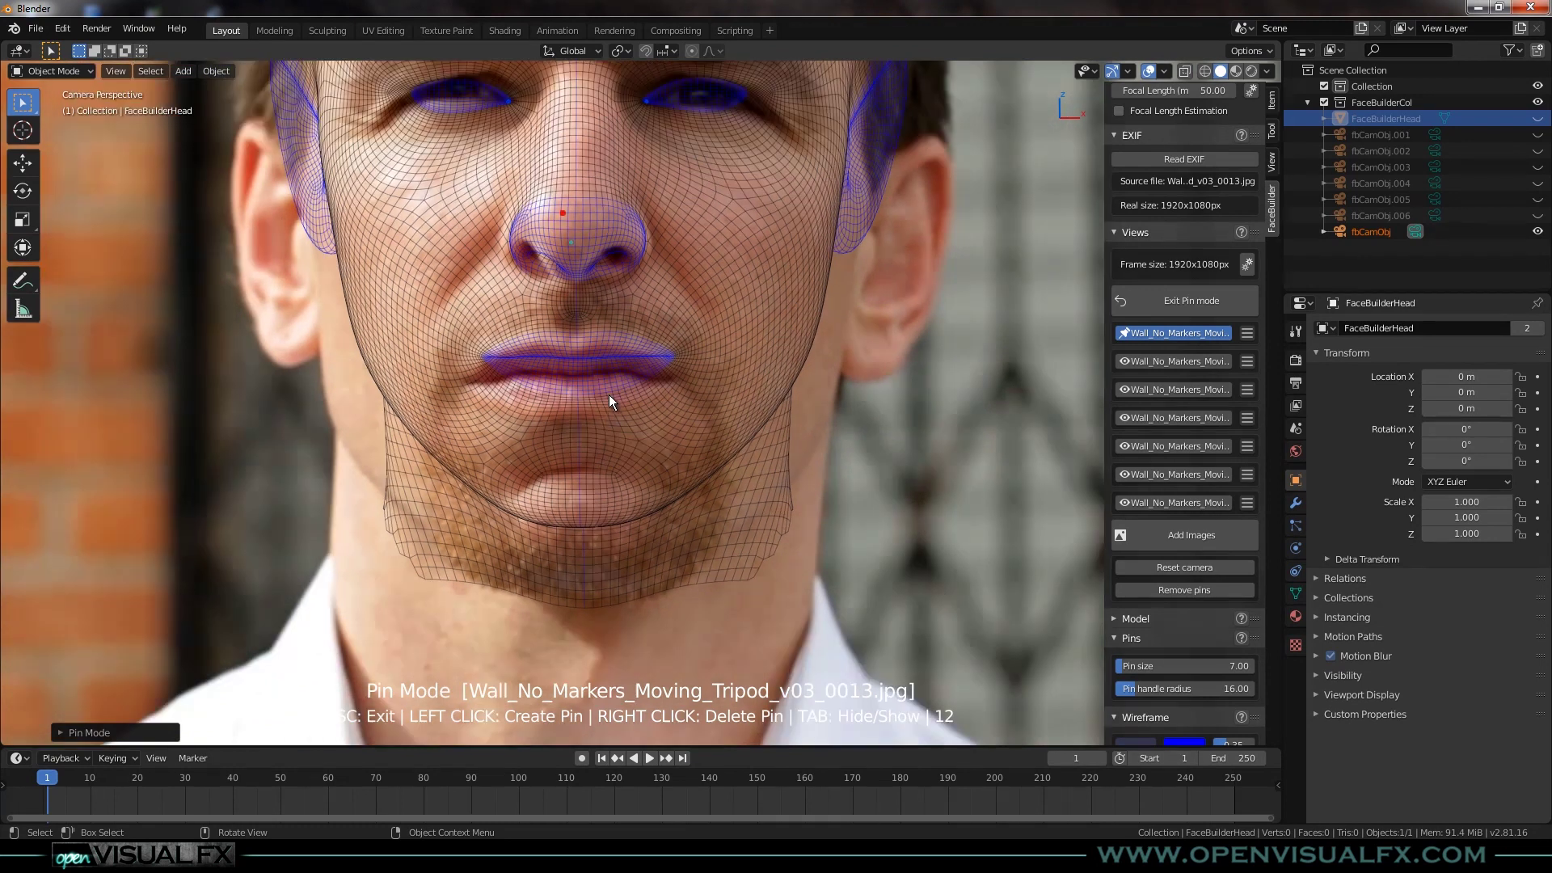
scroll(584, 492, "up", 3)
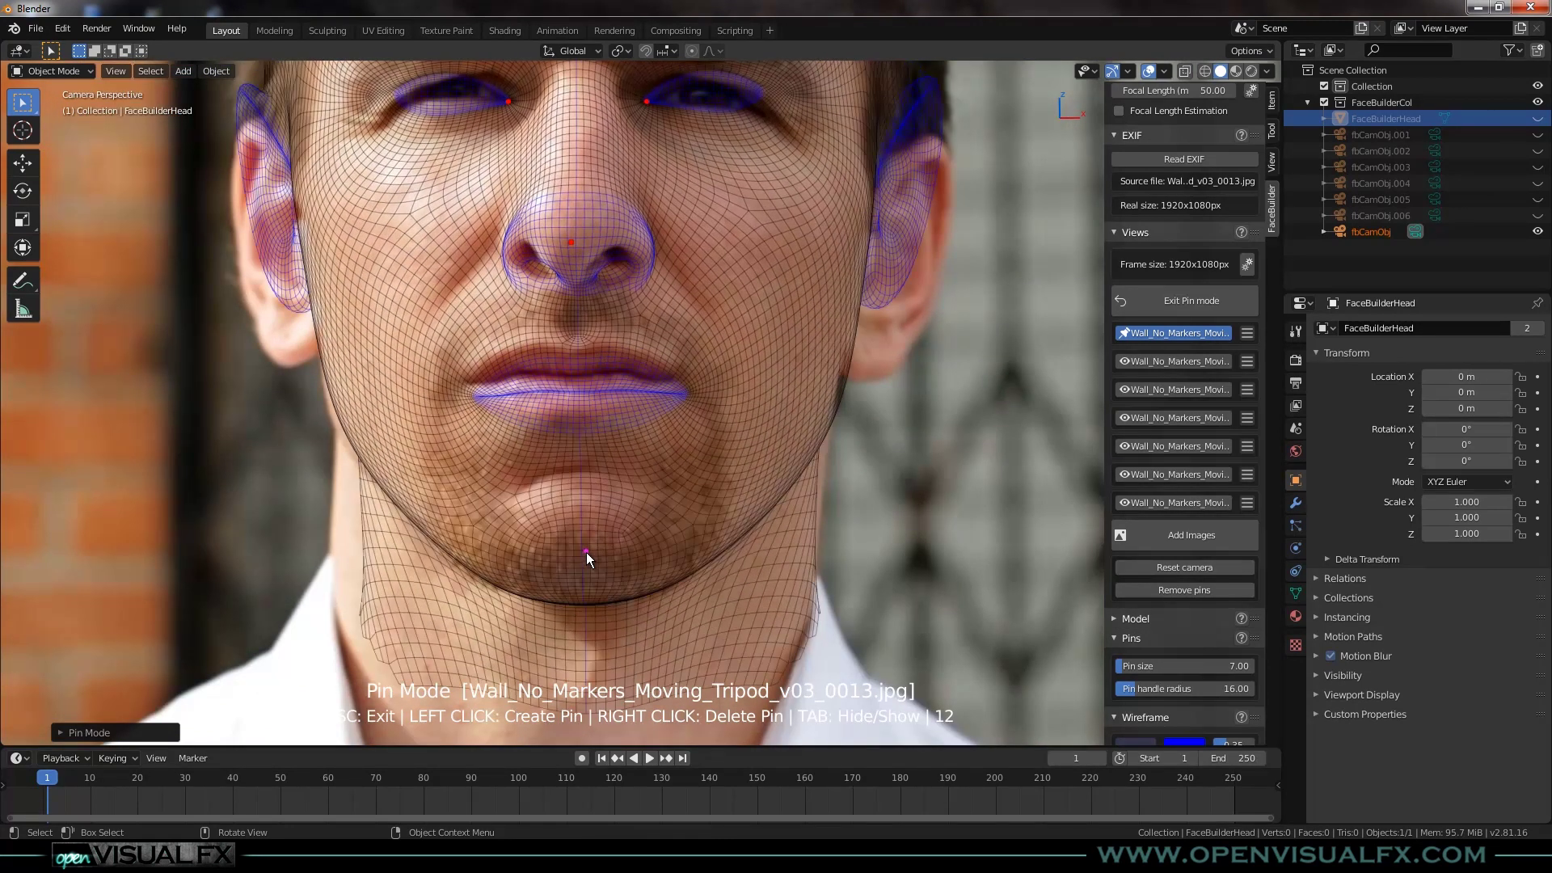
left_click(585, 552)
Check the fit with the mesh hidden and shown, and nudge the chin and nose pins slightly upward.
scroll(583, 510, "down", 2)
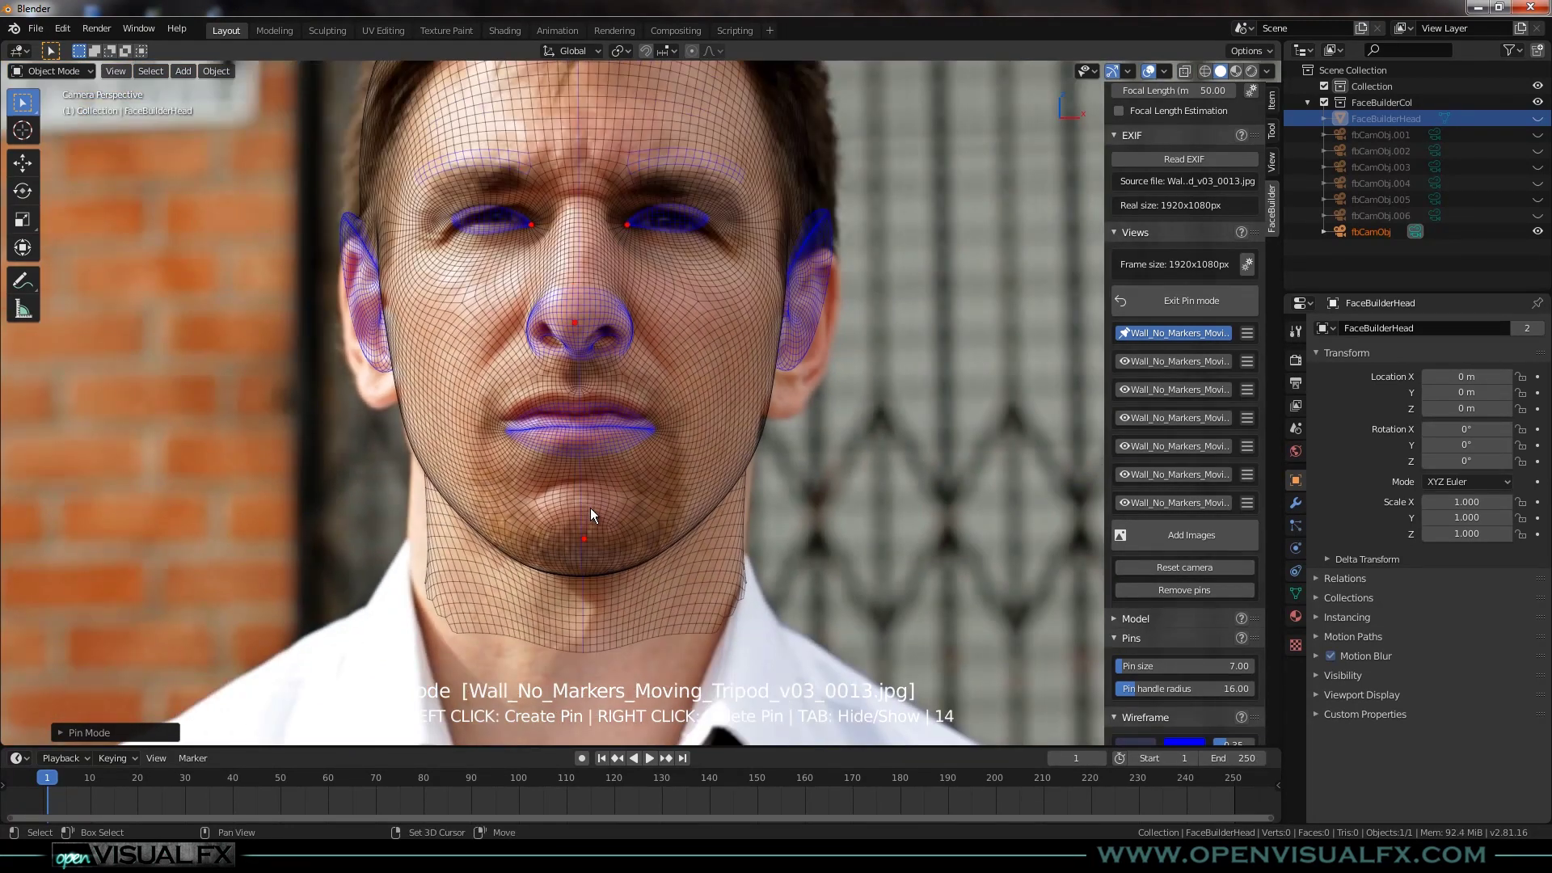
scroll(607, 525, "down", 2)
key("Tab")
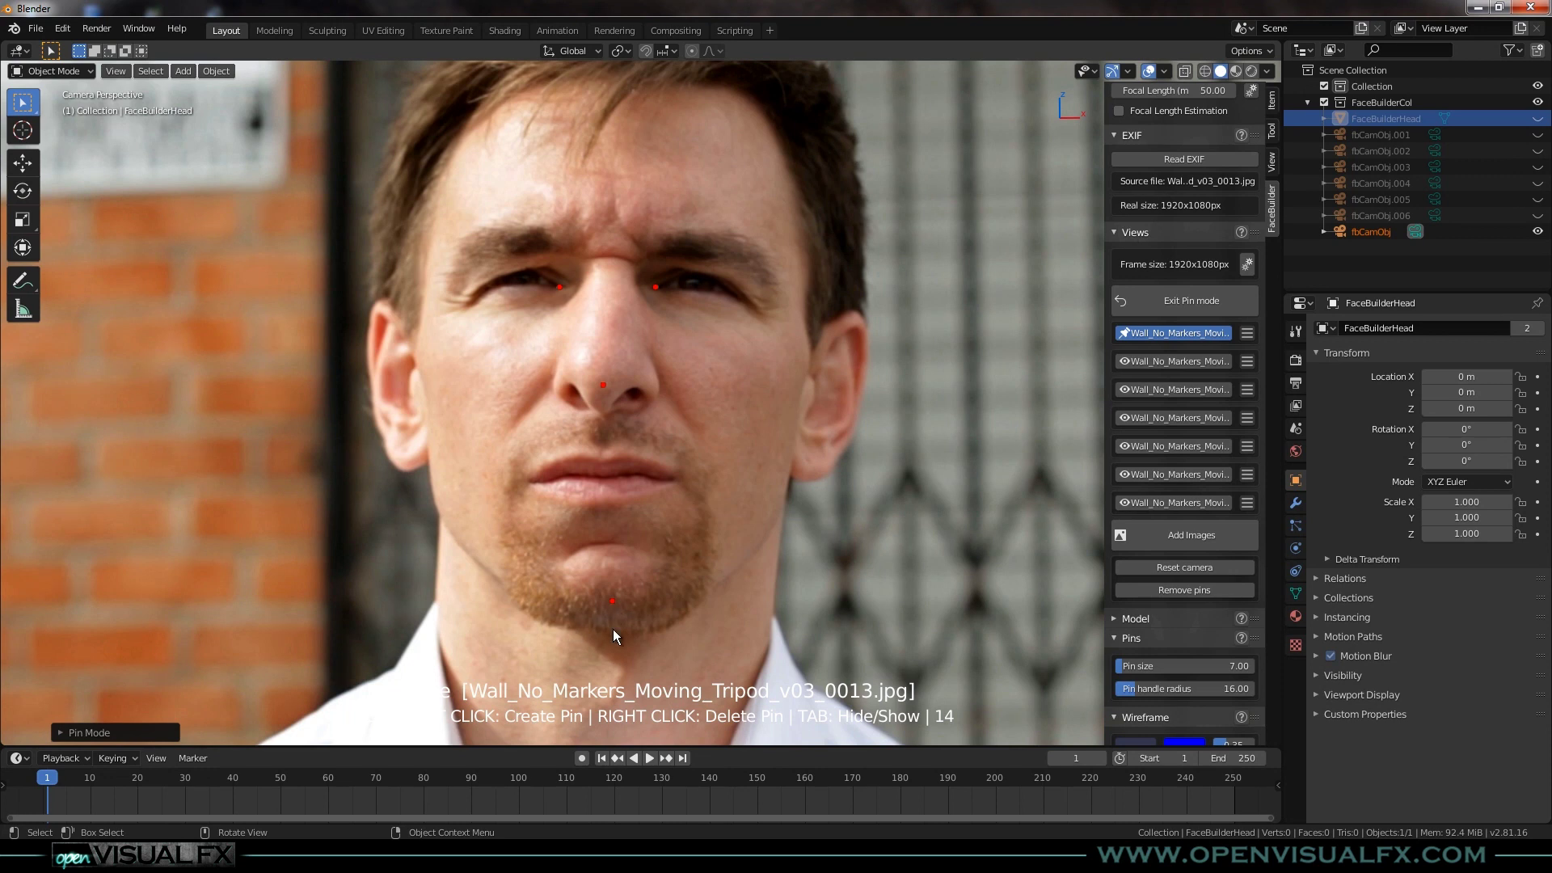
key("Tab")
left_click_drag(609, 603, 609, 596)
scroll(802, 362, "up", 2)
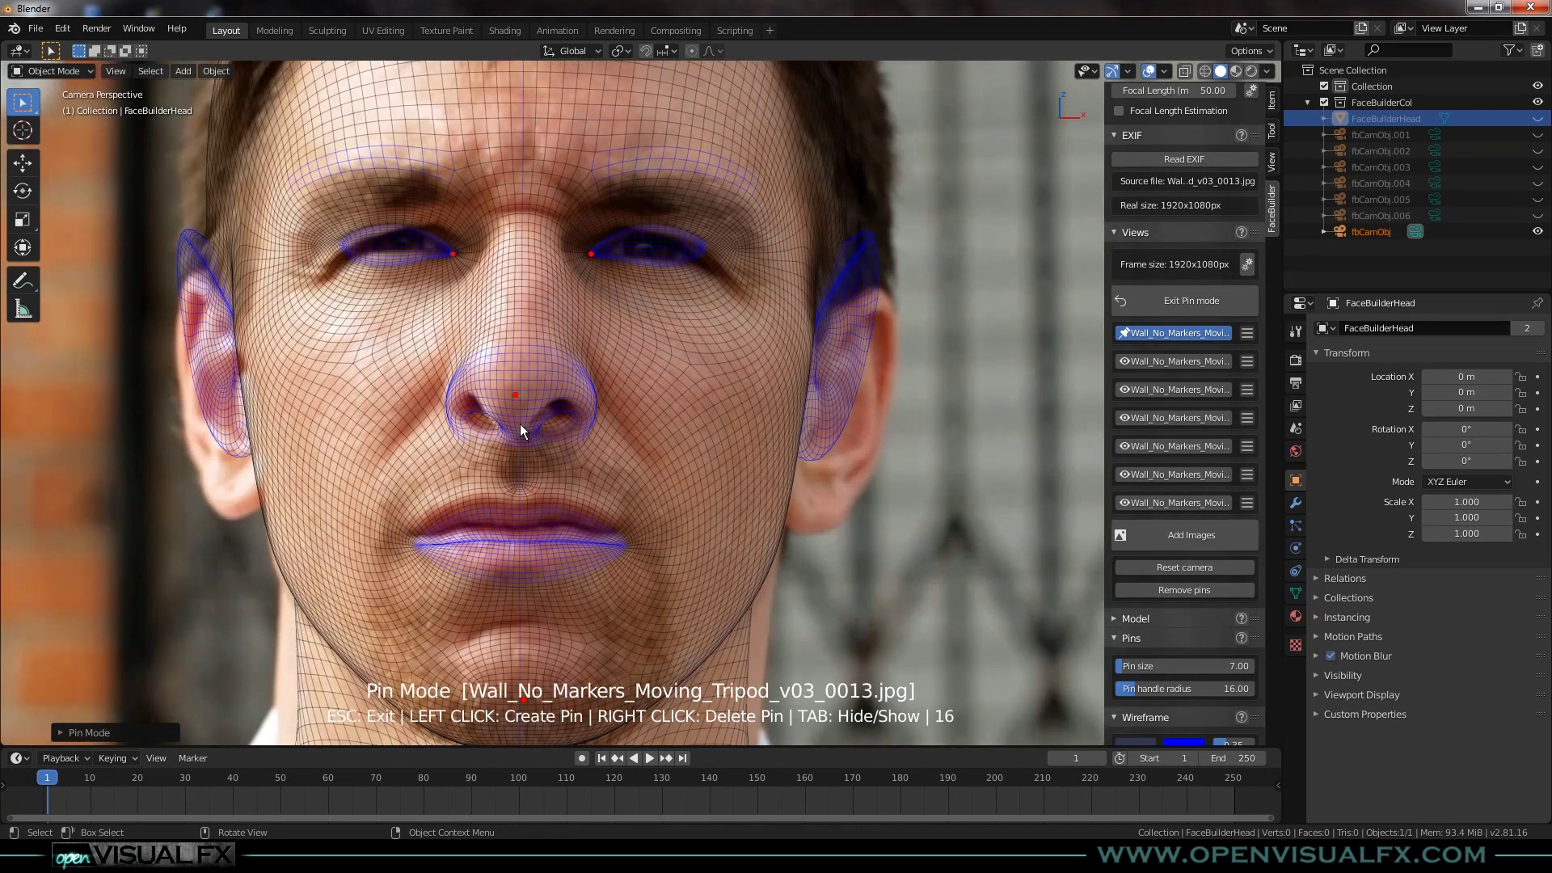
left_click_drag(515, 398, 512, 376)
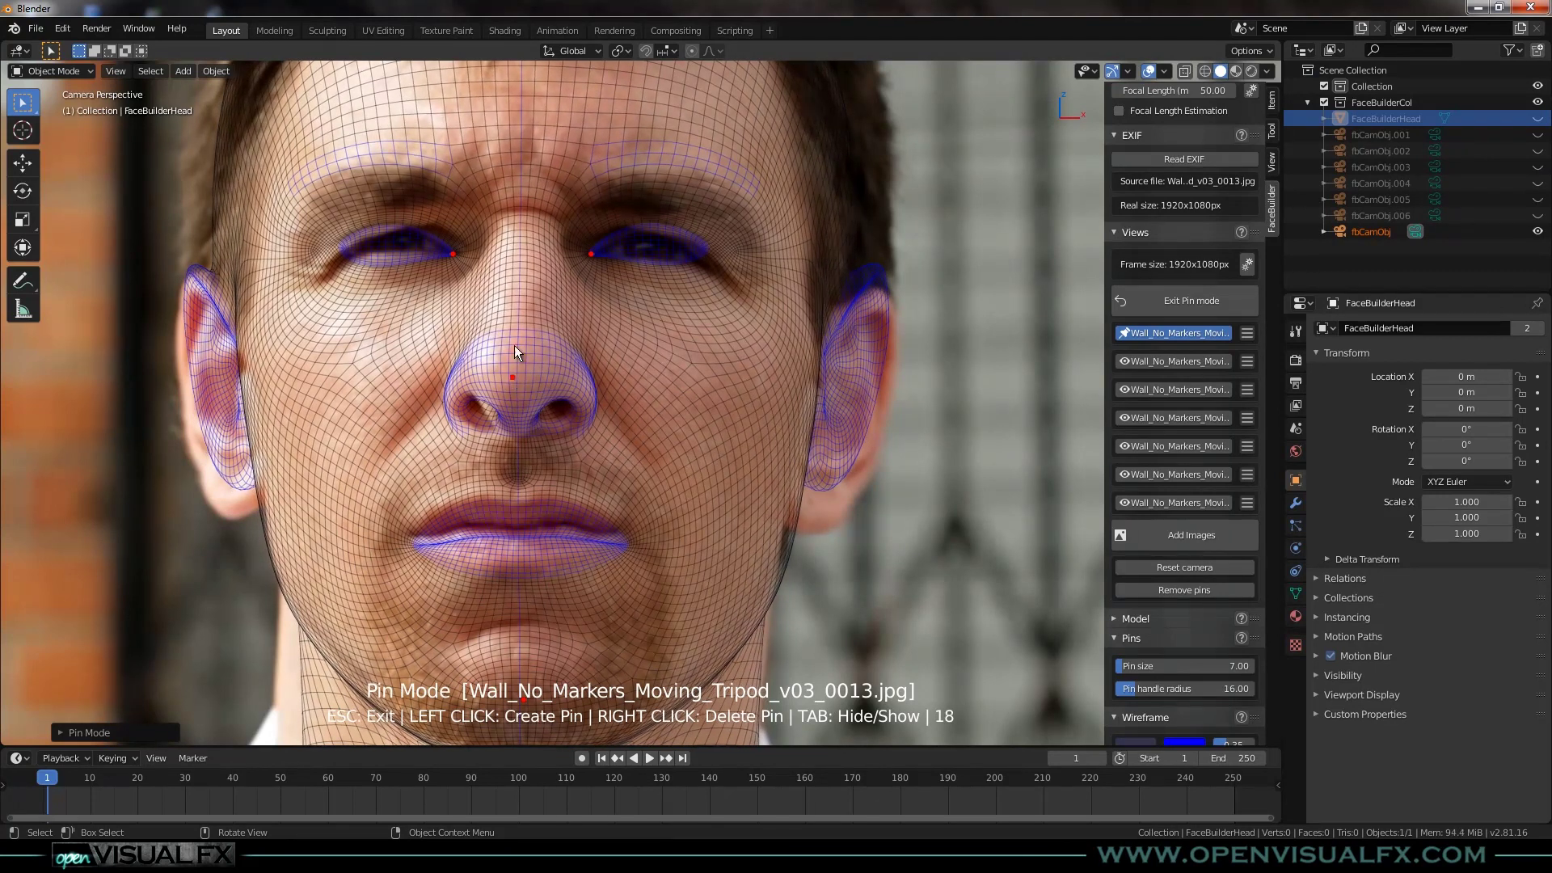
Nudge the chin pin slightly up and toward the photo's left side to align the jaw outline with the chin.
scroll(592, 418, "down", 1)
middle_click_drag(614, 427, 608, 344, "shift")
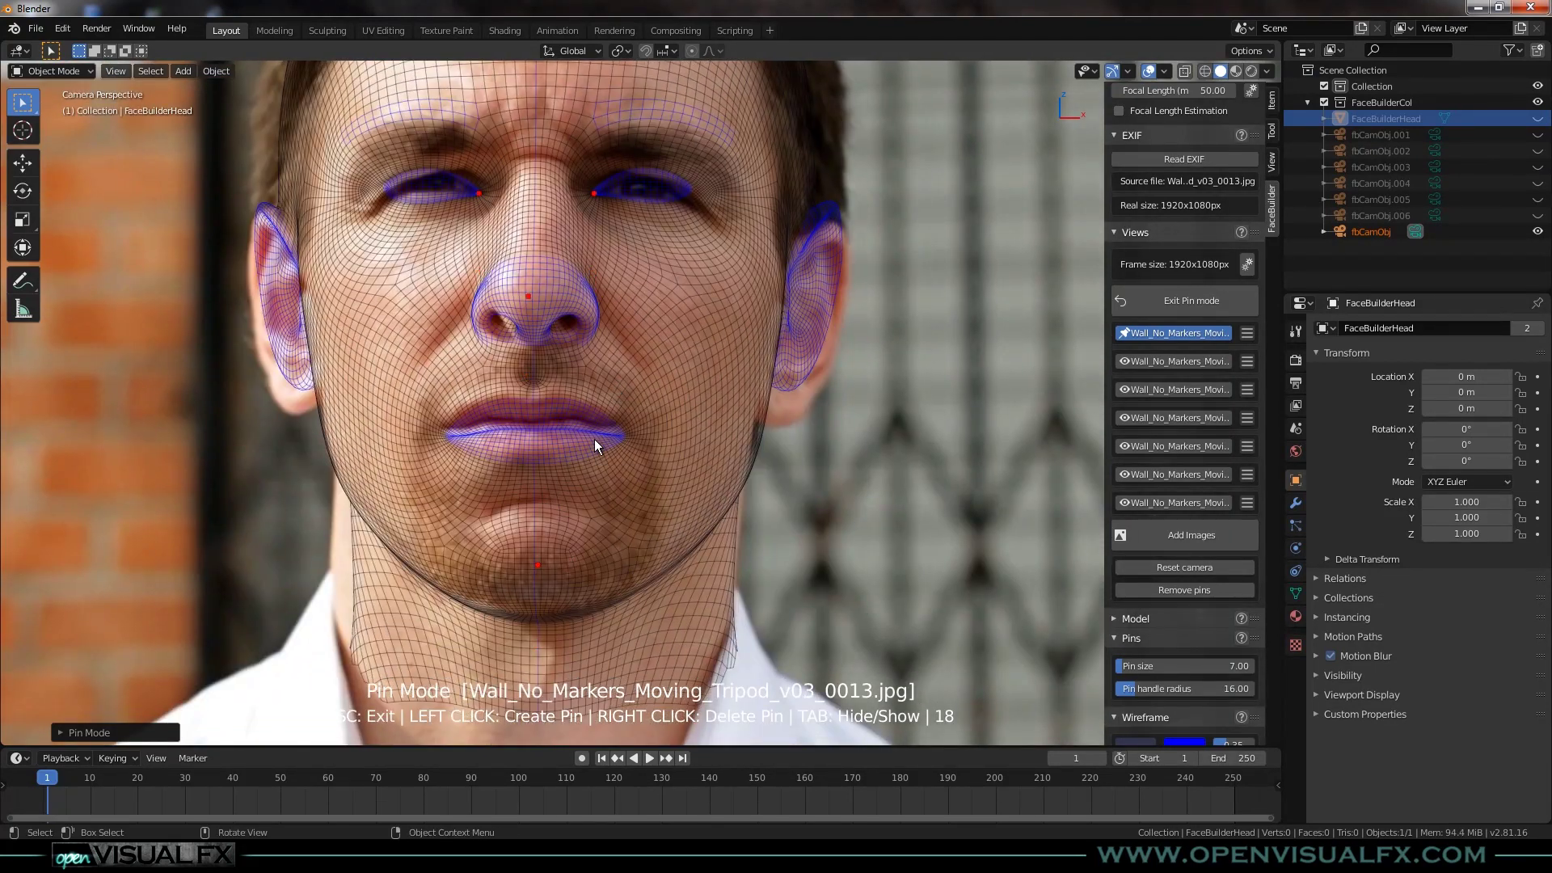
left_click(537, 557)
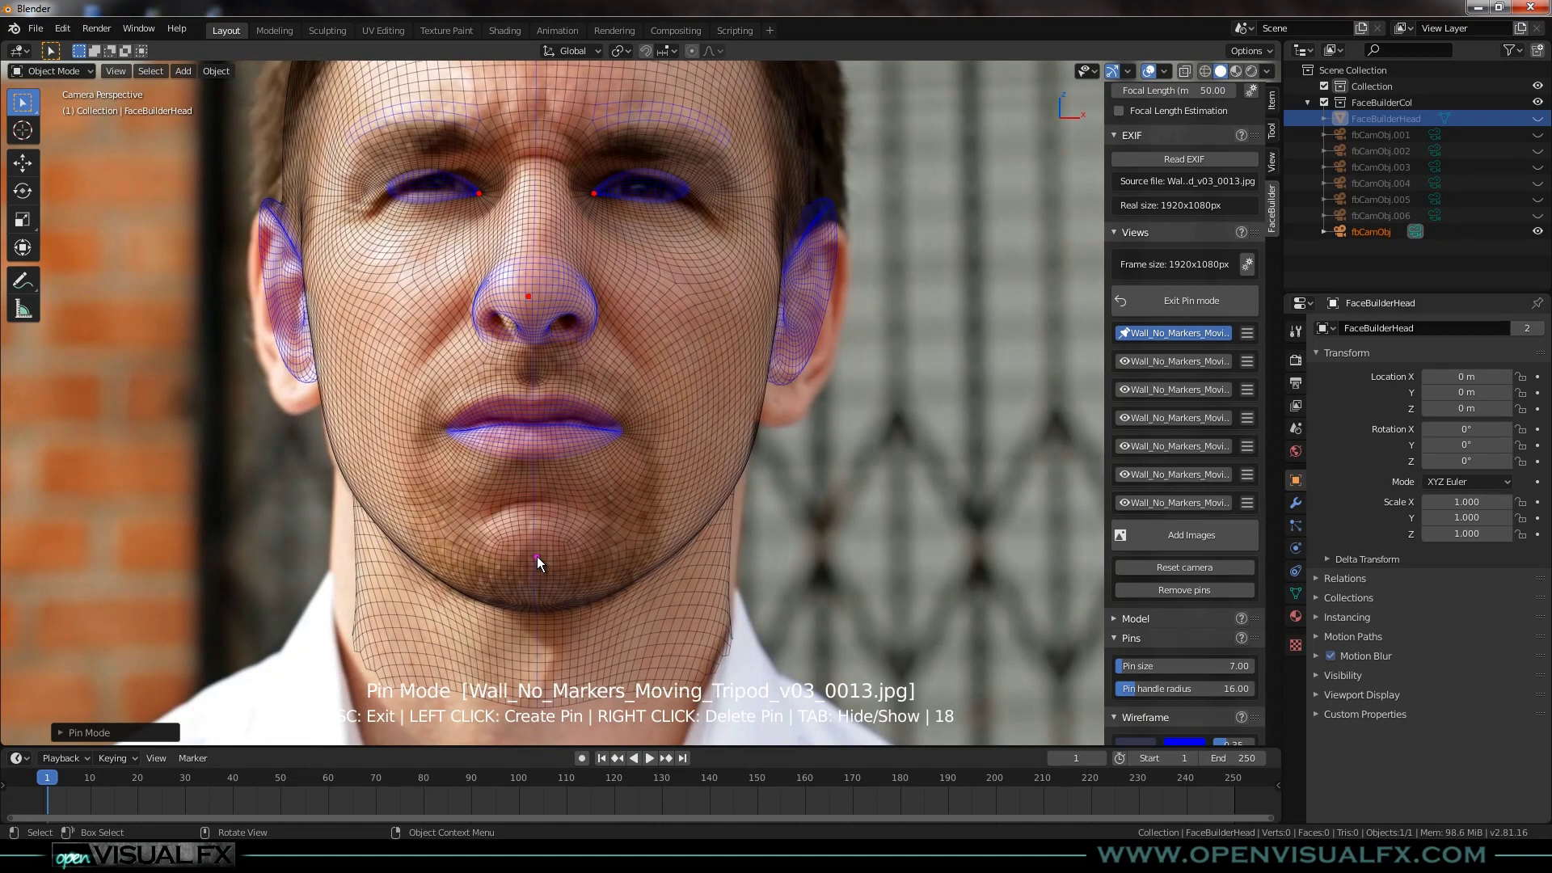
left_click_drag(536, 556, 531, 554)
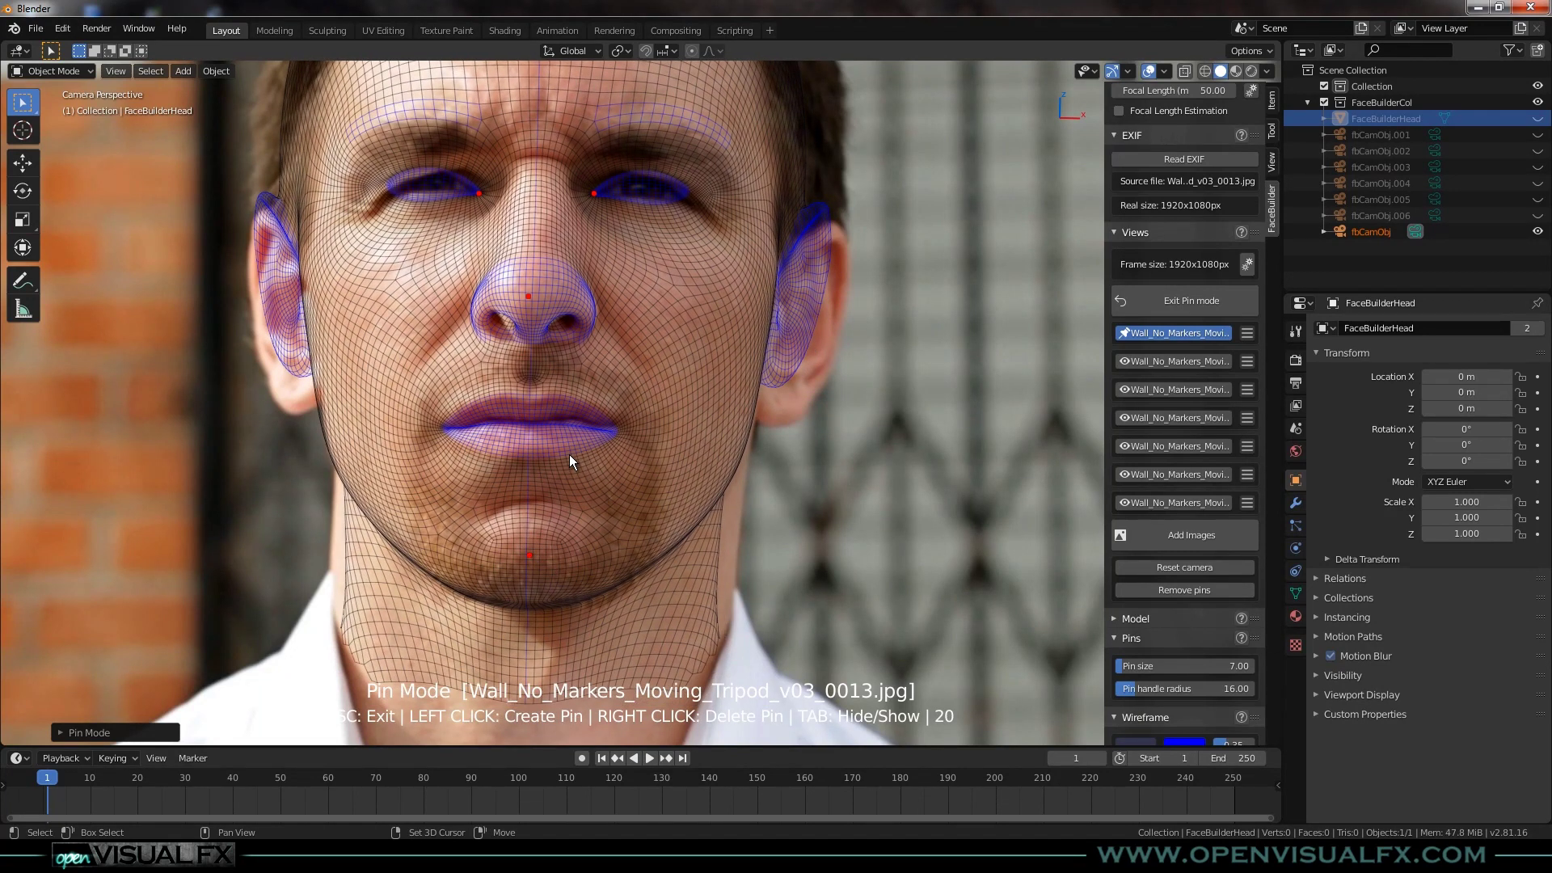
Fine-tune the nose pin and the inner eye corner pin on the photo's left side.
middle_click_drag(569, 454, 591, 511, "shift")
scroll(550, 365, "up", 2)
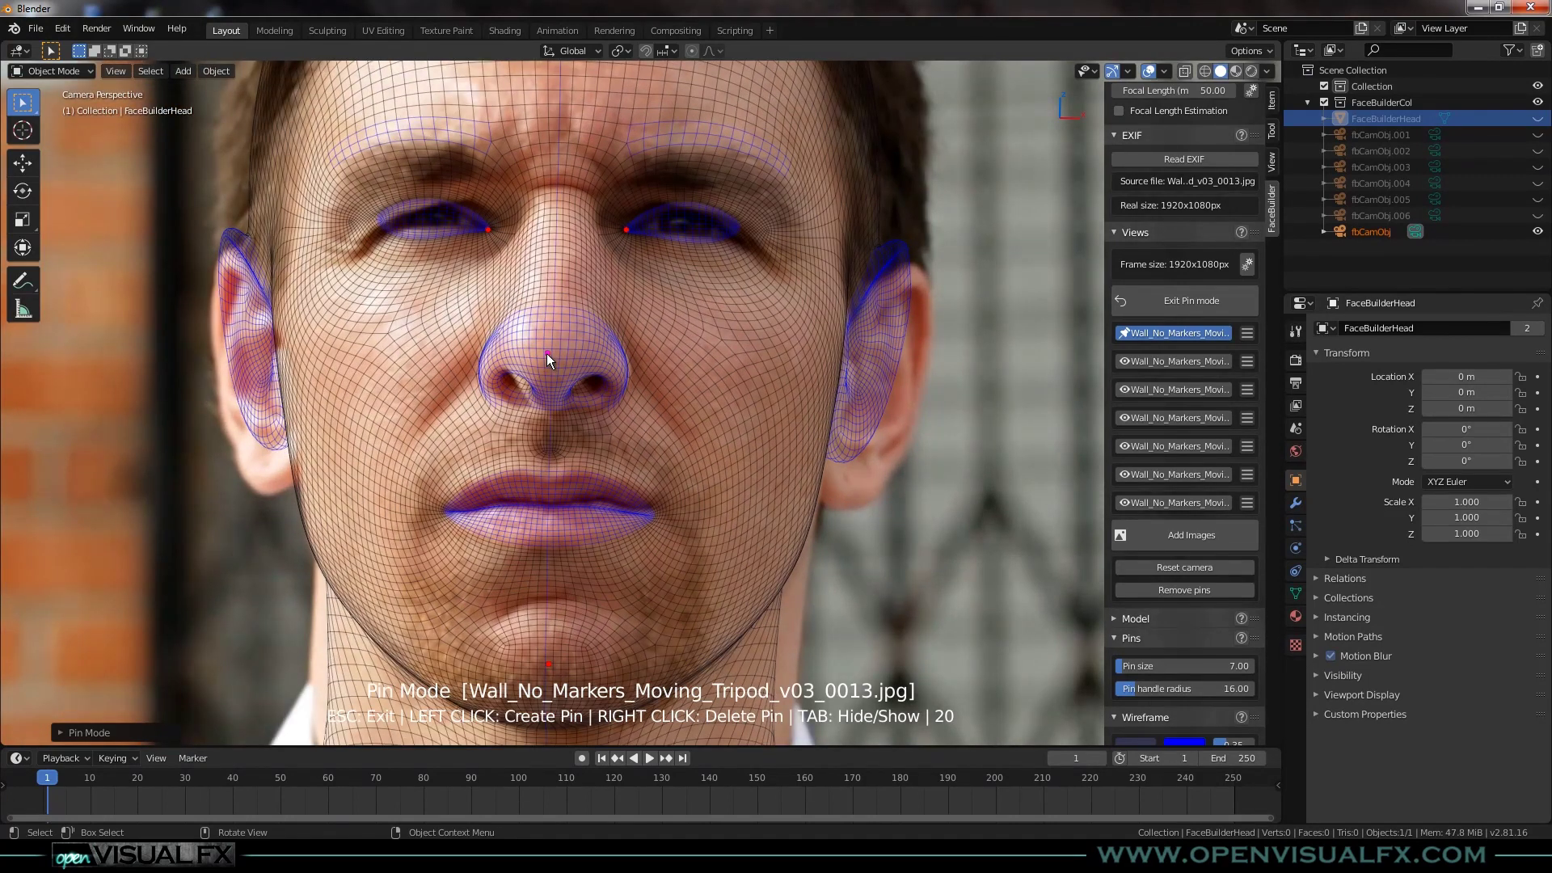
left_click_drag(547, 353, 548, 354)
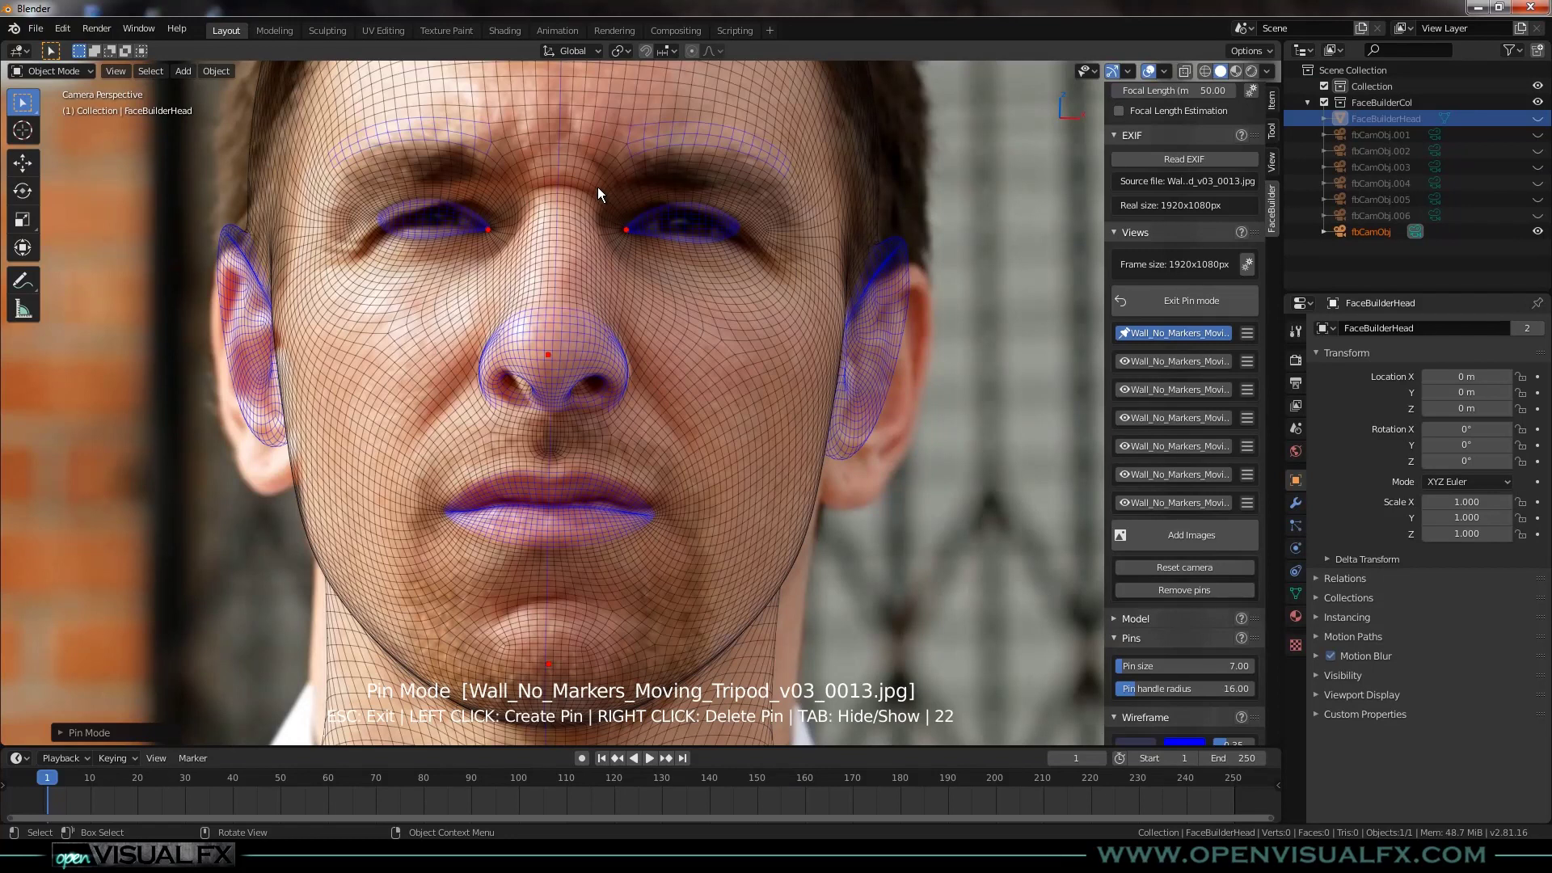
left_click_drag(486, 228, 489, 228)
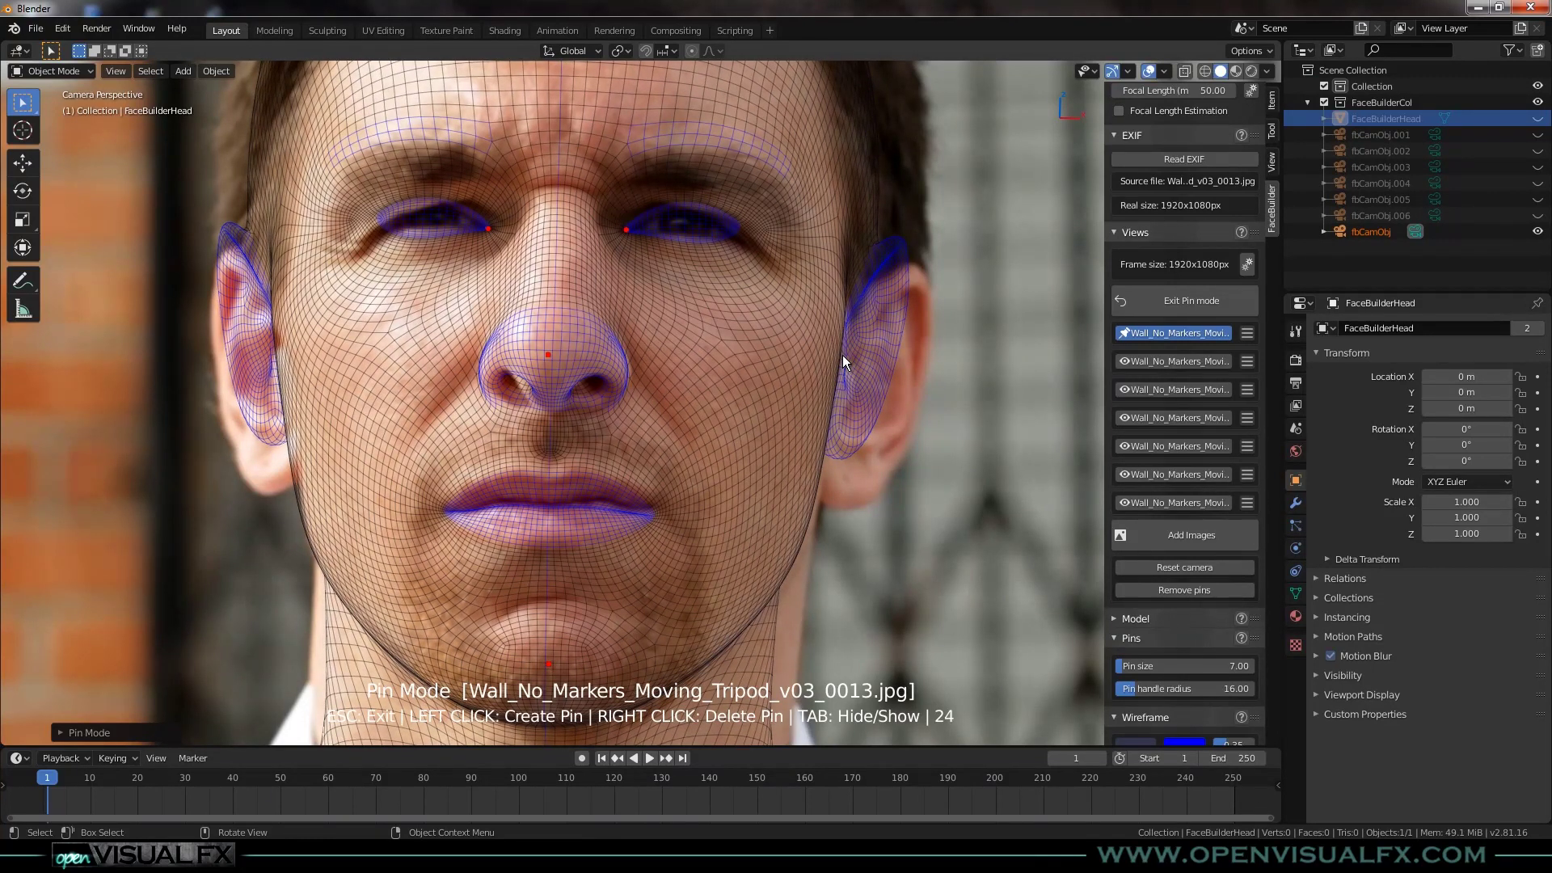
Pin both mesh ears where they meet the face, aligning them with the photo, and nudge the chin pin slightly.
left_click_drag(844, 357, 849, 386)
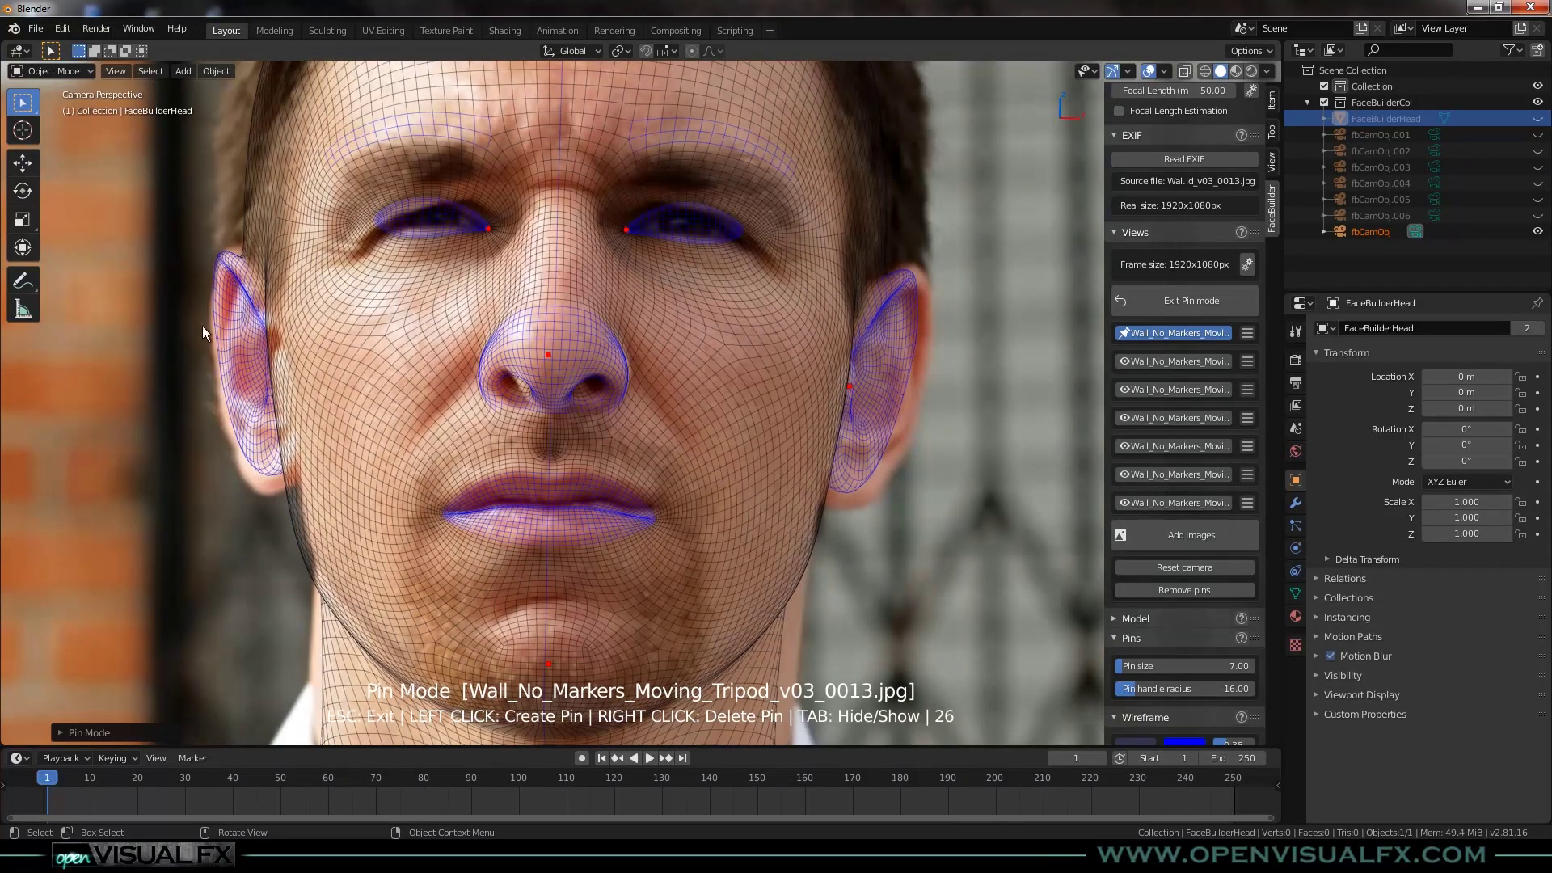
left_click_drag(265, 376, 273, 386)
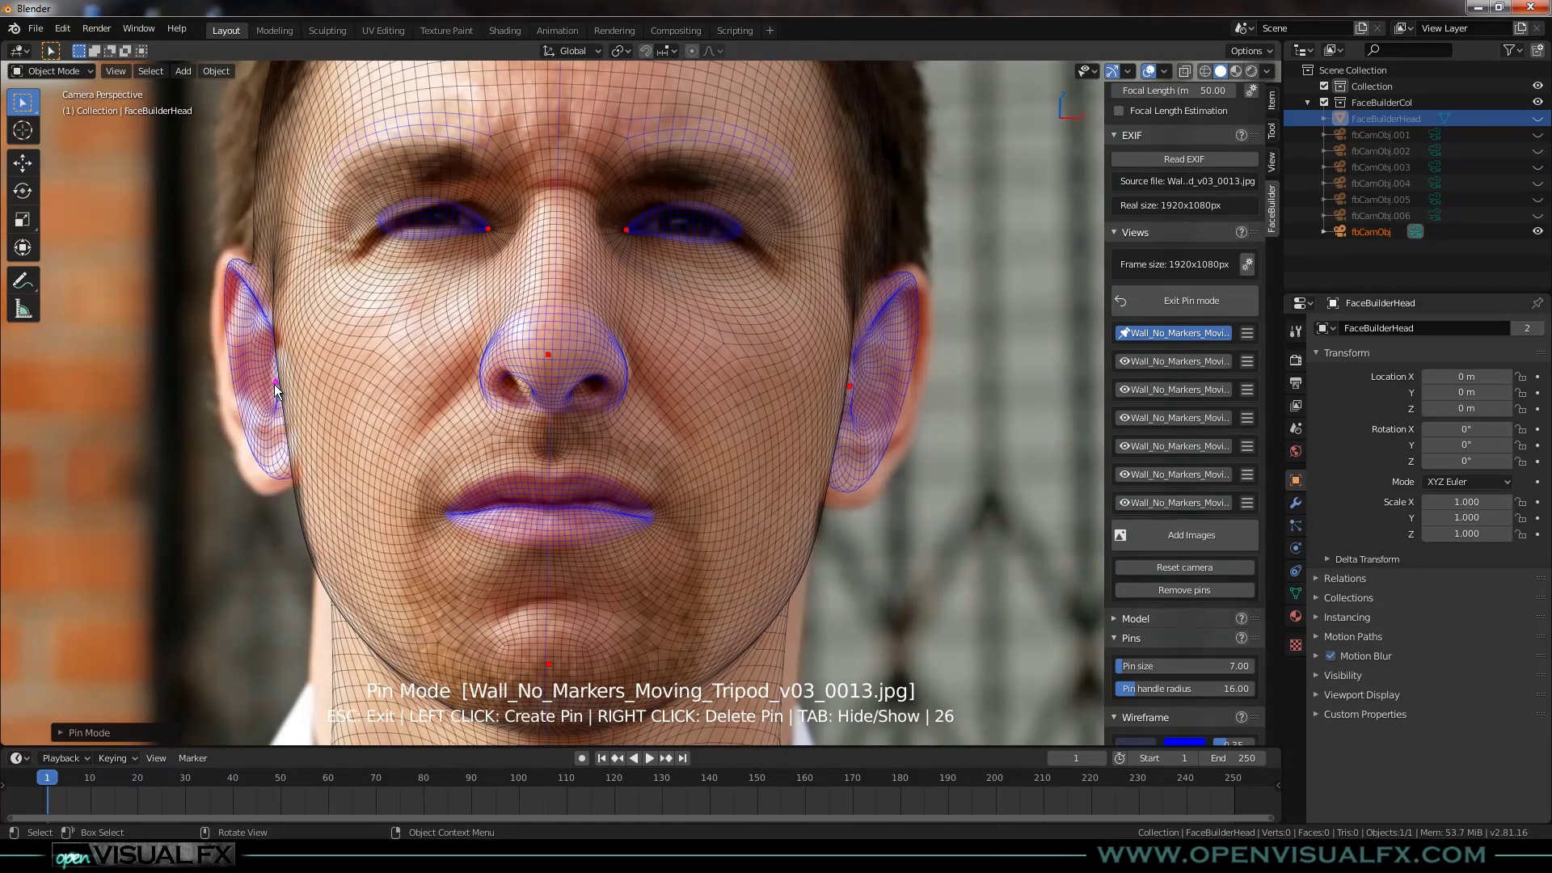
middle_click_drag(471, 479, 465, 335, "shift")
scroll(492, 412, "down", 2)
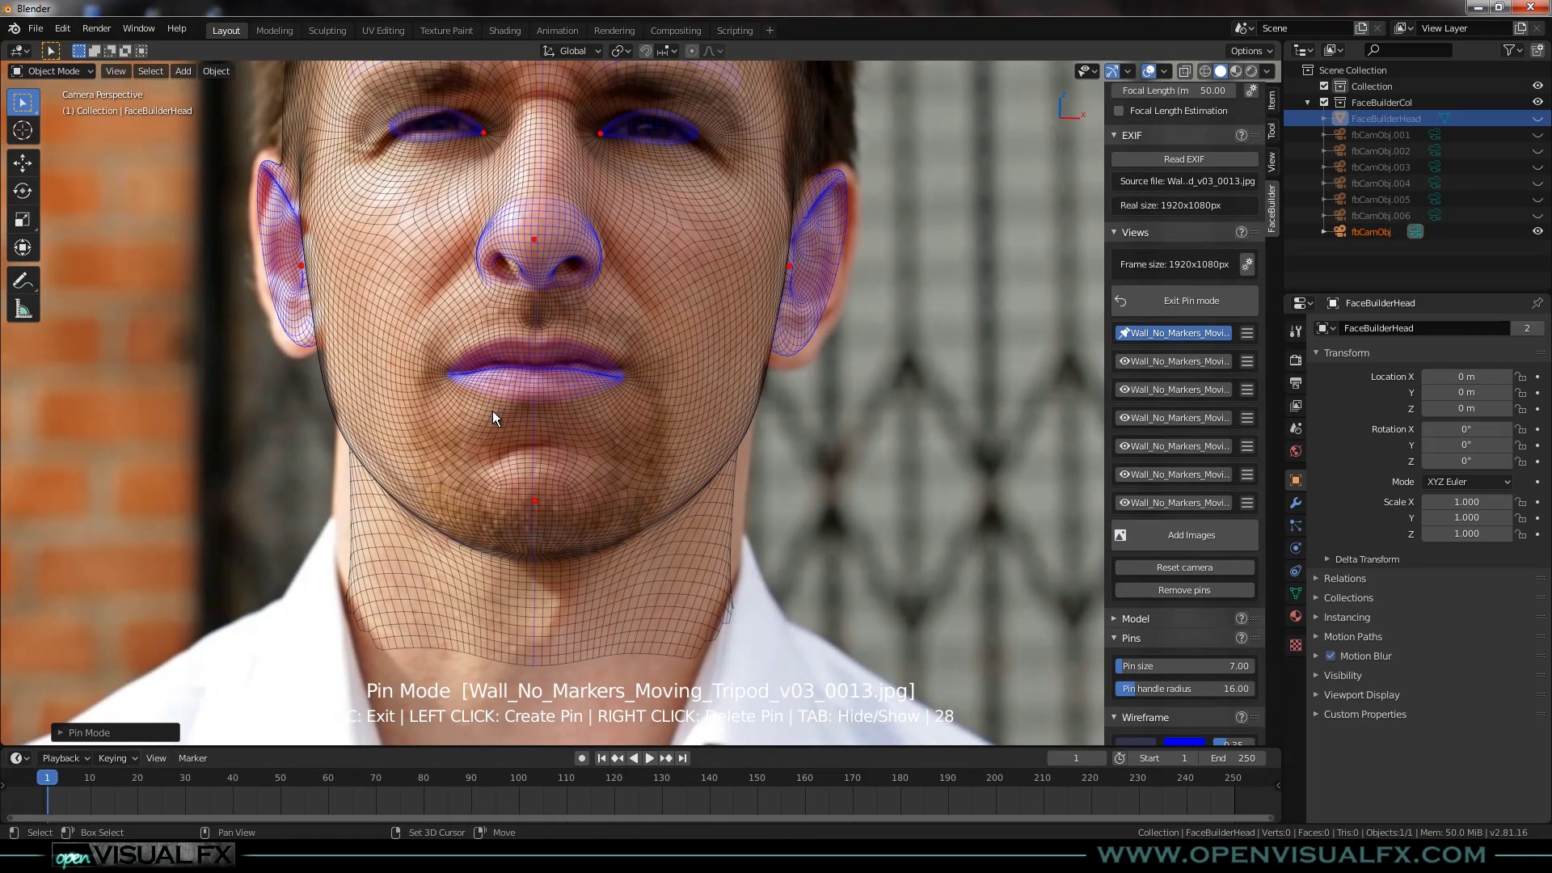
scroll(491, 415, "up", 2)
left_click_drag(567, 540, 565, 536)
scroll(565, 540, "down", 3)
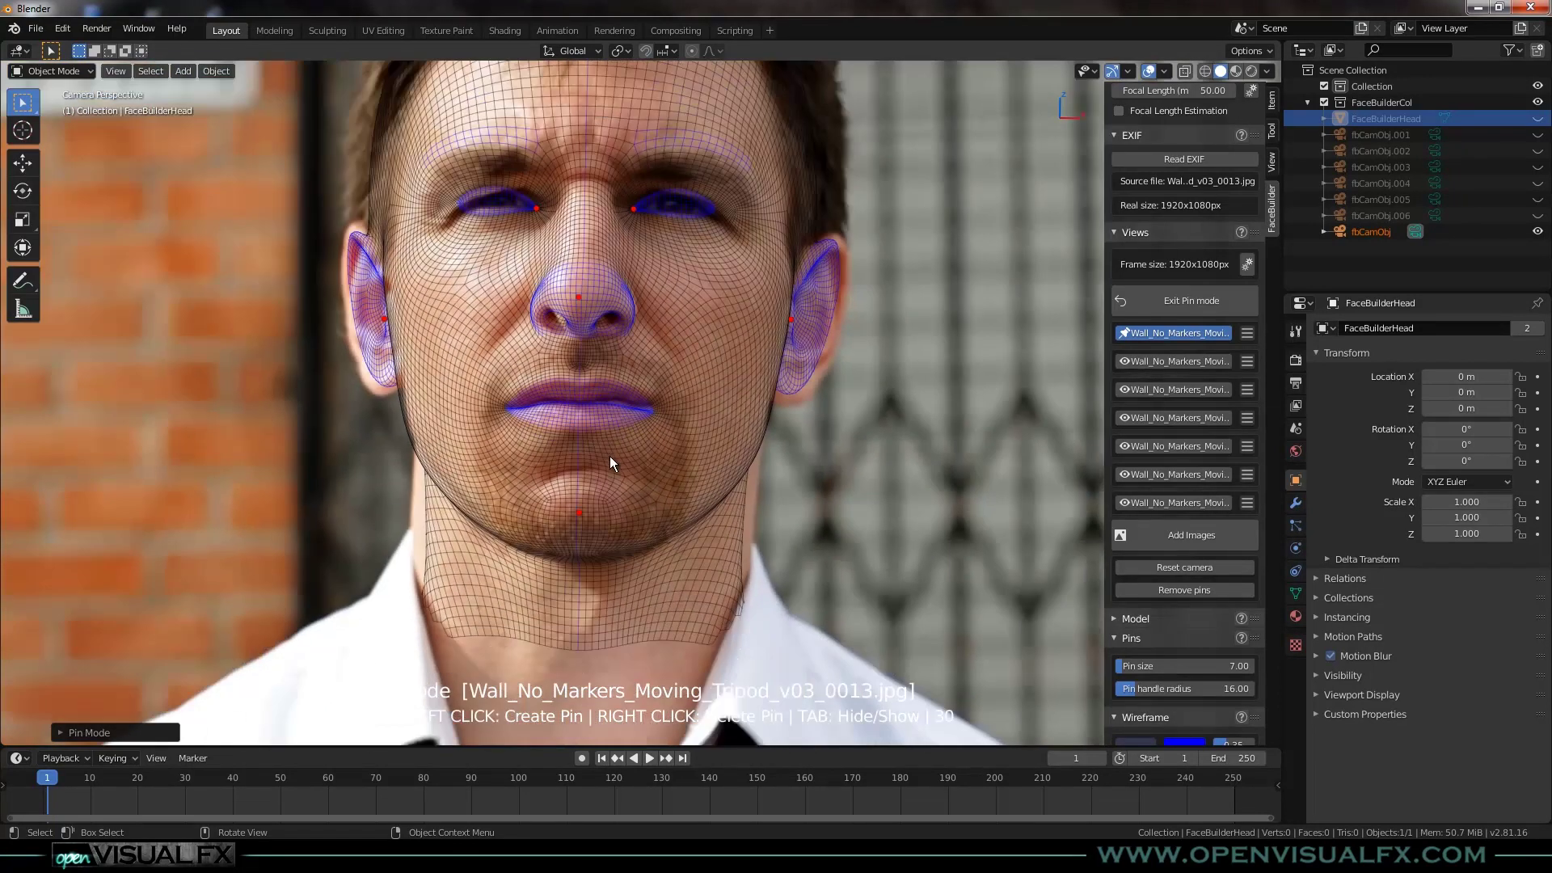
Pin the mesh's jawline on both sides of the face and pull it slightly inward to the photo's jaw contour.
middle_click_drag(633, 367, 609, 409, "shift")
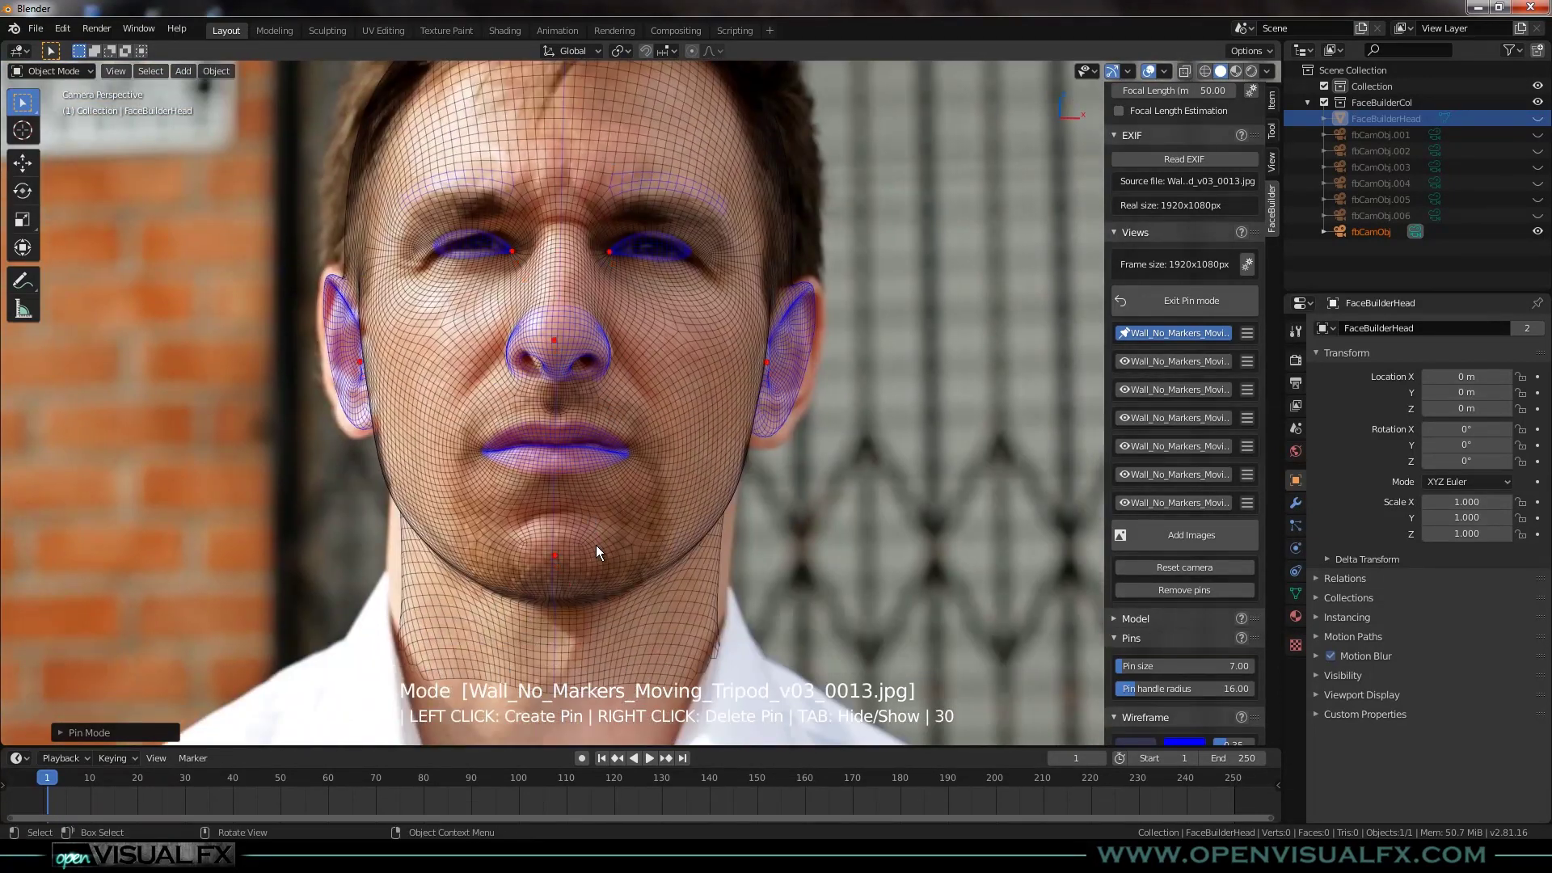
middle_click_drag(585, 628, 592, 586, "shift")
scroll(411, 441, "up", 1)
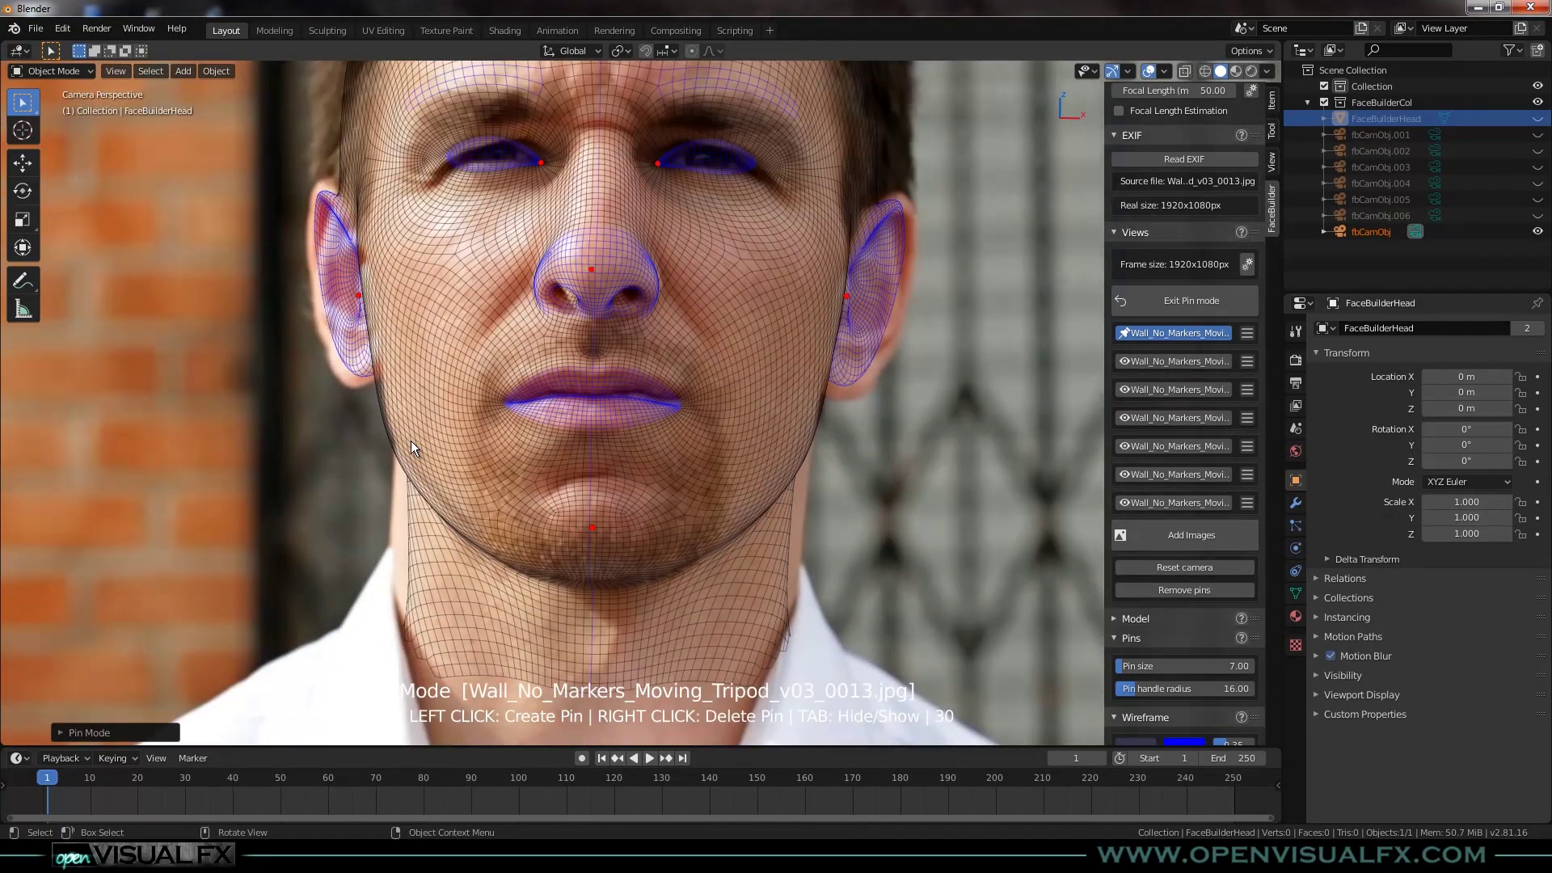
scroll(410, 440, "up", 2)
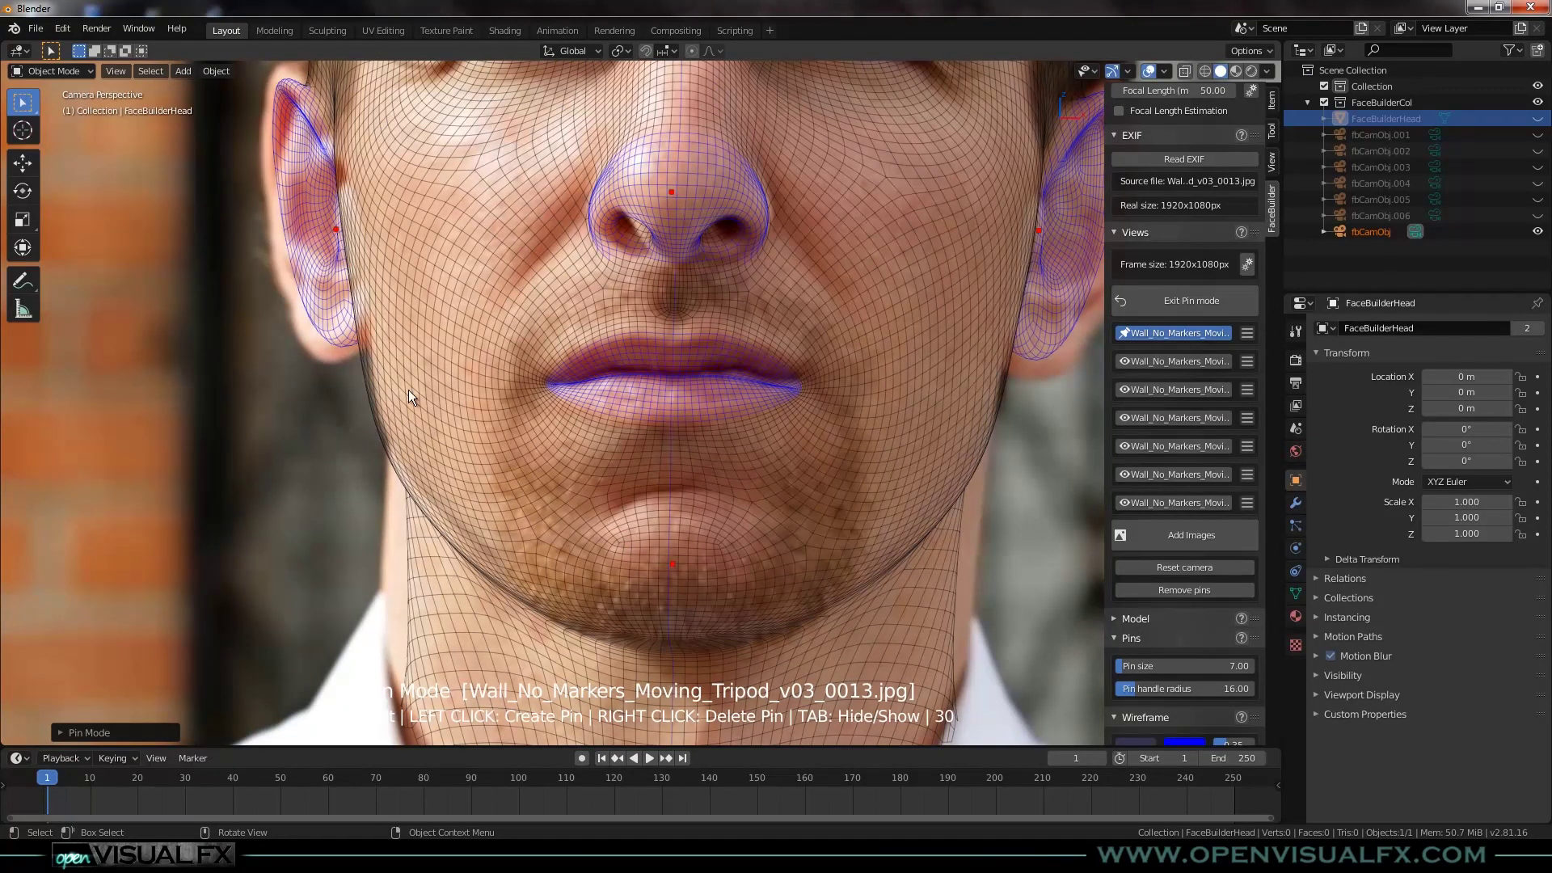
left_click_drag(967, 456, 962, 453)
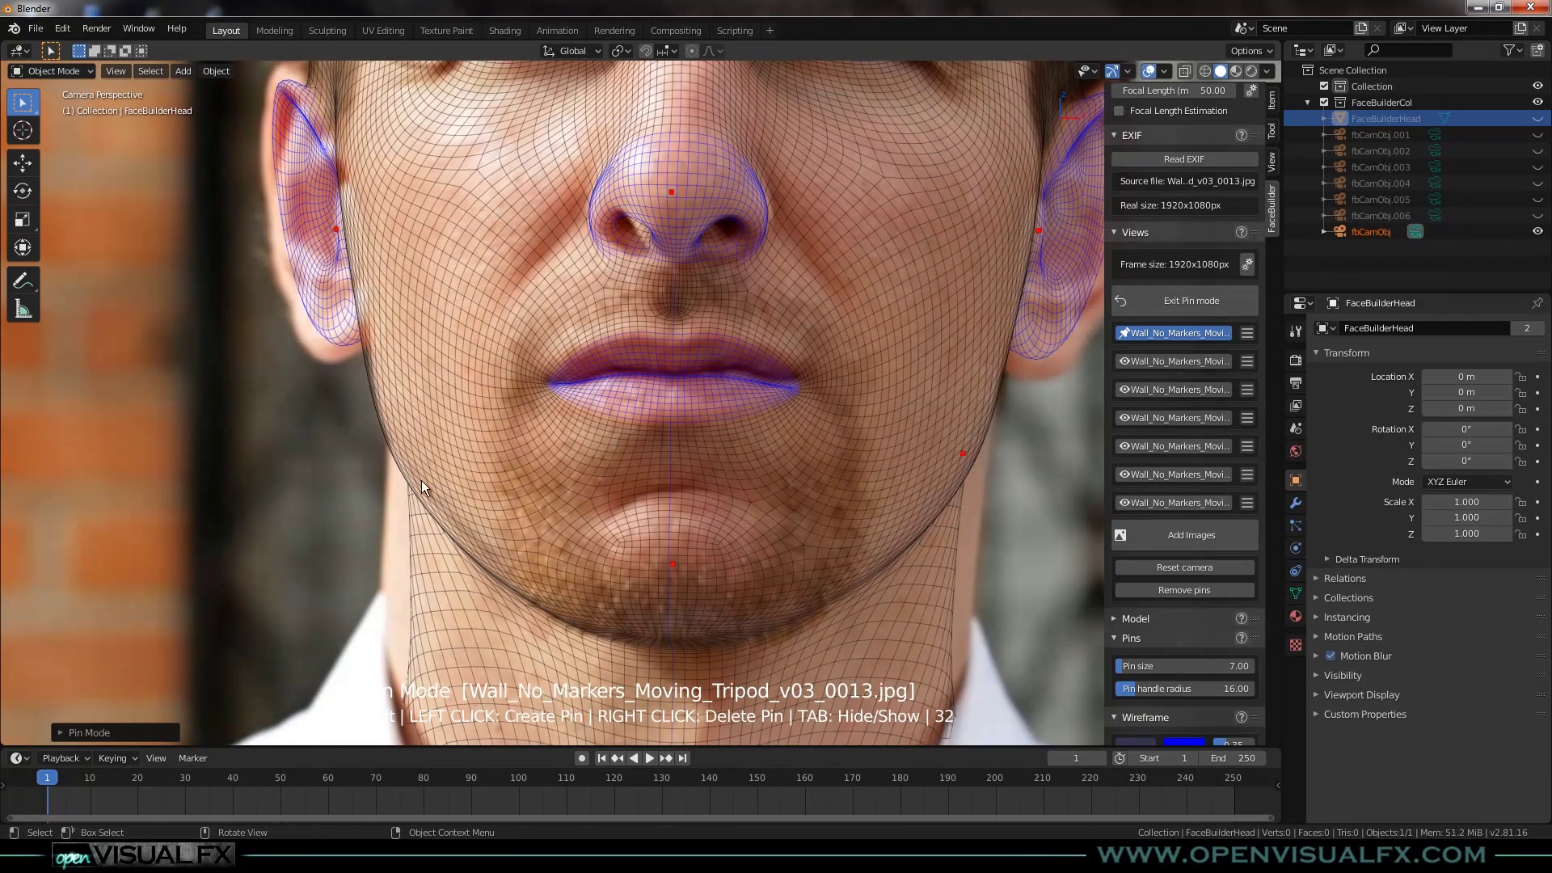
left_click_drag(392, 435, 394, 432)
scroll(394, 431, "down", 2)
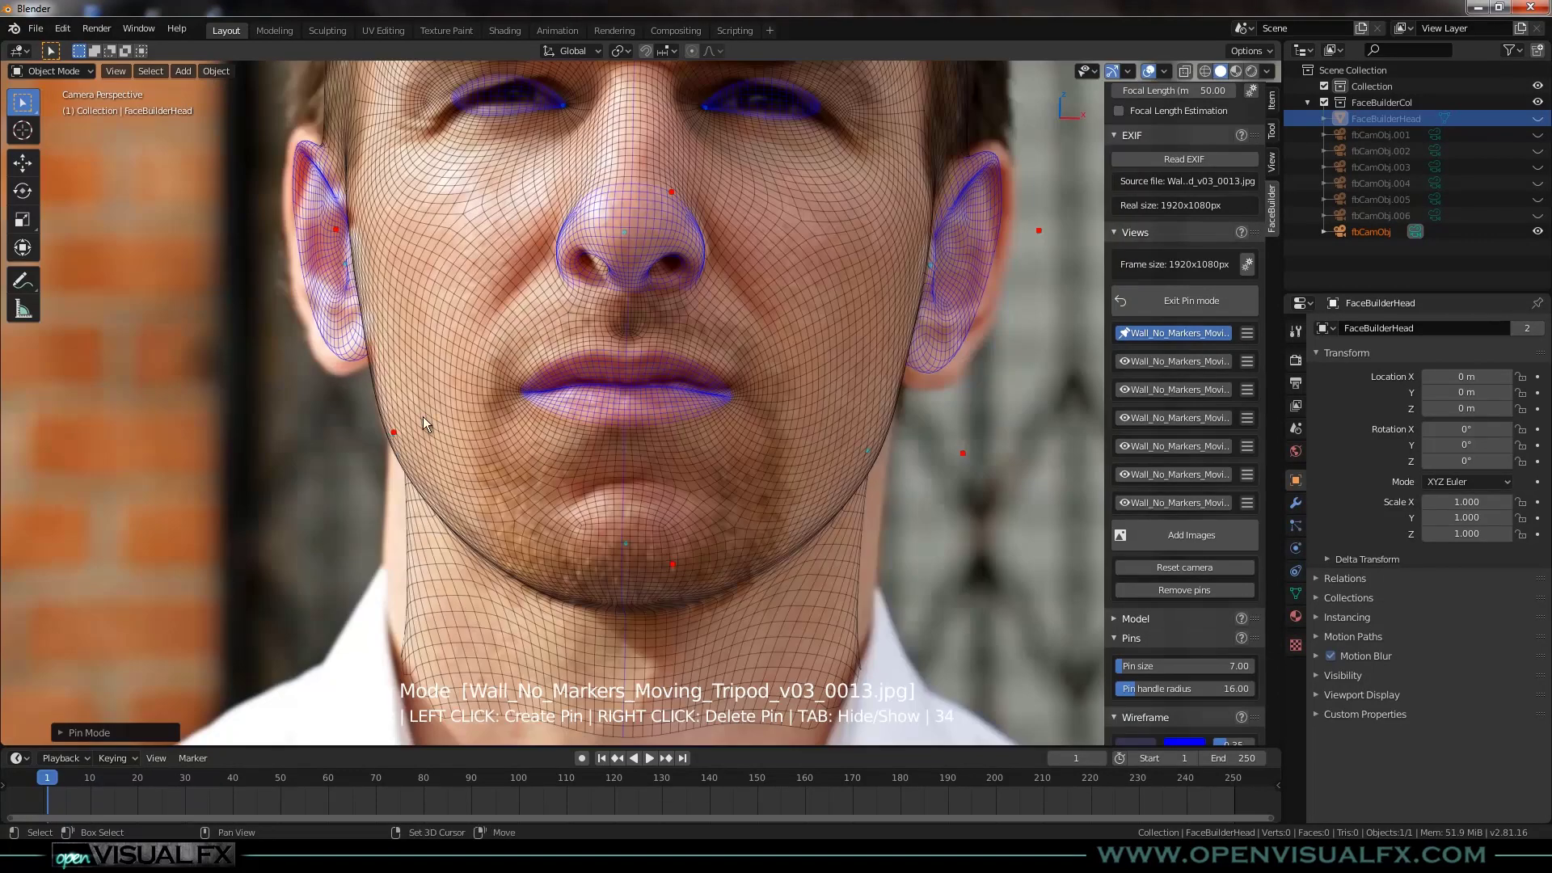
Pin the outer corners of both mesh eyes and lower them to the matching eye corners in the photo.
scroll(376, 420, "up", 6)
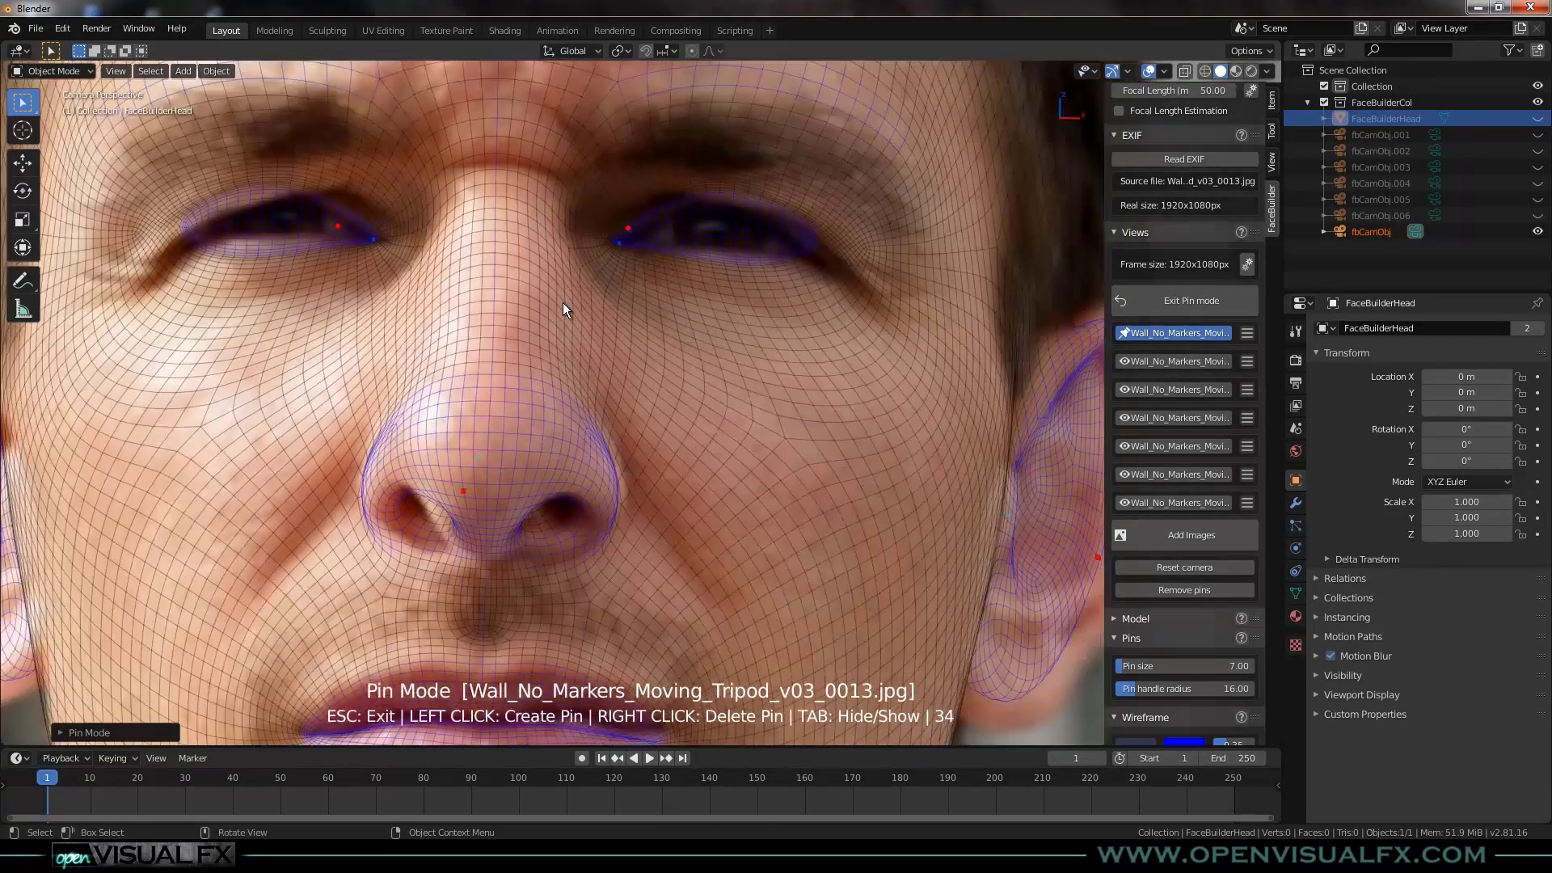
middle_click_drag(610, 311, 554, 457, "shift")
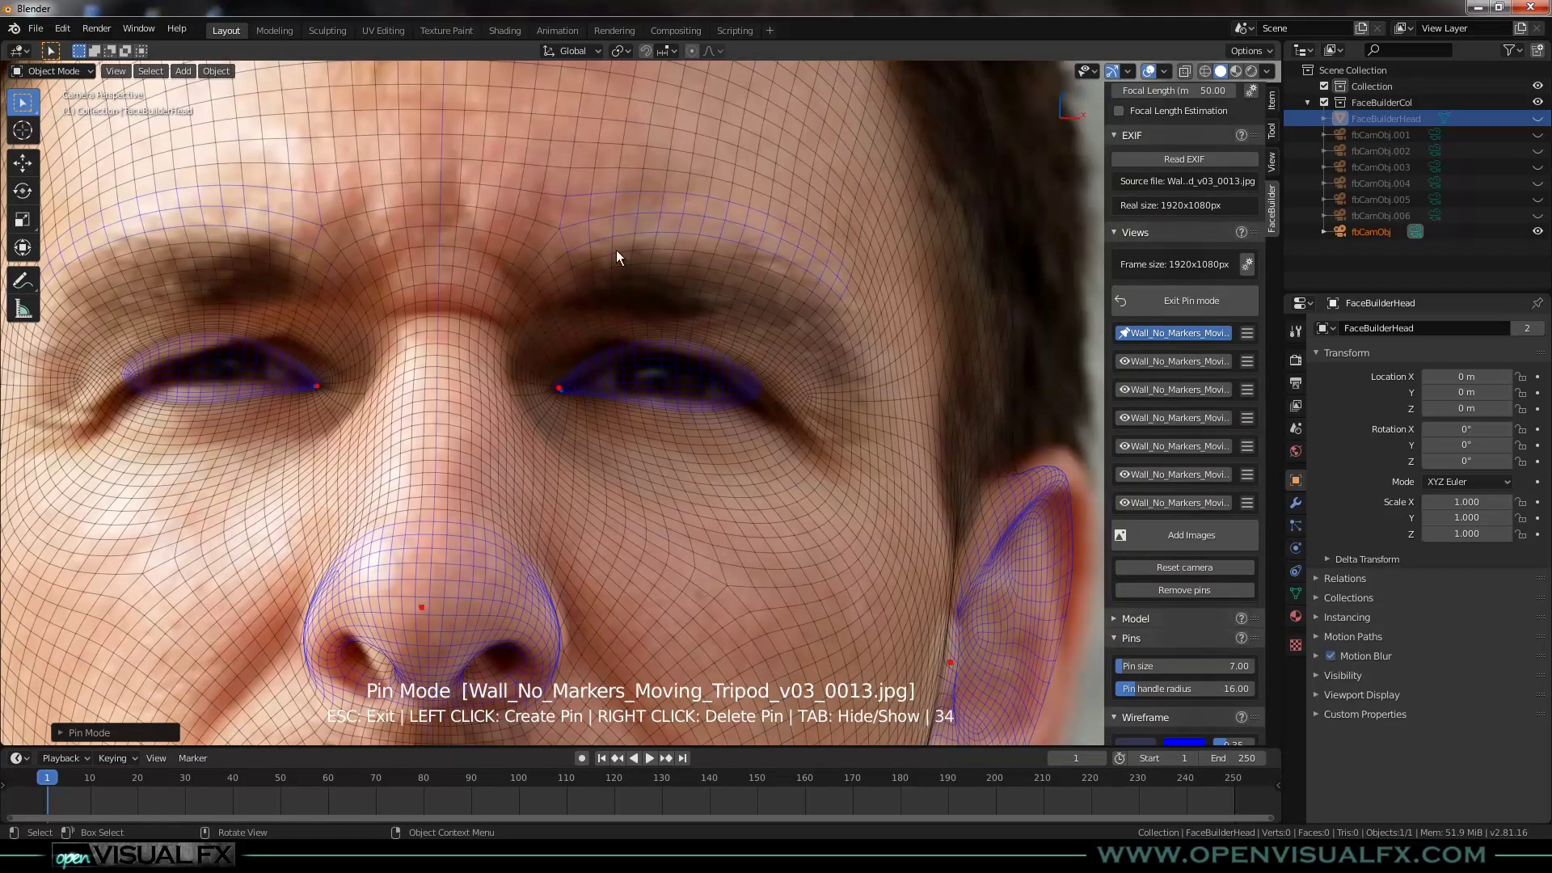
scroll(595, 323, "down", 3)
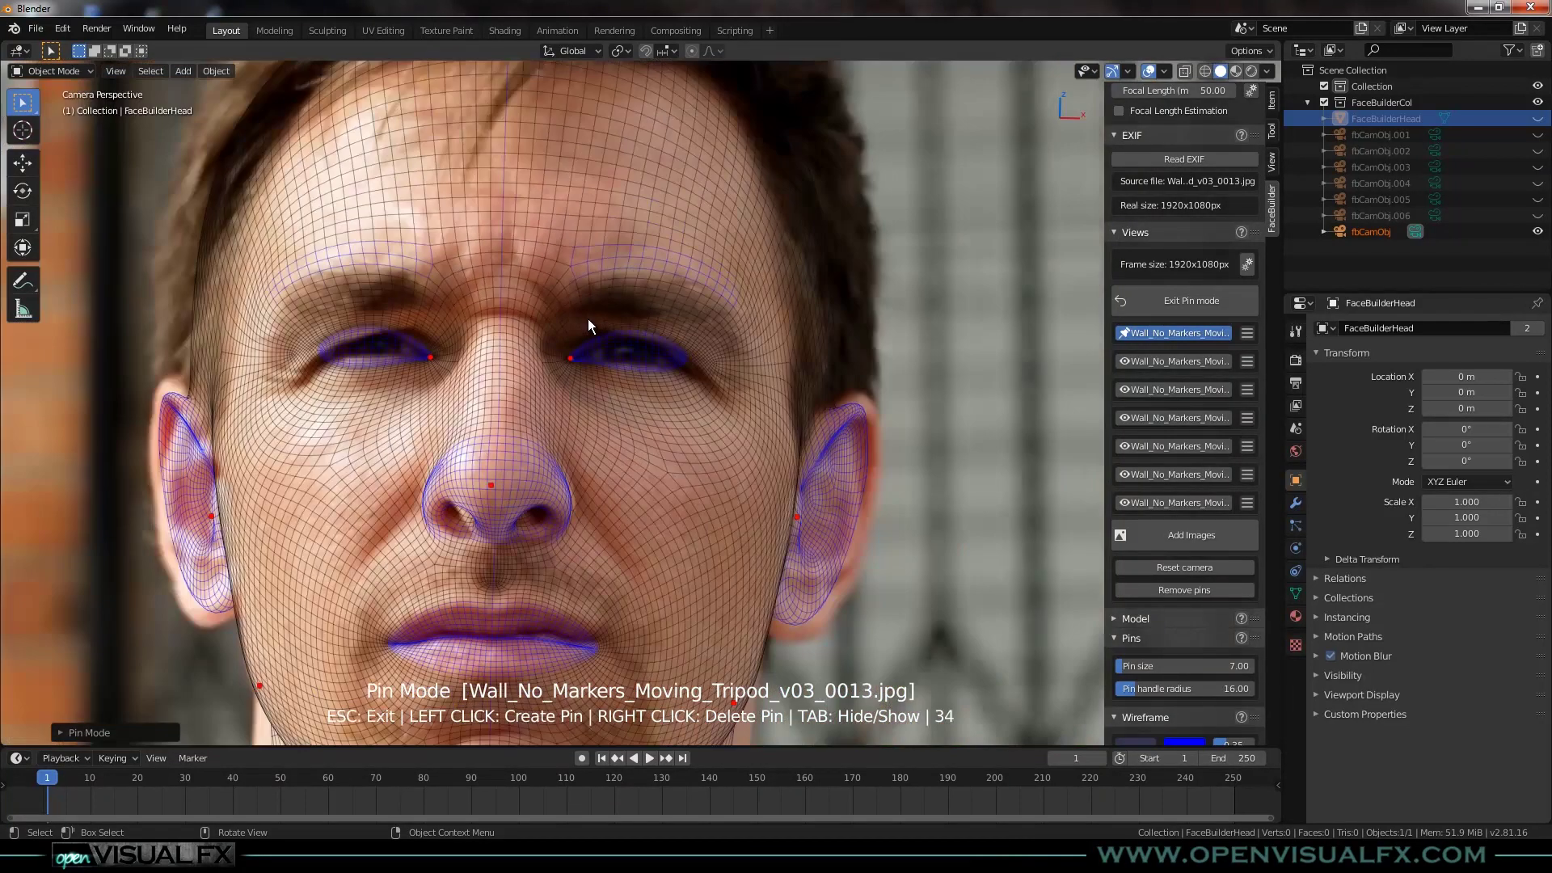
scroll(590, 298, "up", 2)
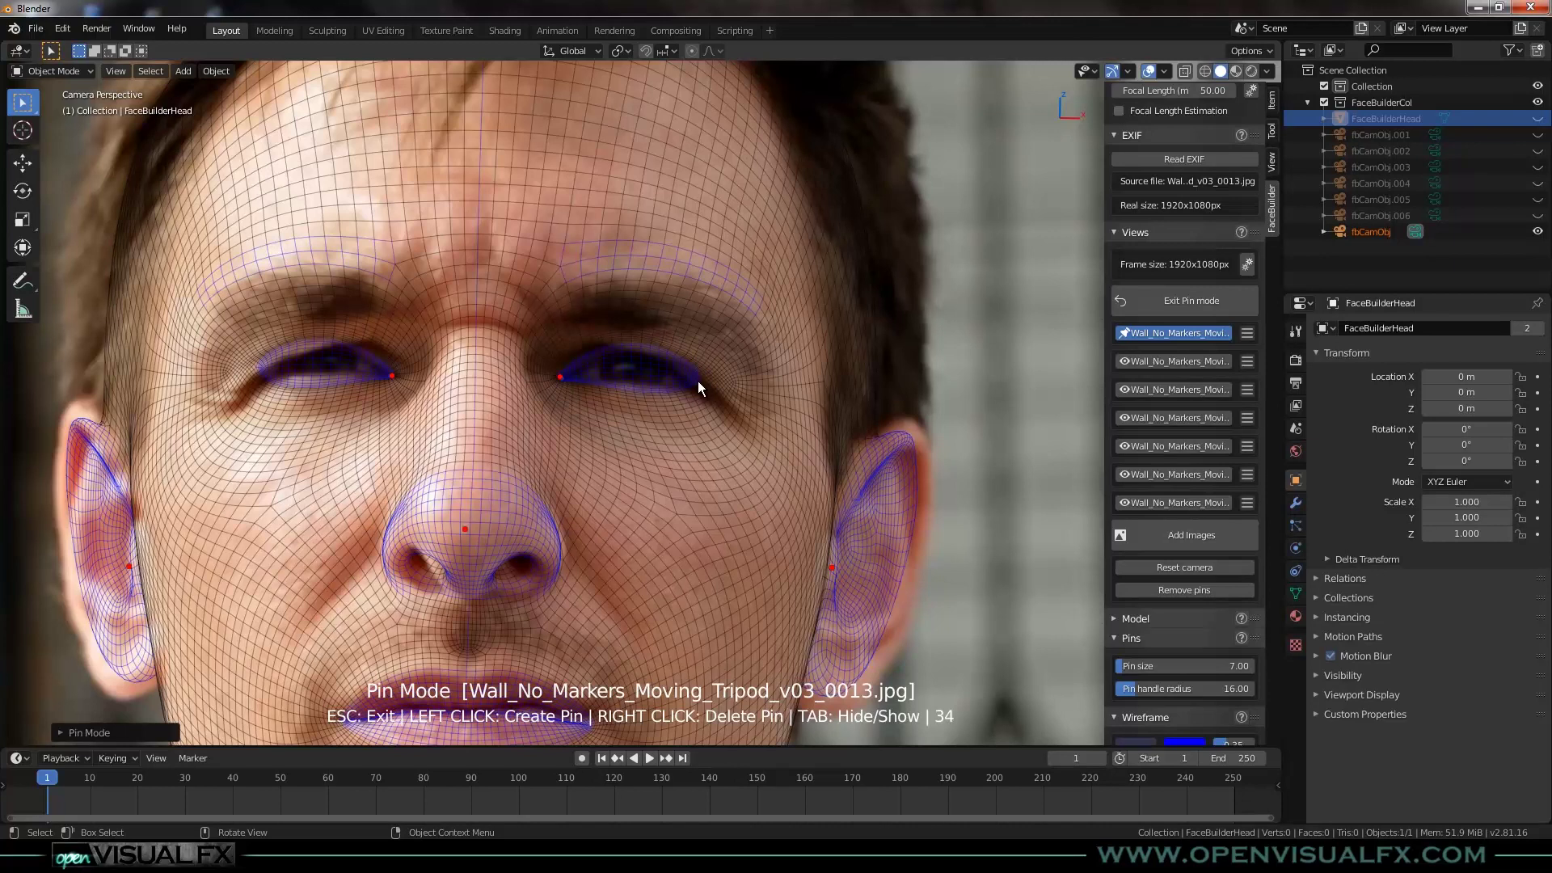
scroll(703, 397, "up", 2)
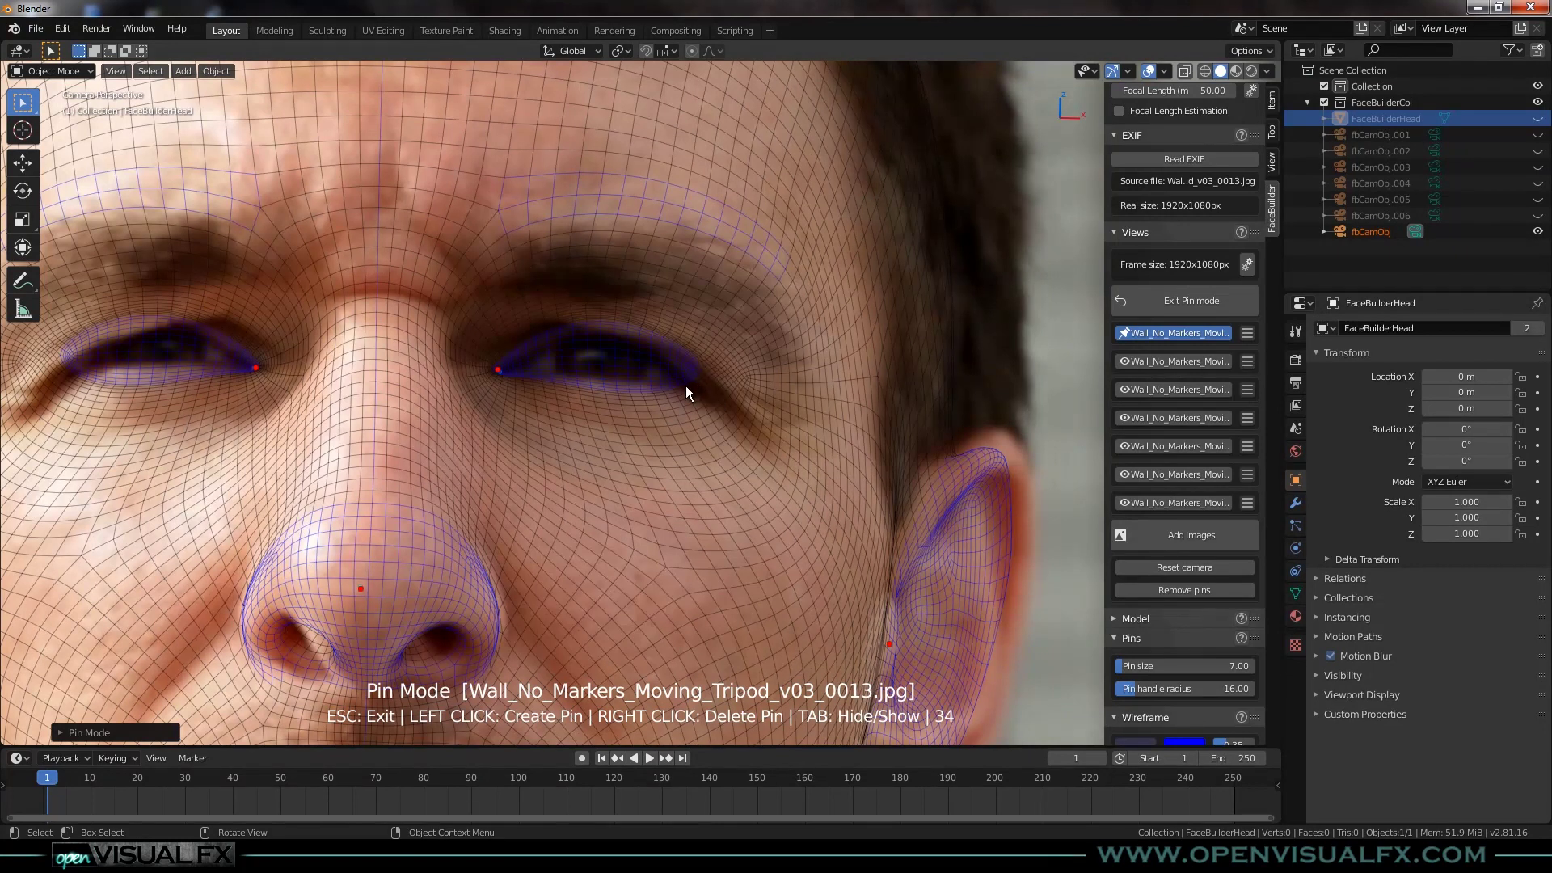
left_click_drag(695, 366, 696, 389)
left_click_drag(66, 365, 70, 372)
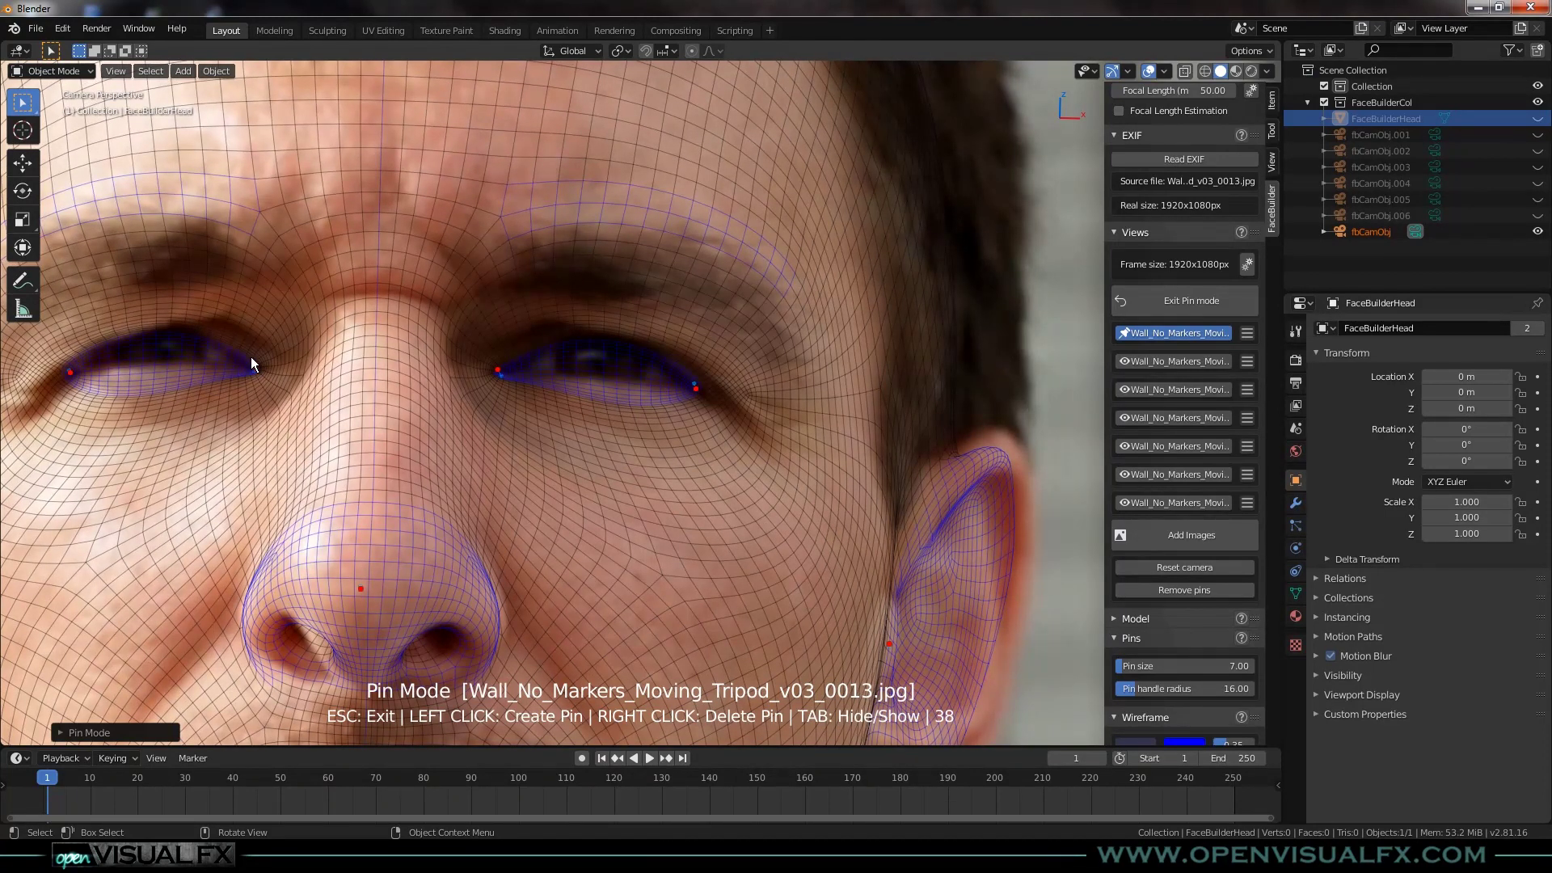
Refine both inner eye corner pins, moving them inward toward the nose to match the photo.
left_click_drag(255, 366, 262, 367)
left_click_drag(264, 363, 263, 362)
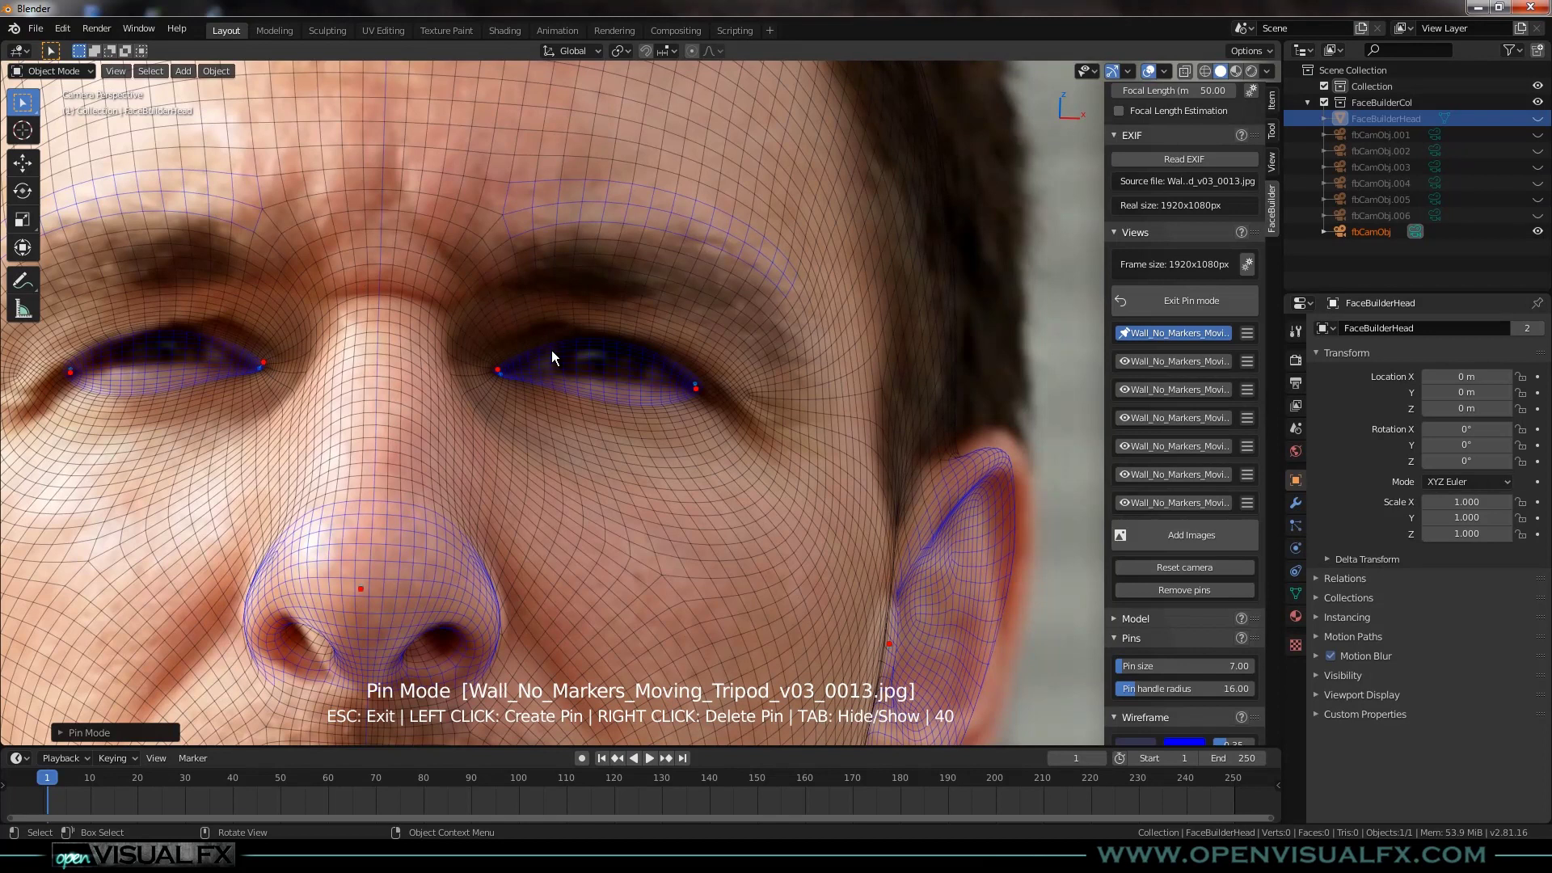
left_click_drag(496, 365, 490, 366)
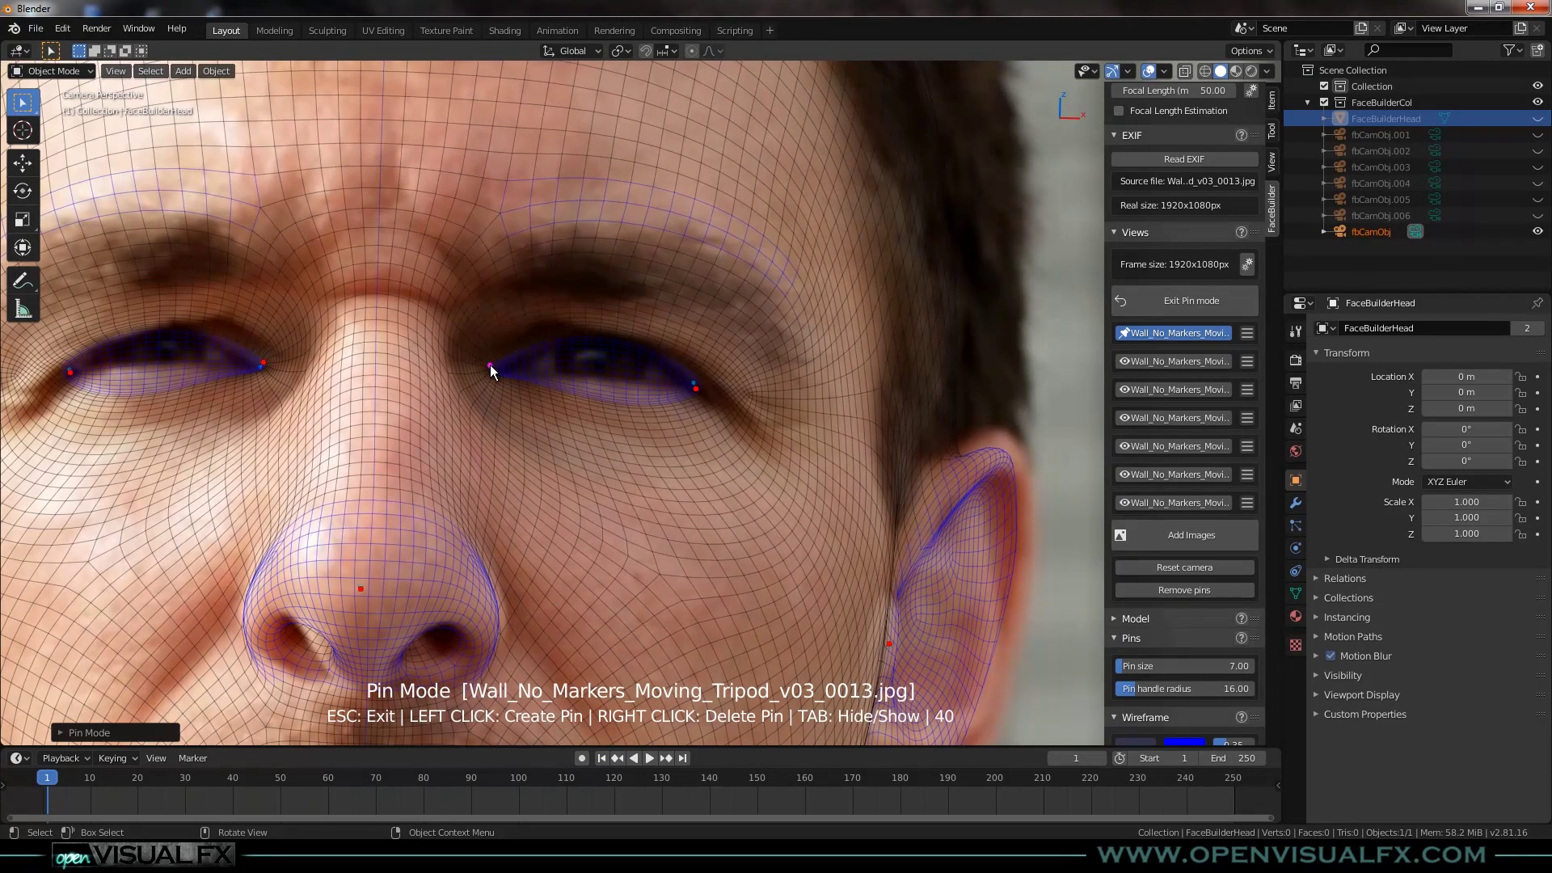
left_click_drag(260, 357, 266, 361)
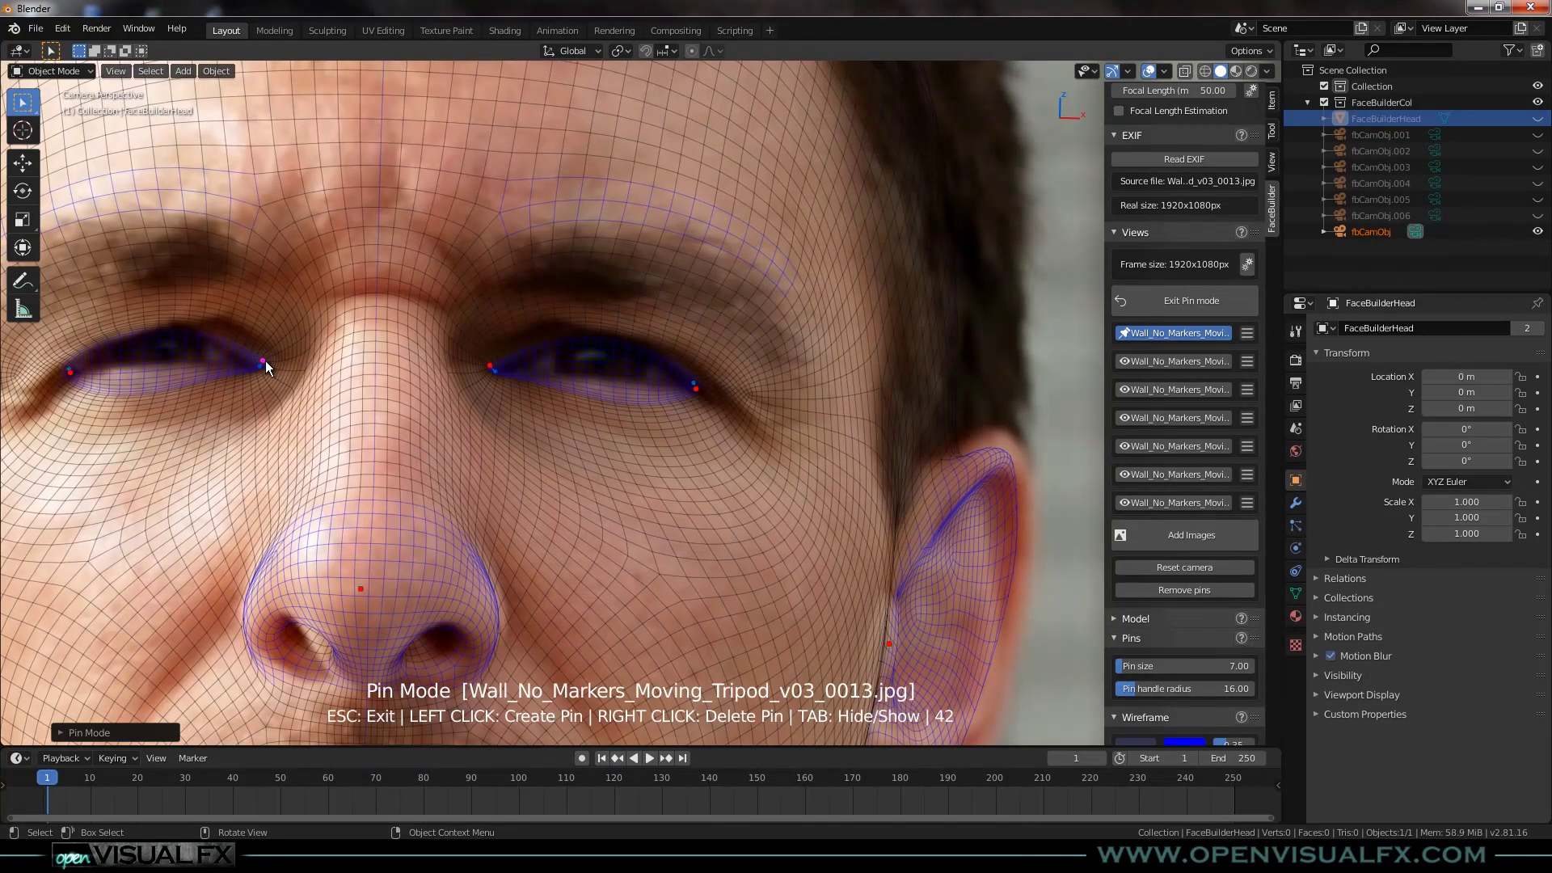
Pin the base of the mesh's nose, both outer nostril wings and the nostril edge on the photo's left side.
scroll(409, 368, "down", 3)
scroll(410, 380, "down", 4)
scroll(496, 377, "up", 5)
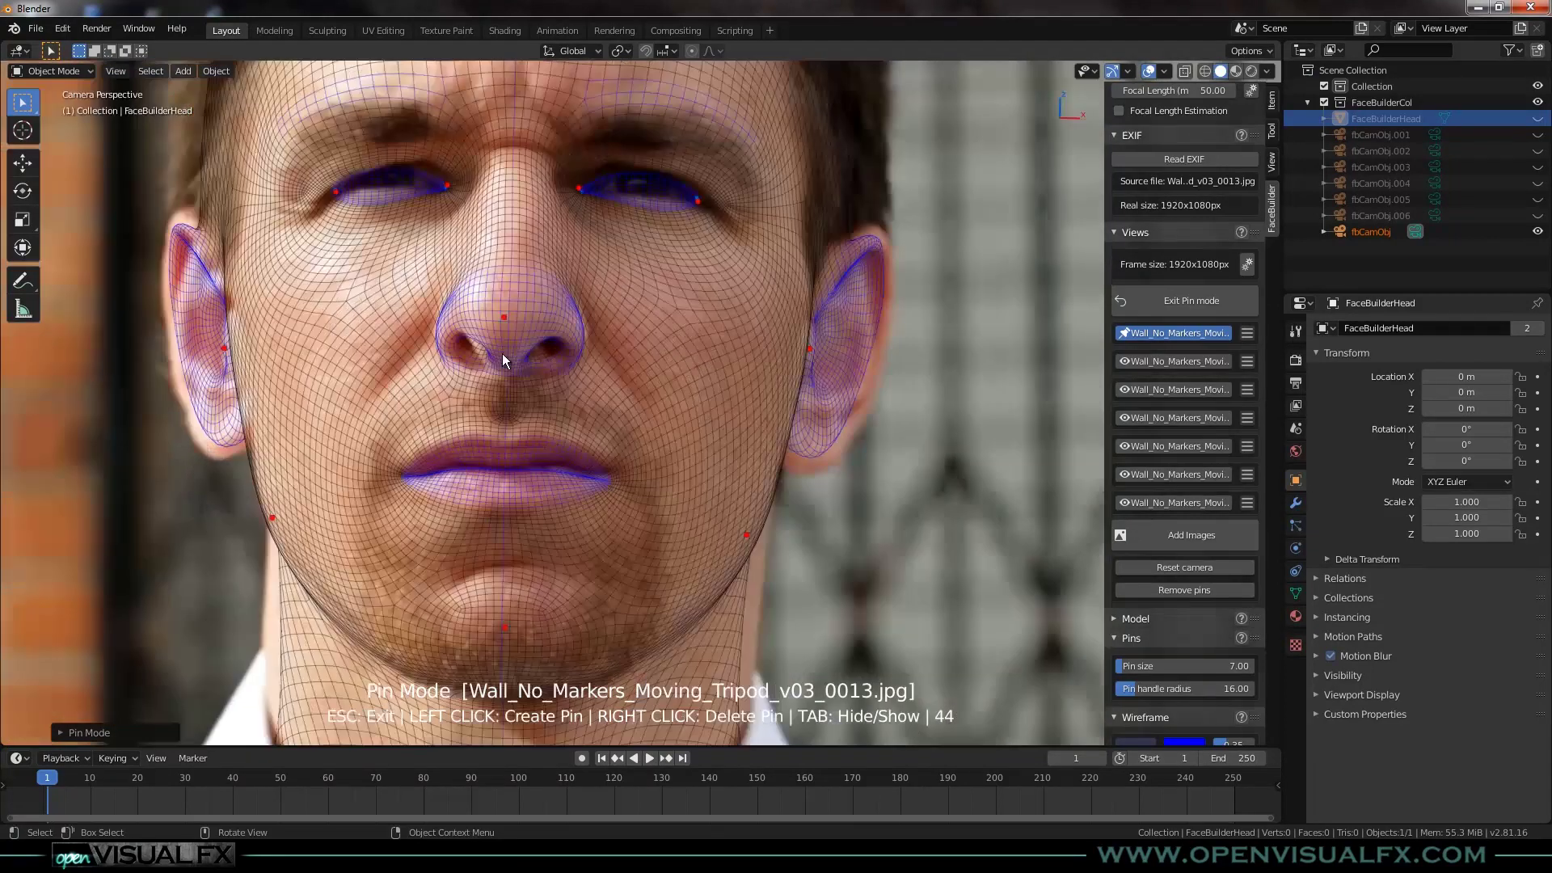
scroll(503, 322, "up", 2)
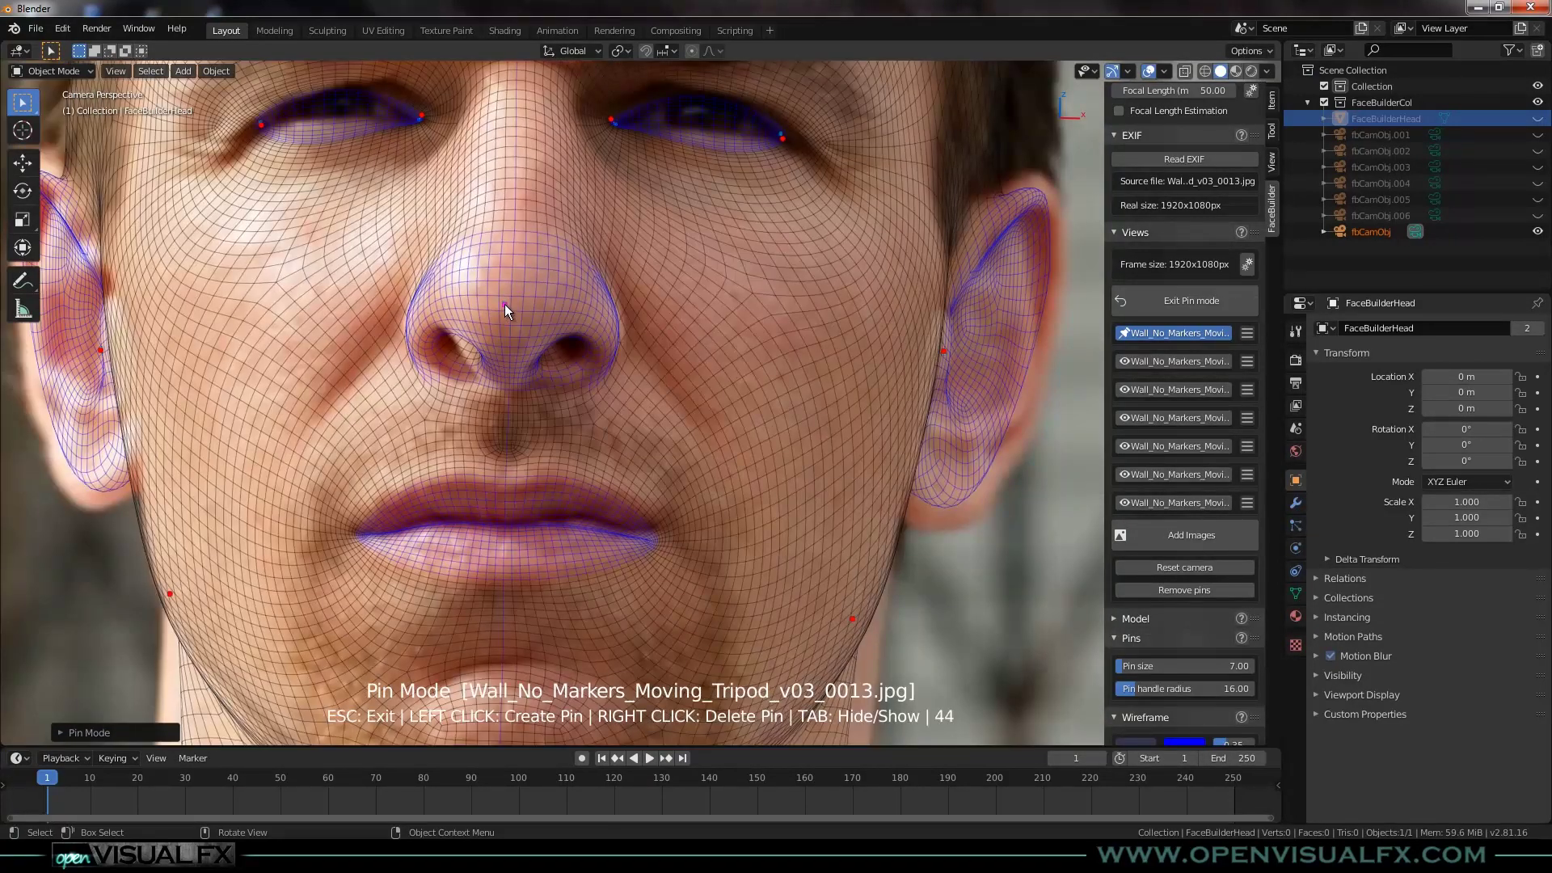
left_click(505, 304)
left_click(411, 331)
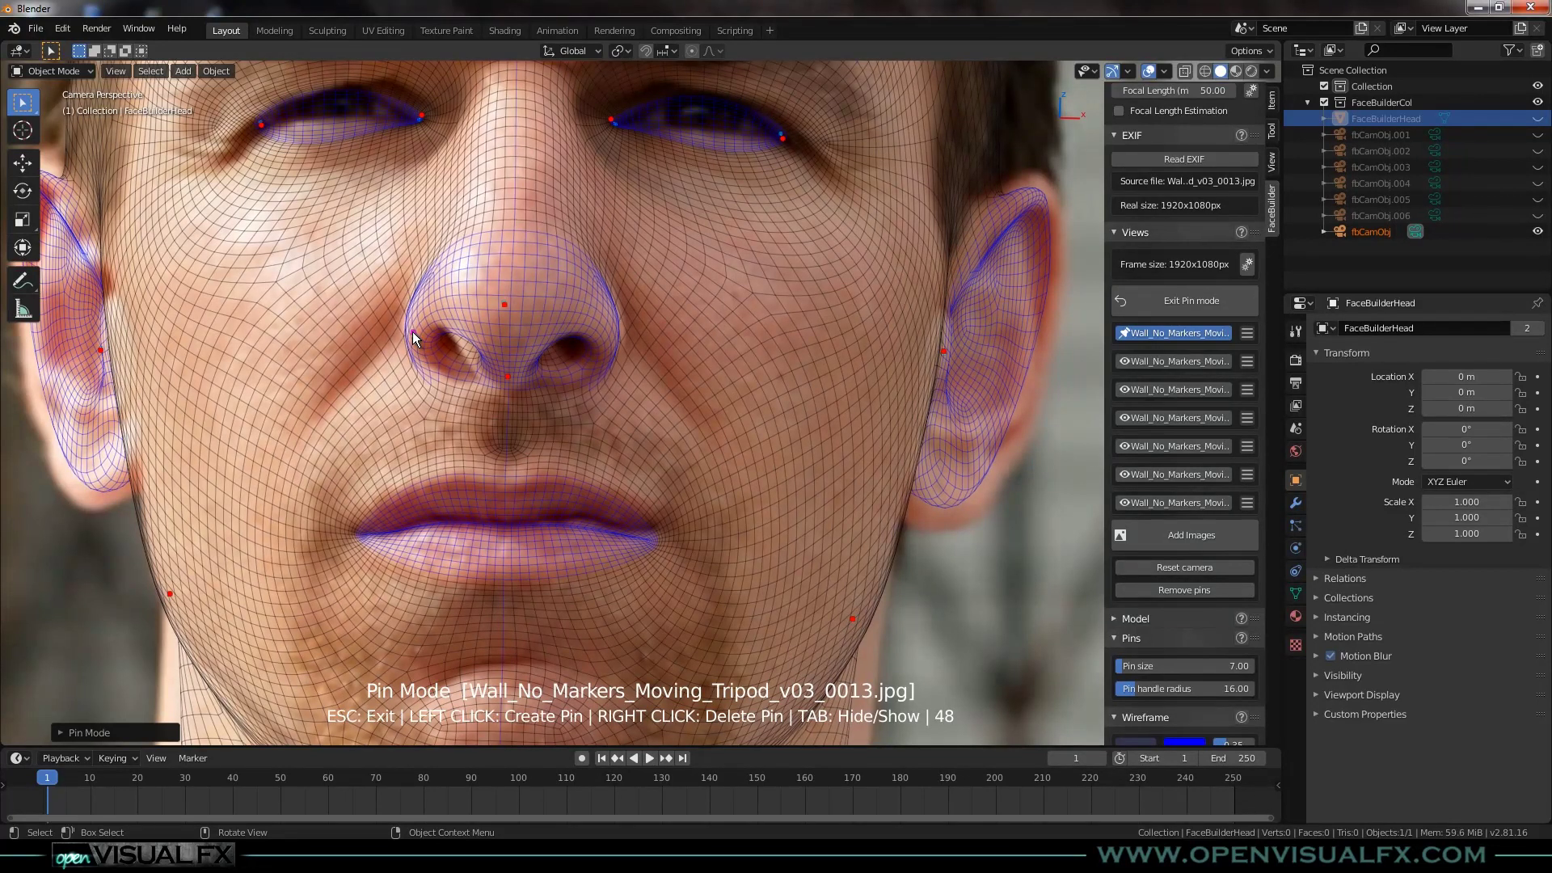
left_click(610, 333)
left_click_drag(483, 346, 467, 356)
Pin the centre of the mesh's lip line and both mouth corners to the mouth in the photo.
scroll(498, 428, "down", 3)
scroll(530, 496, "up", 3)
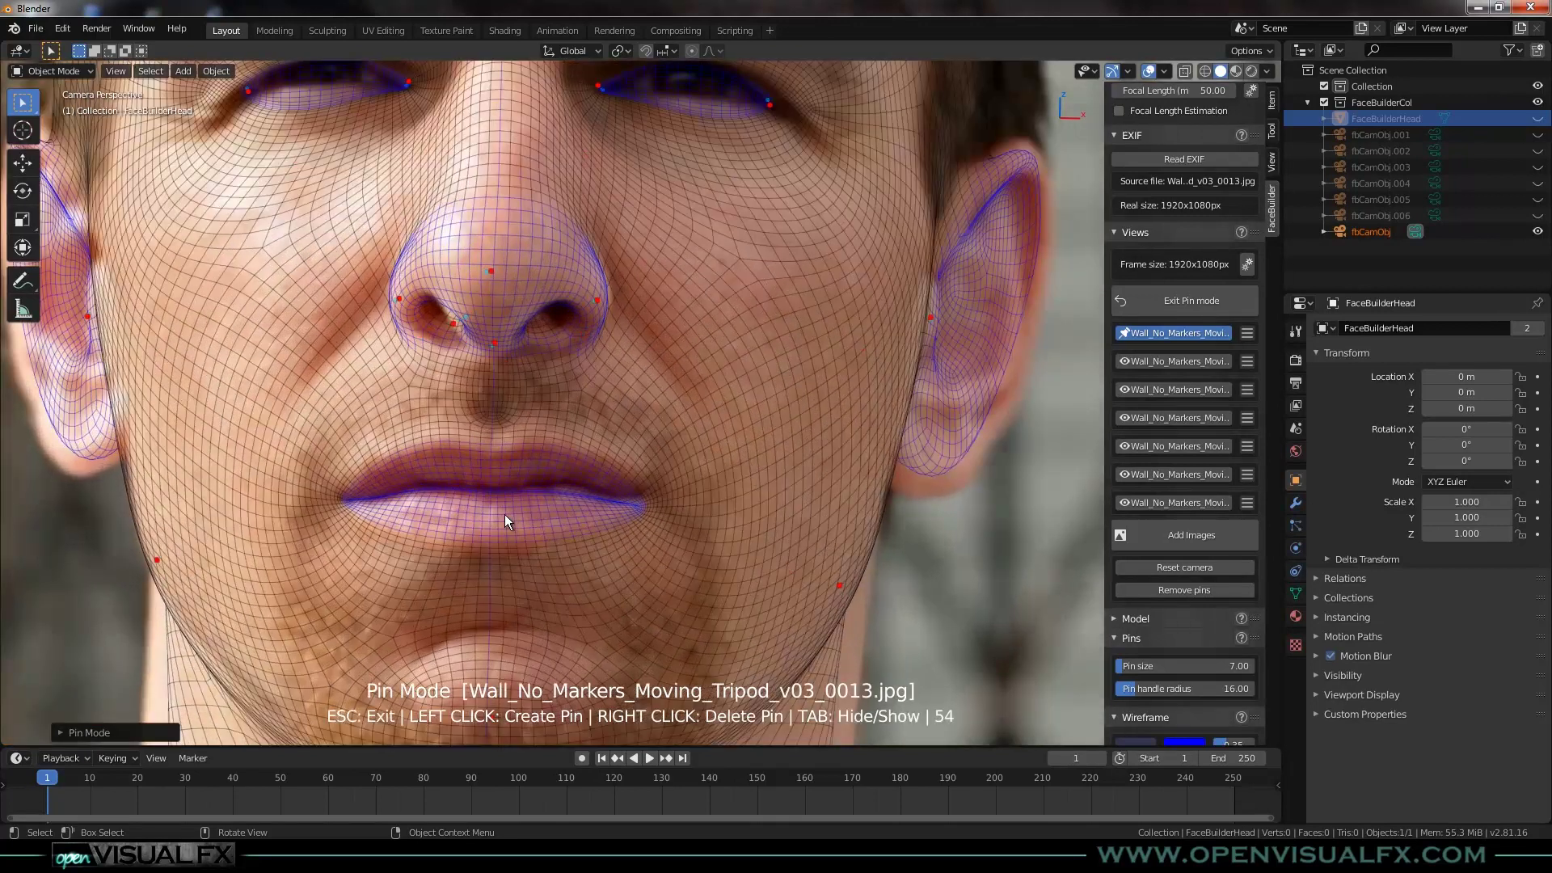
middle_click_drag(513, 526, 543, 391, "shift")
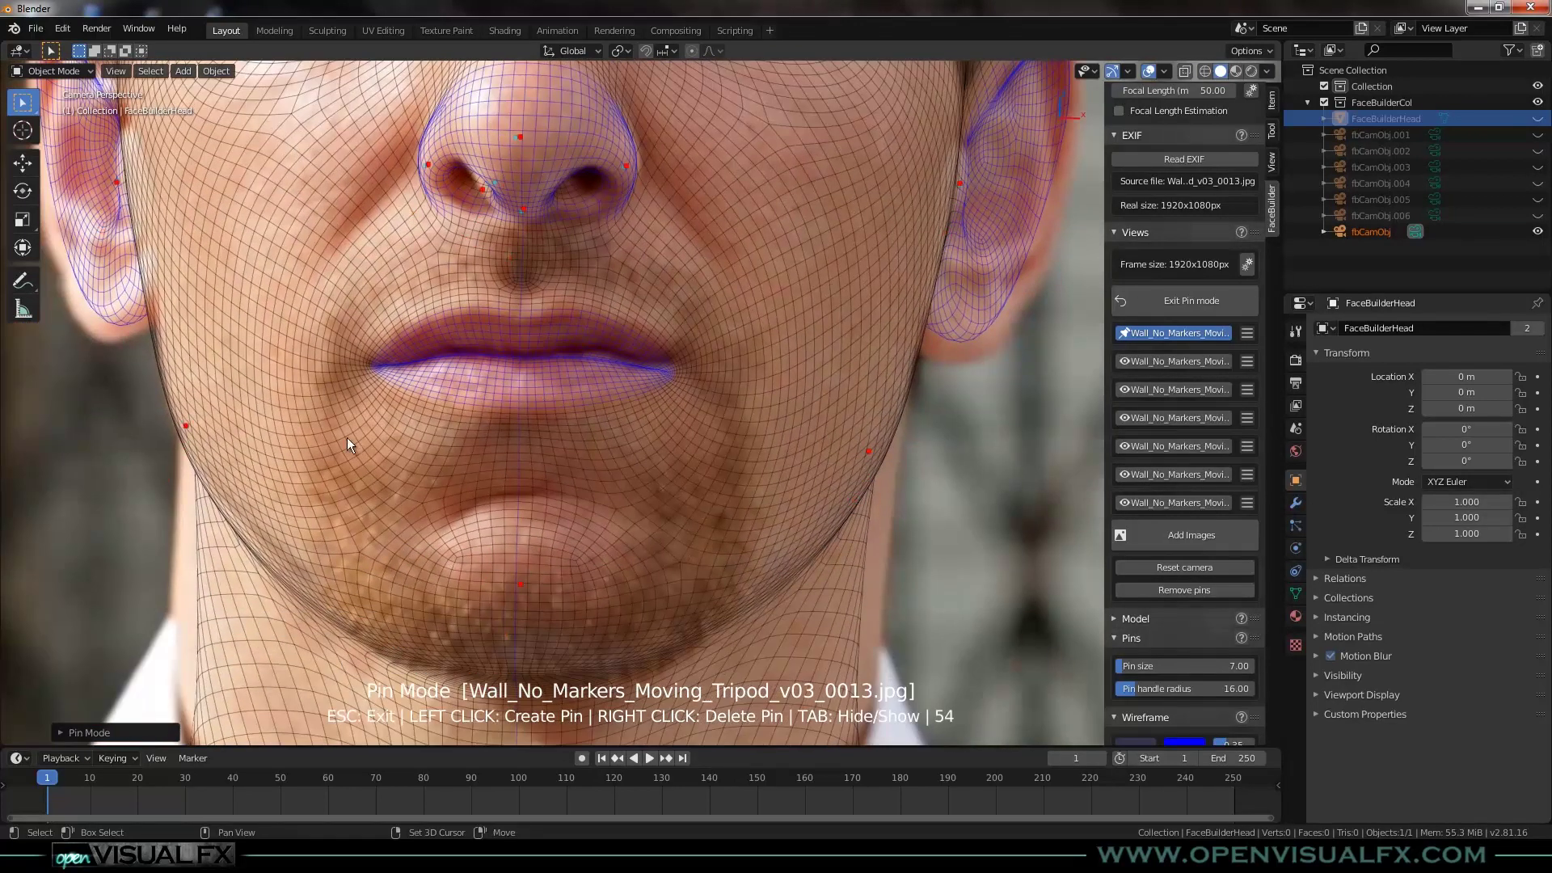
left_click(526, 356)
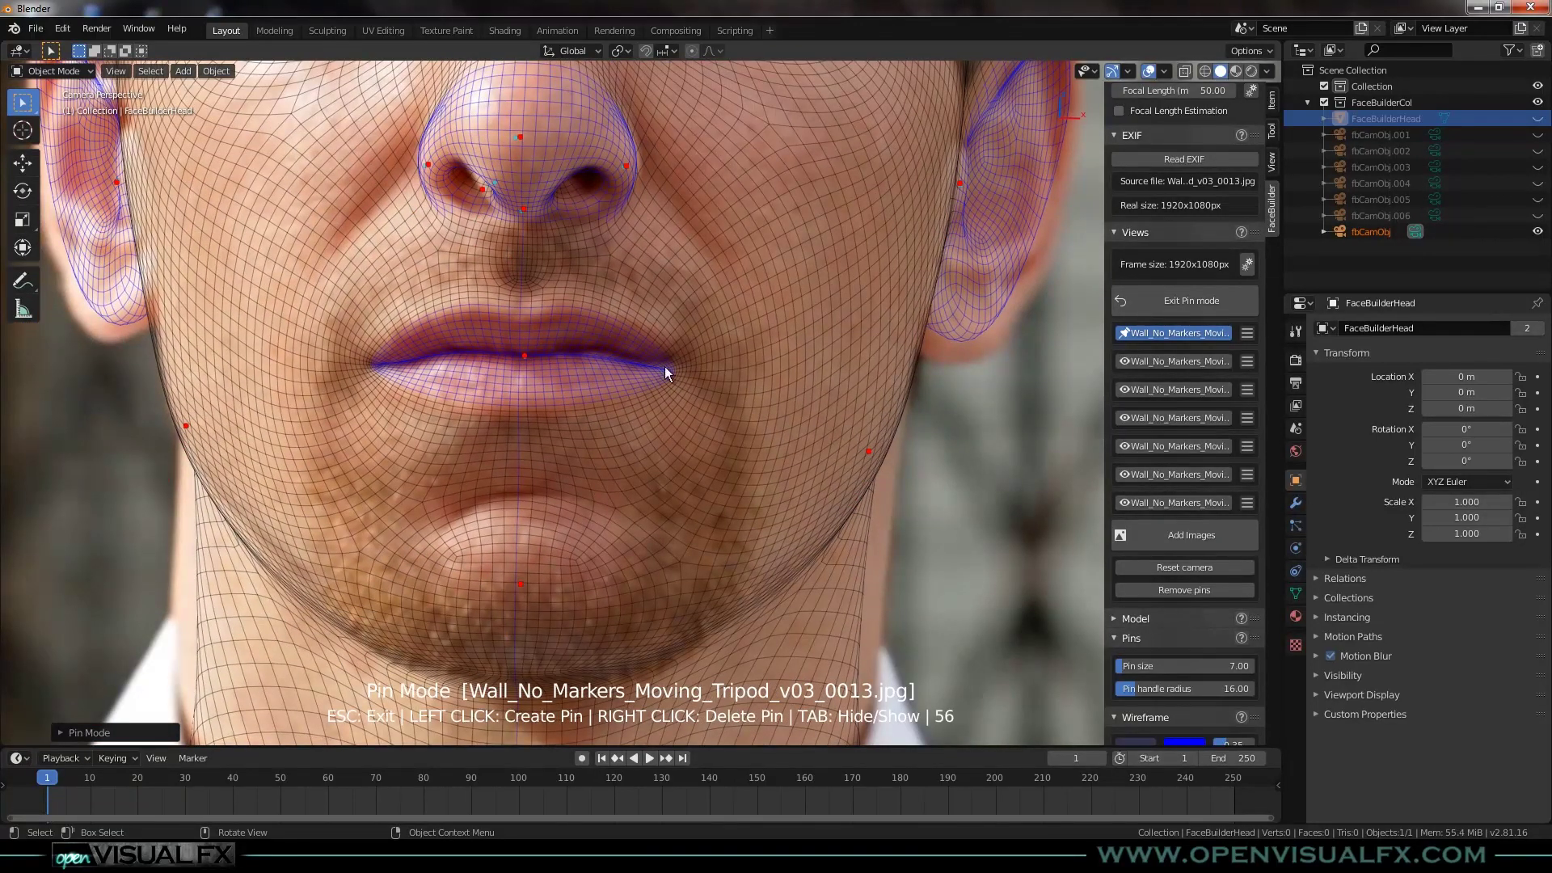
left_click_drag(668, 370, 667, 362)
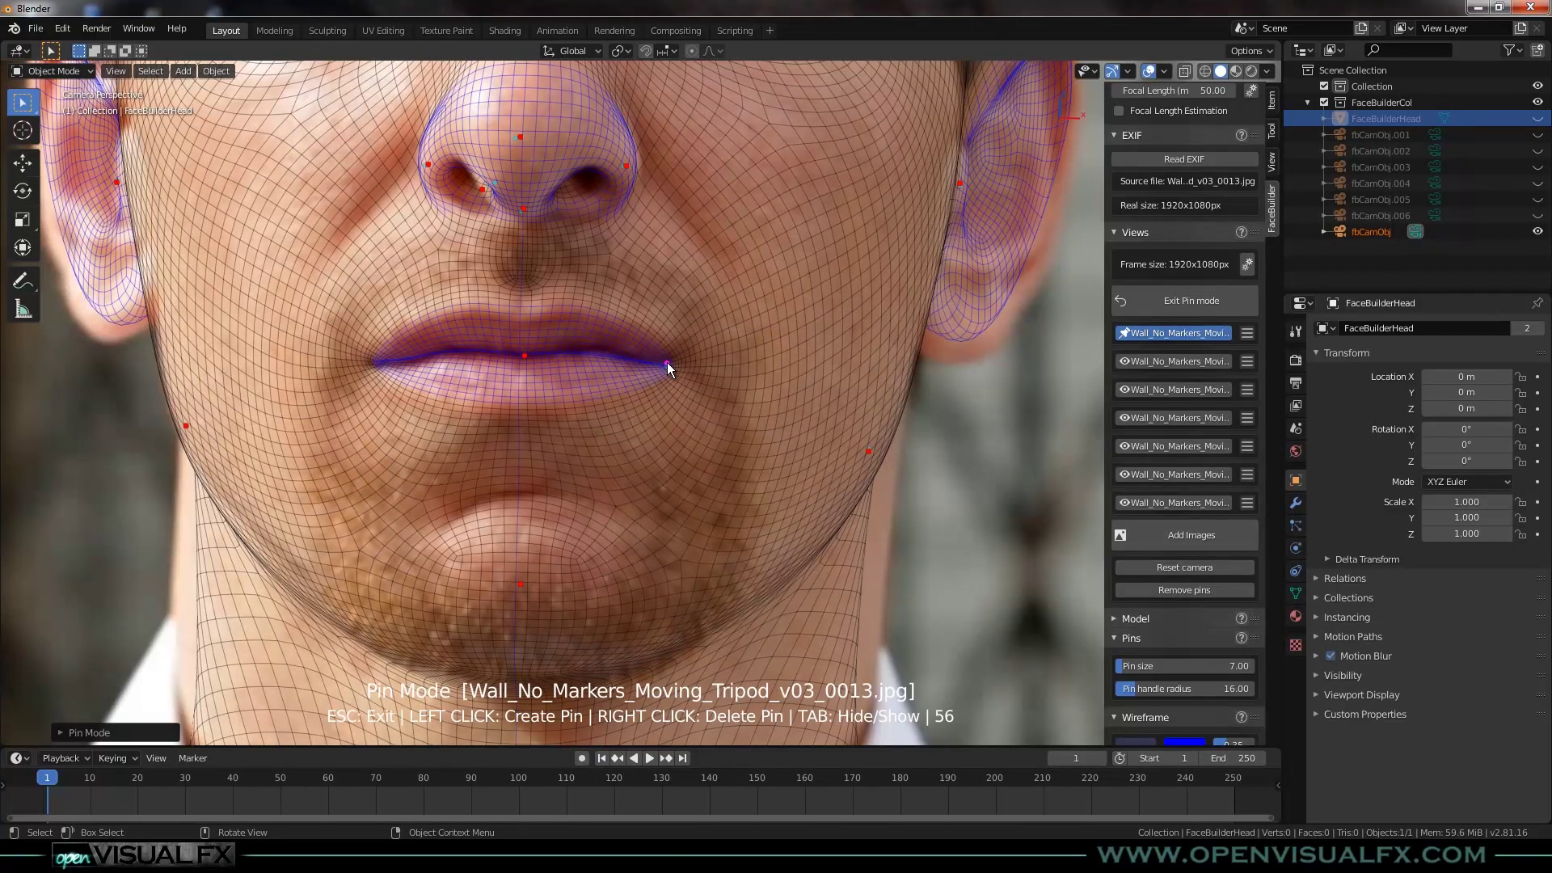
left_click(377, 366)
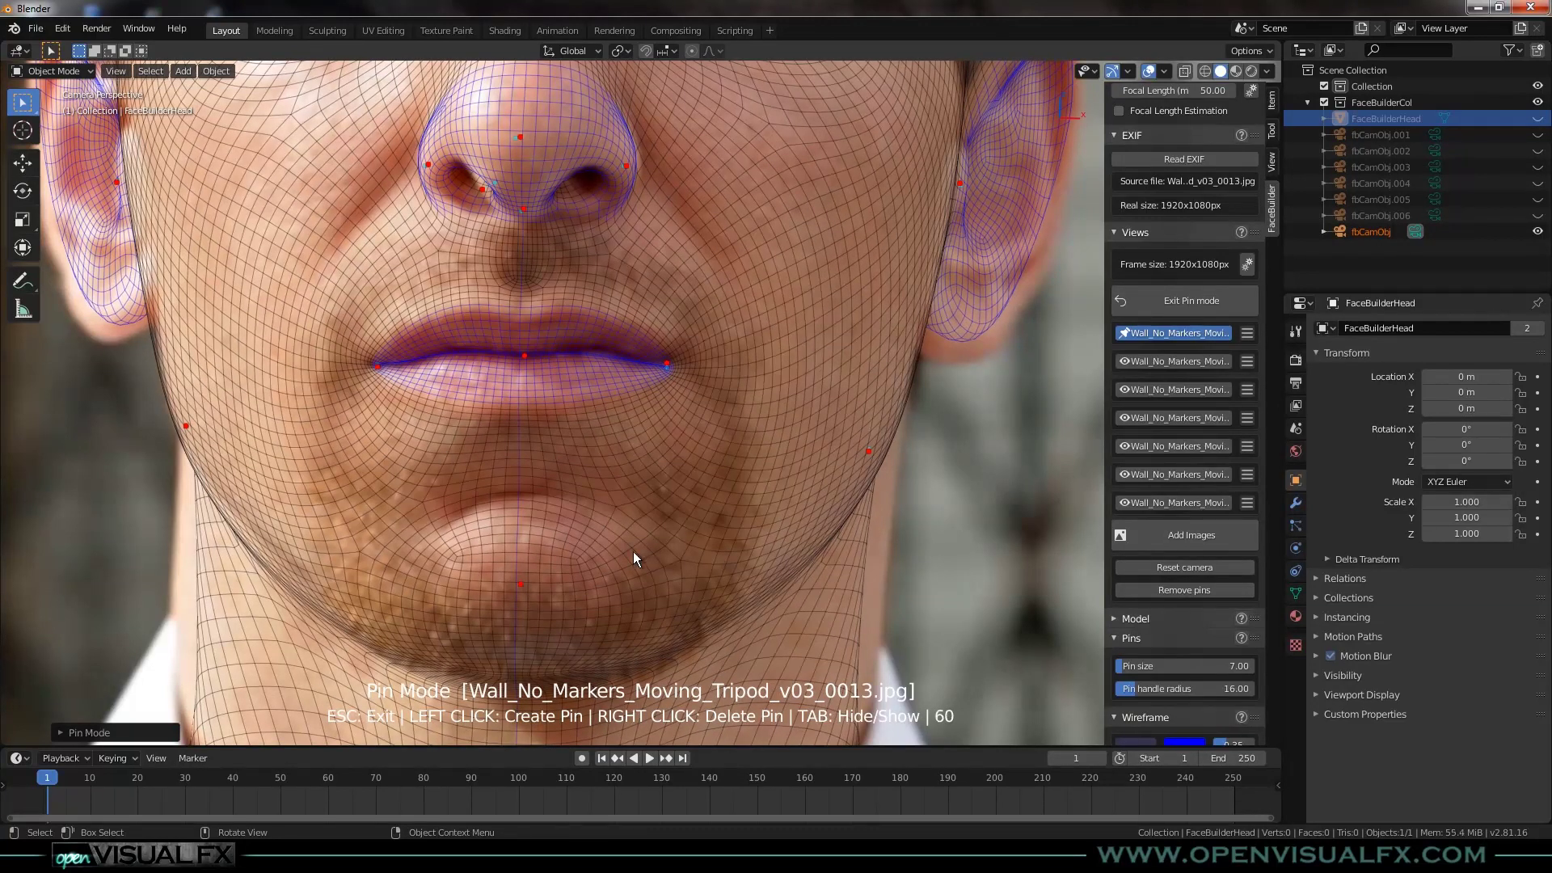
Pin both sides of the mesh's neck, below the jaw and near the collar, to match the neck in the photo.
scroll(624, 551, "down", 5)
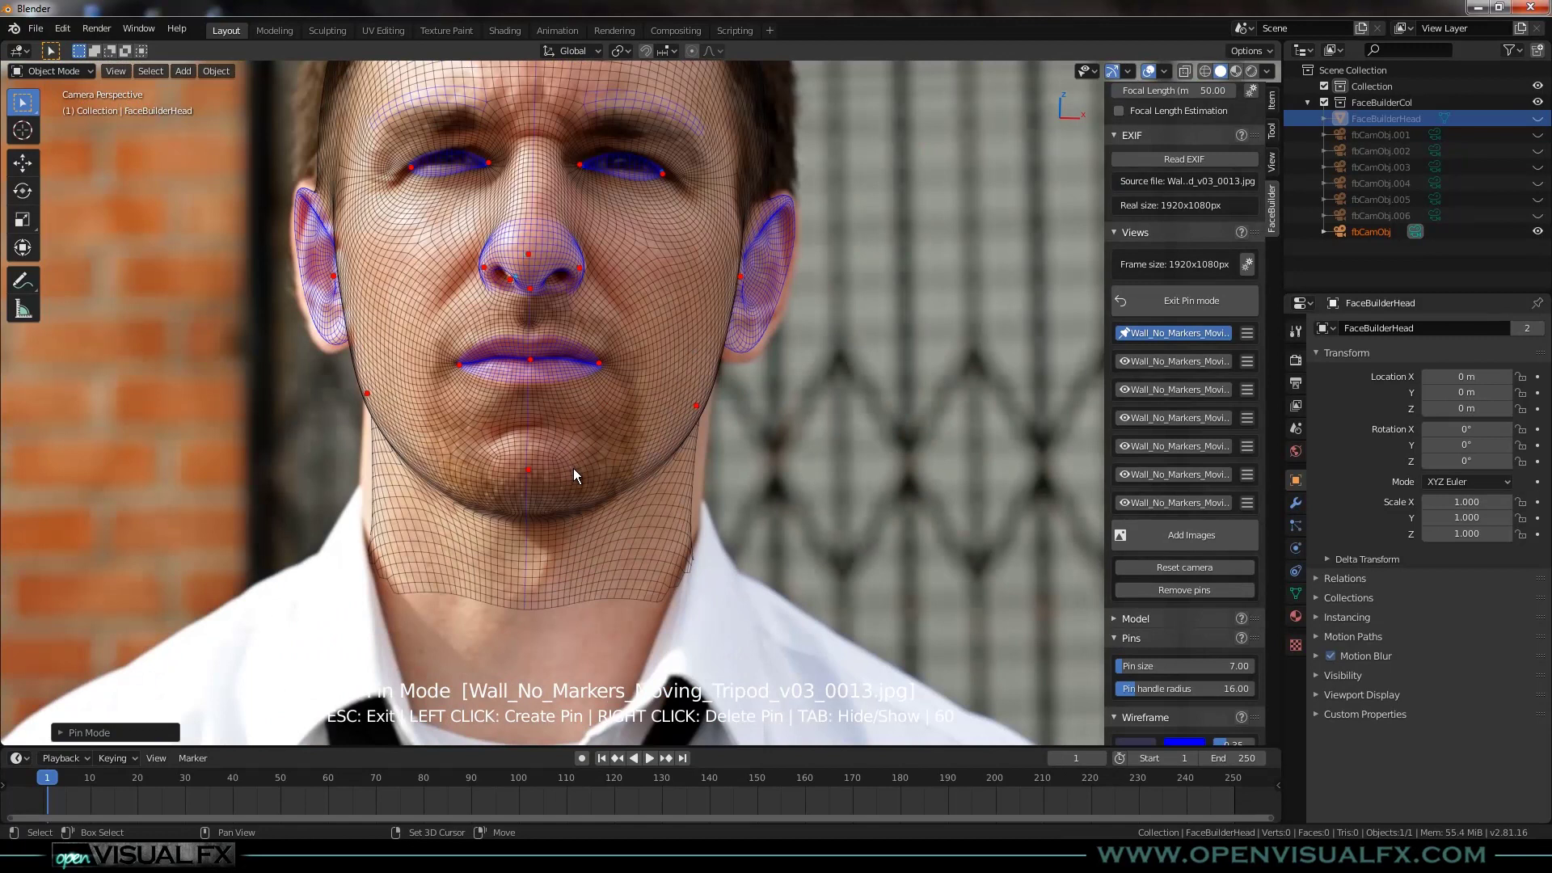
middle_click_drag(574, 468, 577, 506, "shift")
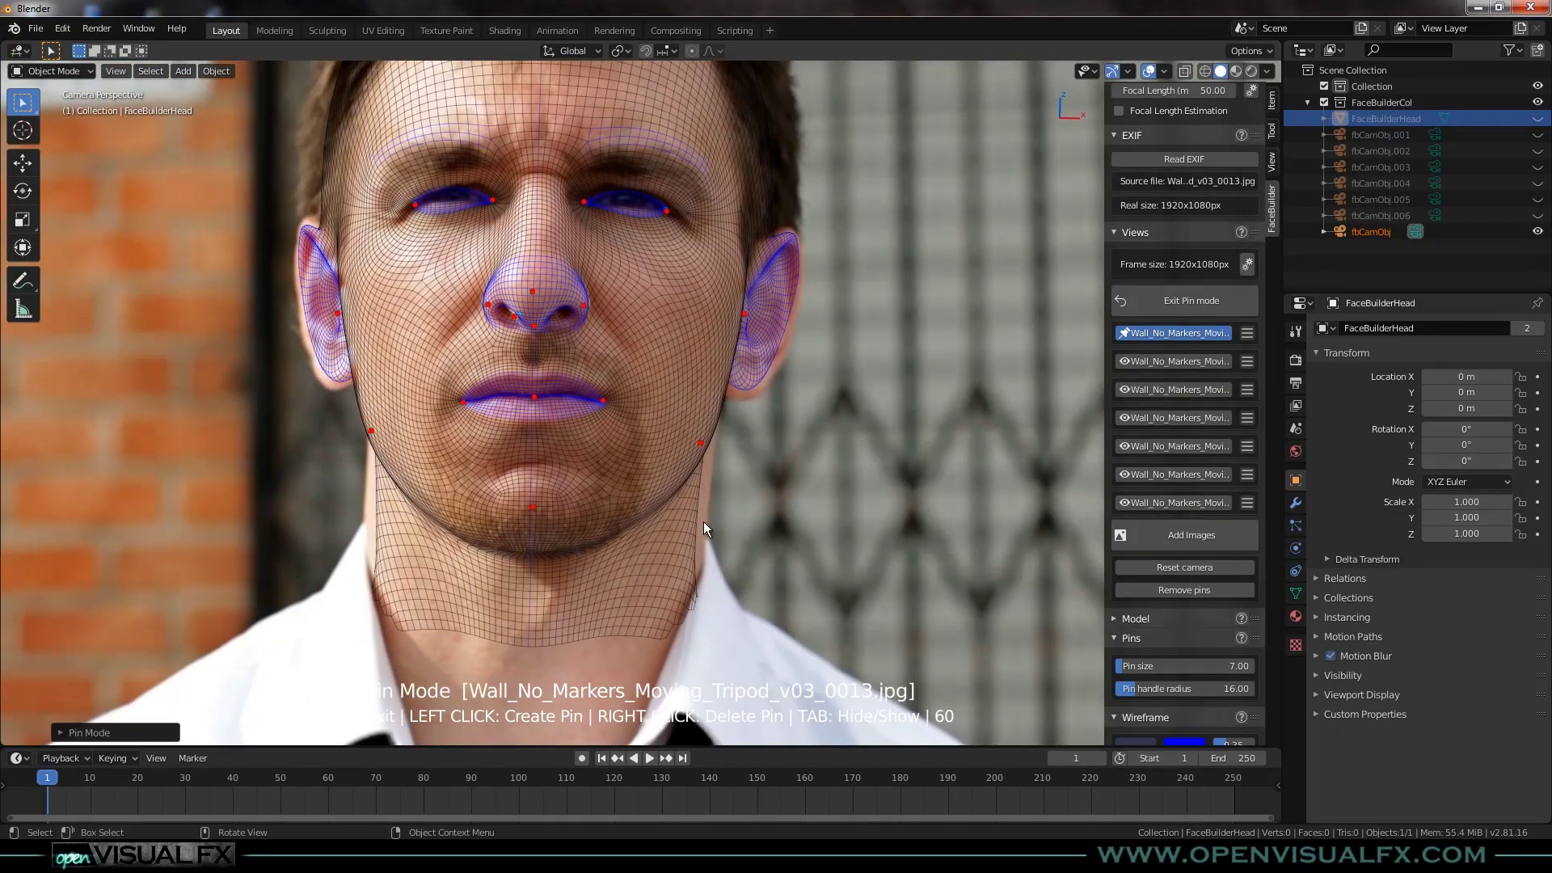
scroll(703, 521, "up", 2)
left_click(663, 641)
left_click_drag(692, 466, 718, 449)
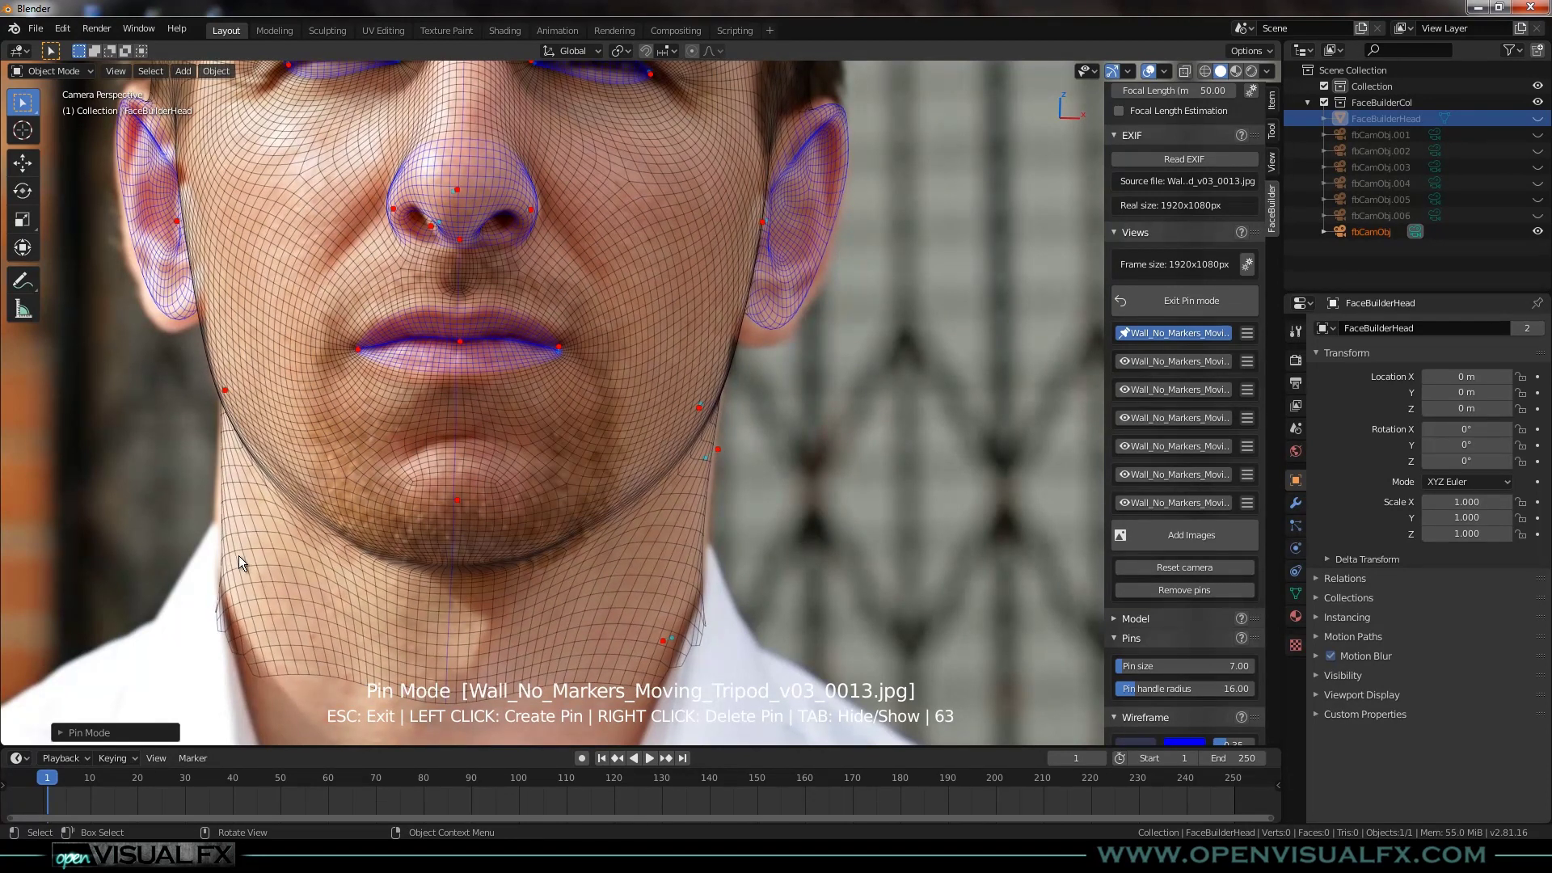
left_click_drag(245, 594, 245, 594)
left_click_drag(232, 442, 231, 441)
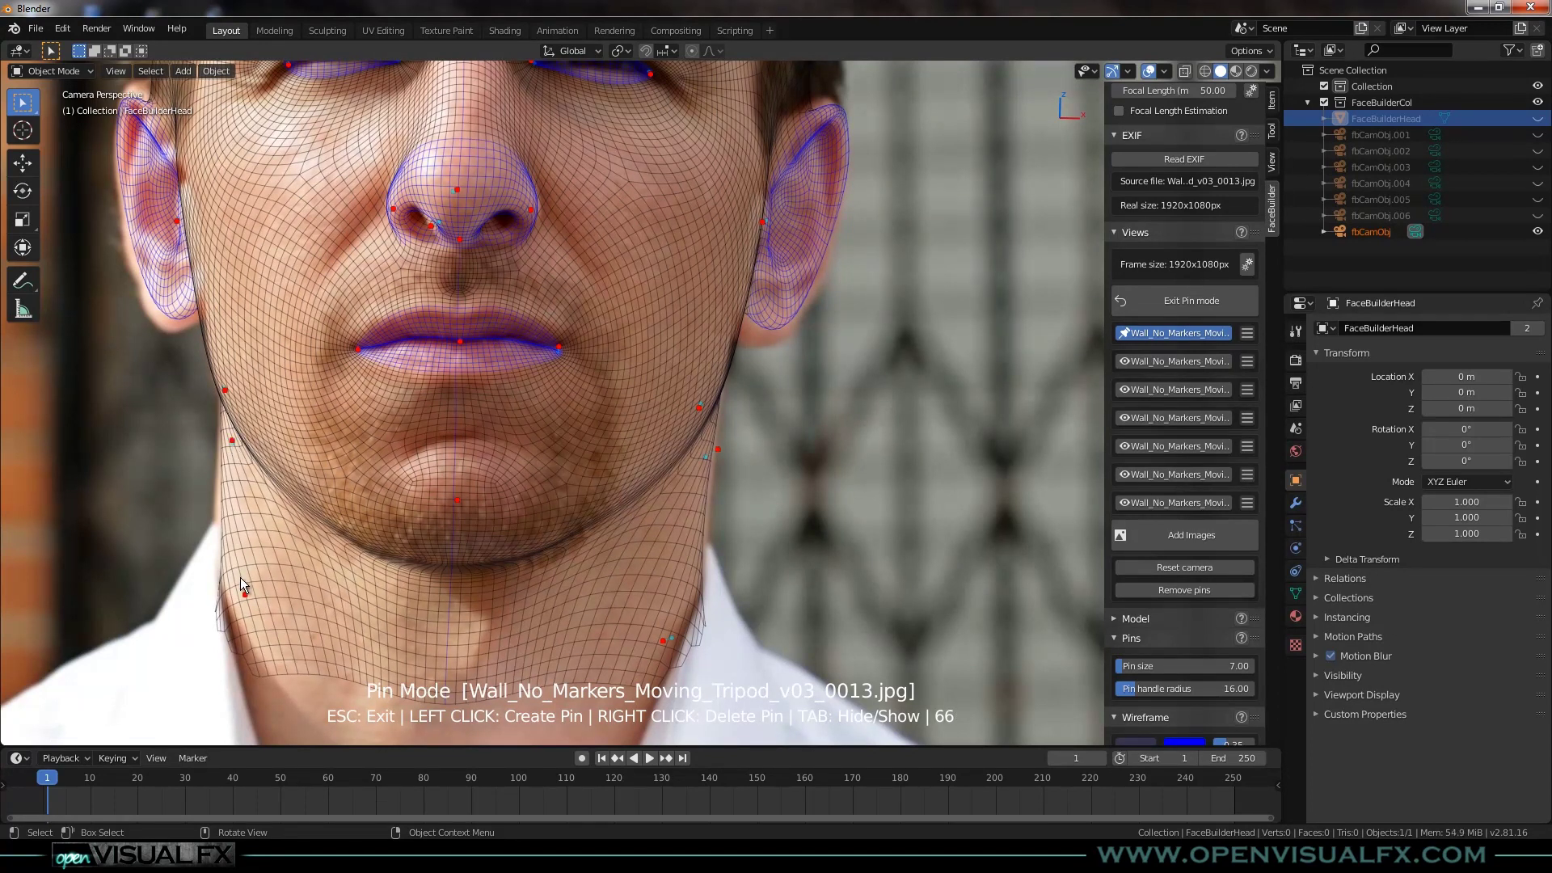
Nudge the two lower neck pins near the collar slightly outward to match the neck edges in the photo.
left_click_drag(241, 593, 240, 593)
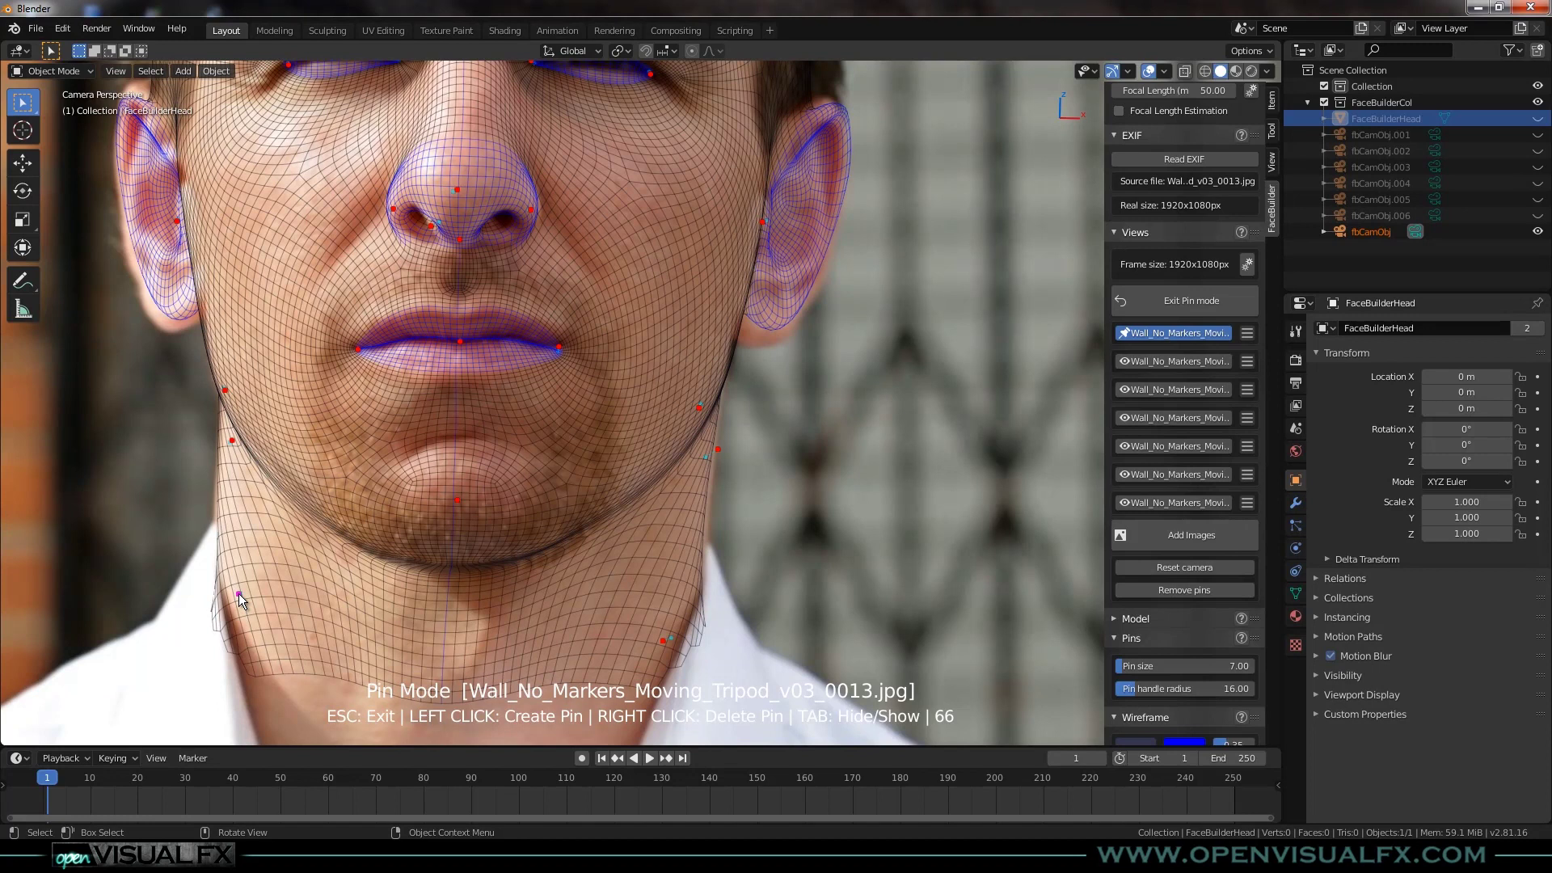
left_click_drag(661, 639, 667, 640)
Pin the lobe, top and outer edge of the mesh's ear on the photo's right side to the ear in the photo.
scroll(618, 556, "down", 1)
middle_click_drag(604, 389, 630, 542, "shift")
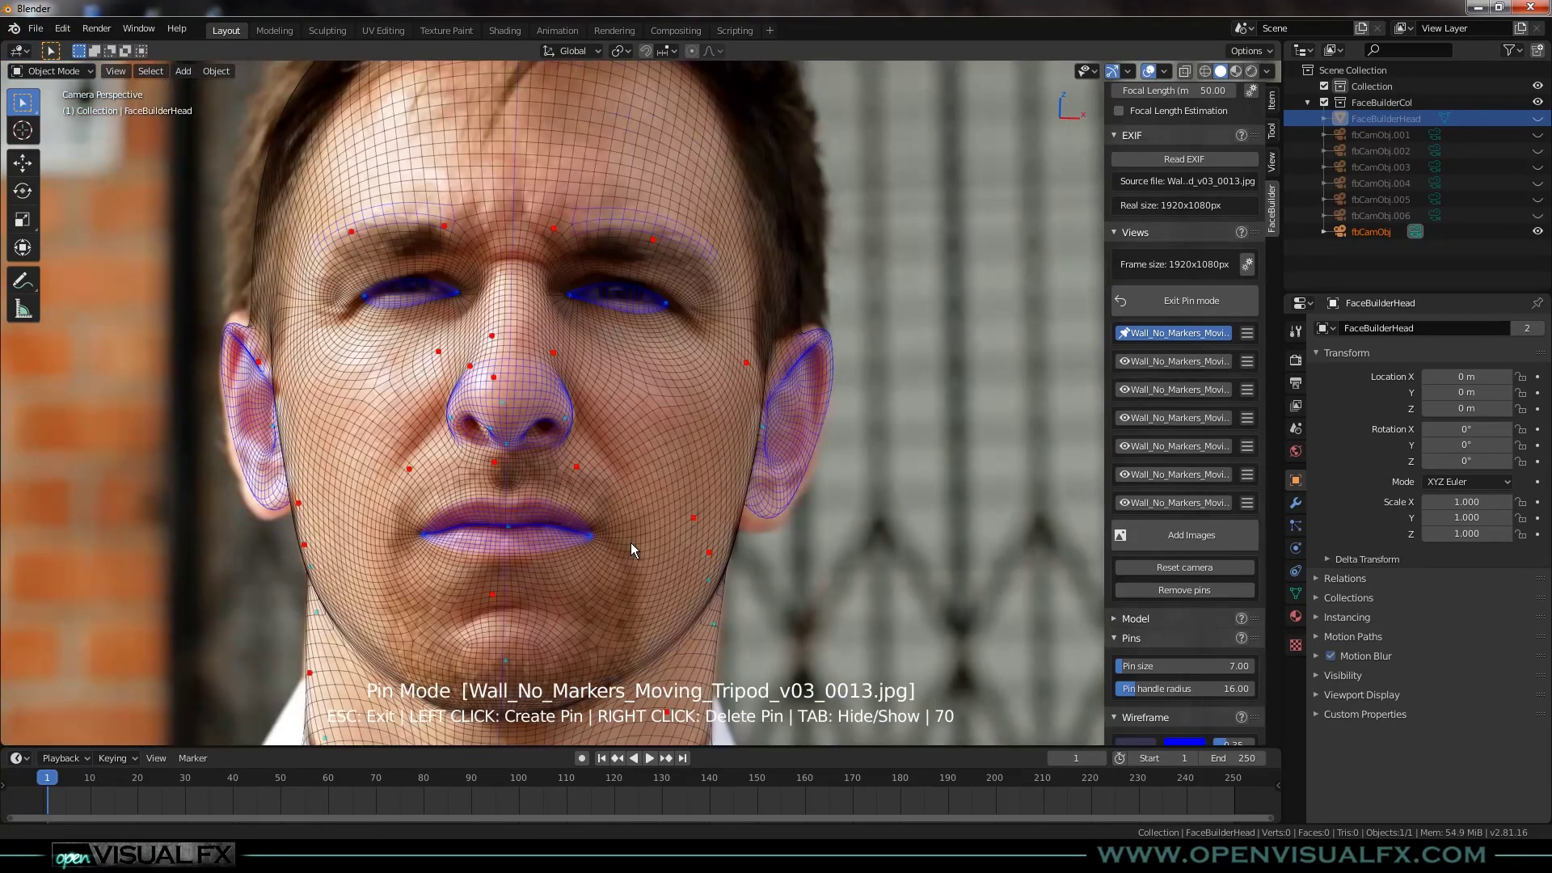
left_click_drag(762, 508, 754, 515)
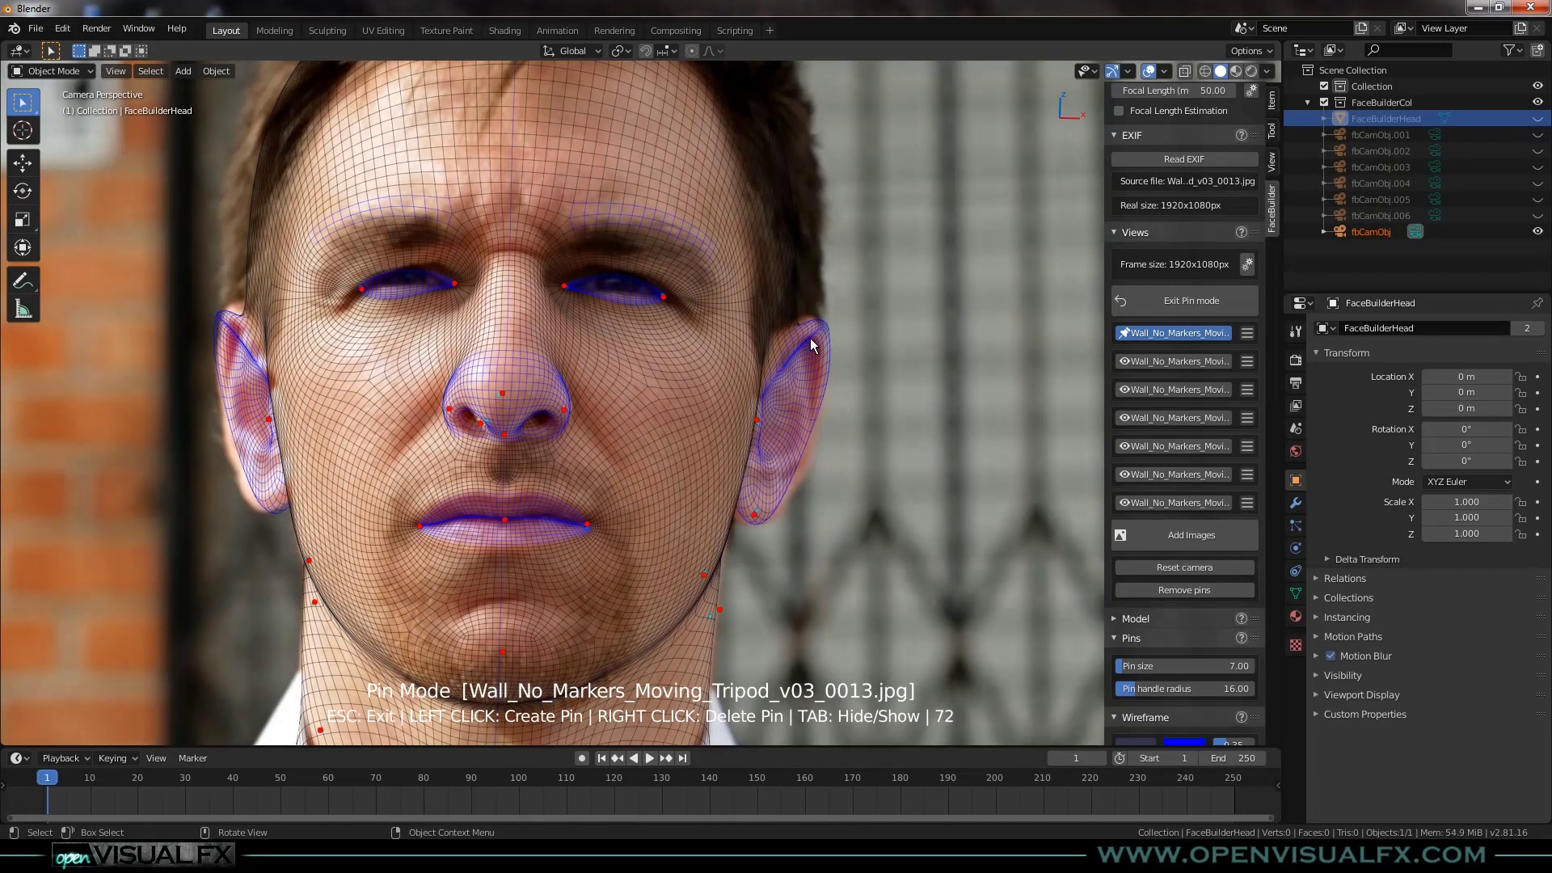
left_click_drag(823, 327, 817, 323)
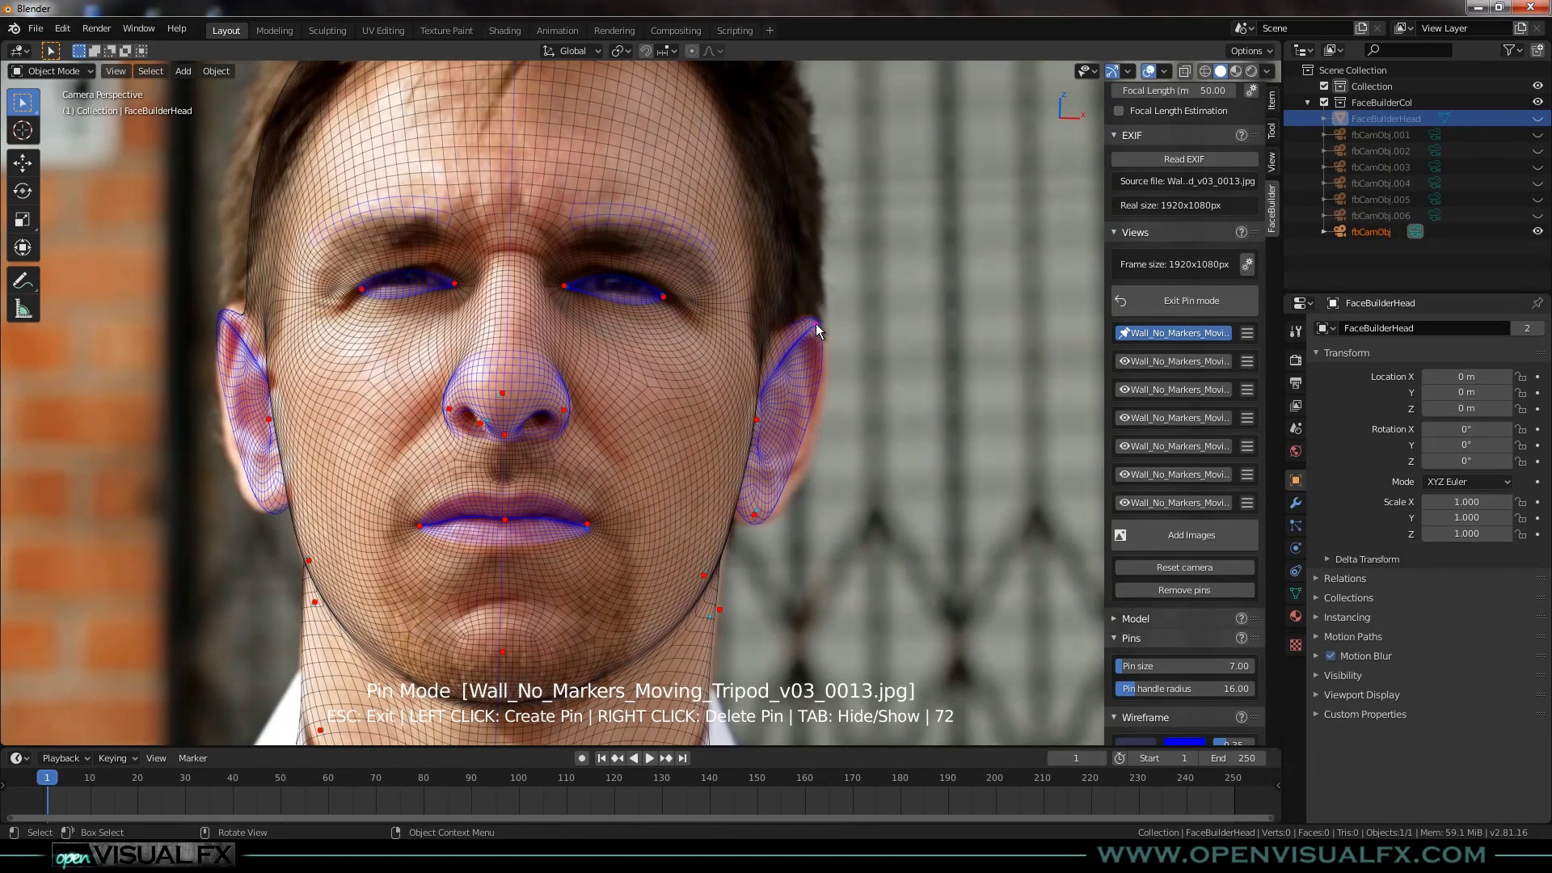
left_click_drag(814, 390, 821, 395)
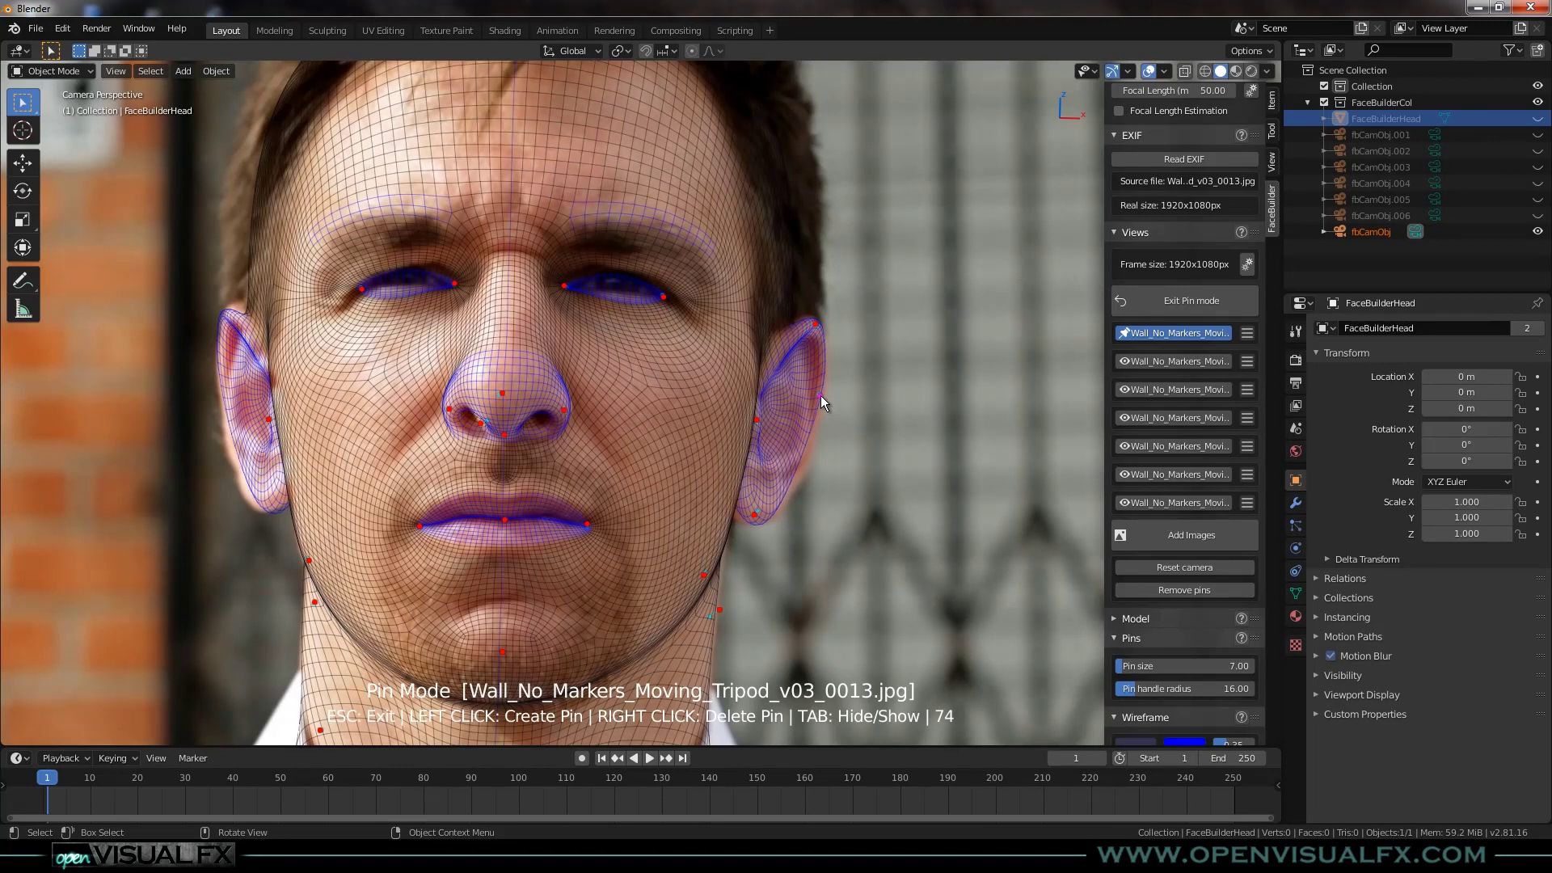
left_click(799, 472)
left_click_drag(799, 476, 752, 513)
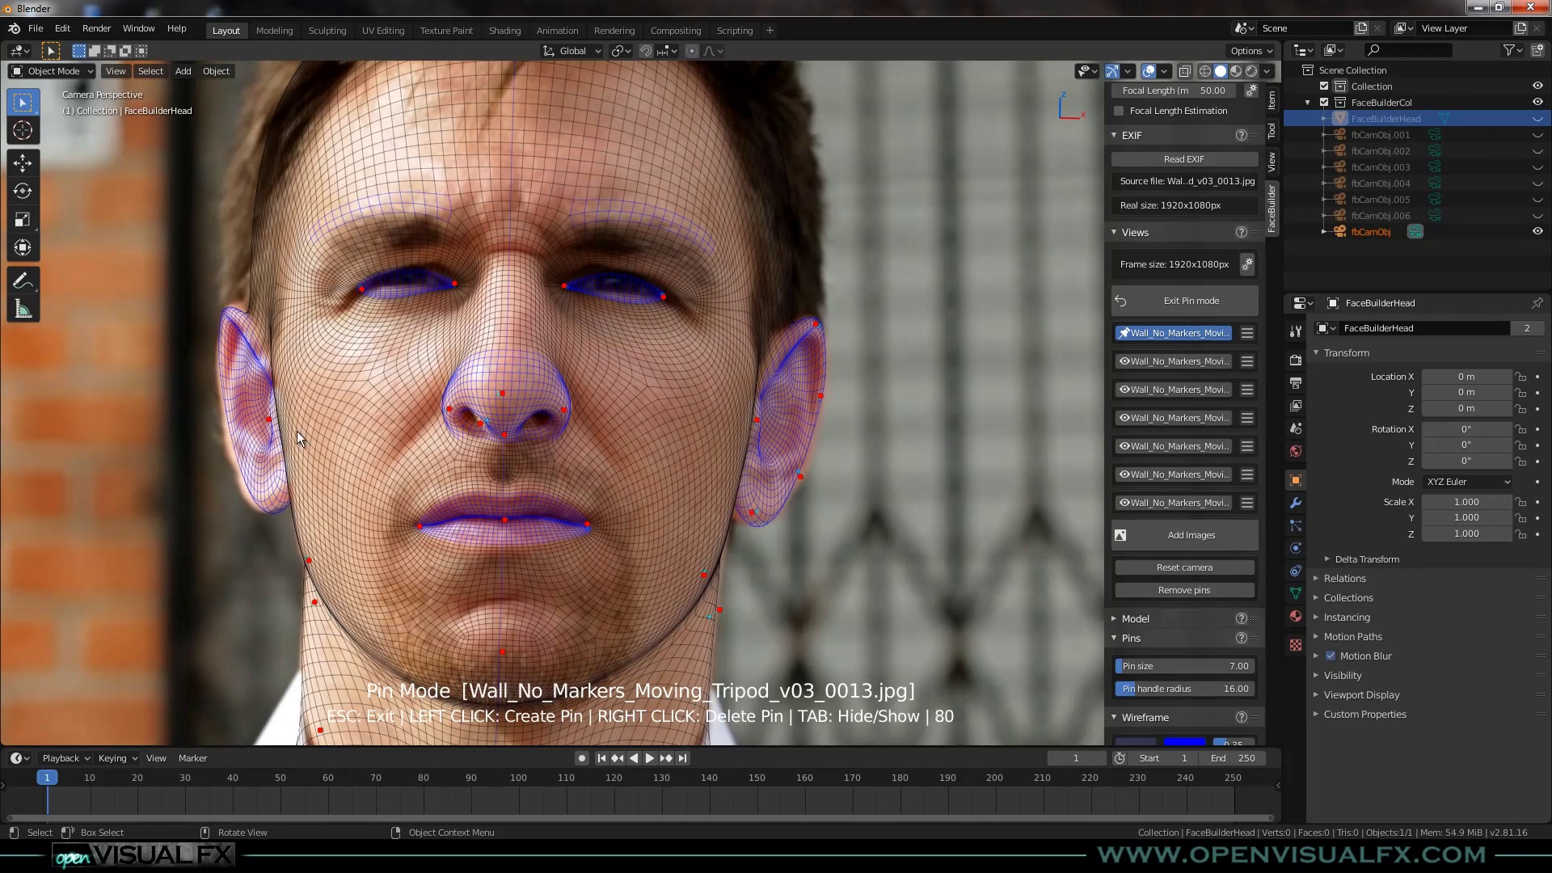
Pin the top, lobe and outer edge of the mesh's ear on the photo's left side.
left_click(231, 318)
left_click_drag(230, 314, 231, 310)
left_click(257, 500)
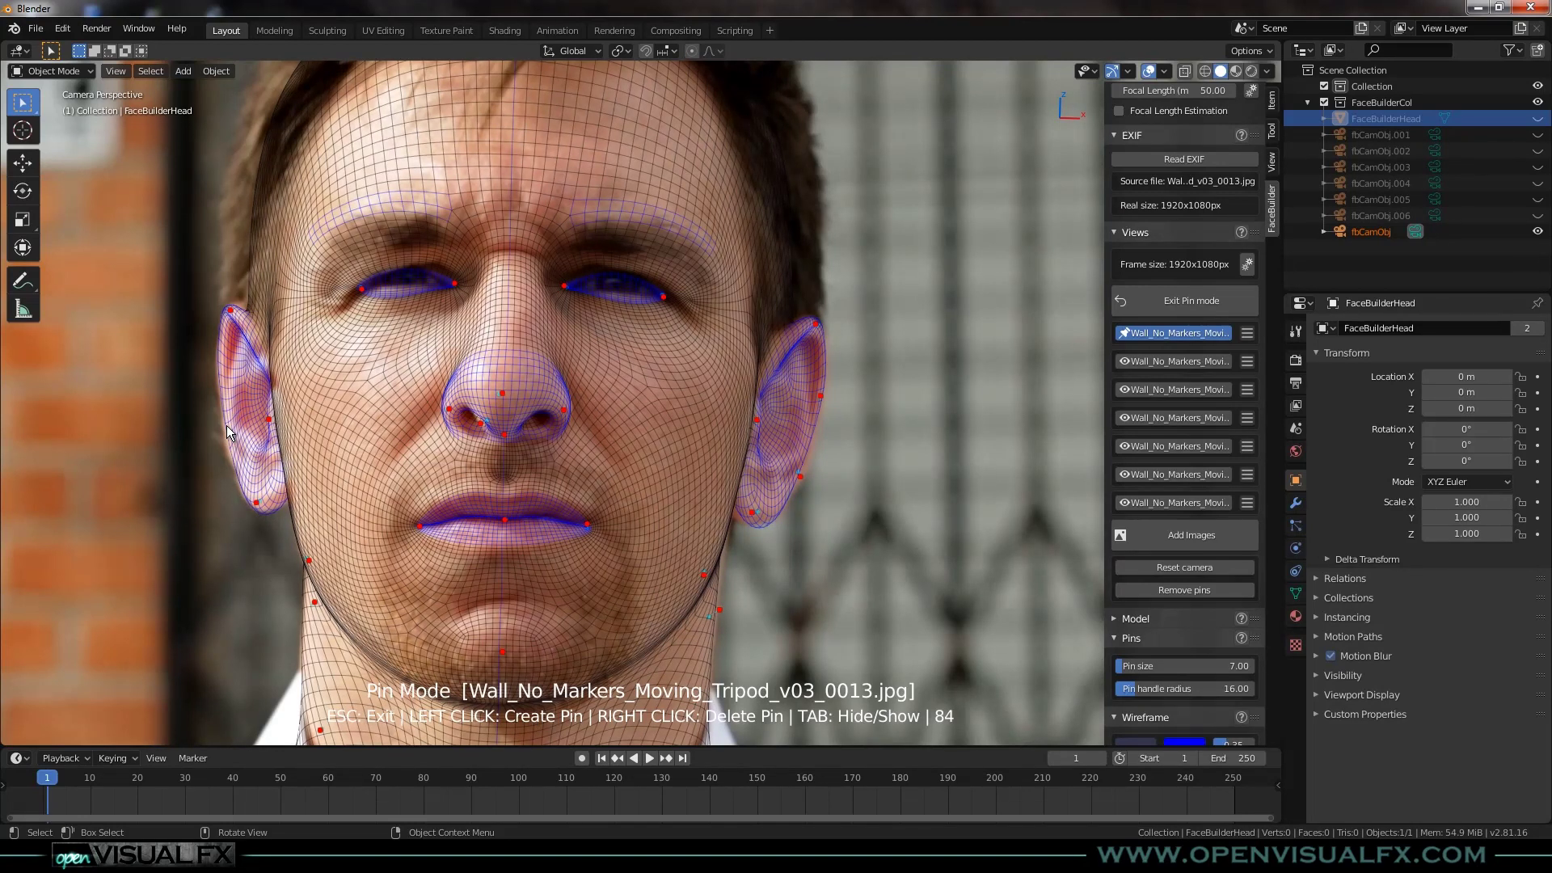
left_click(233, 452)
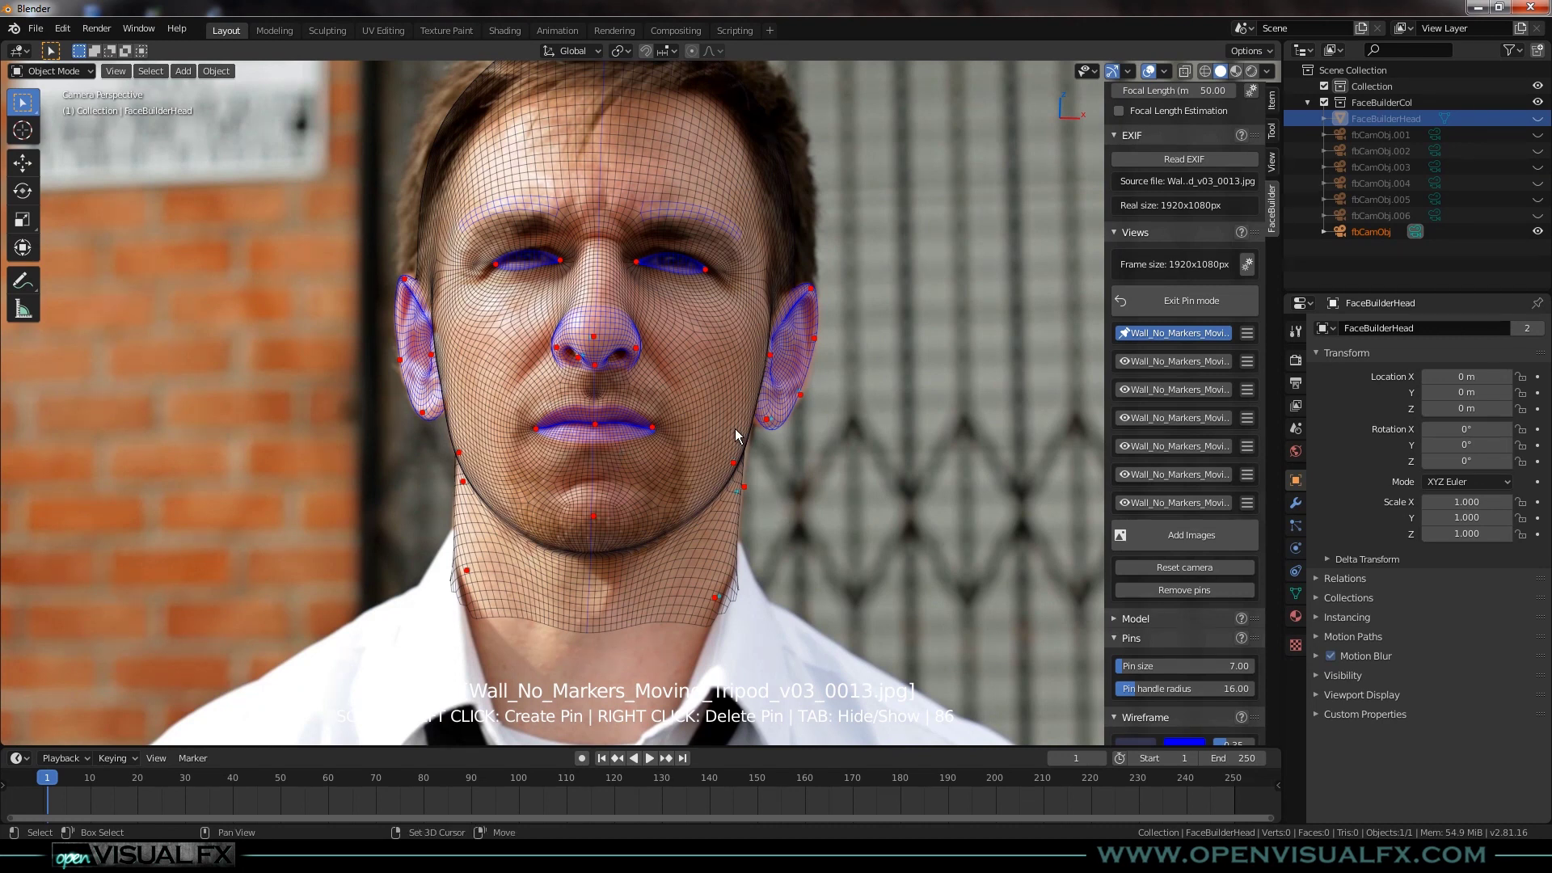
Switch pin mode to the Wall_No_Markers_Moving_Tripod_v03_0040.jpg view and pin the mesh's nose tip onto the nose in the photo.
scroll(658, 485, "up", 2)
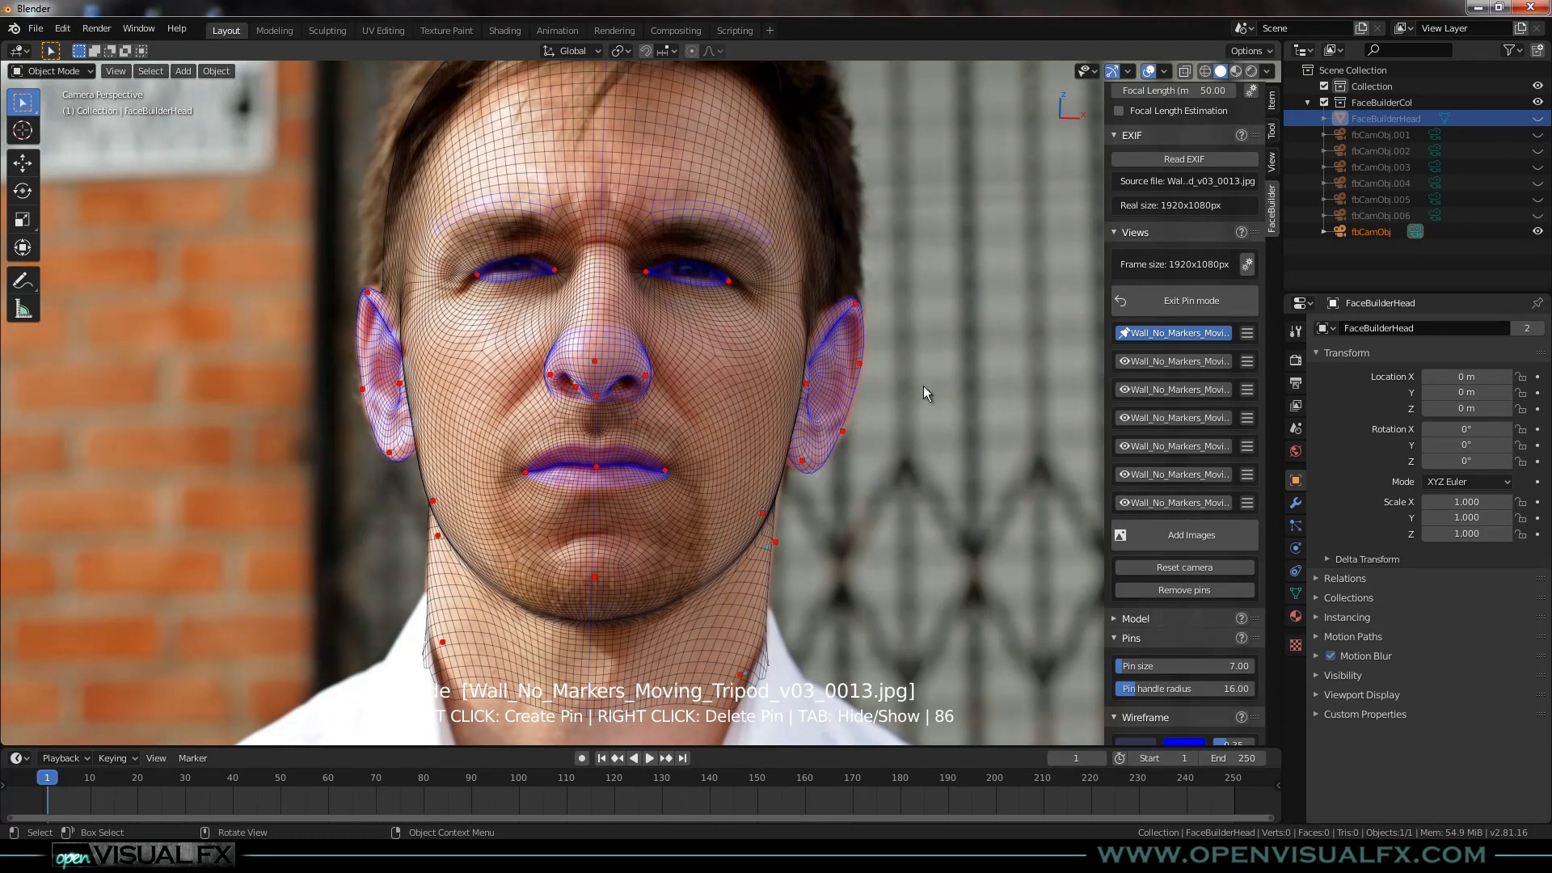
left_click(1127, 361)
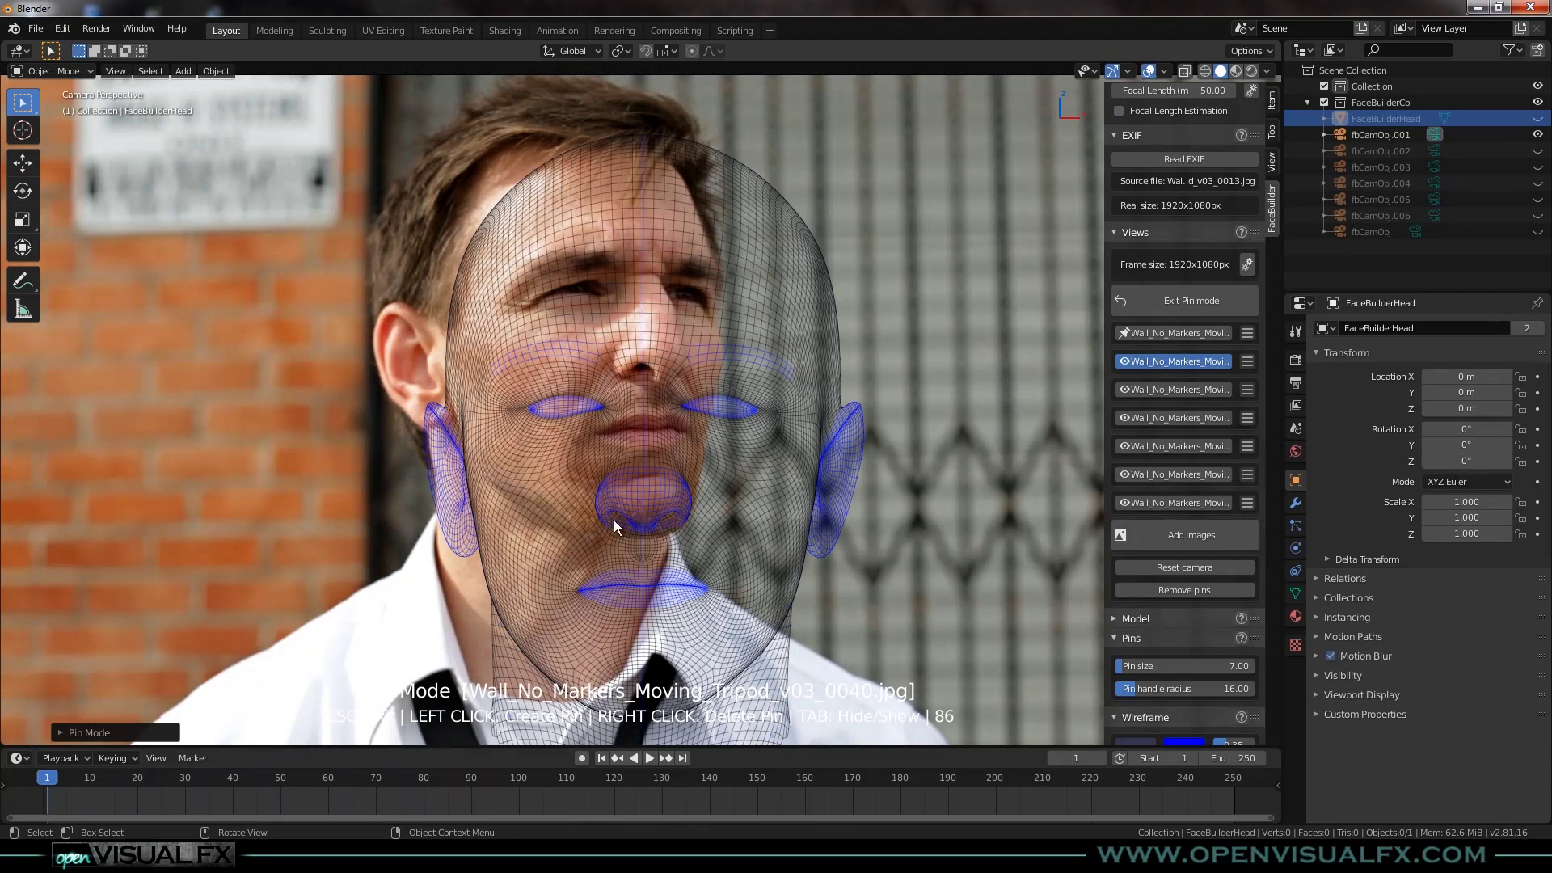
left_click_drag(644, 503, 663, 348)
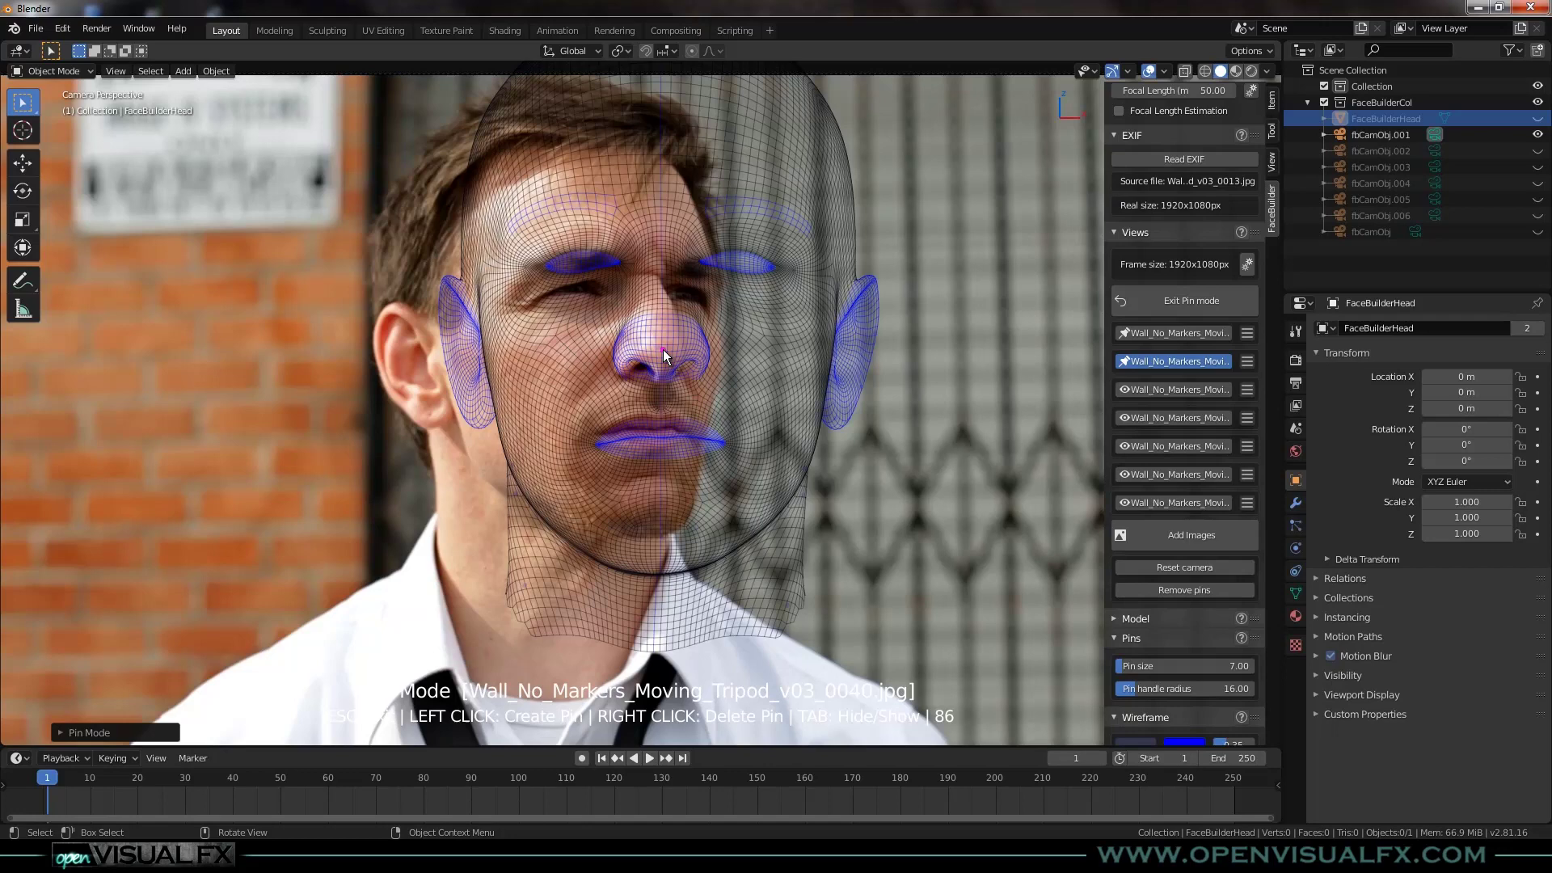
Pin both inner eye corners of the mesh to the eyes in the three-quarter photo.
scroll(642, 333, "up", 3)
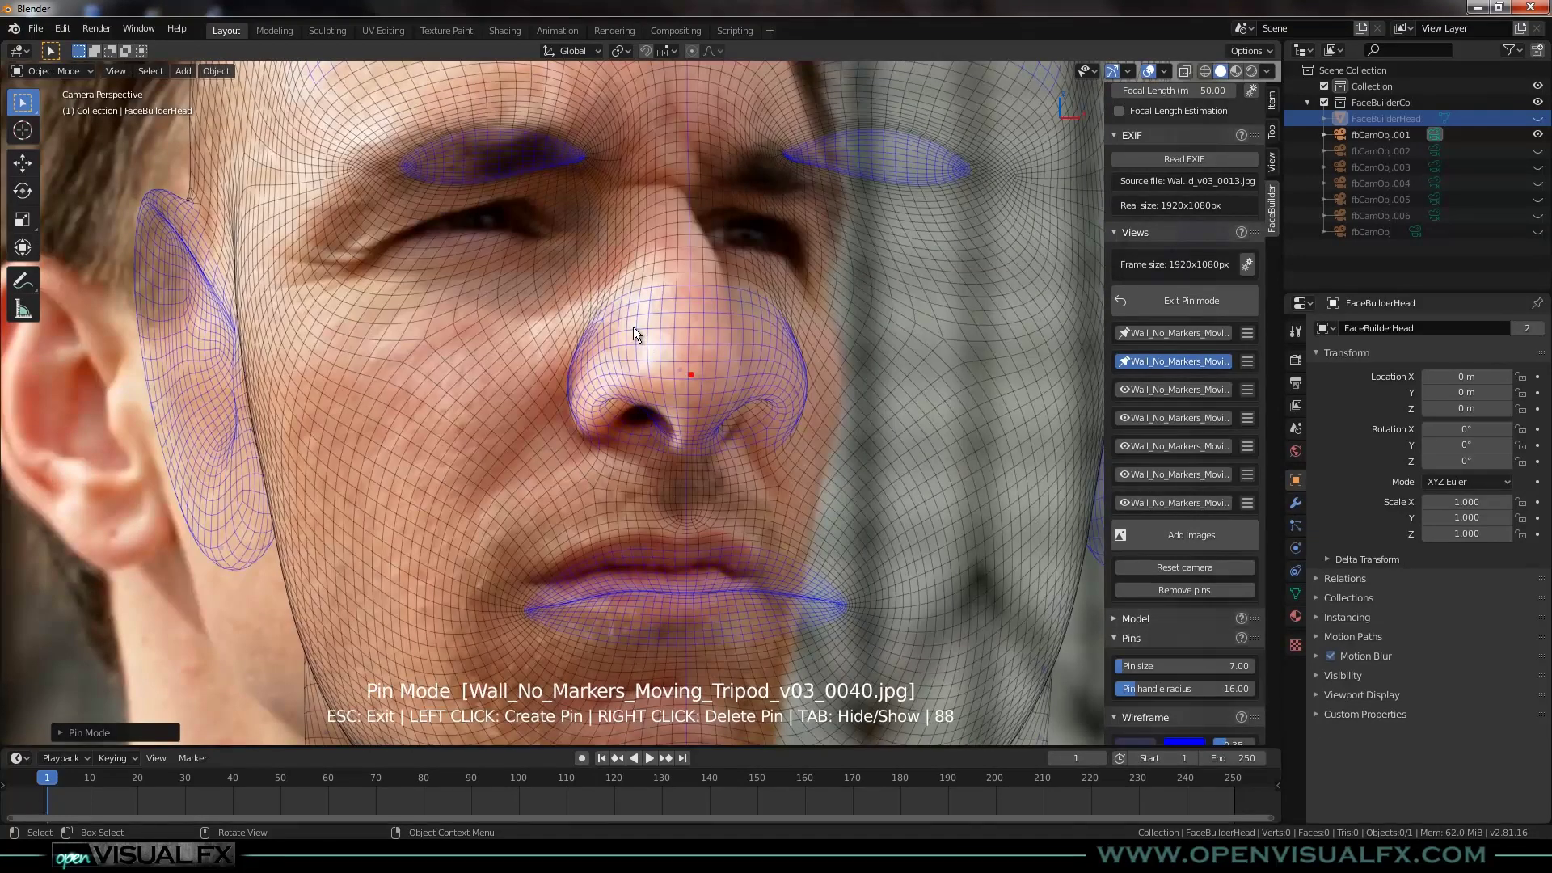
left_click_drag(579, 156, 546, 235)
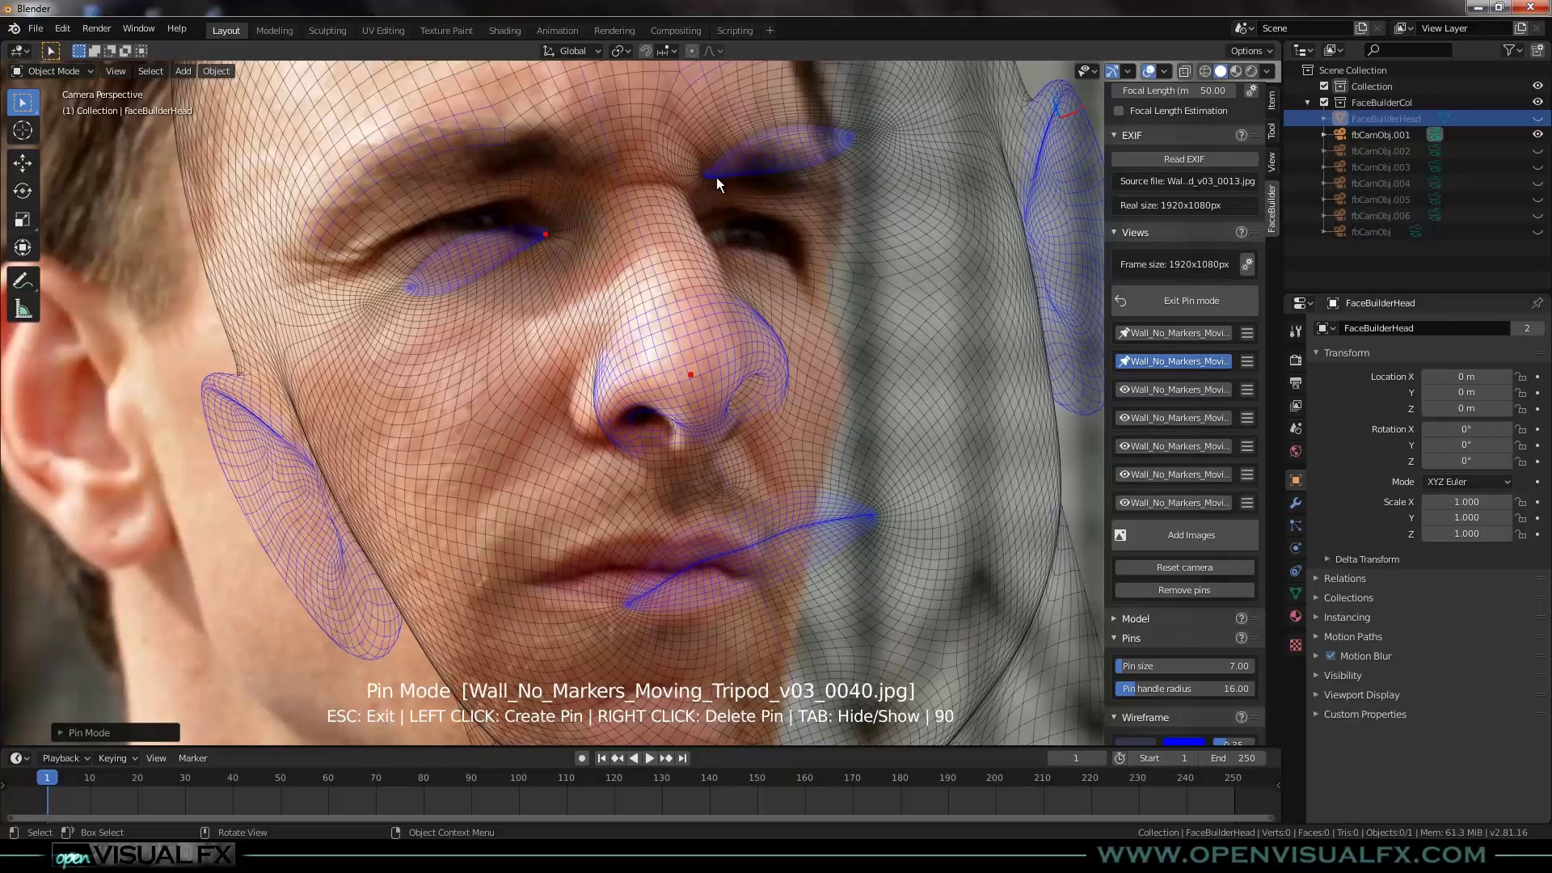
left_click_drag(707, 212, 691, 235)
left_click_drag(546, 234, 545, 231)
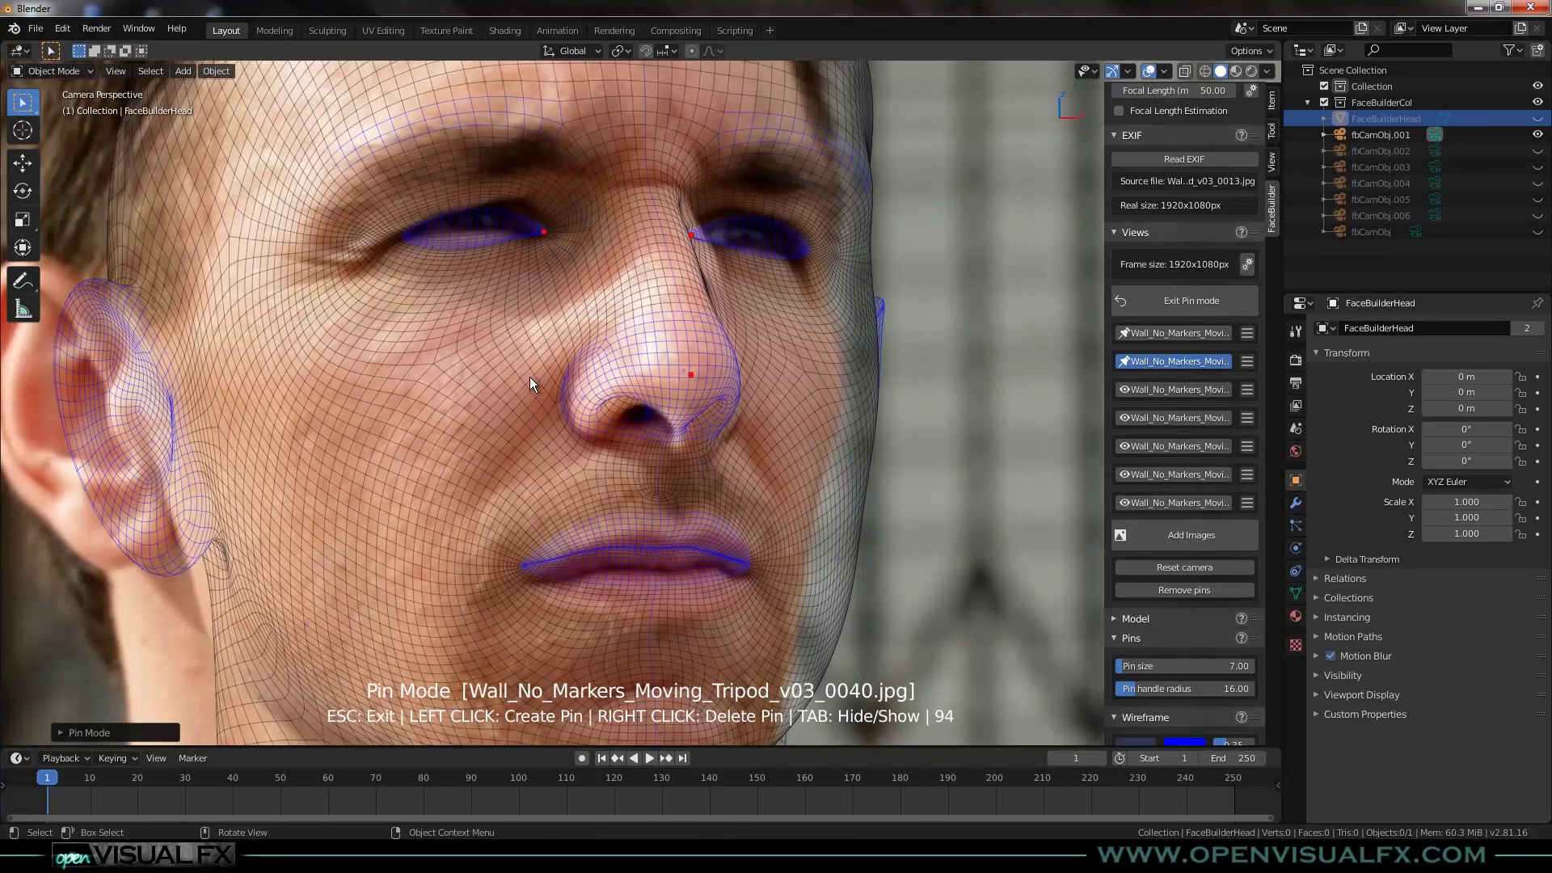
Fine-tune both inner eye corner pins in the three-quarter view, bringing them slightly toward the nose bridge.
scroll(530, 377, "down", 1)
middle_click_drag(571, 438, 496, 327, "shift")
left_click_drag(570, 270, 580, 280)
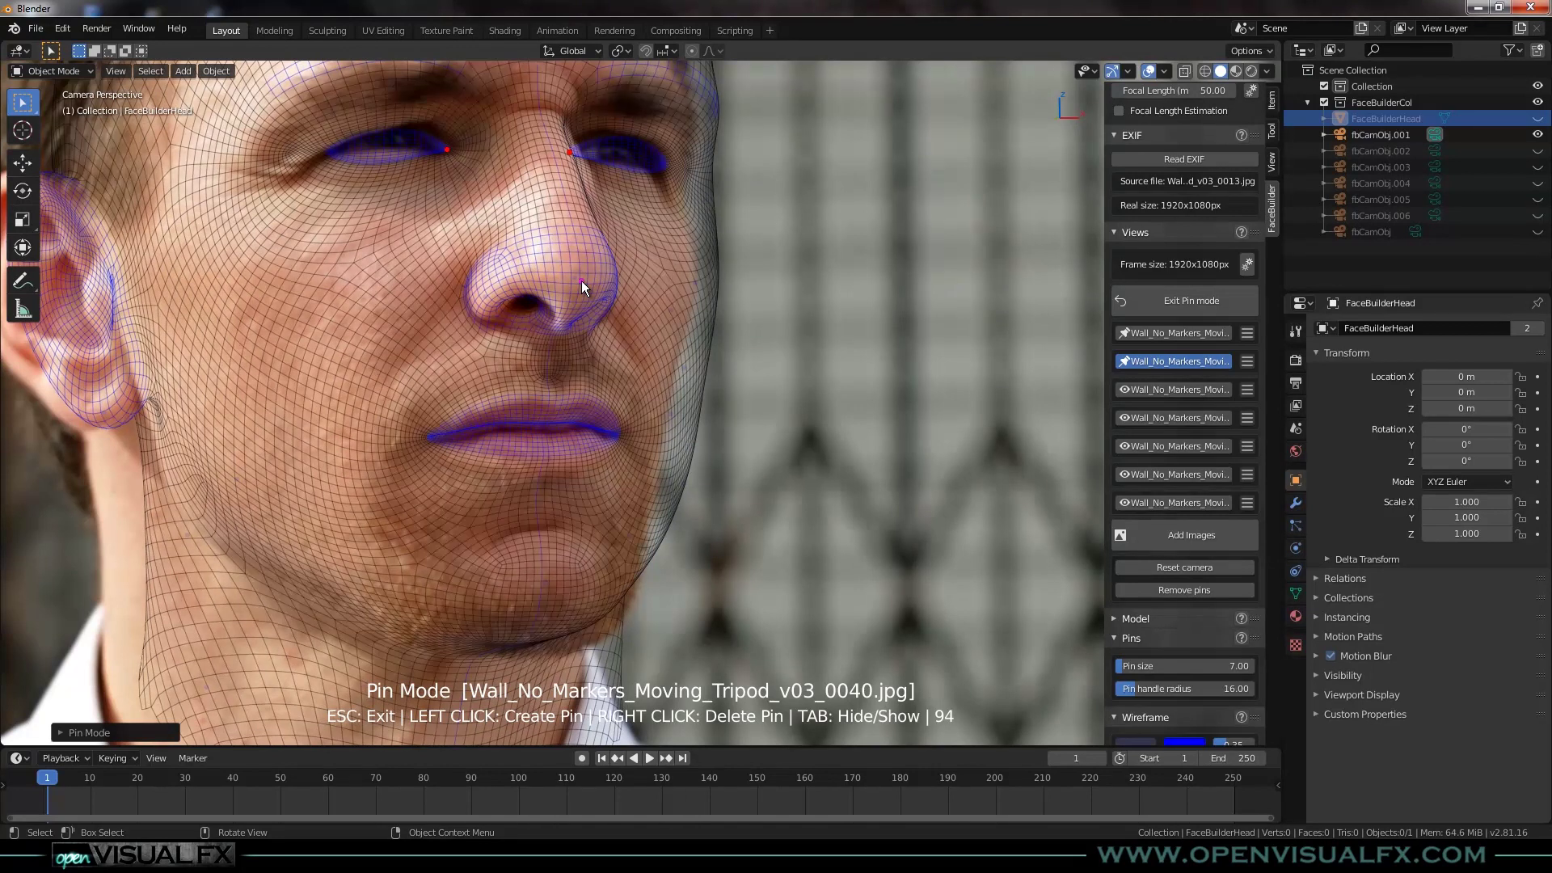
scroll(485, 356, "down", 2)
middle_click_drag(423, 400, 569, 478, "shift")
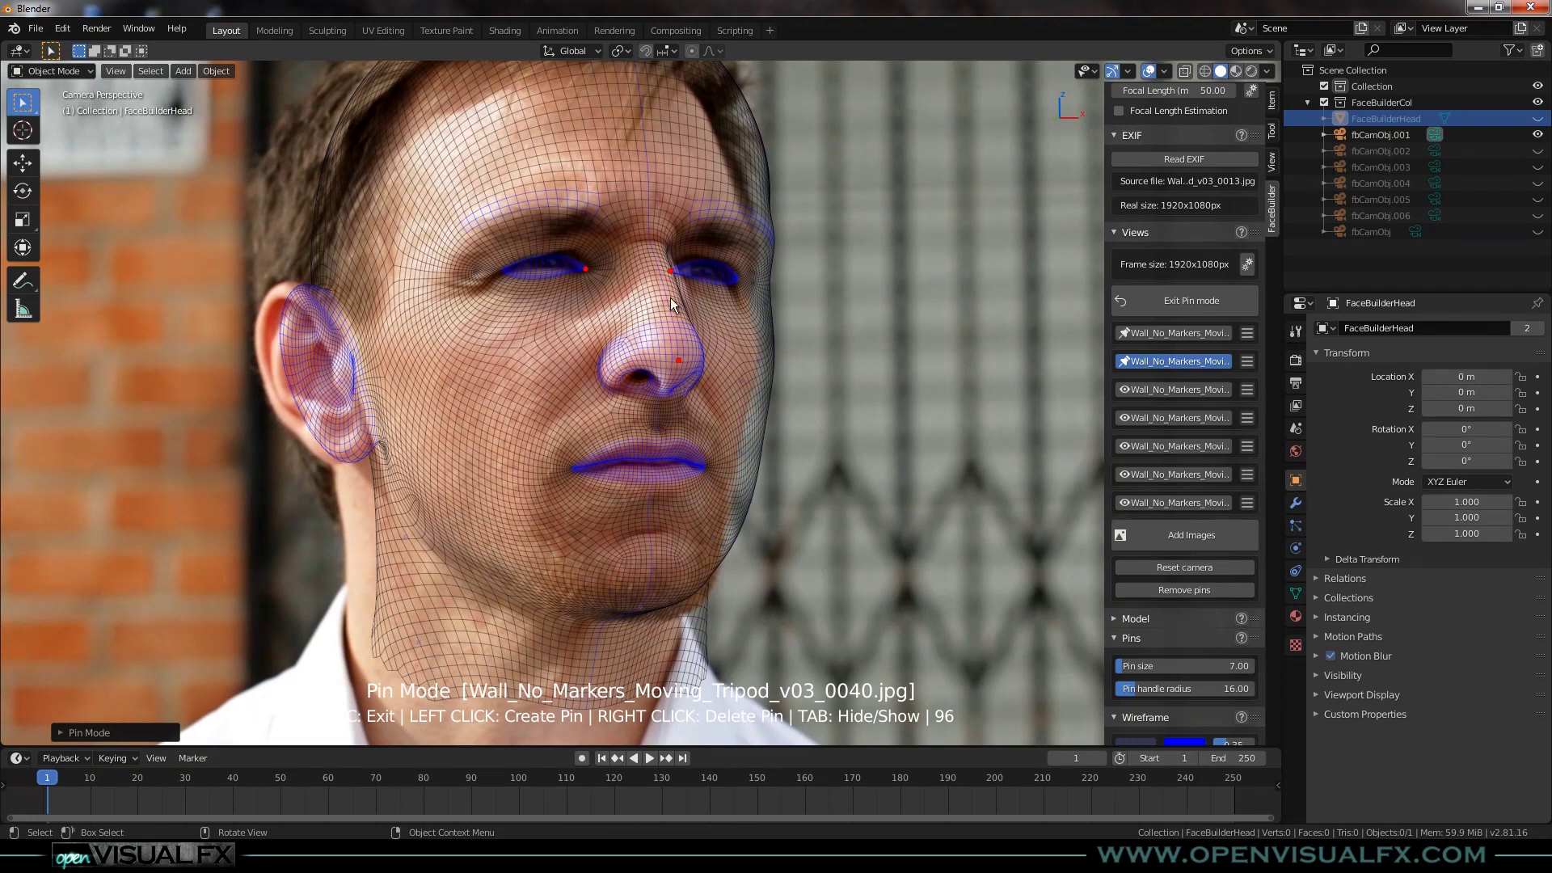
middle_click_drag(638, 497, 638, 458, "shift")
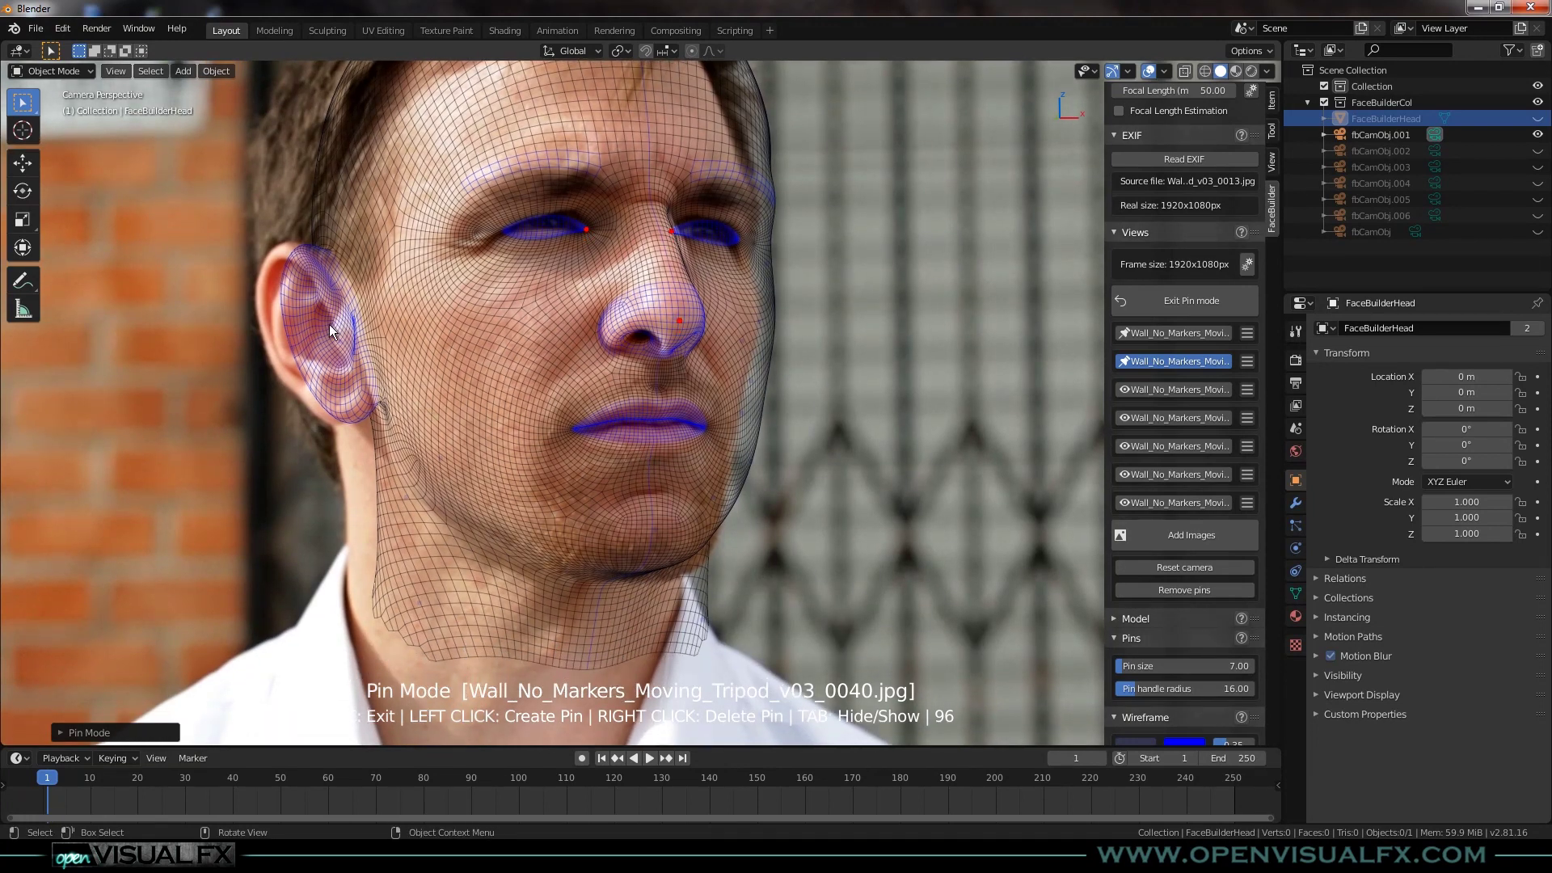
scroll(509, 324, "up", 5)
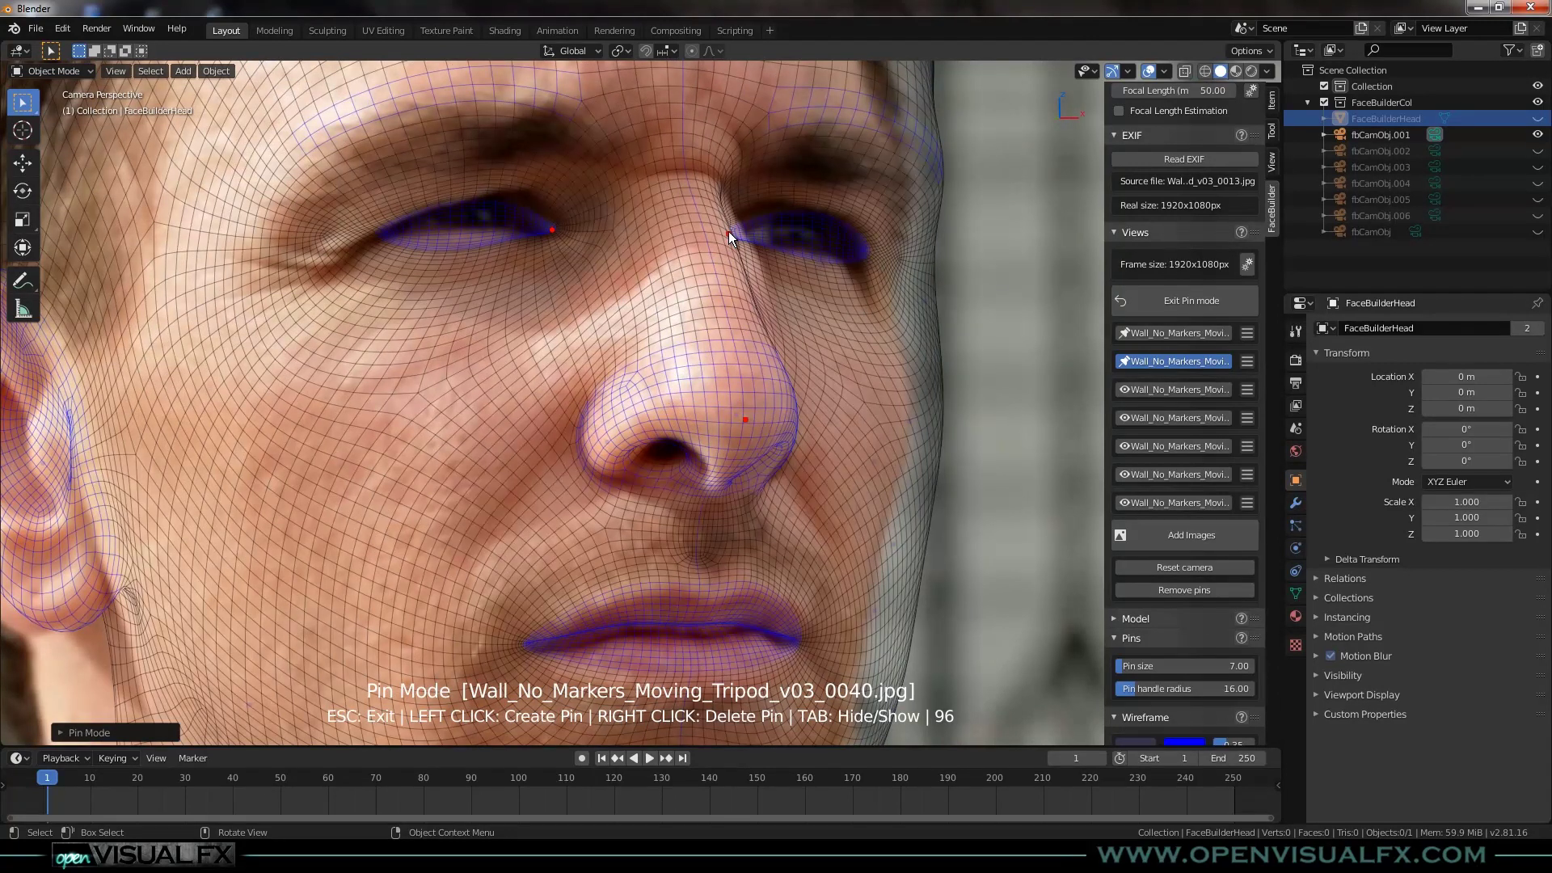
left_click(730, 231)
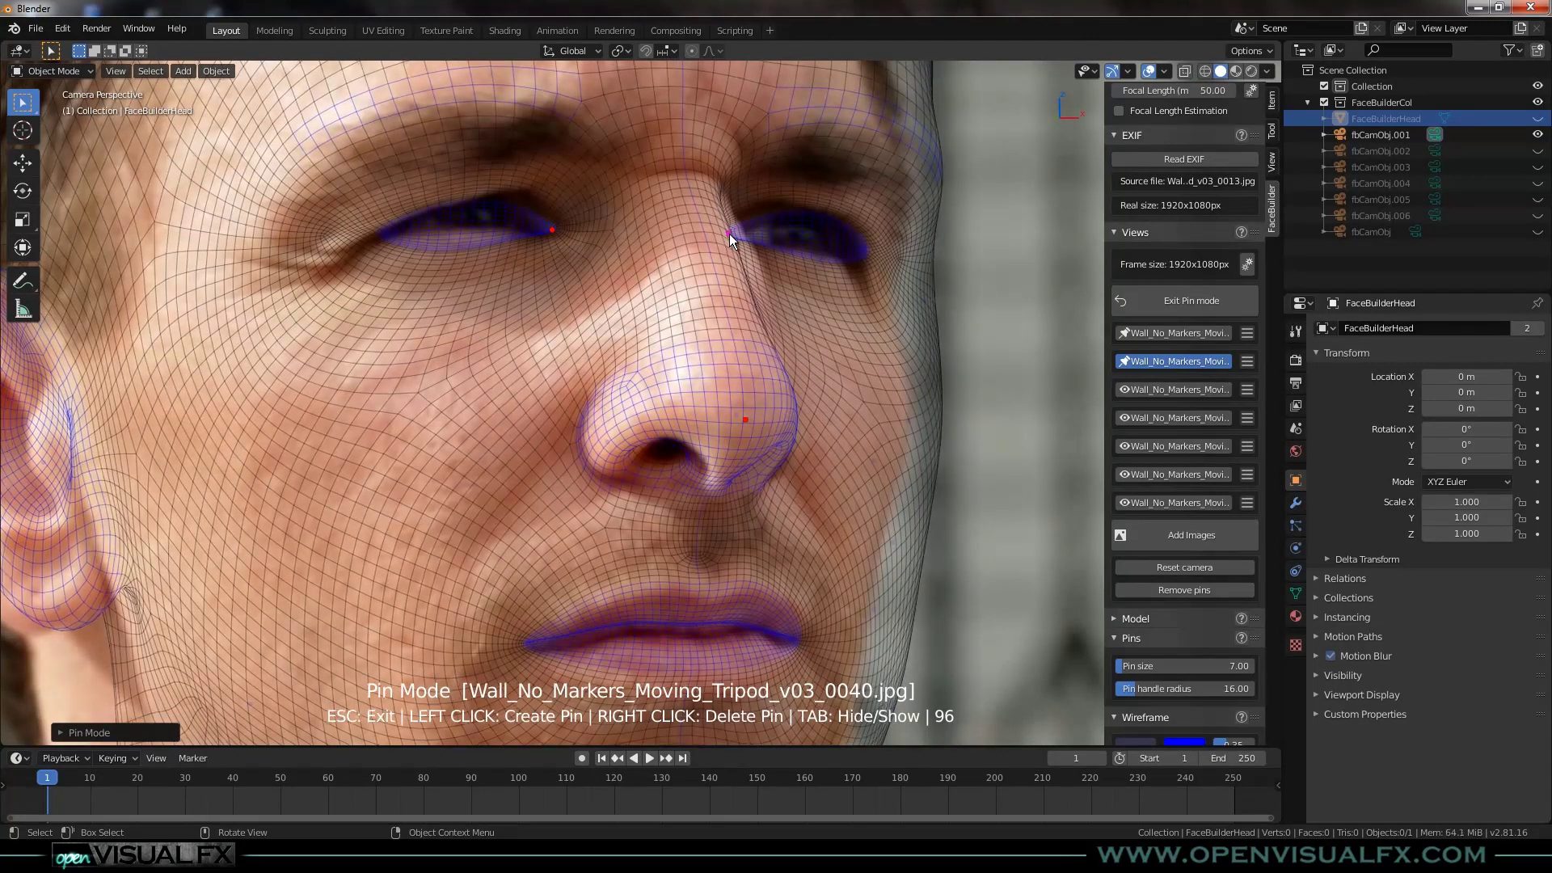
left_click_drag(729, 232, 726, 232)
left_click_drag(551, 230, 555, 229)
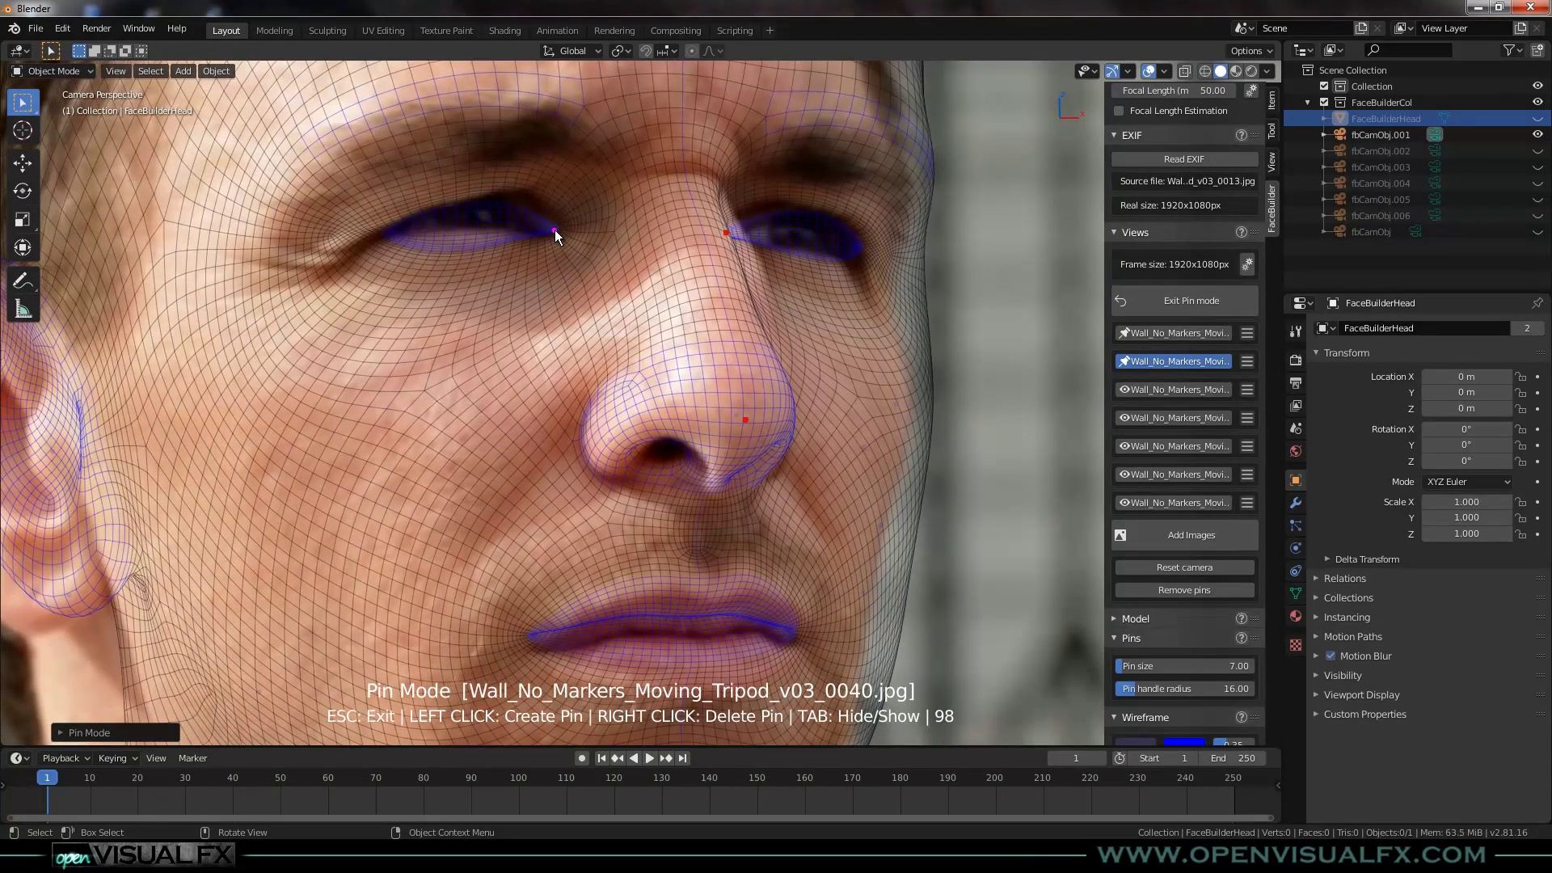
Pin the mesh's chin and pull it down to the chin in the three-quarter photo.
scroll(327, 443, "down", 1)
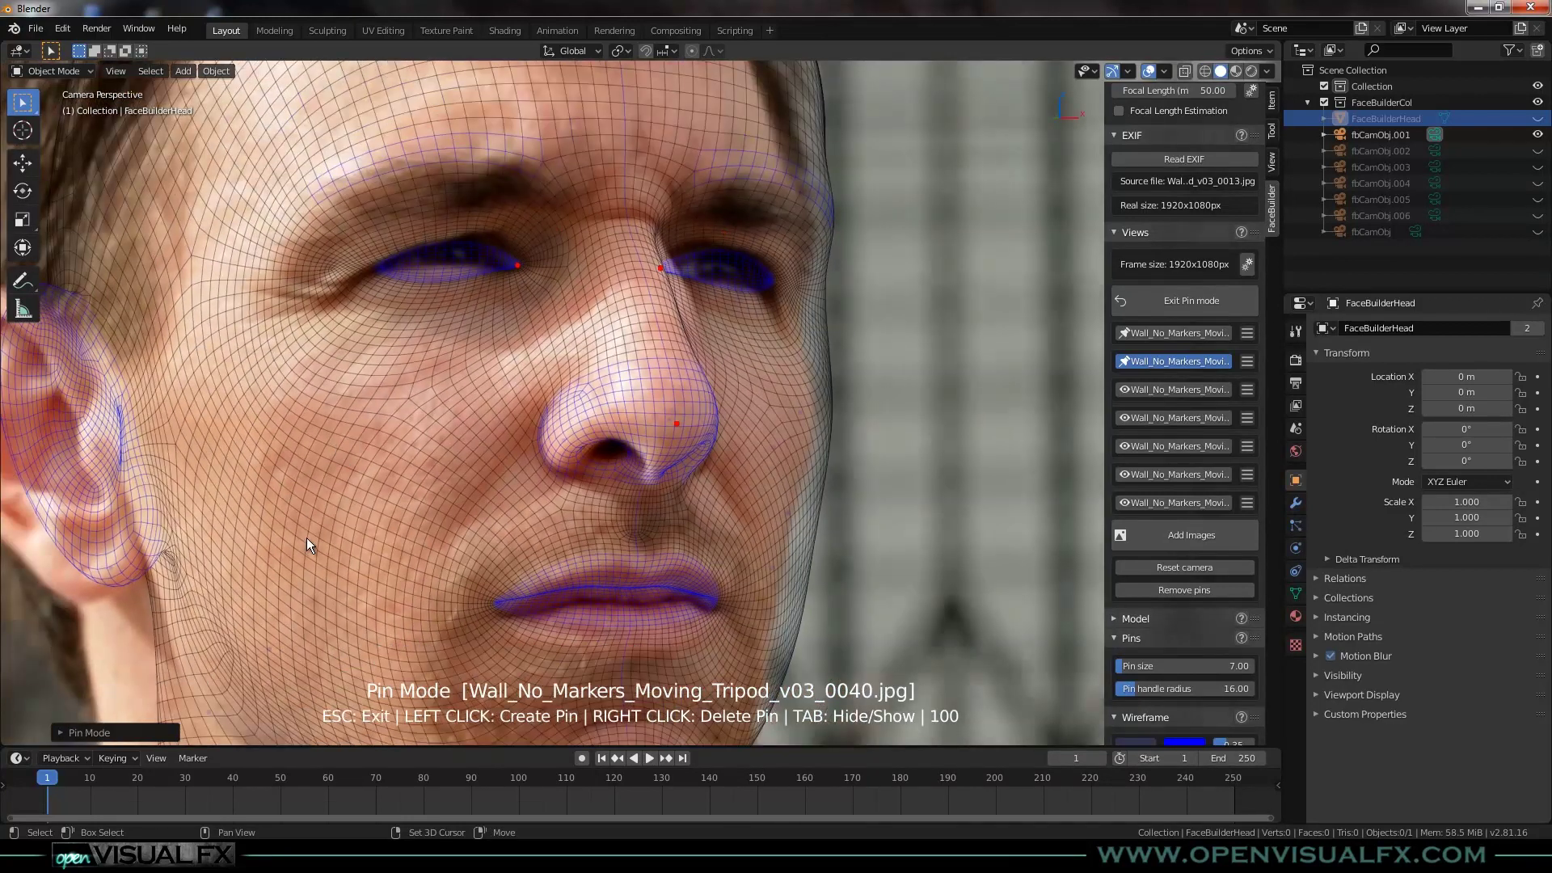
middle_click_drag(308, 517, 294, 430, "shift")
middle_click_drag(563, 560, 552, 406, "shift")
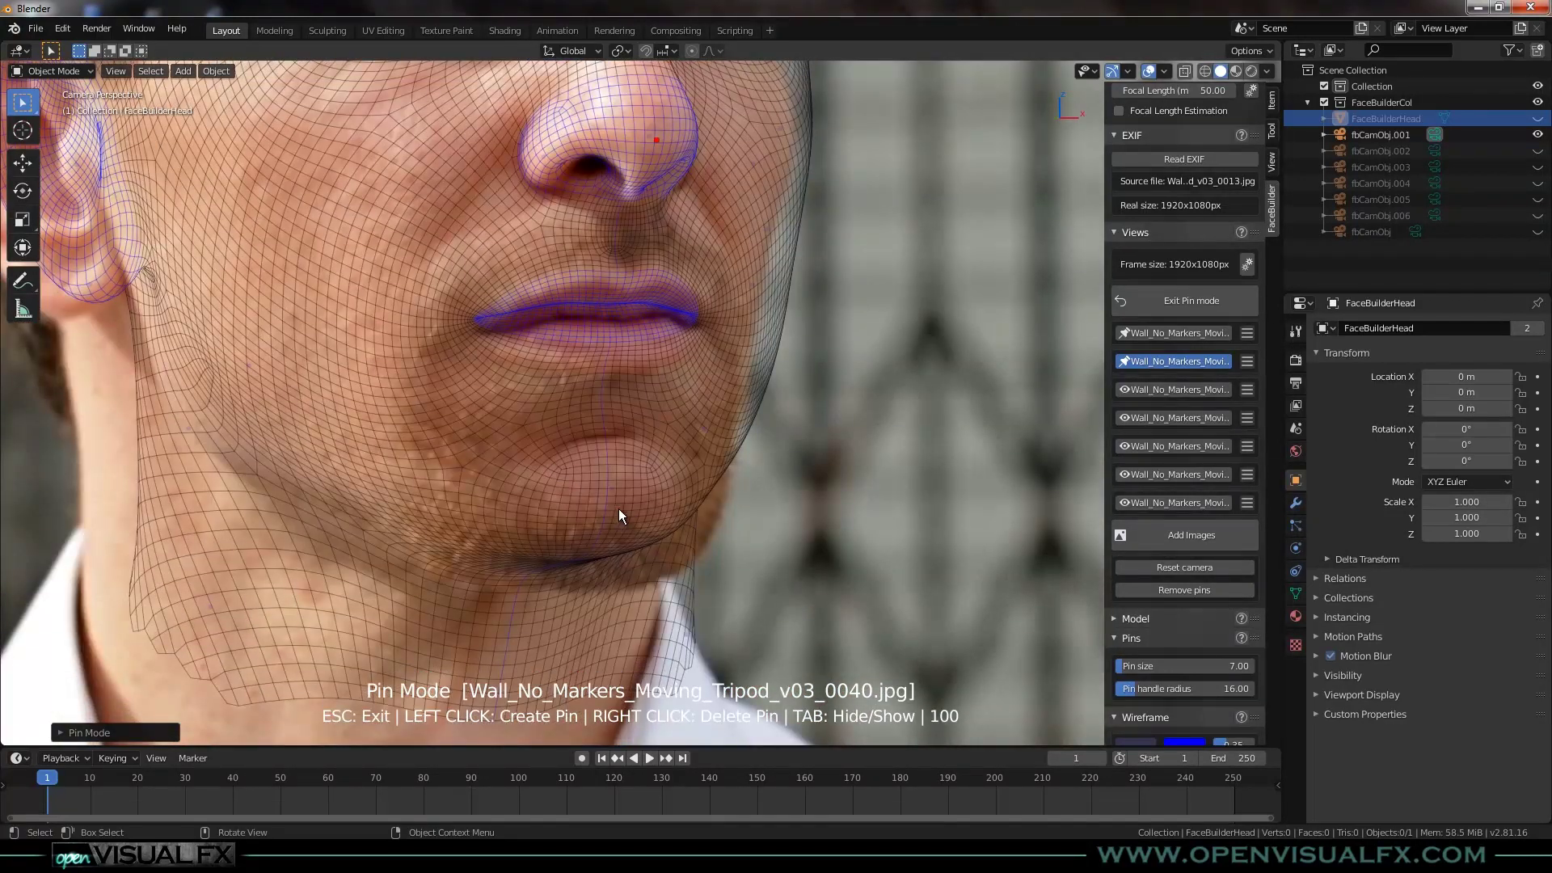
left_click_drag(618, 508, 619, 536)
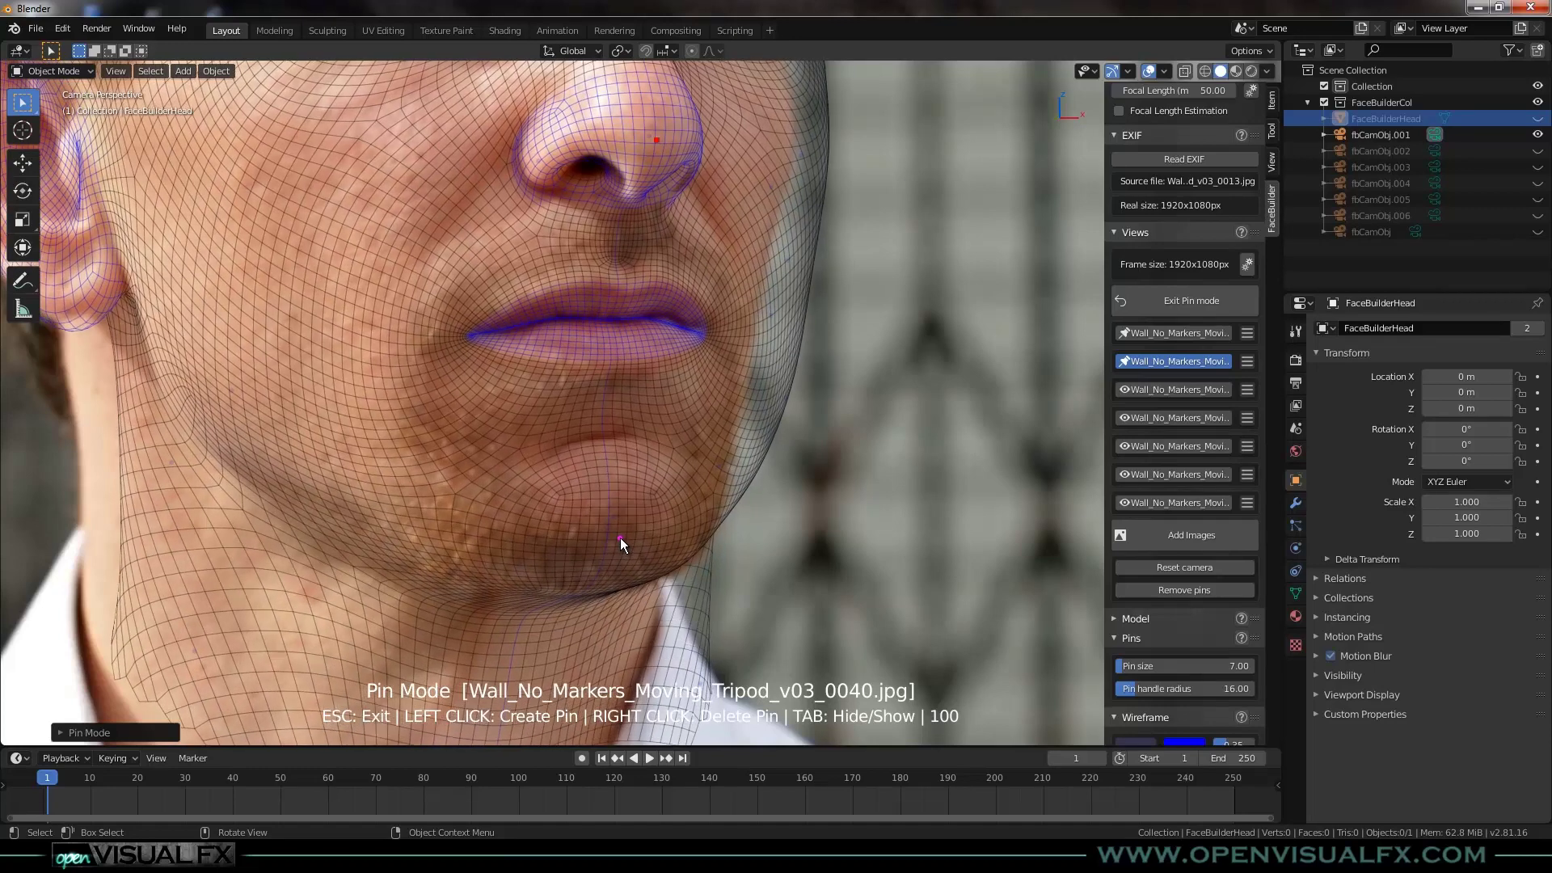
Pin the front edge of the mesh's near ear and move it back to match the ear in the photo.
scroll(173, 228, "down", 2)
middle_click_drag(174, 245, 351, 418, "shift")
scroll(291, 351, "up", 3)
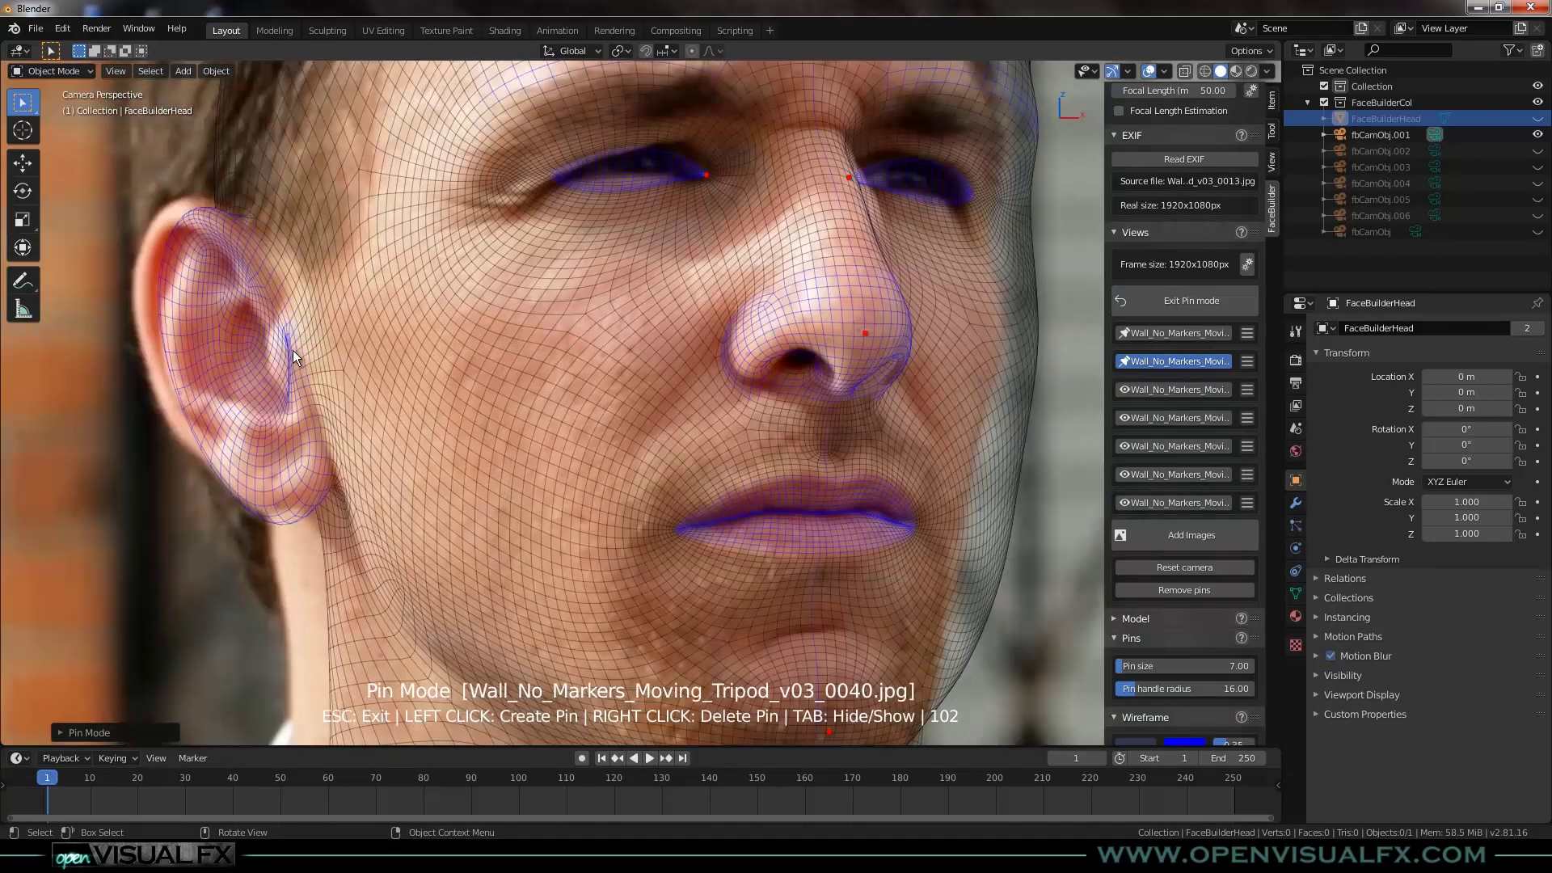
left_click_drag(301, 353, 281, 345)
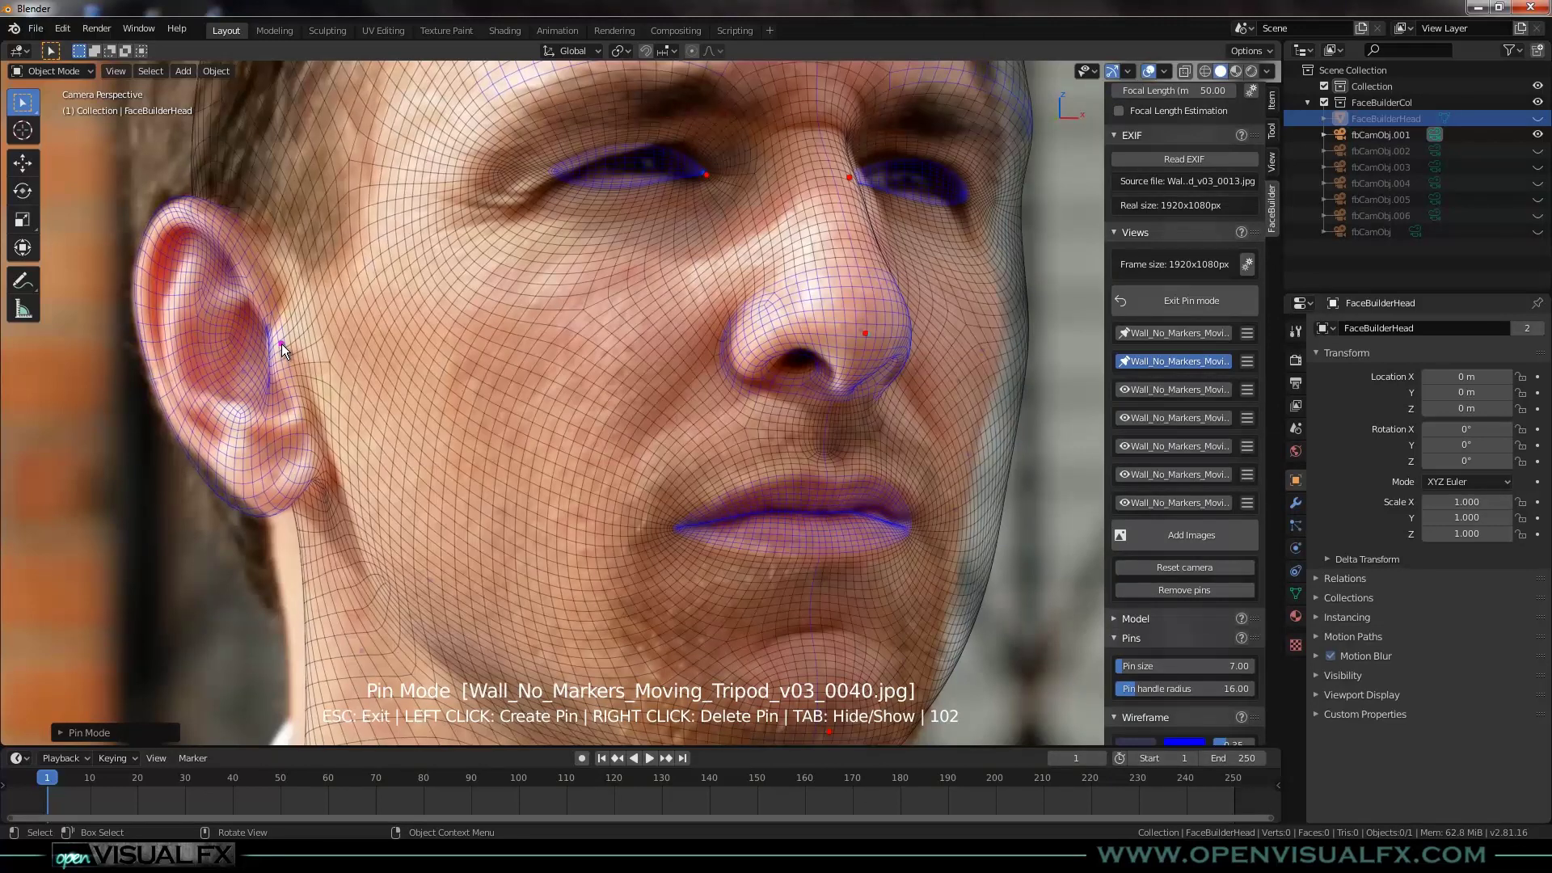
Nudge the chin pin so the mesh's jaw outline follows the chin in the photo.
scroll(498, 348, "down", 3)
middle_click_drag(668, 375, 566, 317, "shift")
scroll(627, 558, "up", 2)
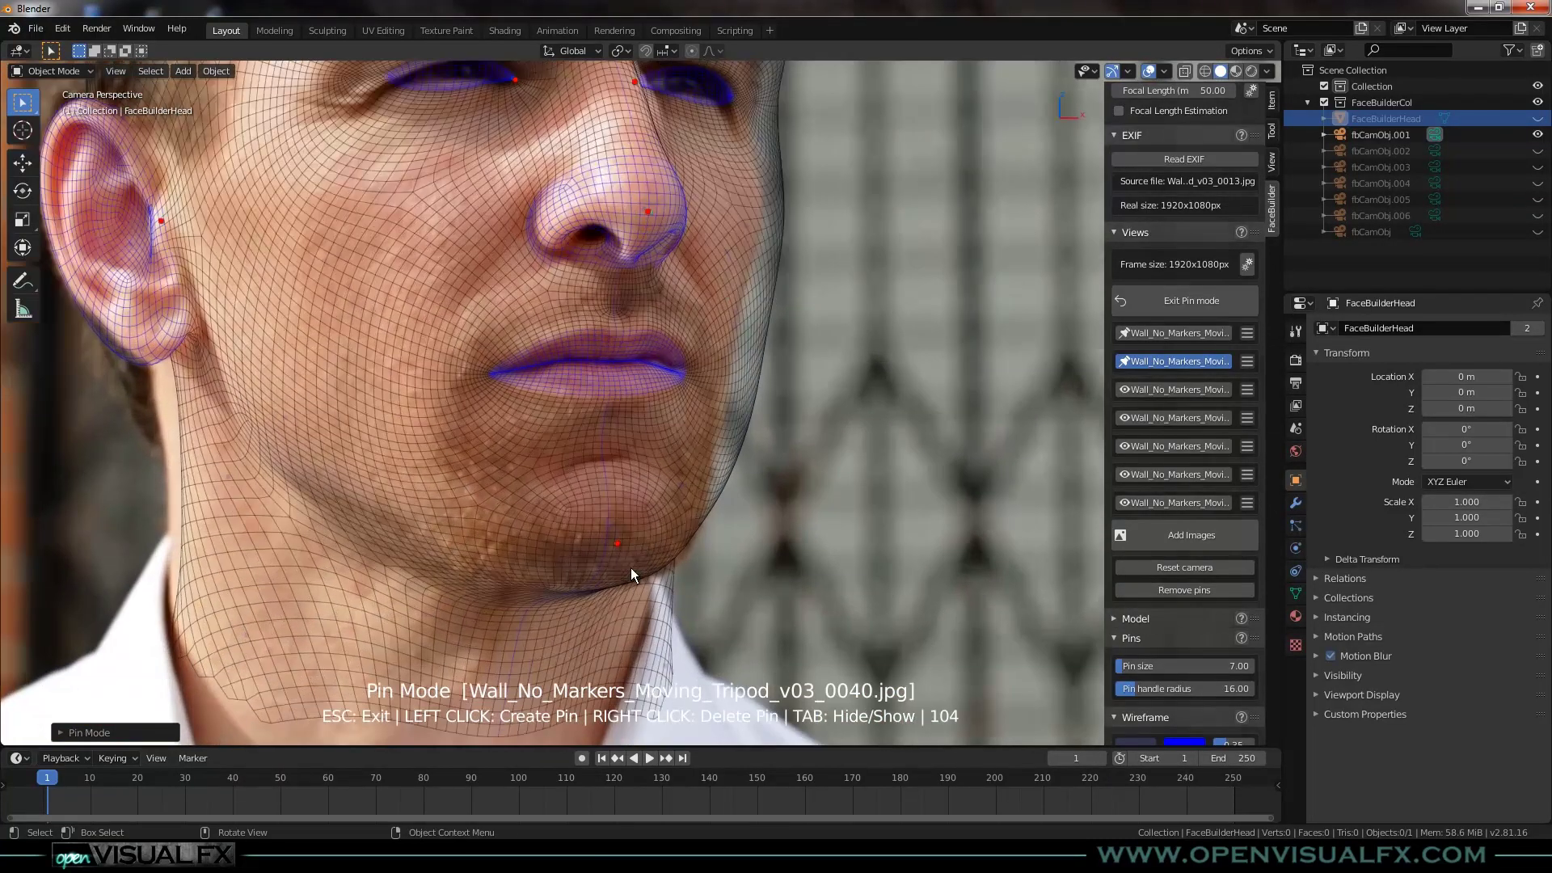
scroll(618, 542, "down", 2)
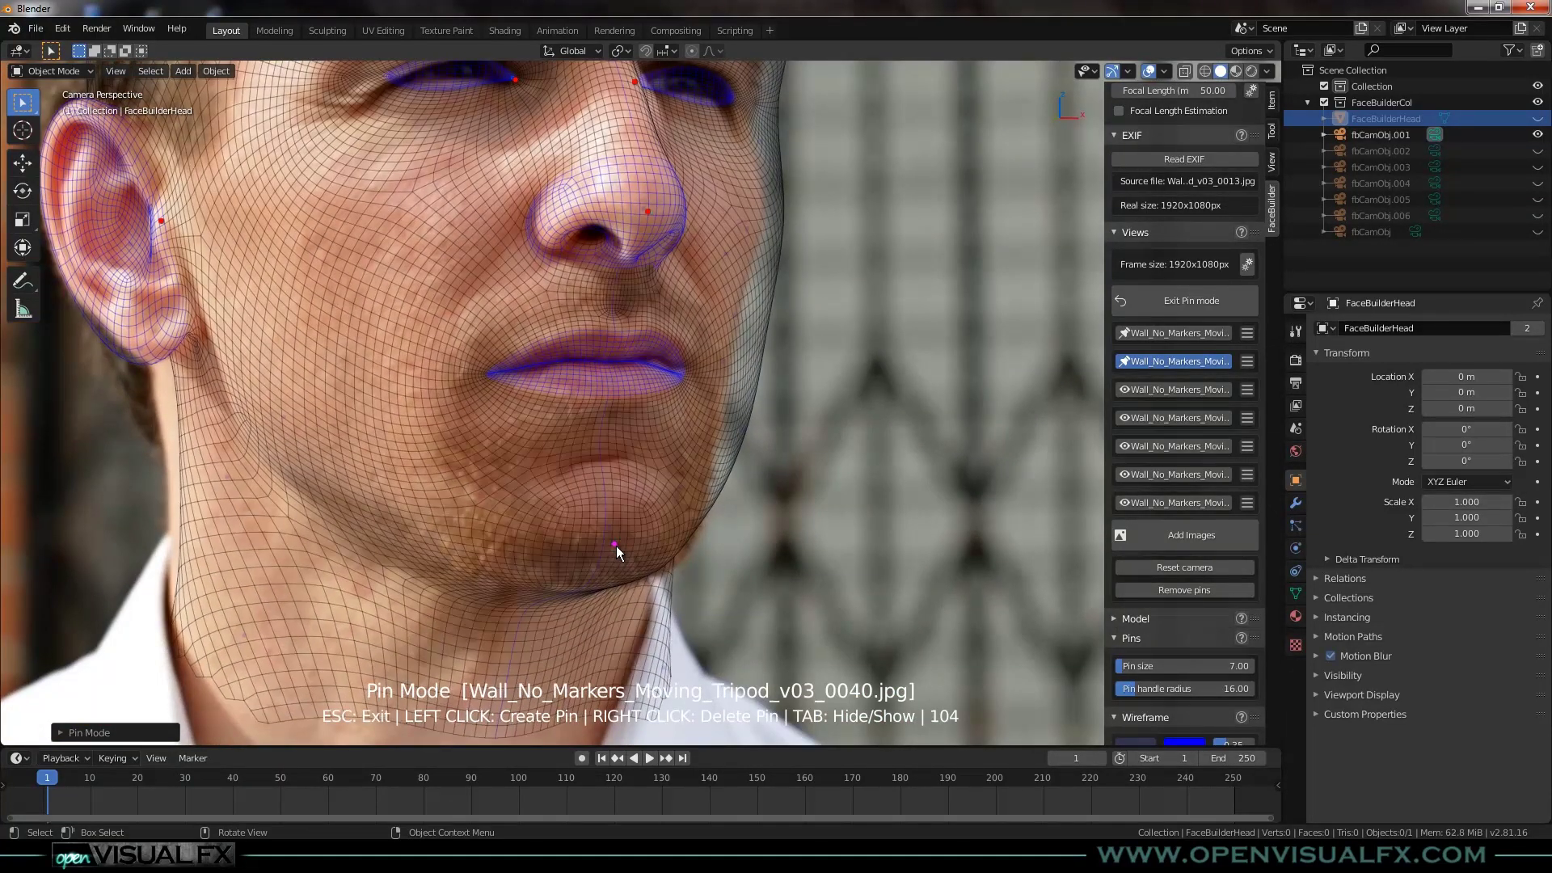
scroll(616, 547, "up", 2)
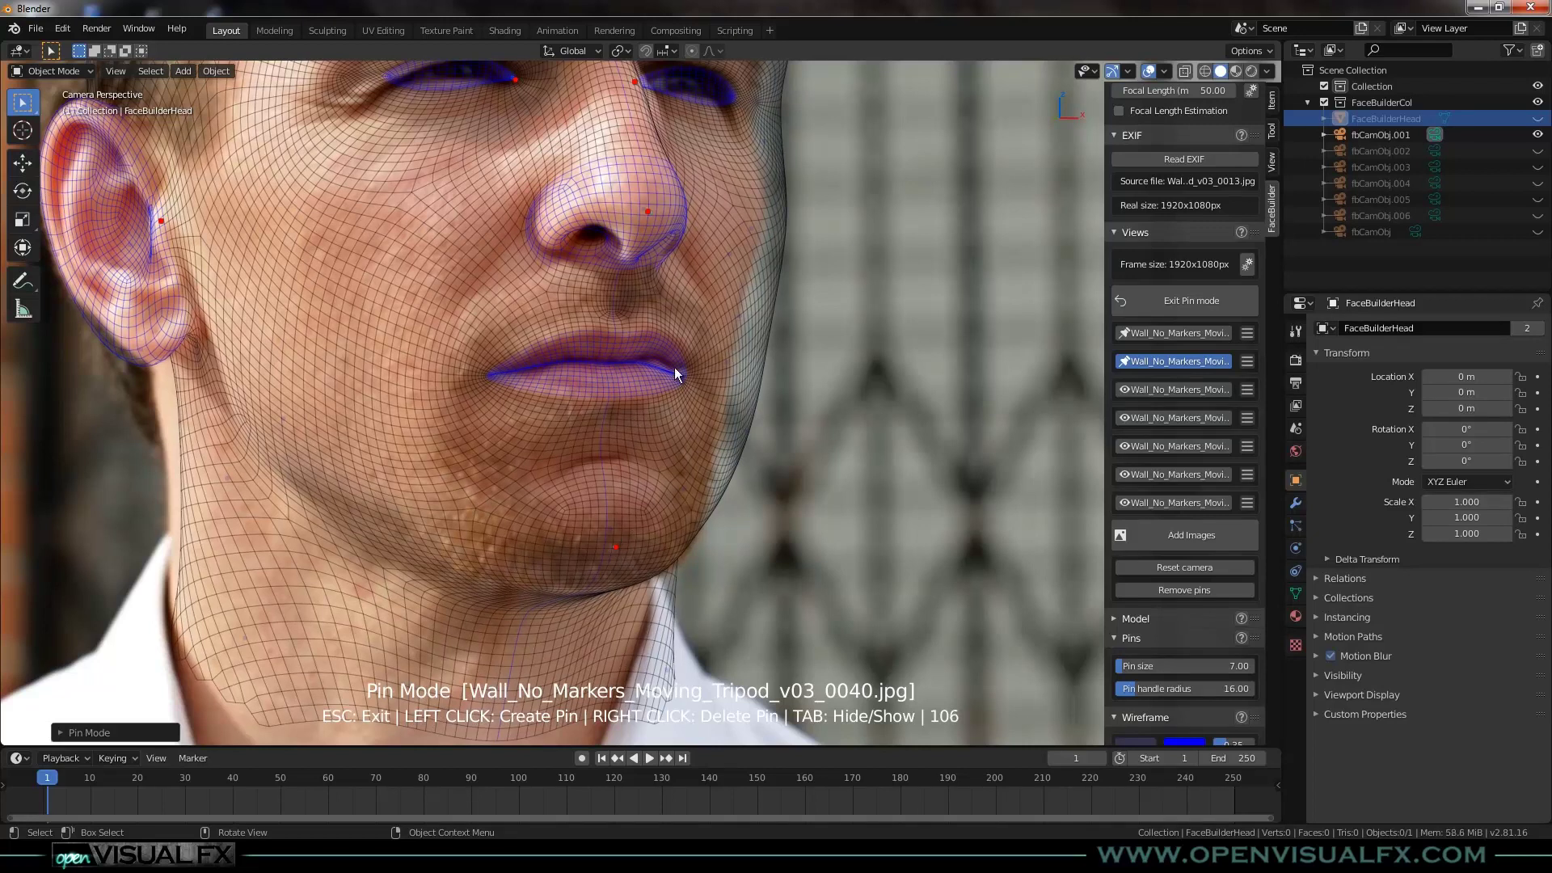
Readjust both inner eye corner pins to the eyes after the chin and ear alignment.
scroll(674, 369, "down", 3)
middle_click_drag(665, 391, 630, 579, "shift")
scroll(603, 336, "up", 5)
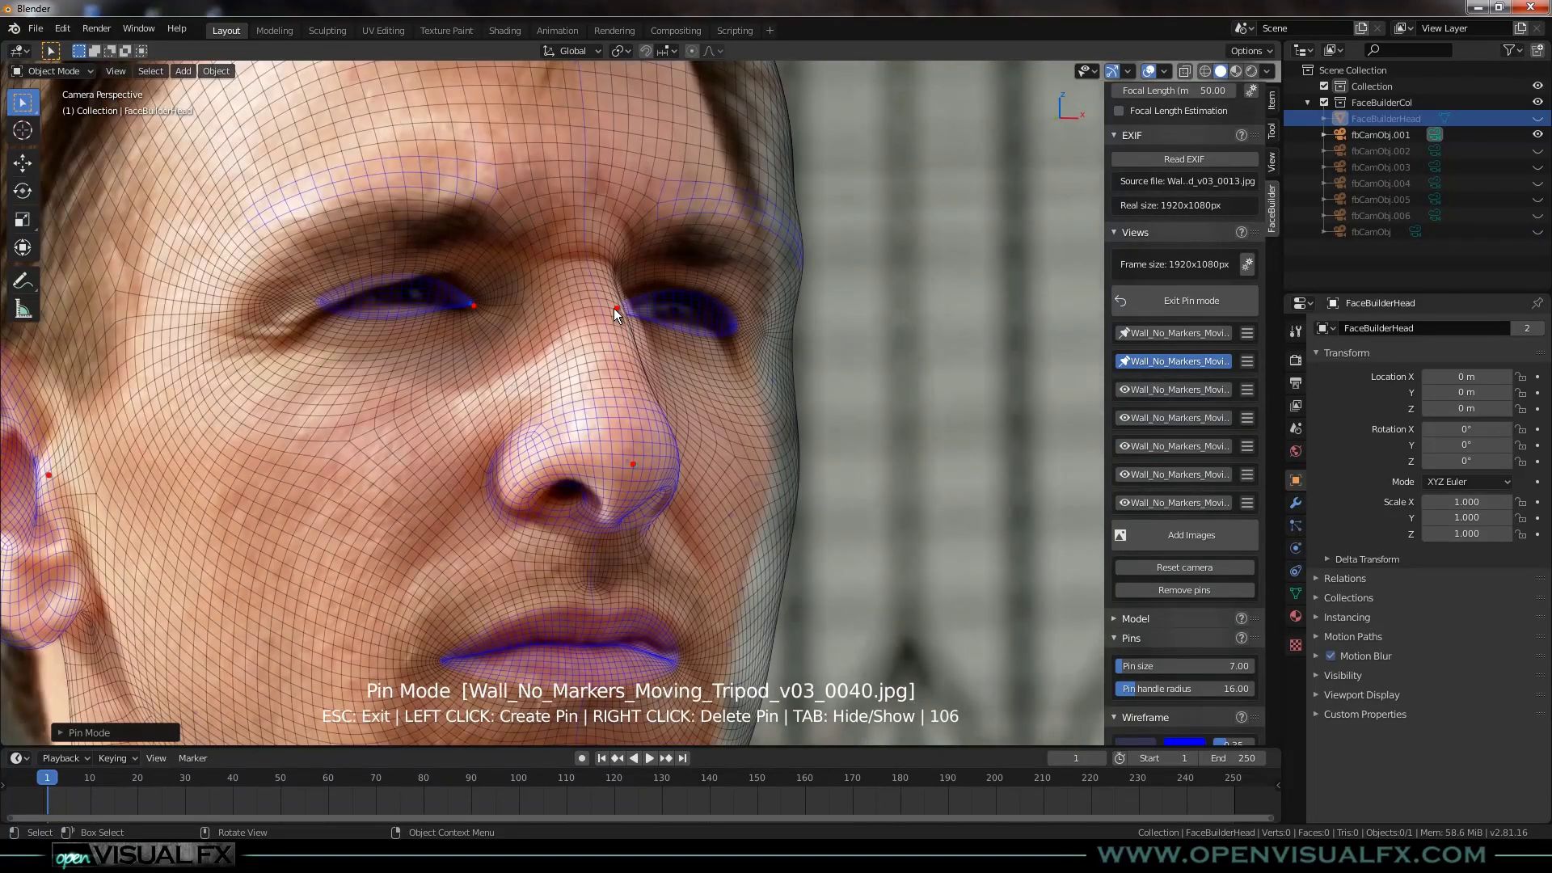
left_click_drag(614, 308, 612, 305)
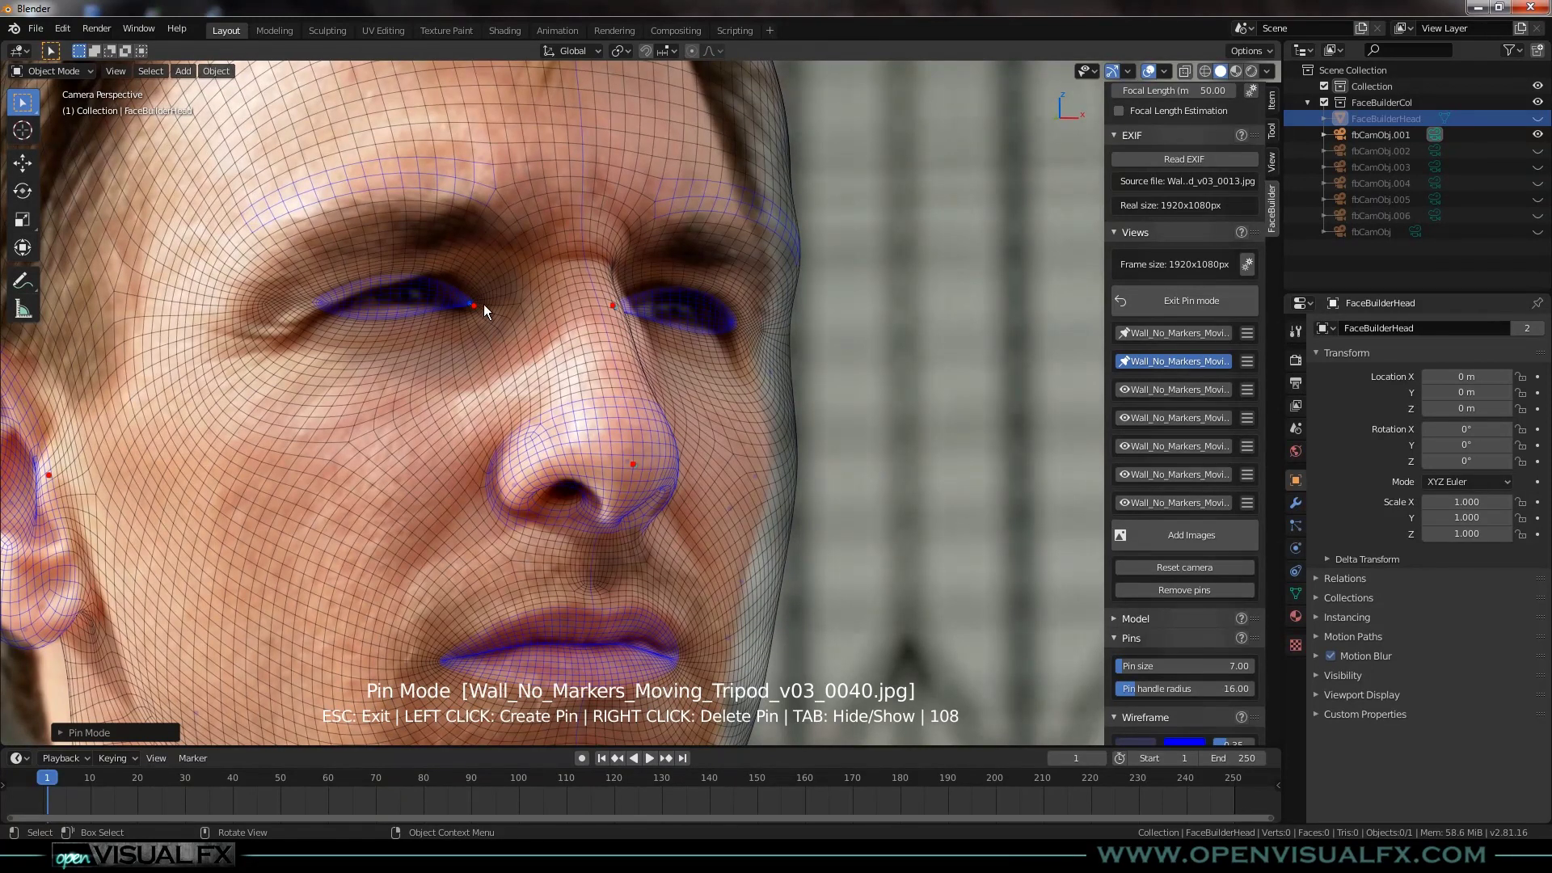
left_click_drag(475, 303, 478, 306)
Pin the outer corners of both mesh eyes to the eye corners in the three-quarter photo.
left_click_drag(317, 300, 324, 310)
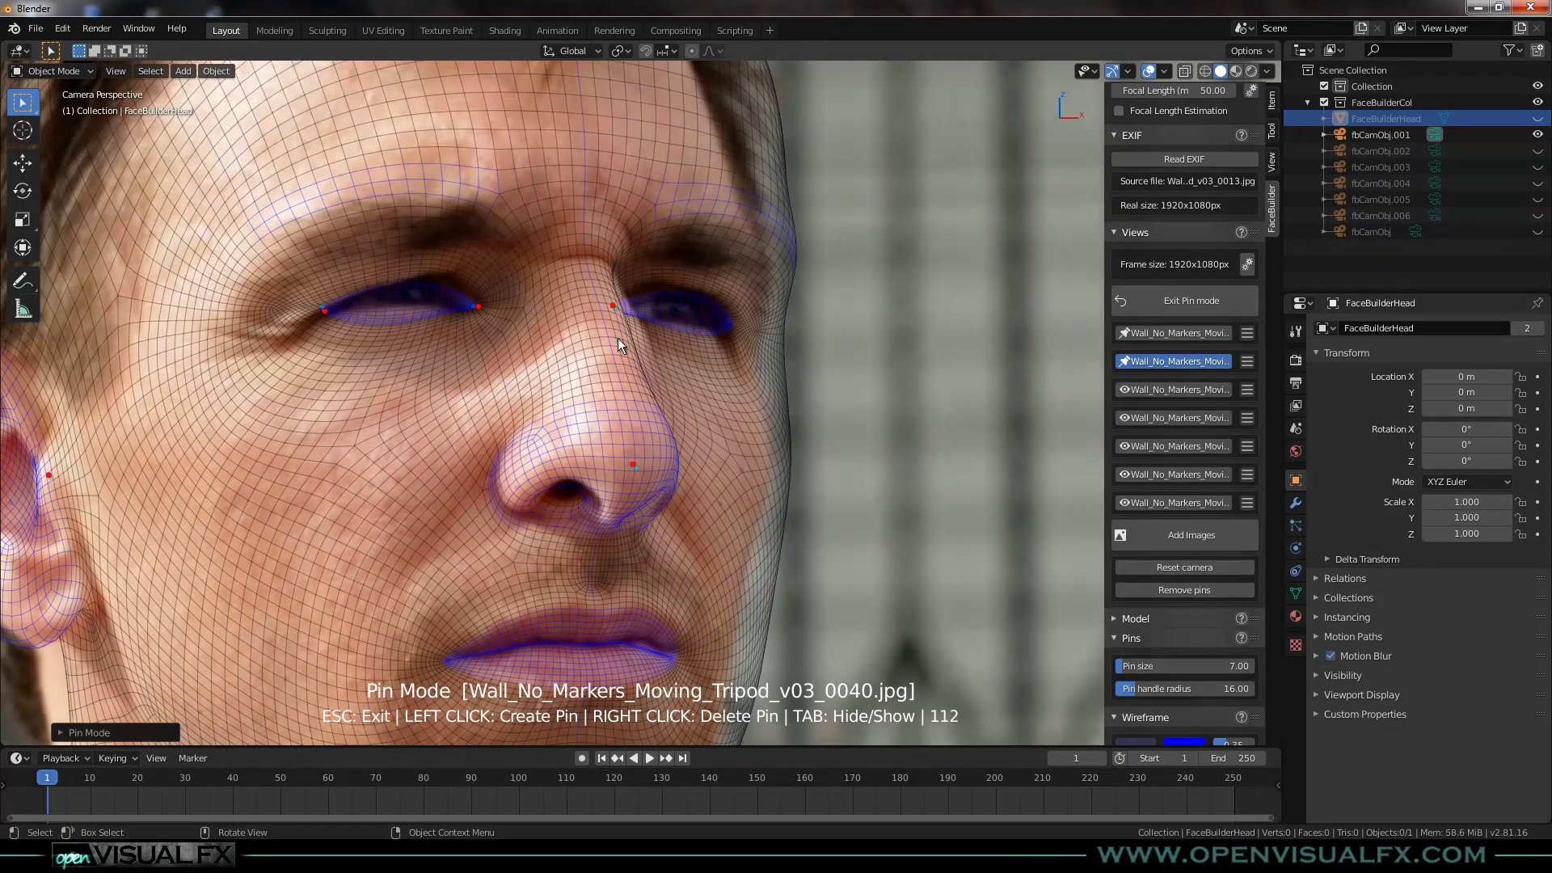
left_click(730, 330)
left_click_drag(730, 330, 730, 328)
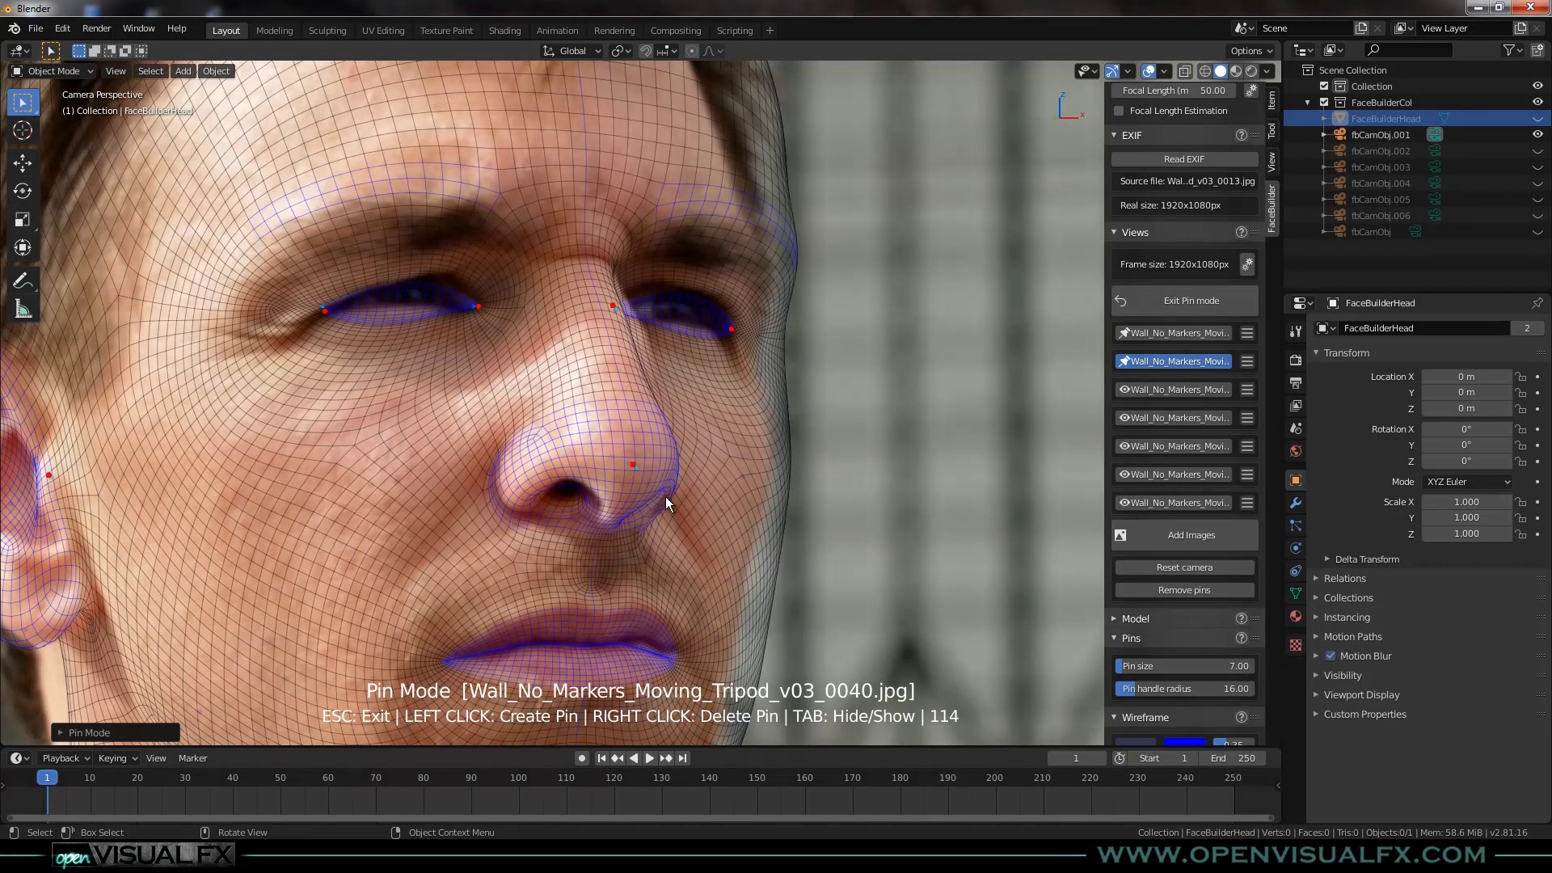
Refine the nose fit by pinning the near nostril wing and the far side of the bridge and nudging the nose tip pin.
left_click(530, 480)
left_click_drag(632, 464, 633, 463)
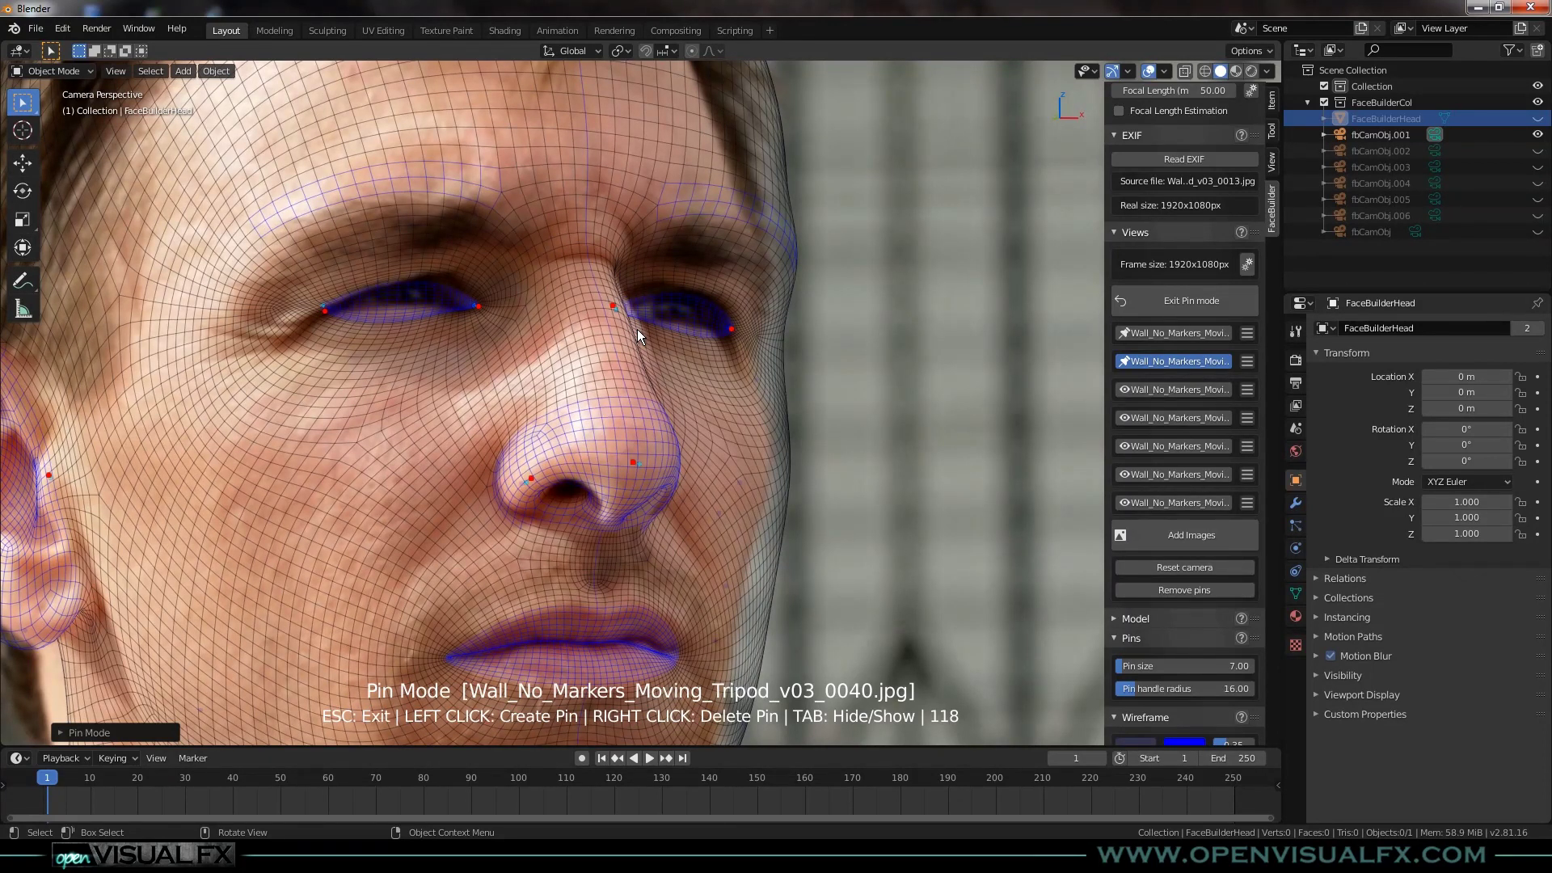
key("Tab")
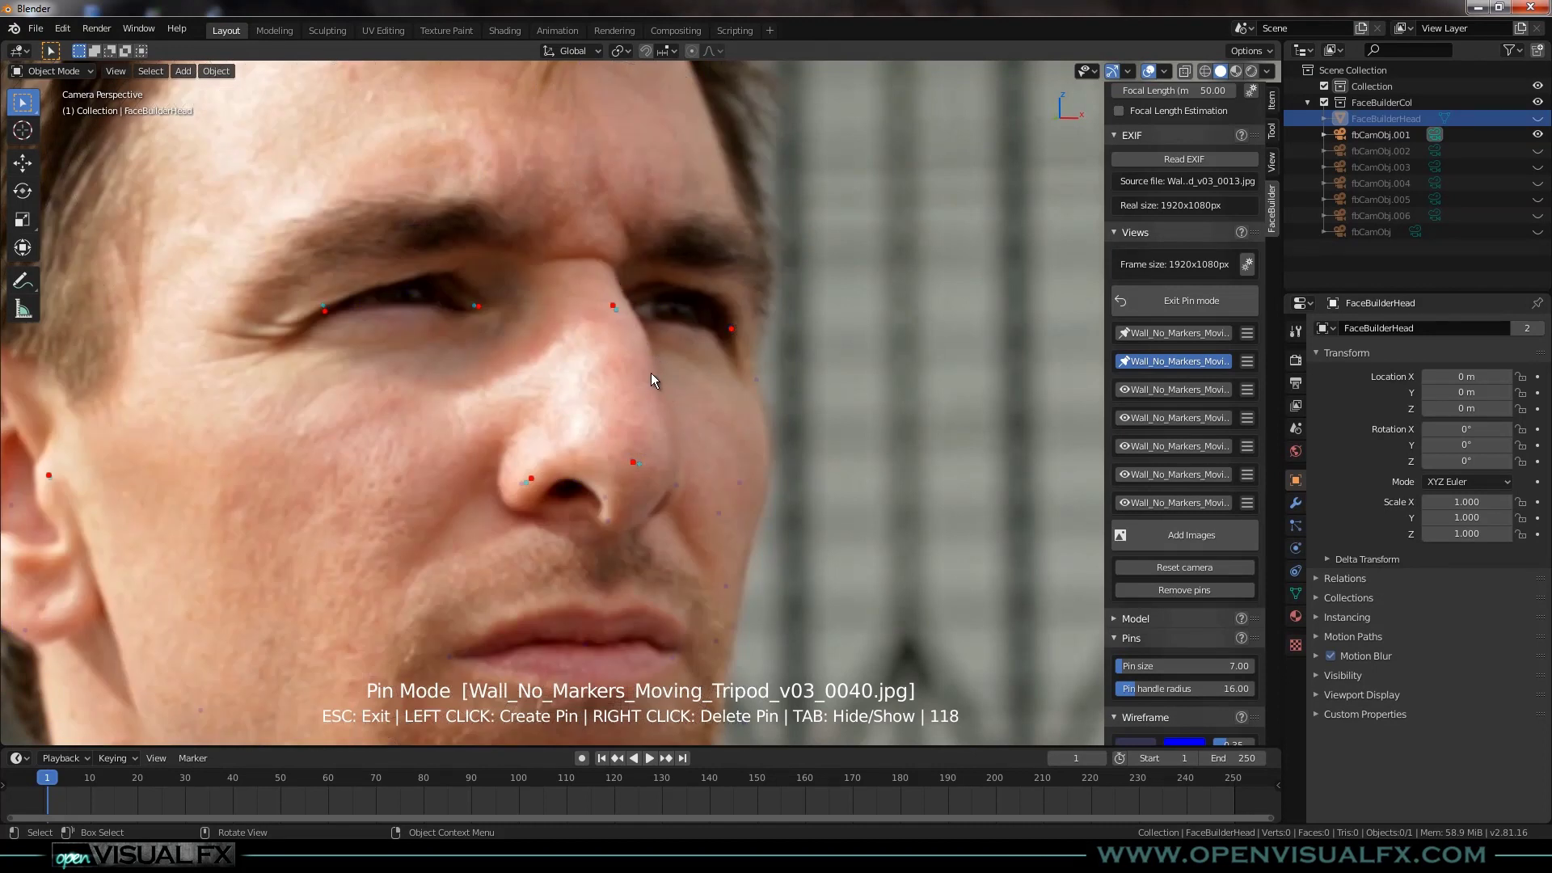
key("Tab")
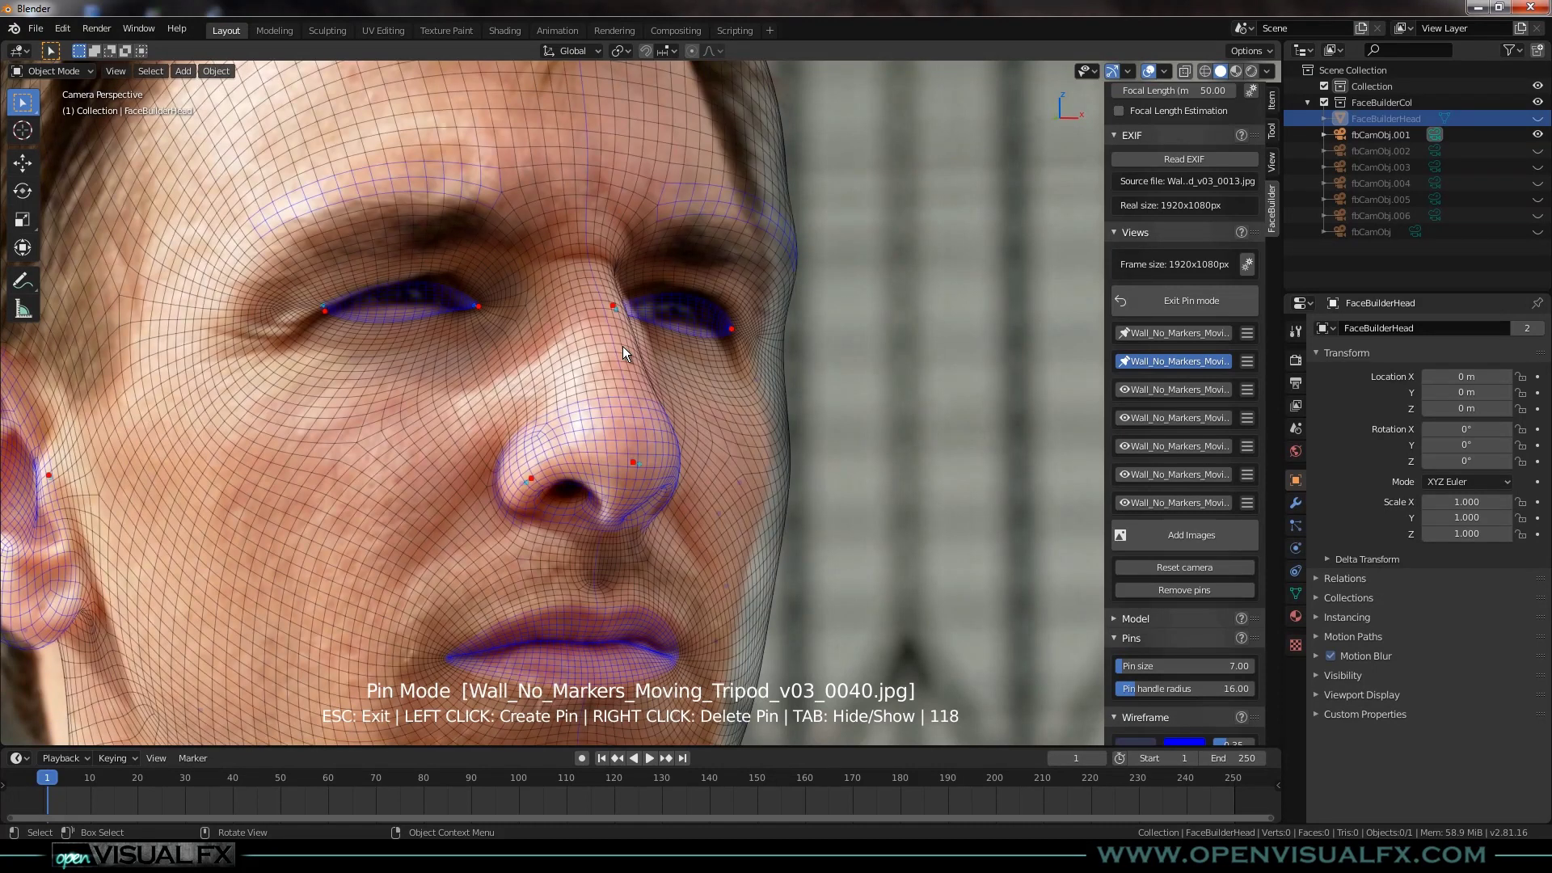
left_click_drag(629, 330, 643, 328)
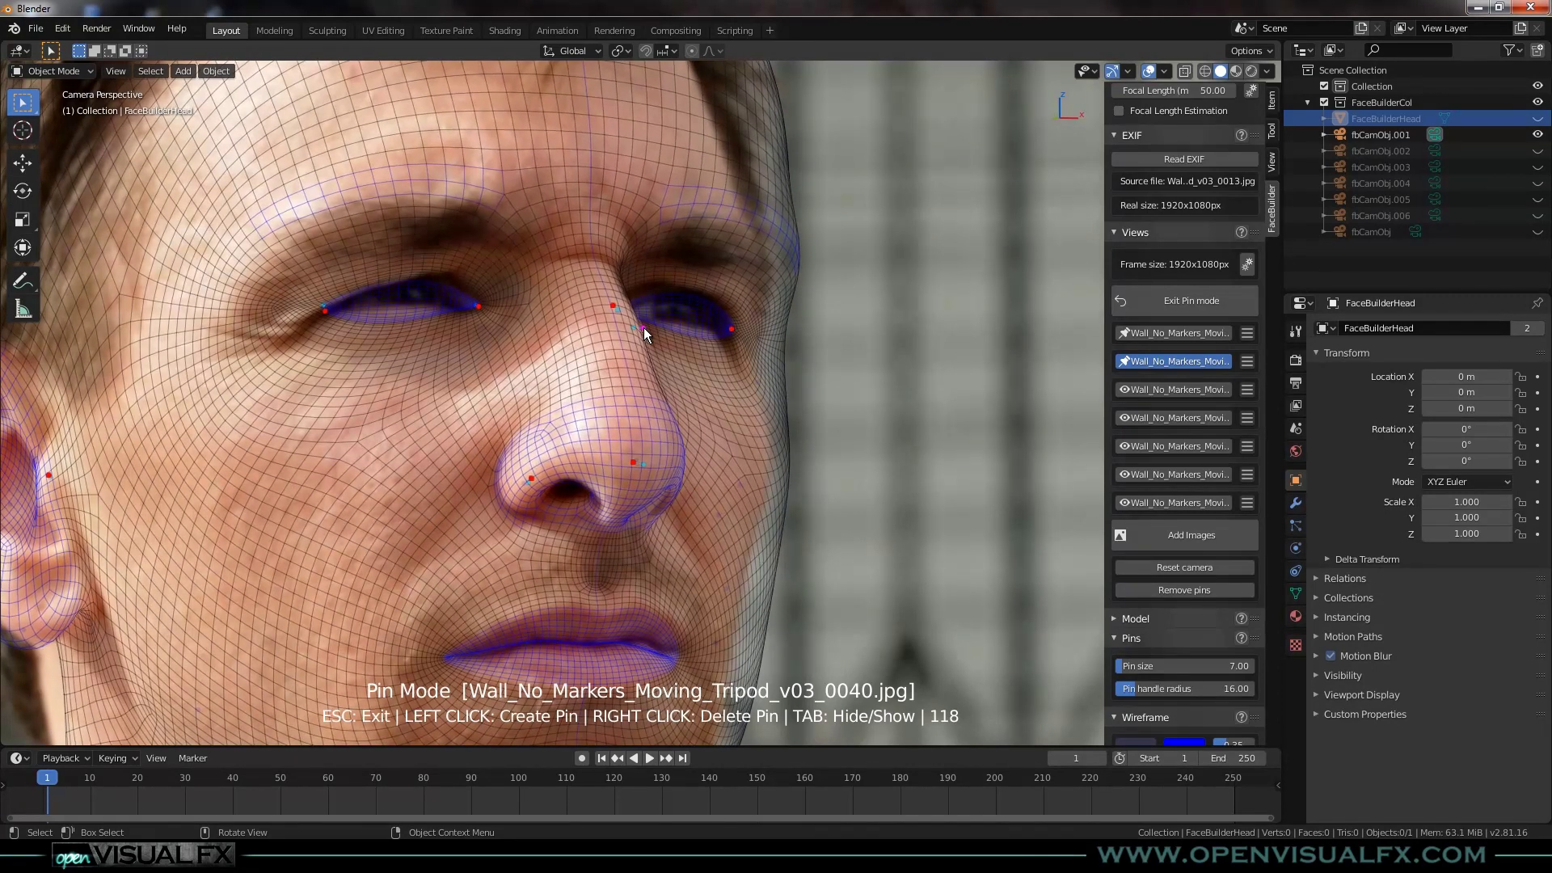
Pin the centre of the mesh's lip line and both mouth corners to the mouth in the three-quarter photo.
scroll(634, 586, "down", 2)
middle_click_drag(640, 589, 632, 472, "shift")
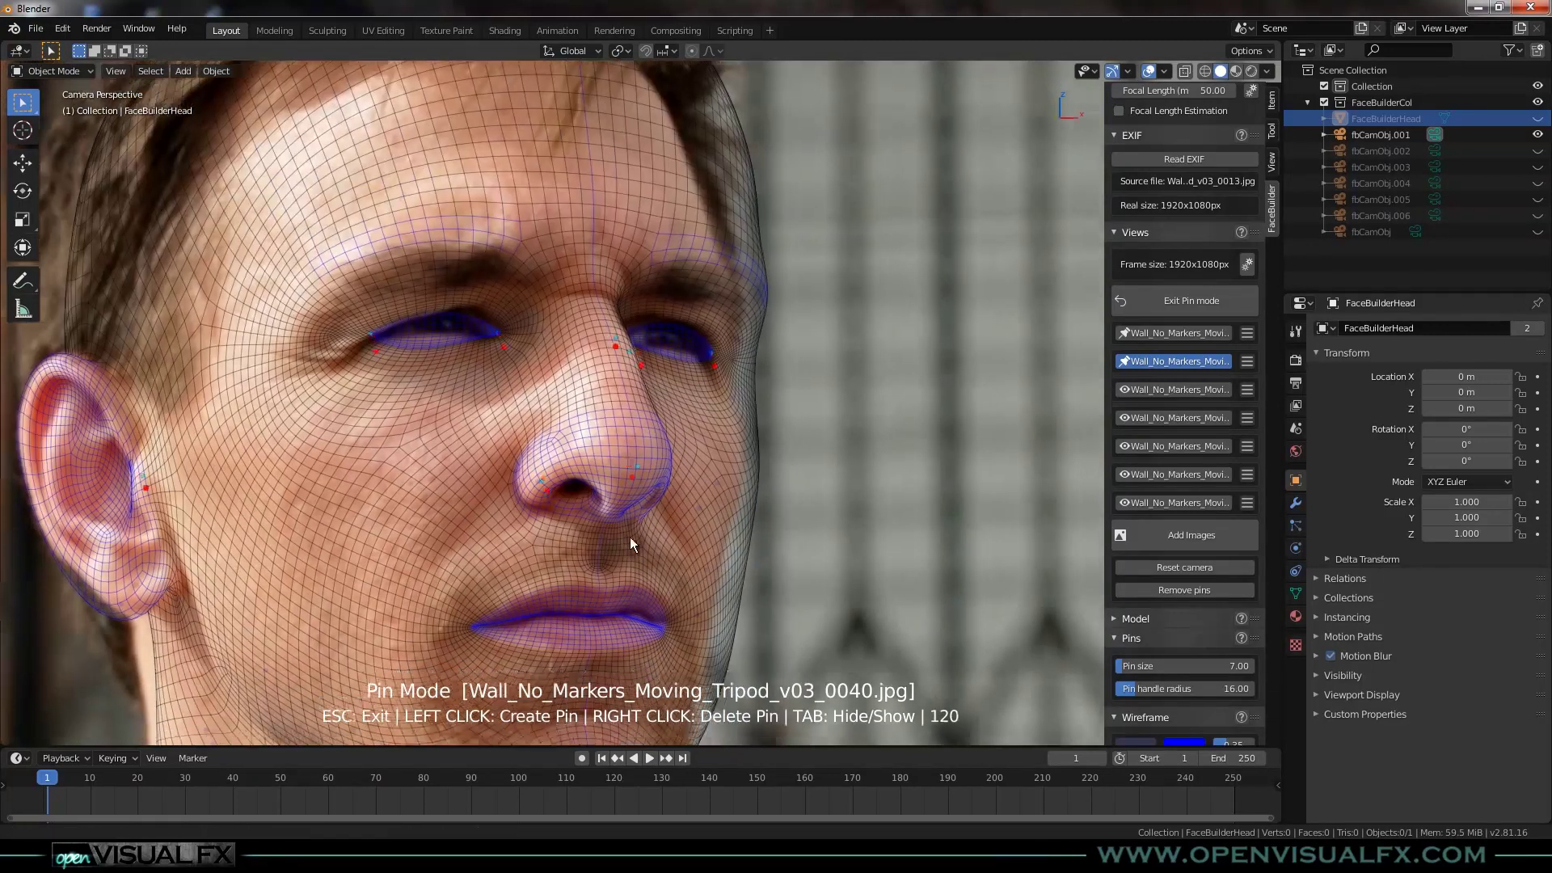
scroll(632, 472, "up", 2)
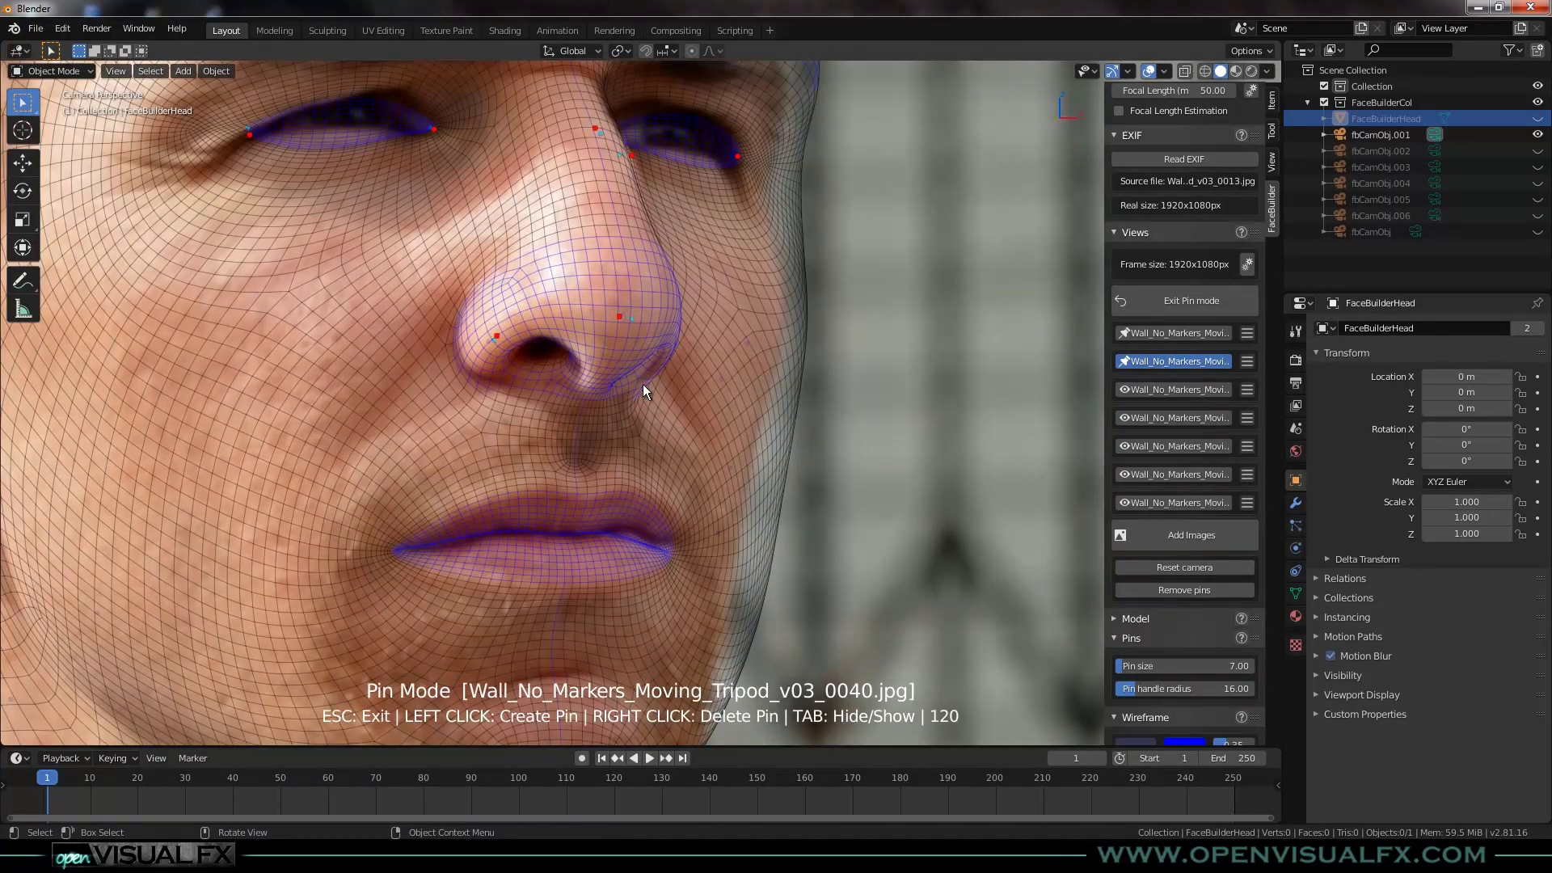
scroll(613, 485, "down", 3)
scroll(577, 538, "up", 4)
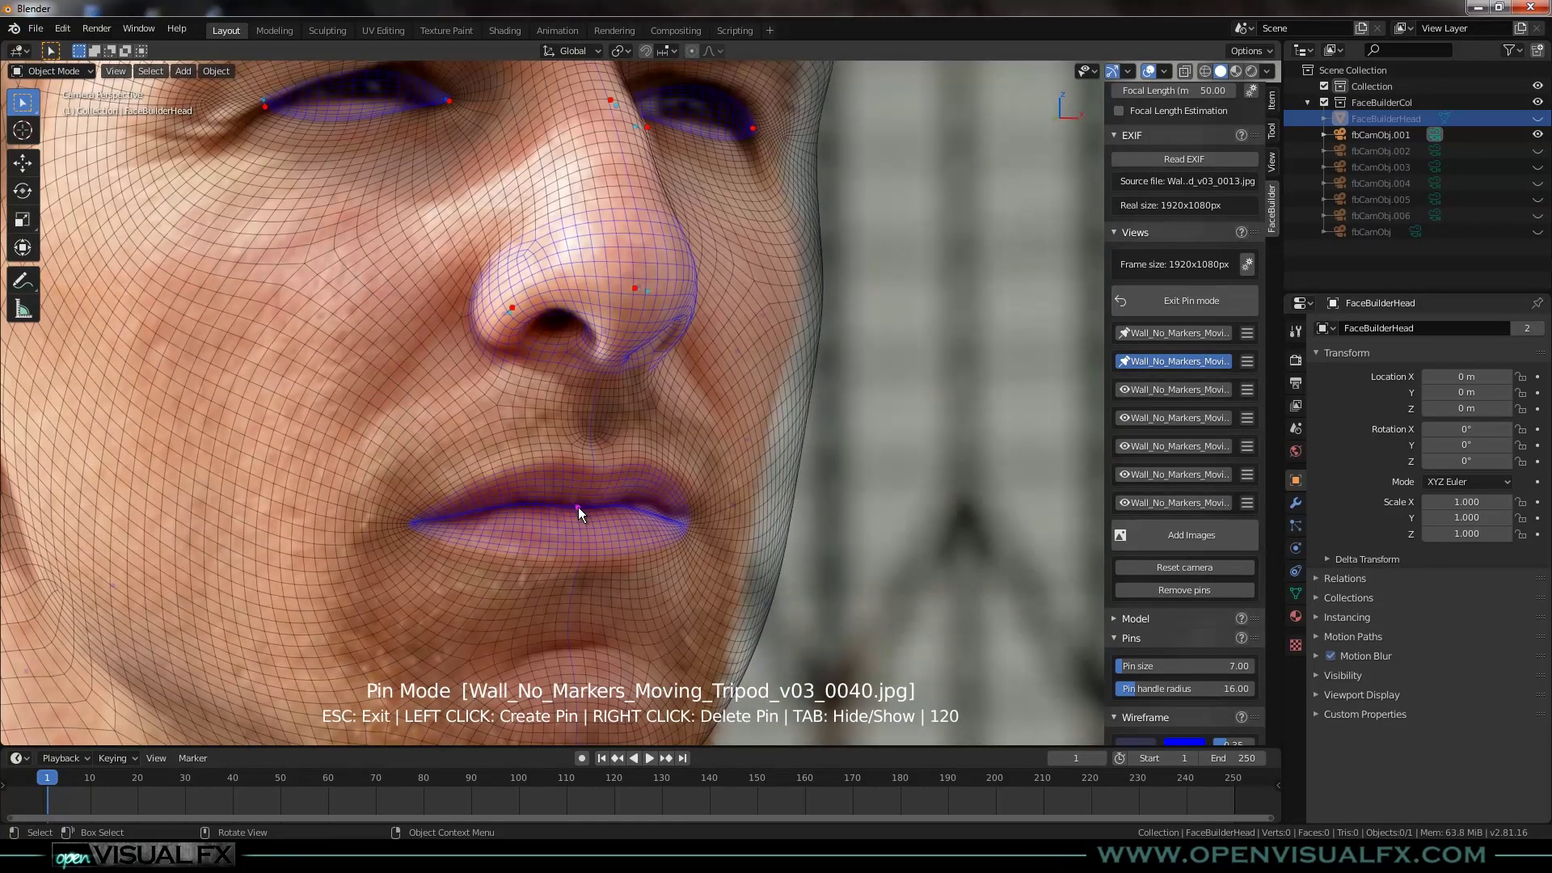
left_click(676, 521)
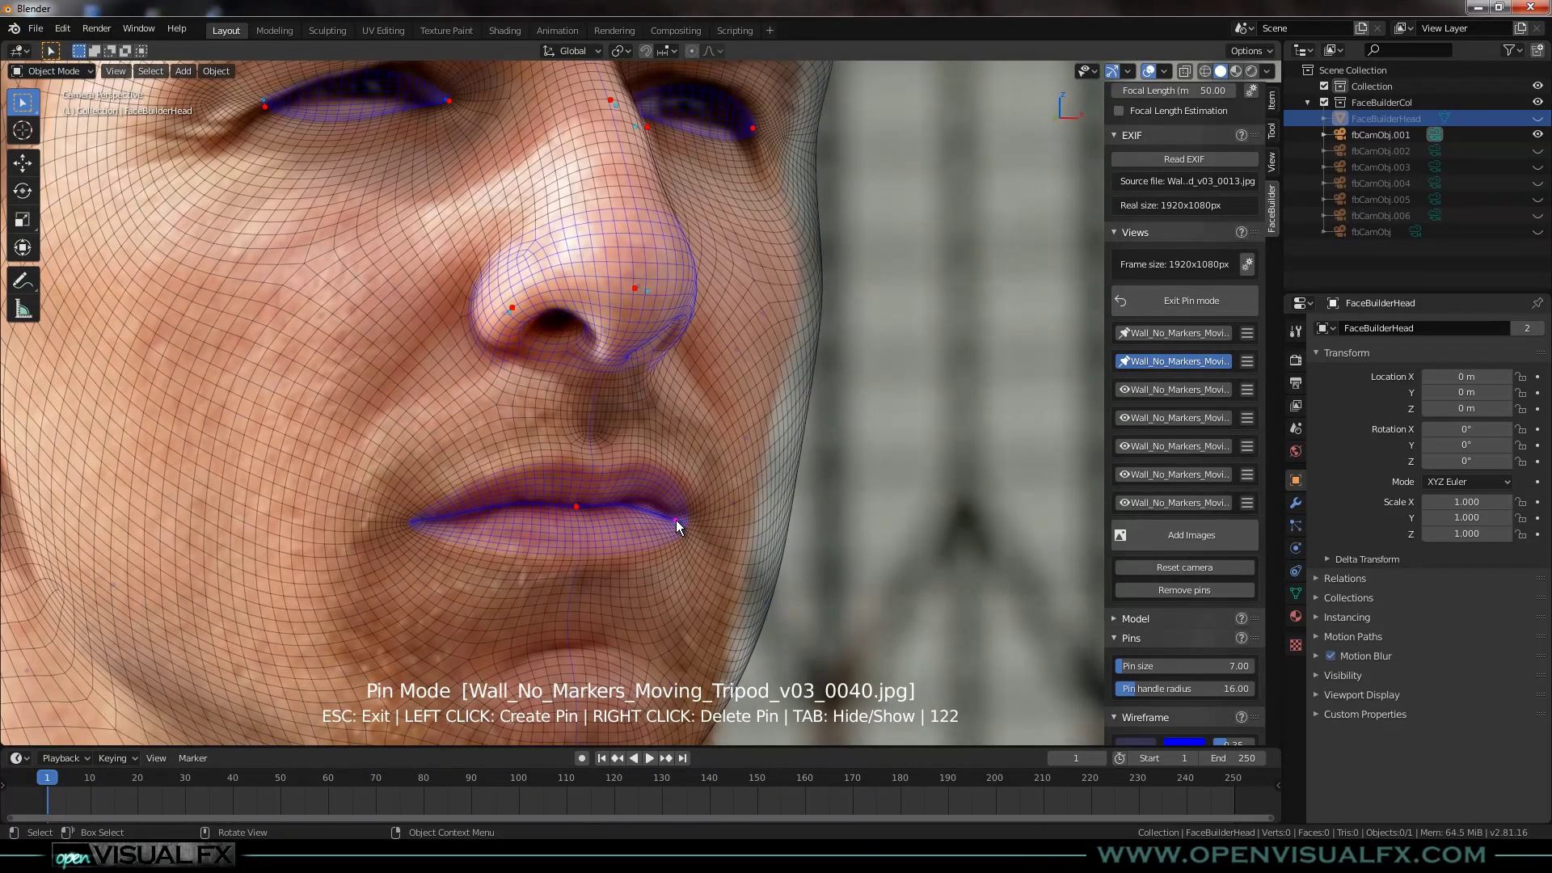
left_click(417, 526)
scroll(744, 414, "down", 4)
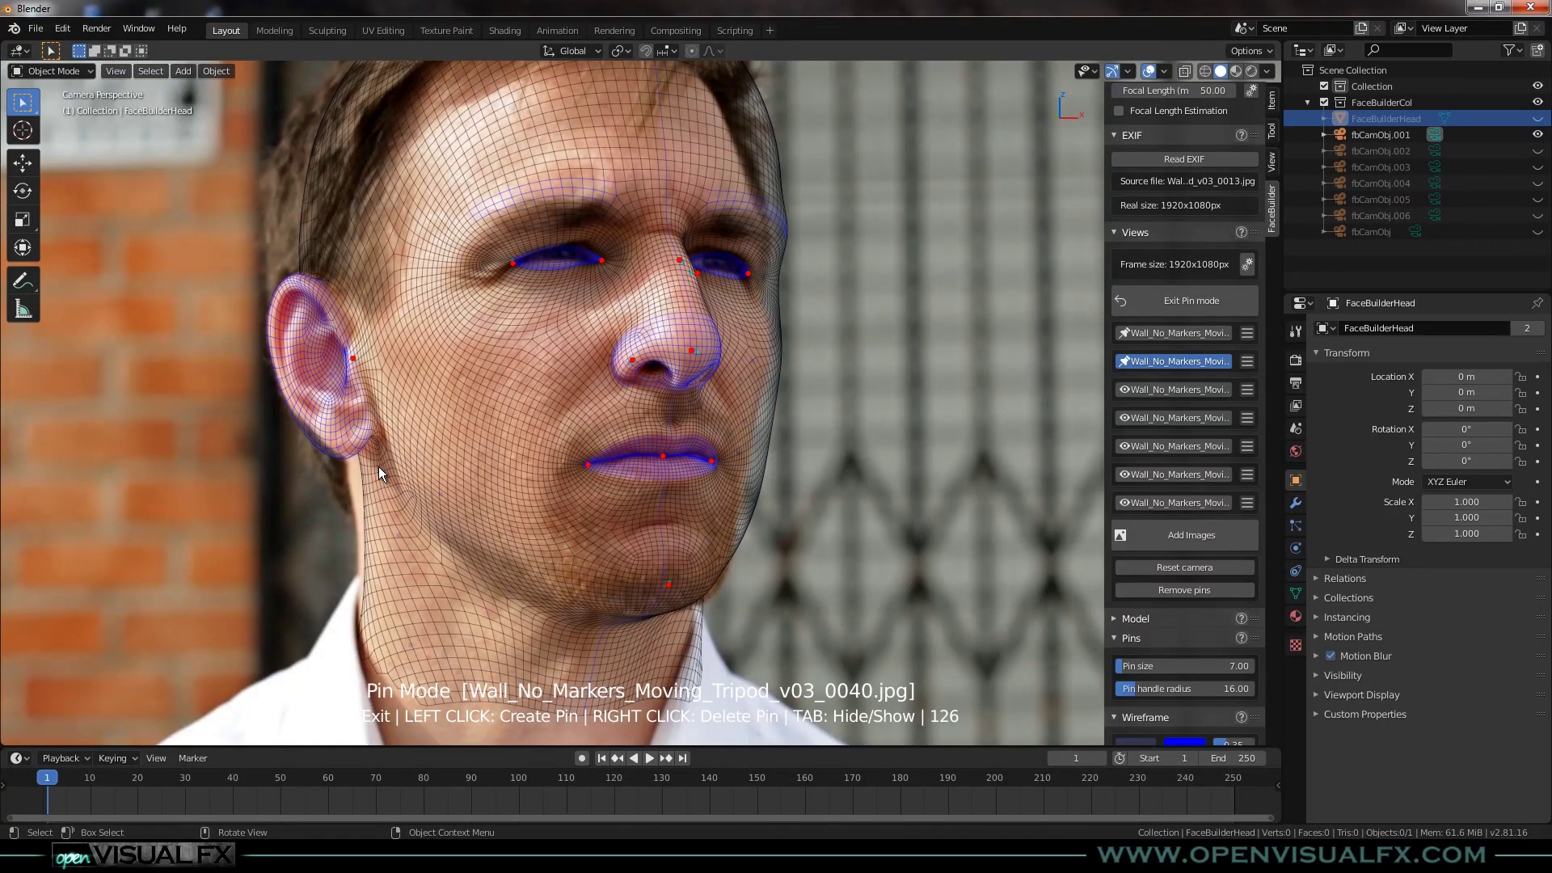
Pin the near side of the neck below the earlobe and at its base, matching the mesh to the photo's neck outline.
left_click_drag(378, 483, 373, 487)
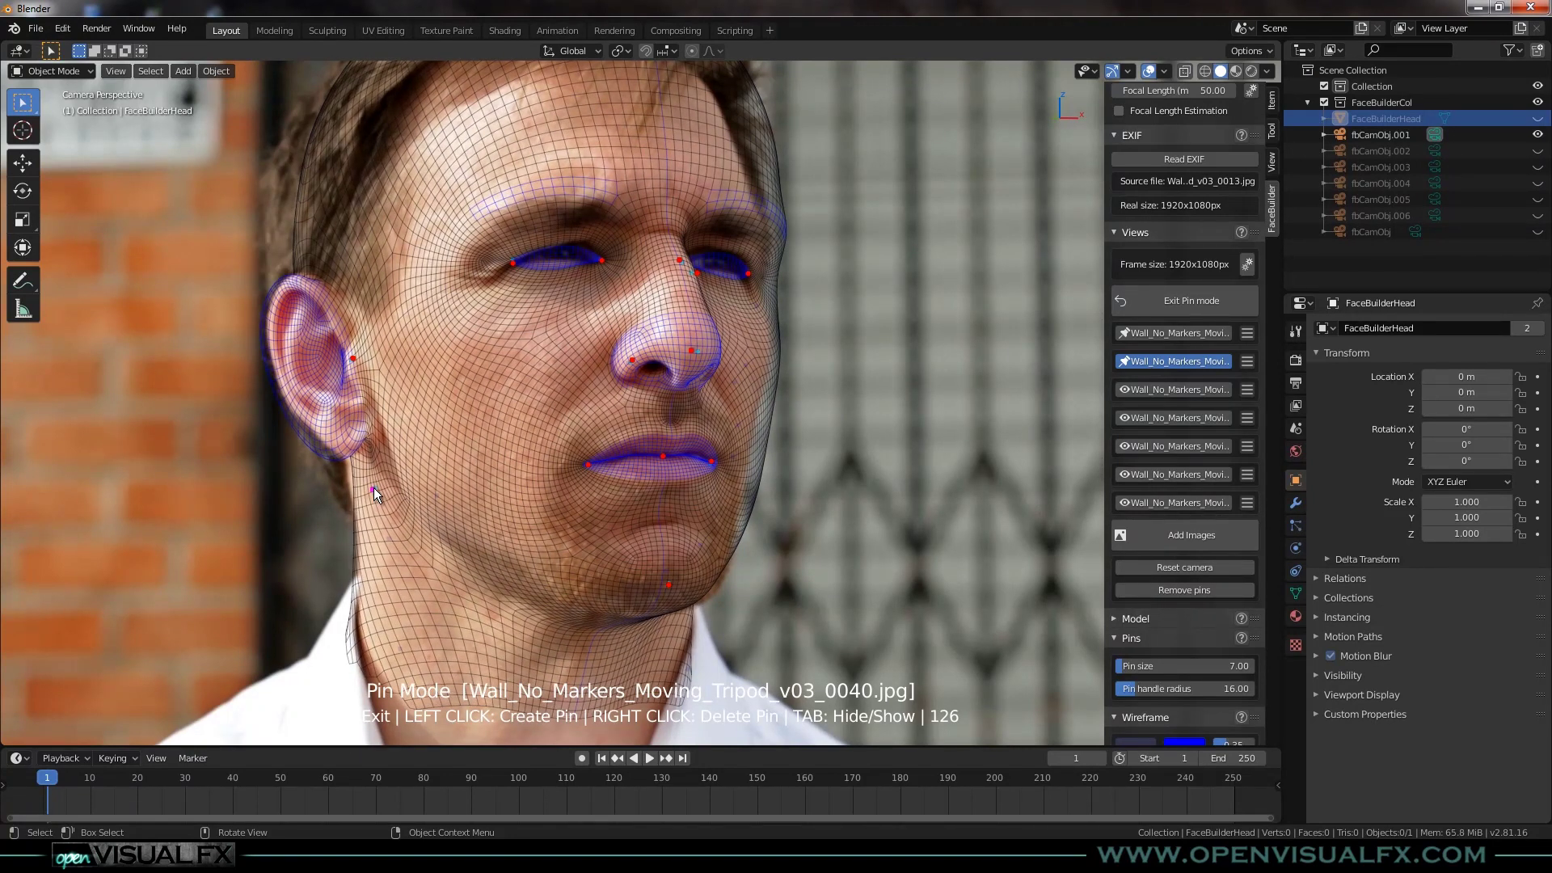
scroll(374, 488, "up", 3)
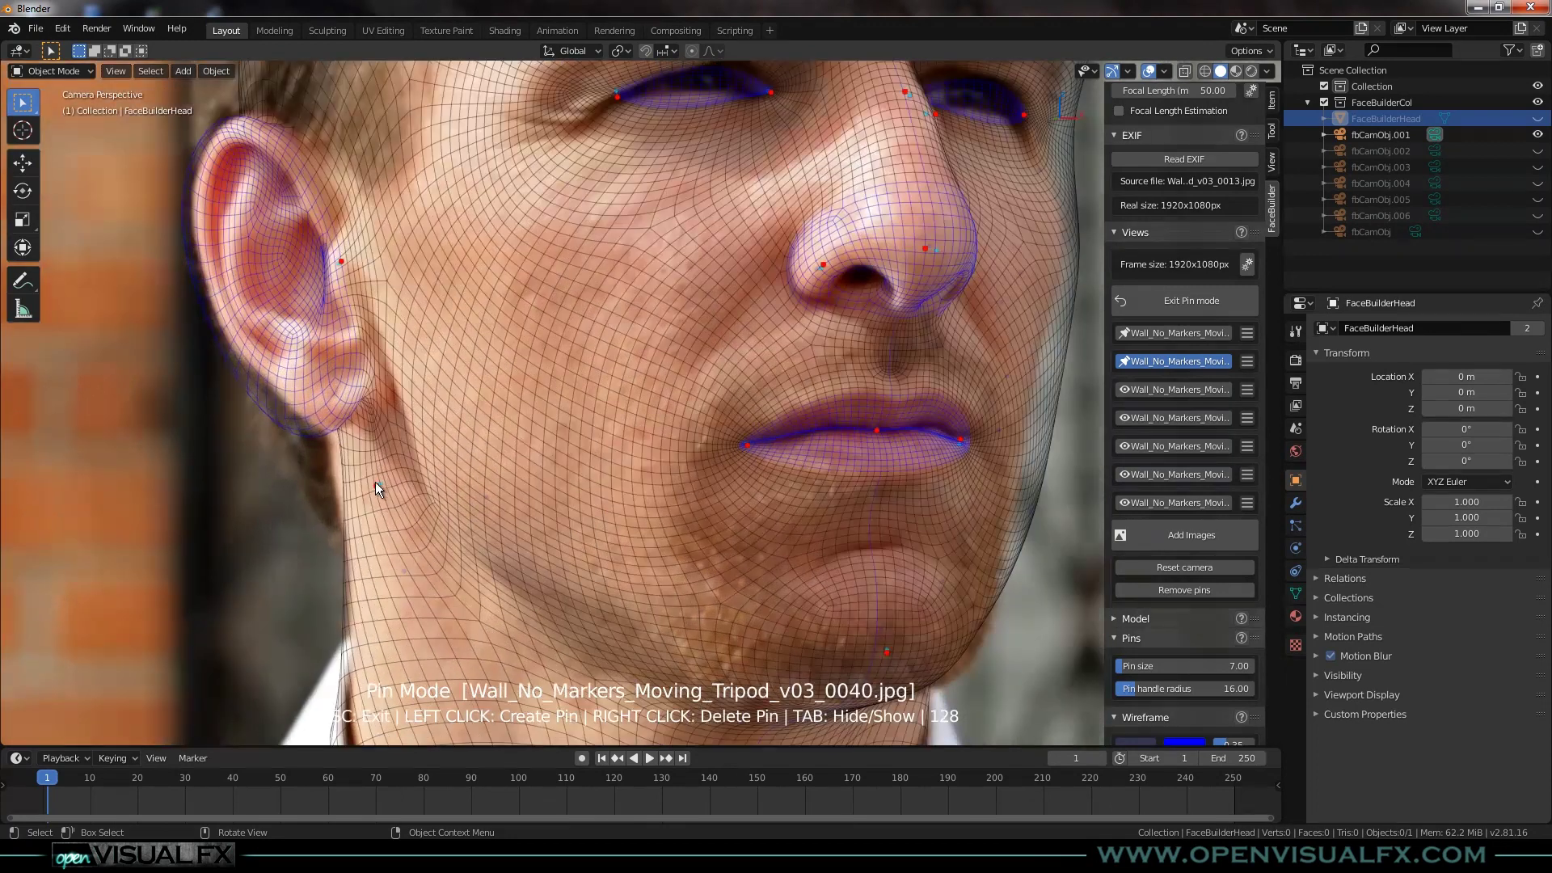
scroll(391, 515, "down", 2)
left_click_drag(375, 692, 383, 696)
left_click_drag(375, 488, 368, 492)
scroll(368, 488, "down", 2)
scroll(369, 492, "up", 2)
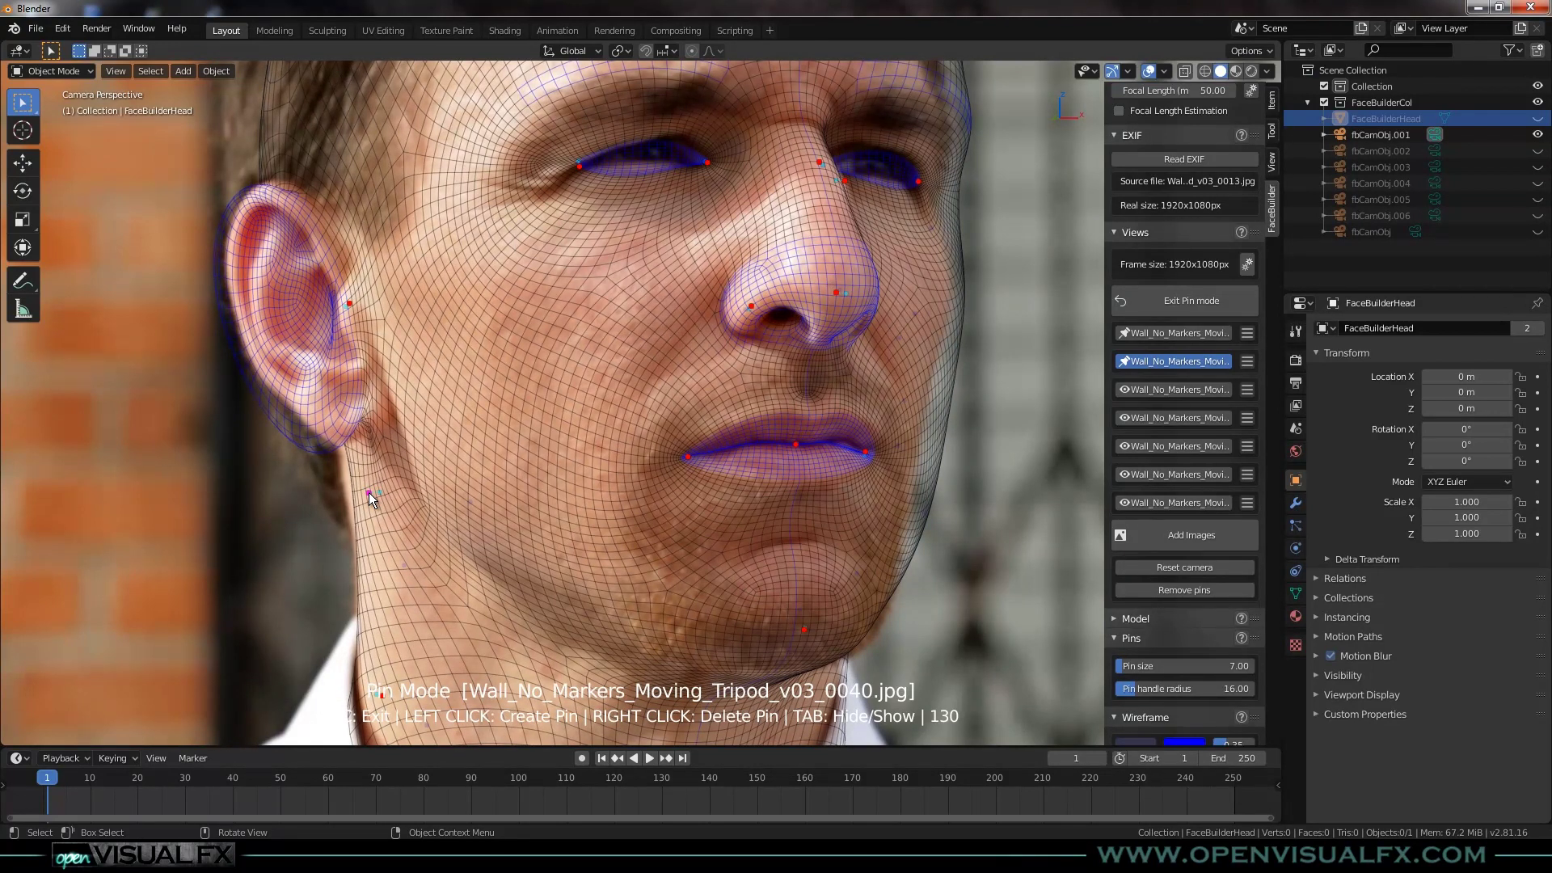
Pin the far side of the mesh neck to the neck edge at the shirt collar and nudge the chin pin.
scroll(697, 506, "down", 2)
middle_click_drag(751, 578, 678, 464, "shift")
scroll(730, 555, "up", 2)
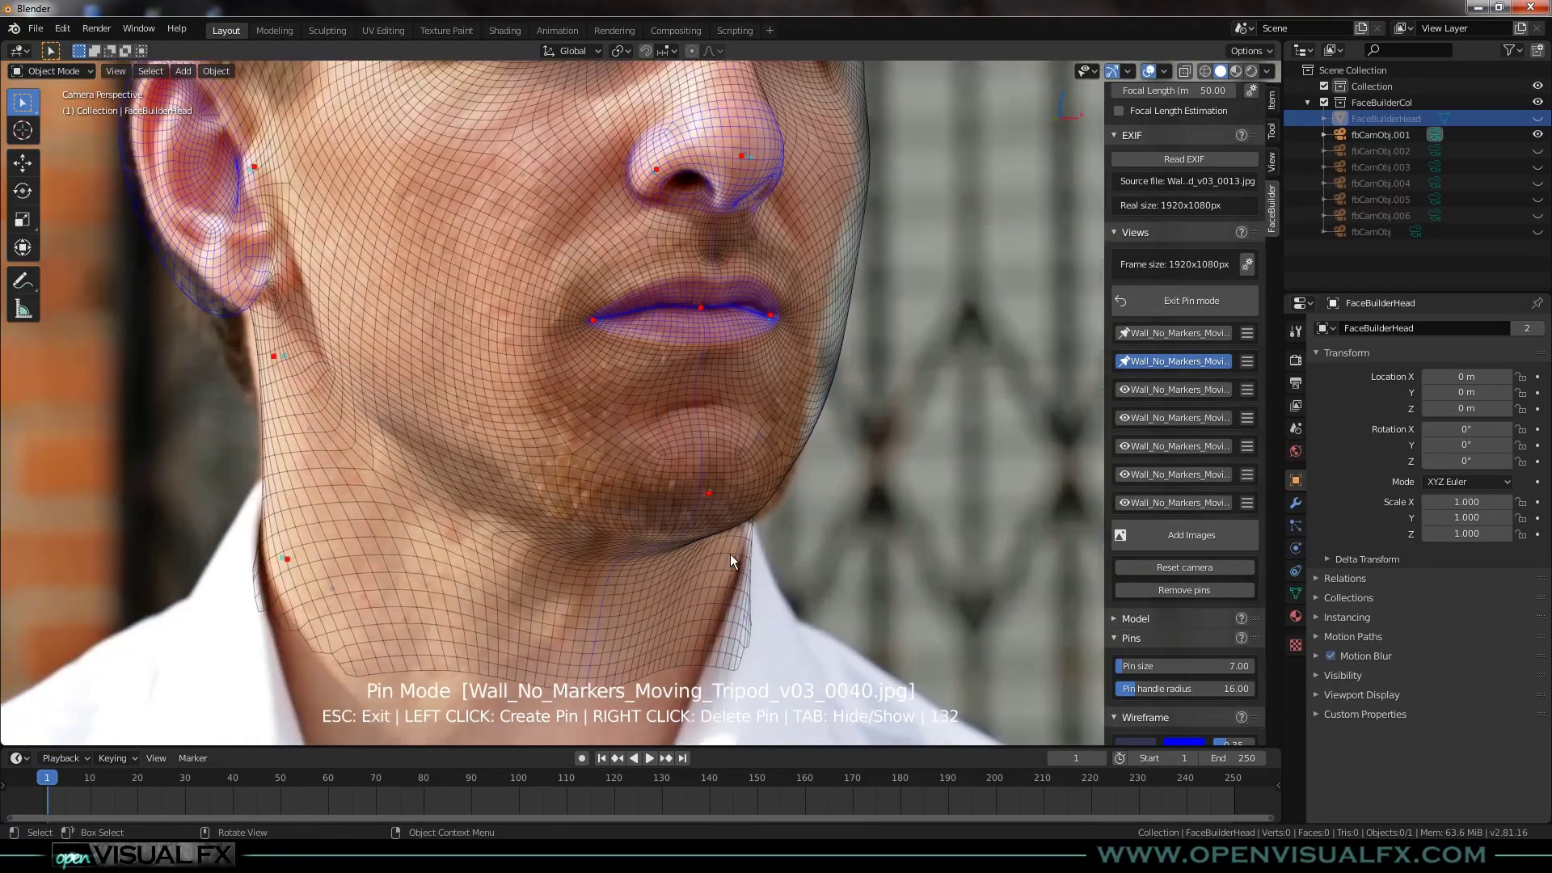
scroll(739, 604, "down", 2)
left_click_drag(738, 604, 731, 628)
scroll(730, 627, "up", 2)
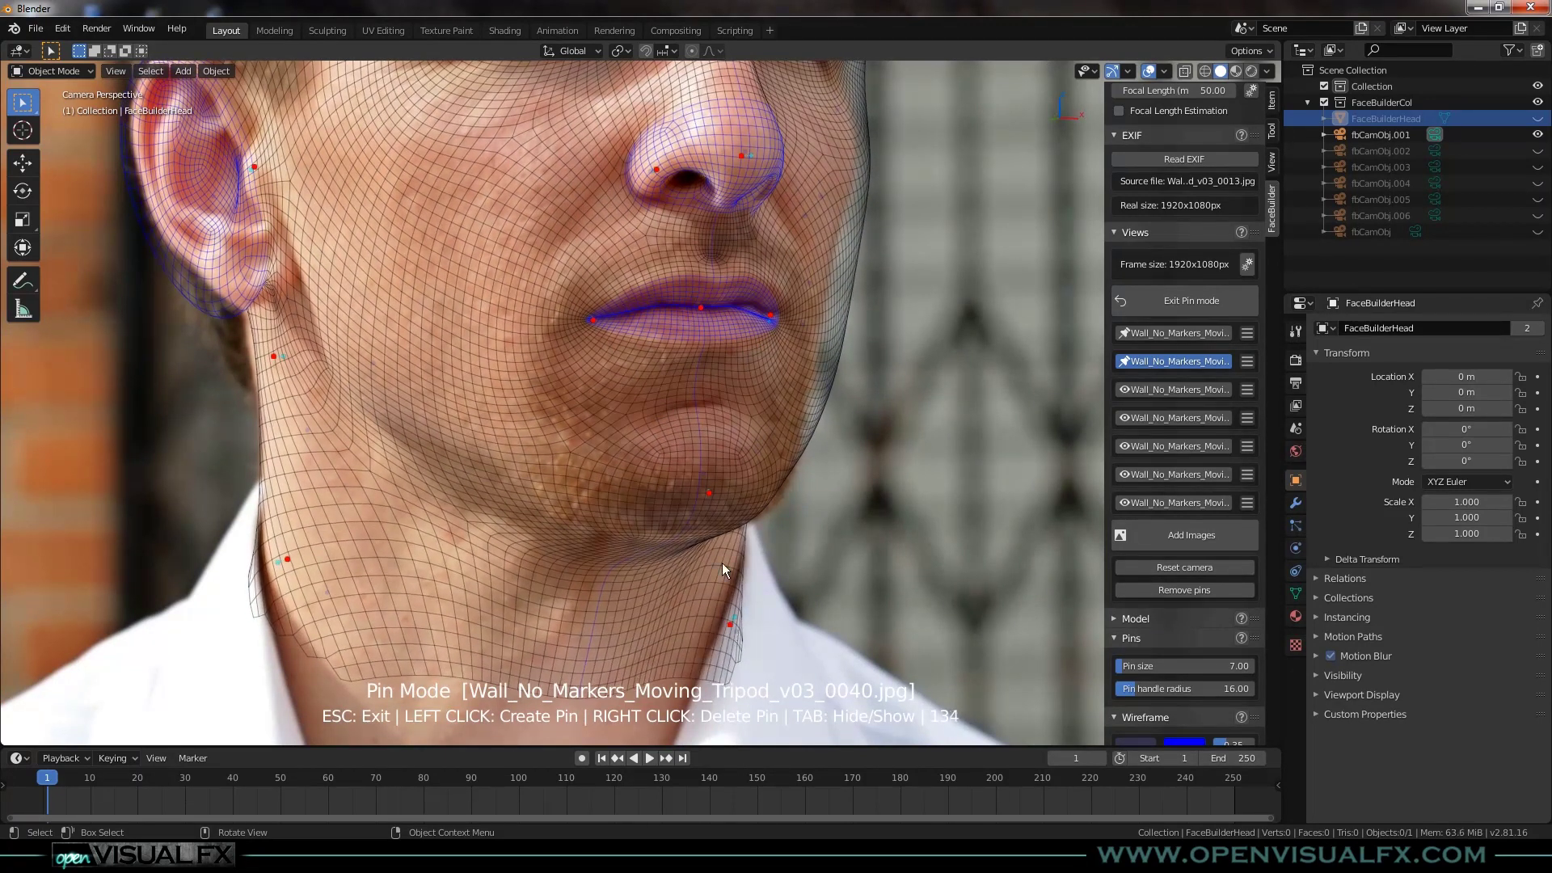
left_click_drag(711, 494, 714, 495)
scroll(715, 495, "down", 3)
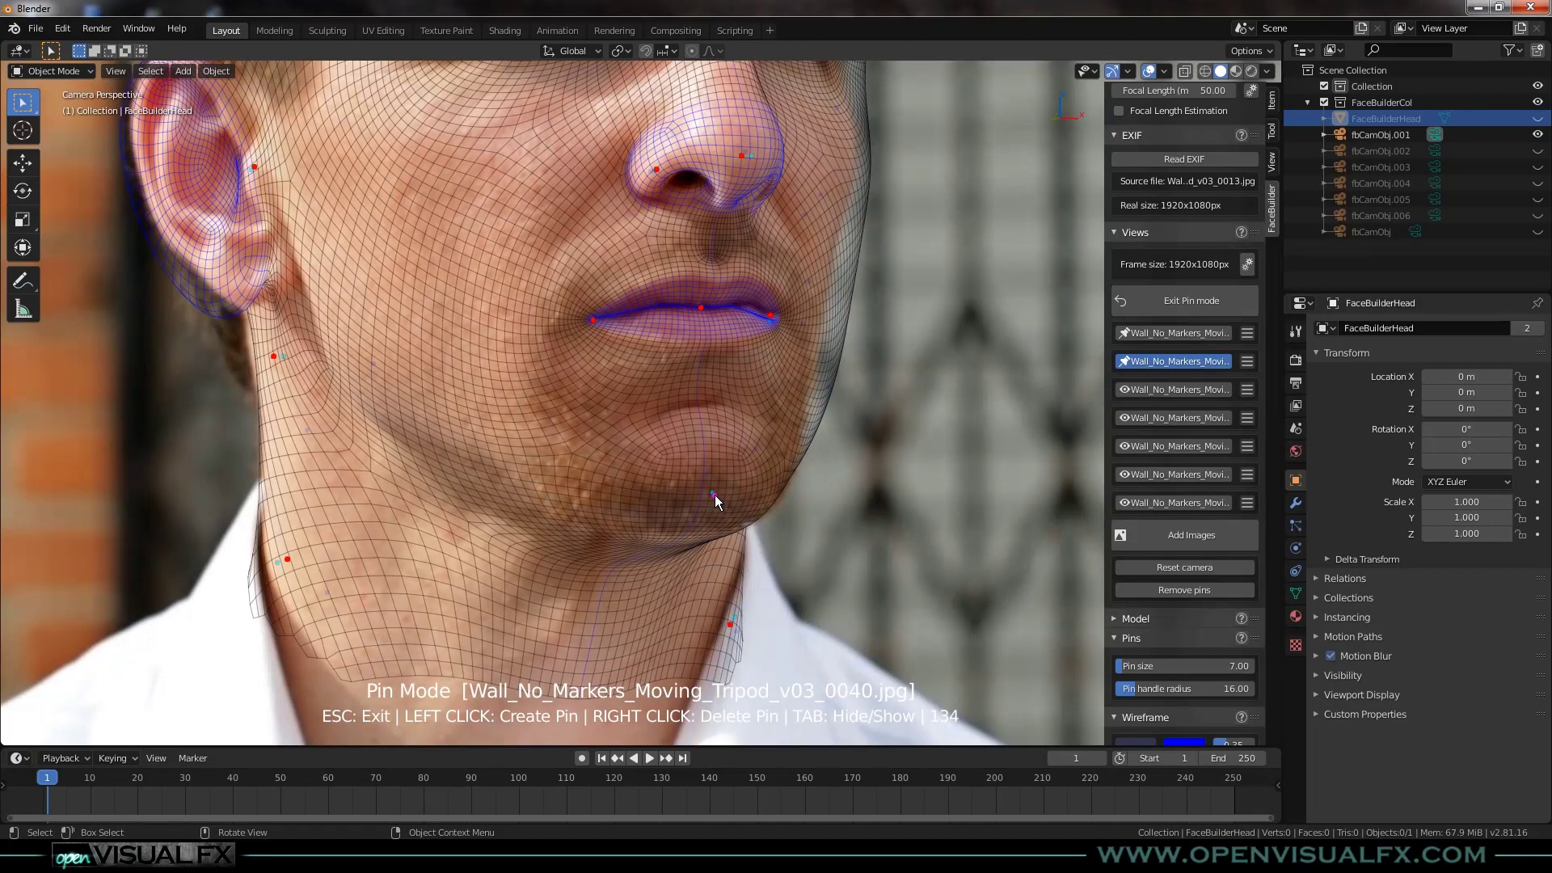
Nudge the pins at the far mouth corner and the lip centre to follow the lip line in the photo.
scroll(714, 508, "up", 2)
scroll(715, 511, "up", 1)
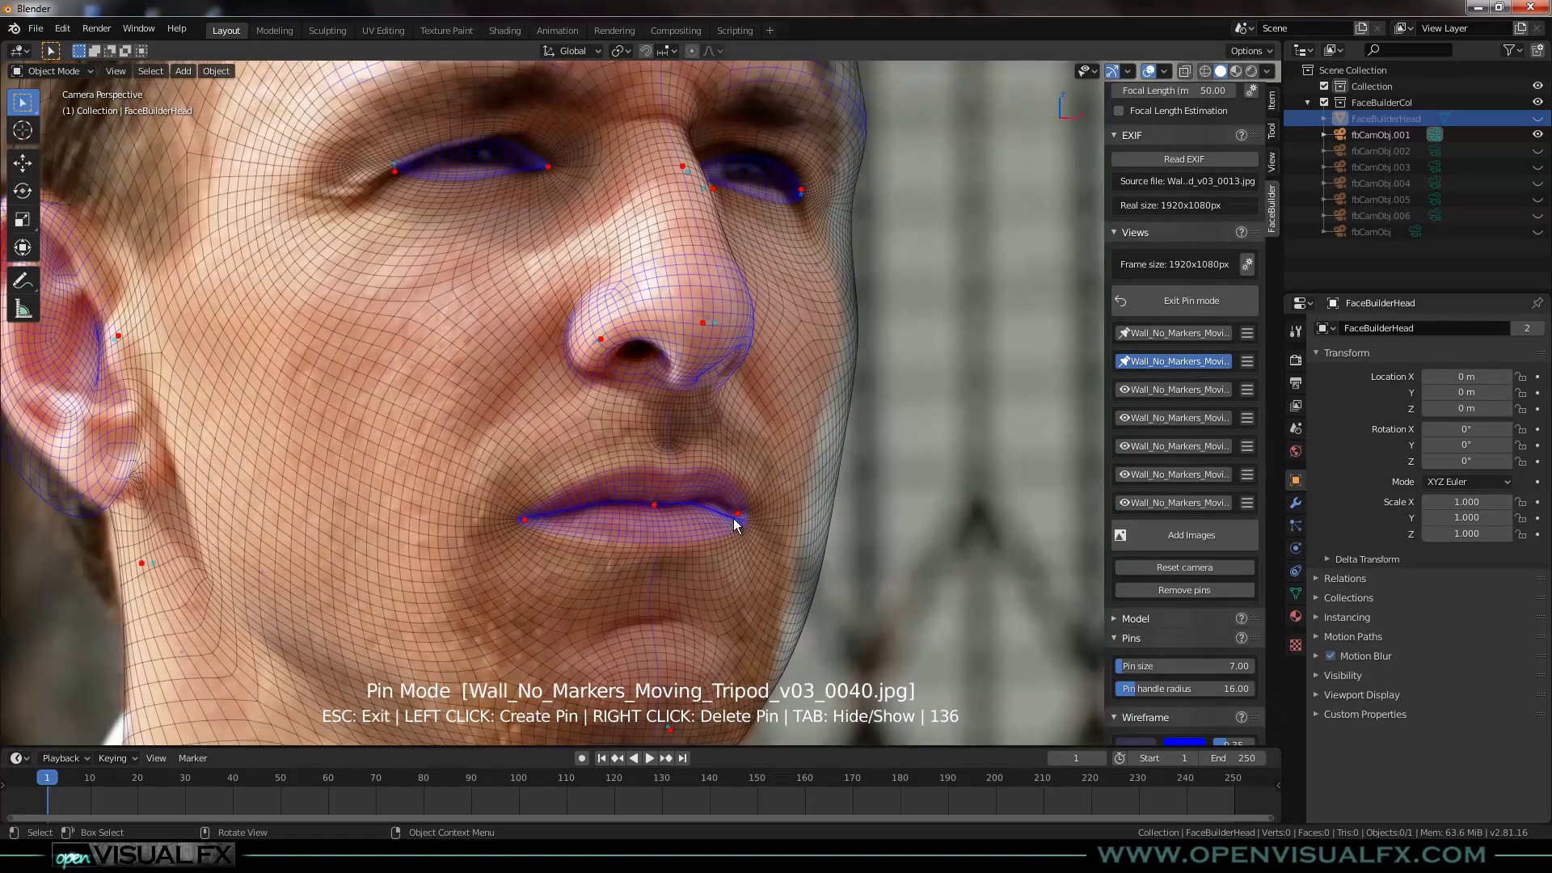
left_click_drag(739, 517, 658, 503)
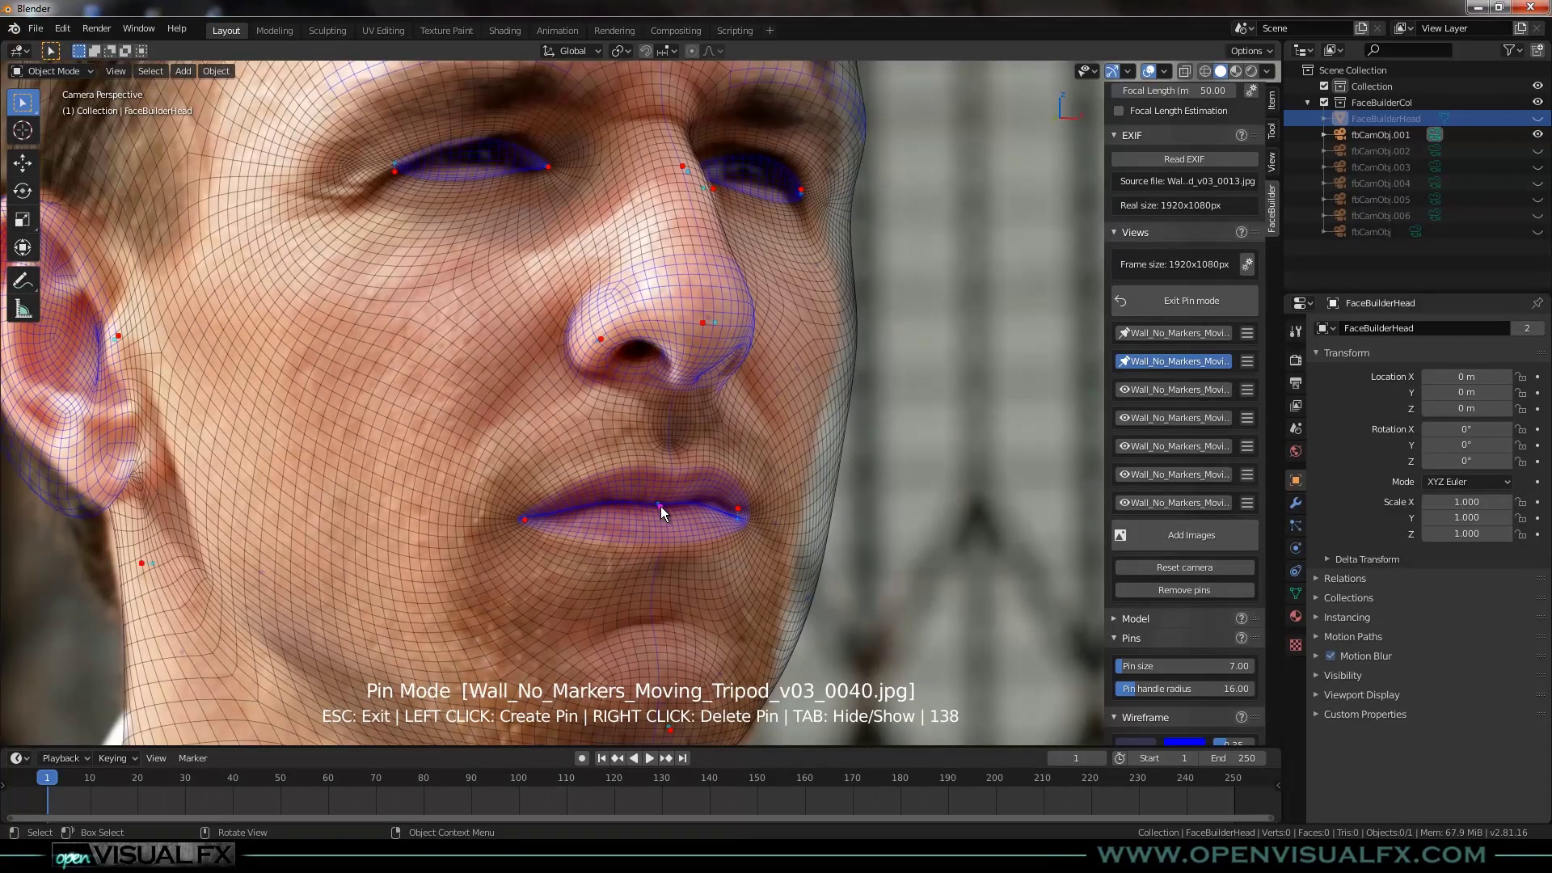
Fit the ear by moving the pin in front of it and pinning the mesh's earlobe, upper rim and back edge.
scroll(661, 506, "down", 1)
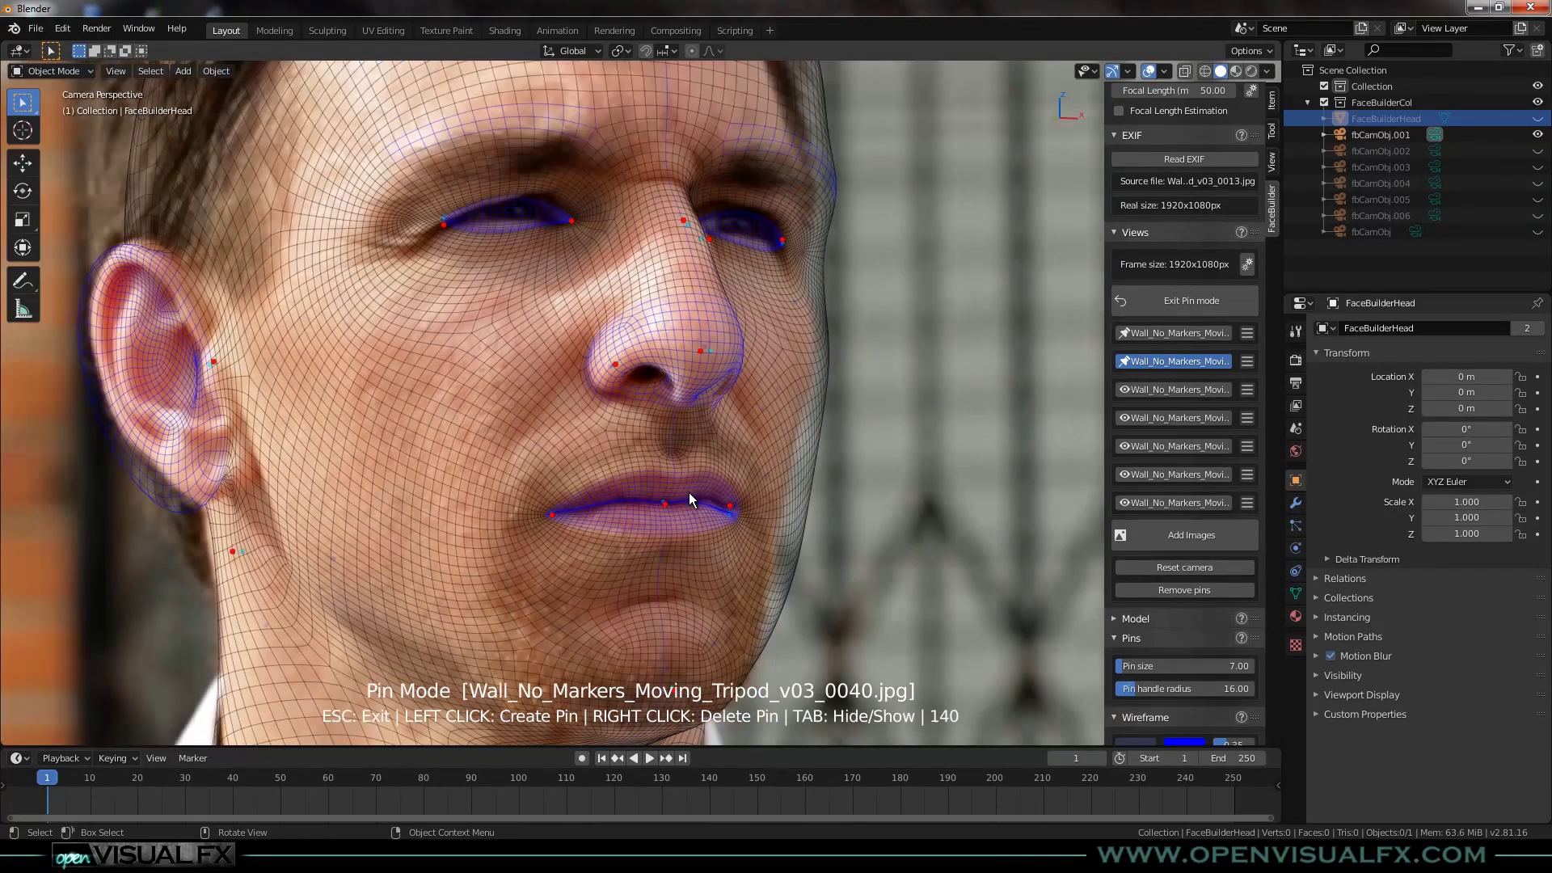
middle_click_drag(774, 402, 731, 498, "shift")
scroll(702, 395, "down", 2)
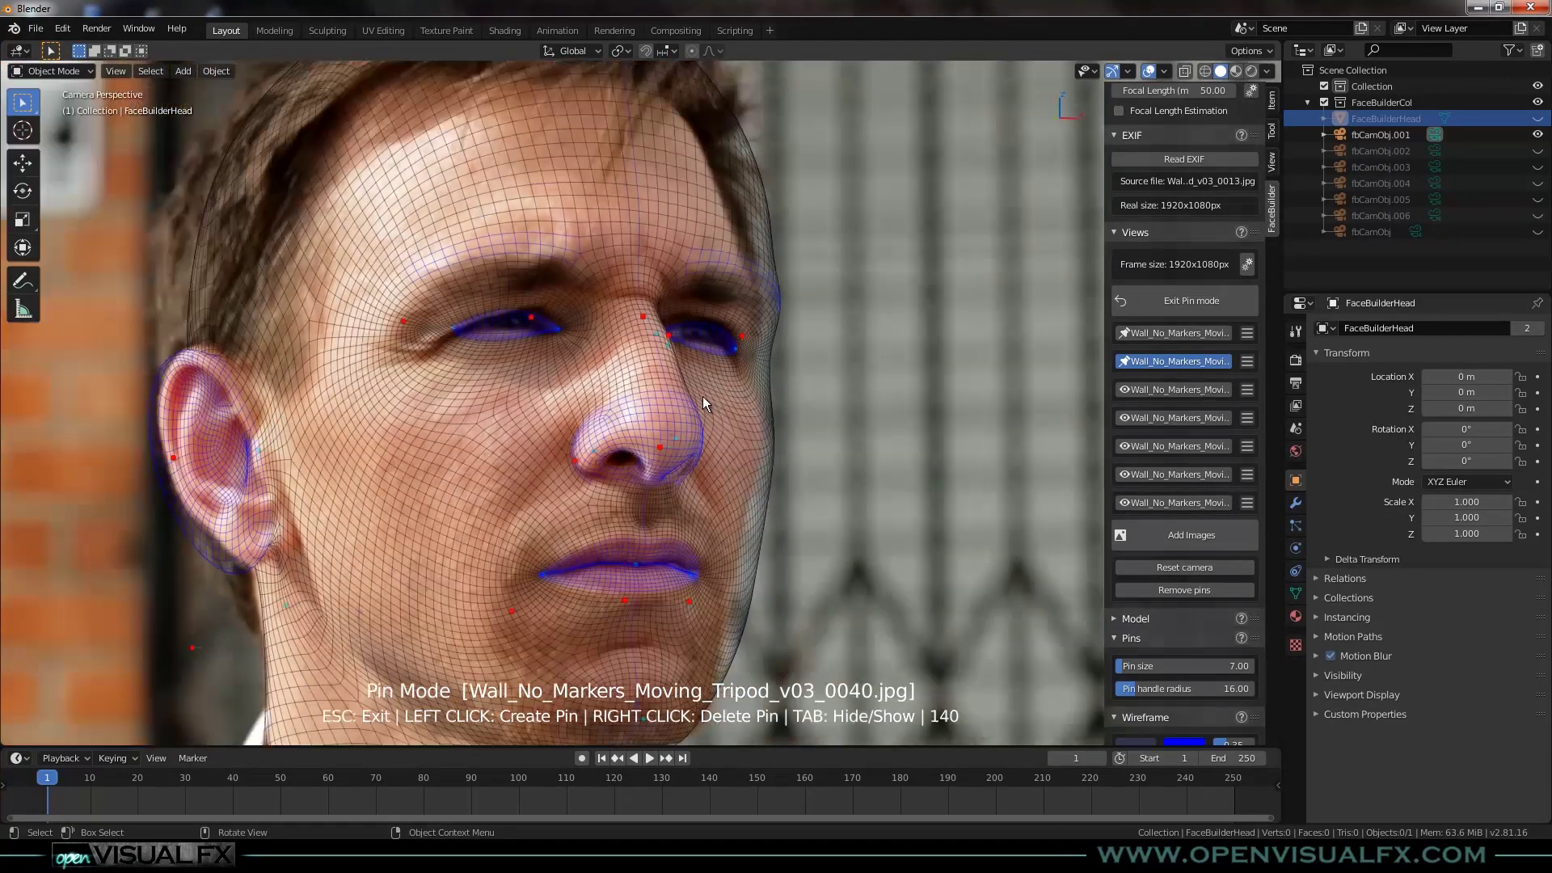
scroll(315, 437, "up", 2)
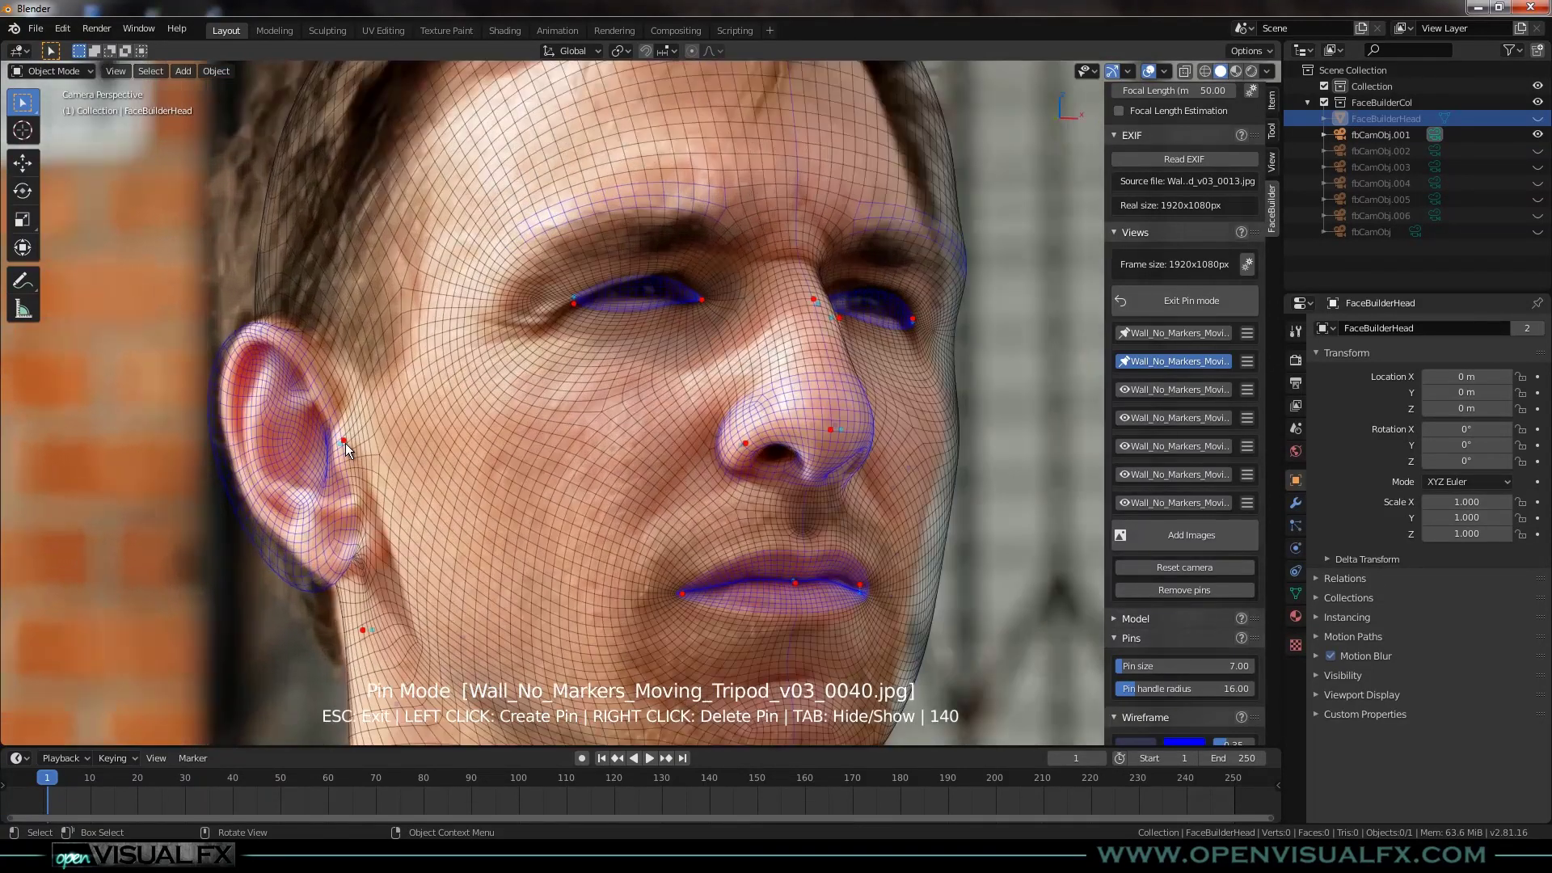
left_click_drag(344, 443, 358, 429)
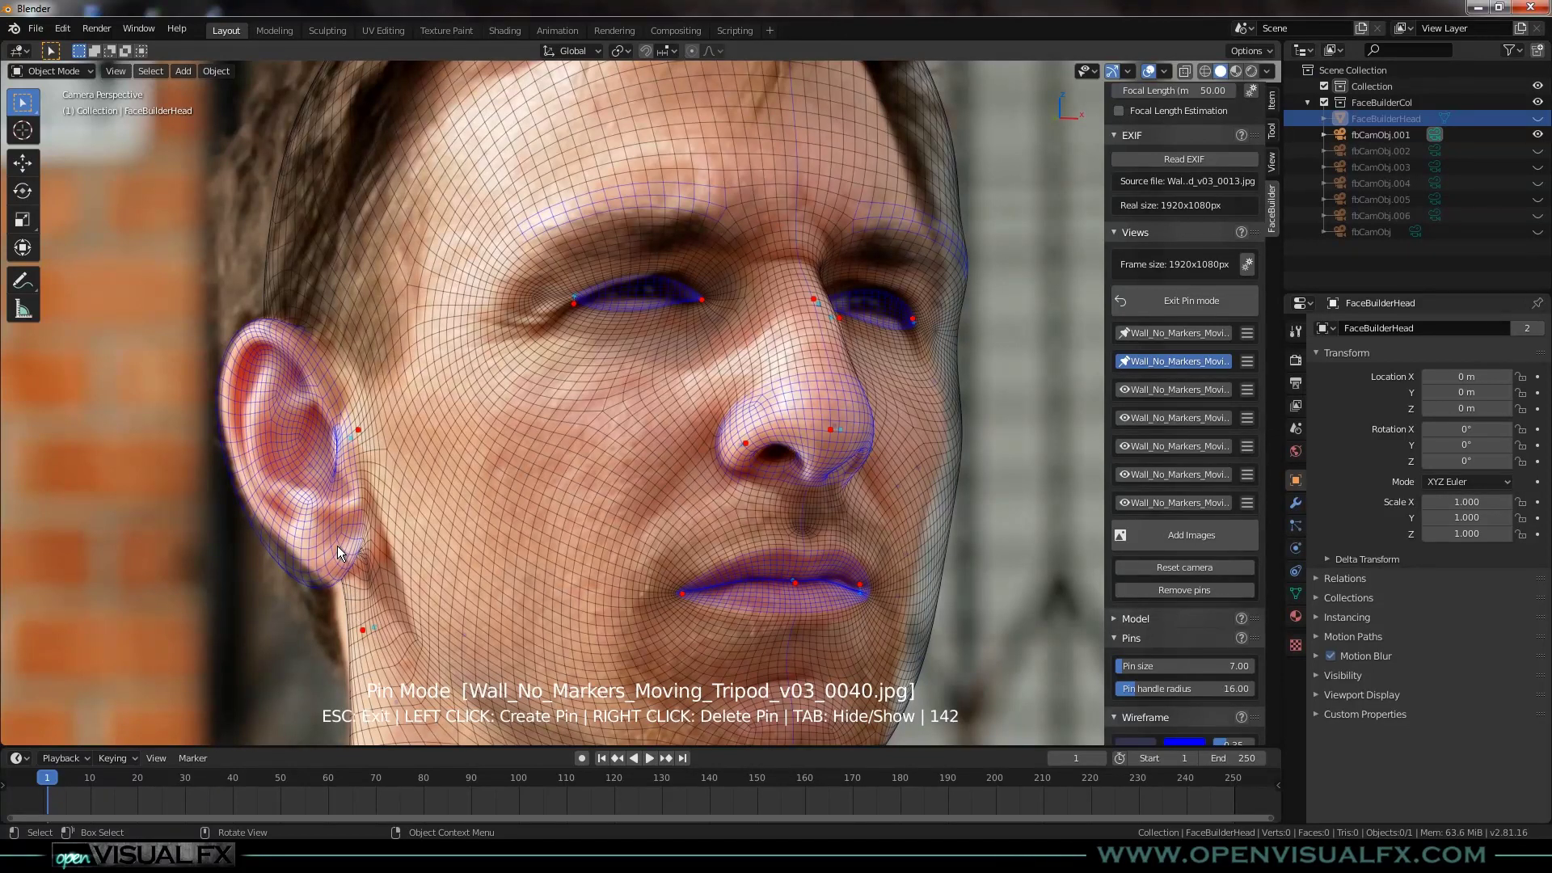
mouse_move(325, 564)
left_mouse_down()
mouse_move(348, 556)
mouse_move(335, 553)
left_mouse_up()
left_click(250, 328)
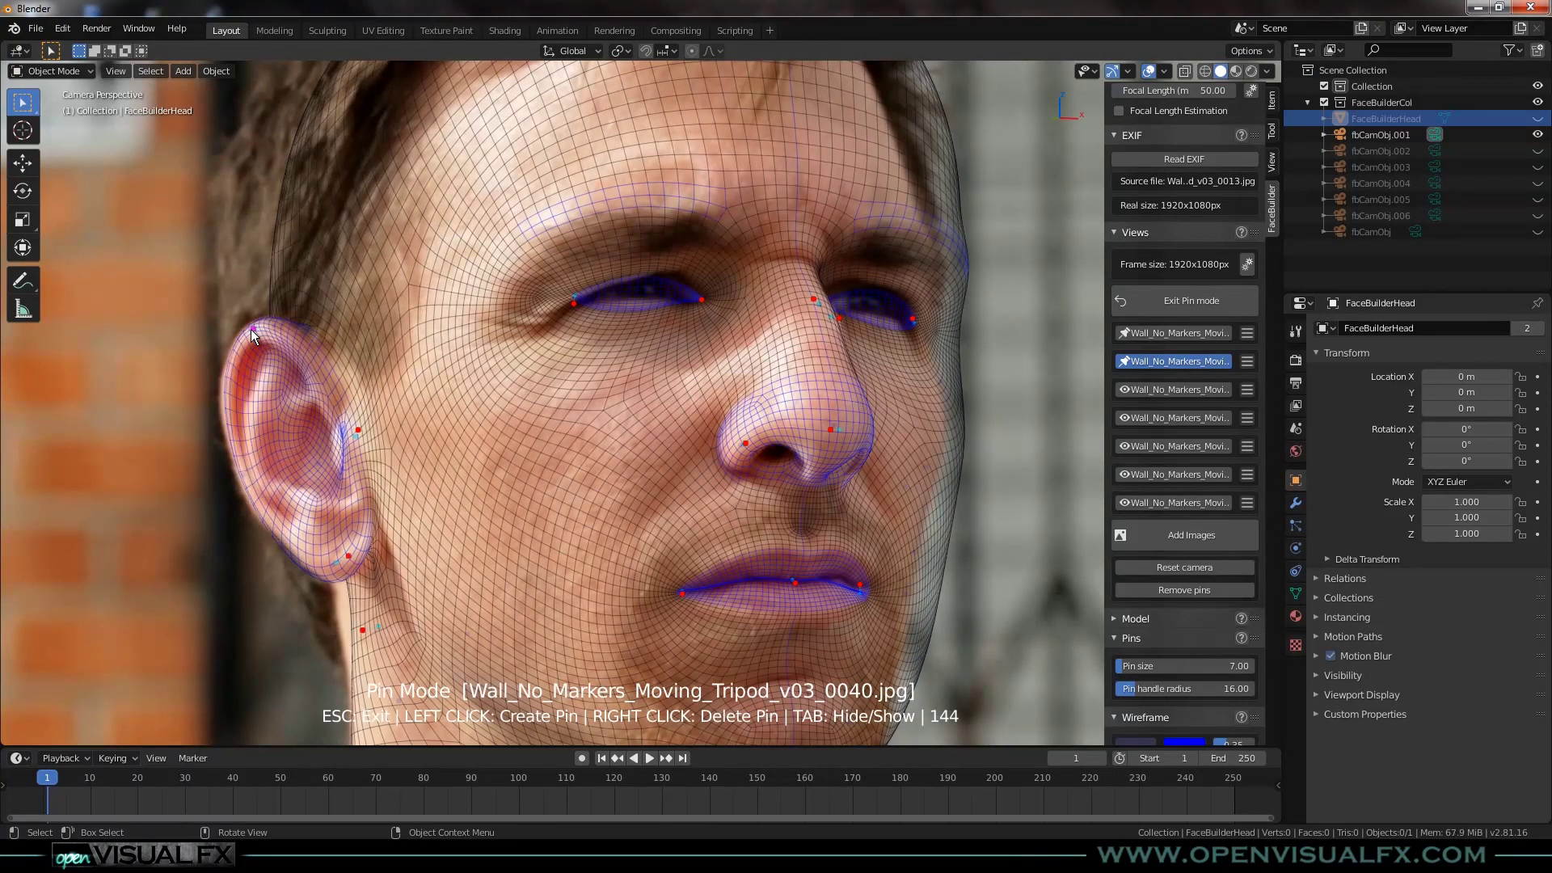
left_click_drag(245, 478, 241, 480)
Pin the top of the mesh's forehead and shift it slightly toward the near side at the hairline.
scroll(656, 353, "down", 5)
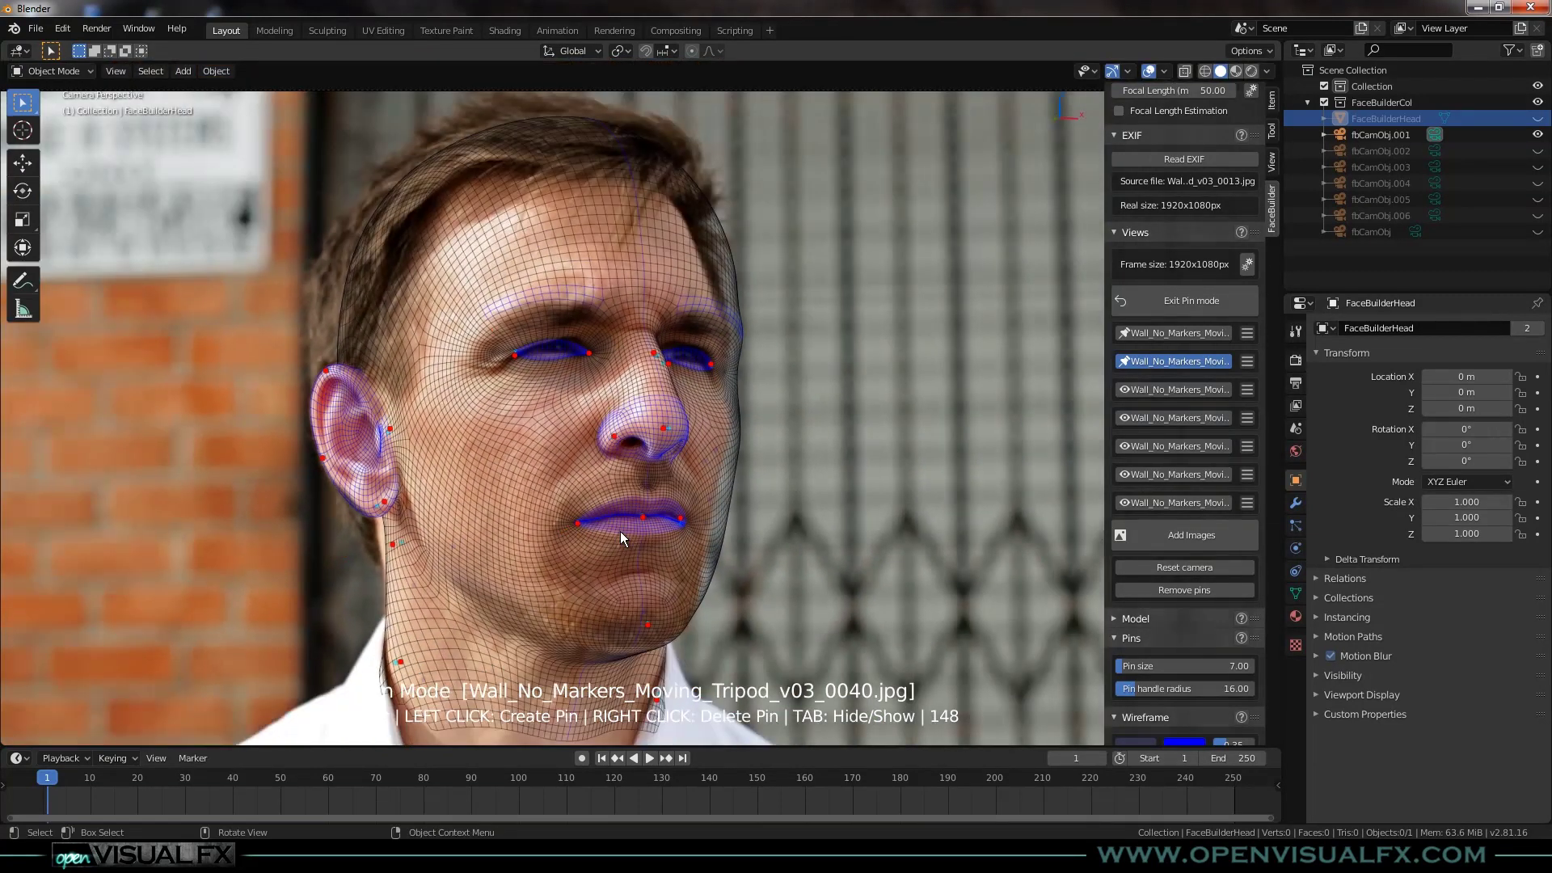
middle_click_drag(619, 531, 627, 463, "shift")
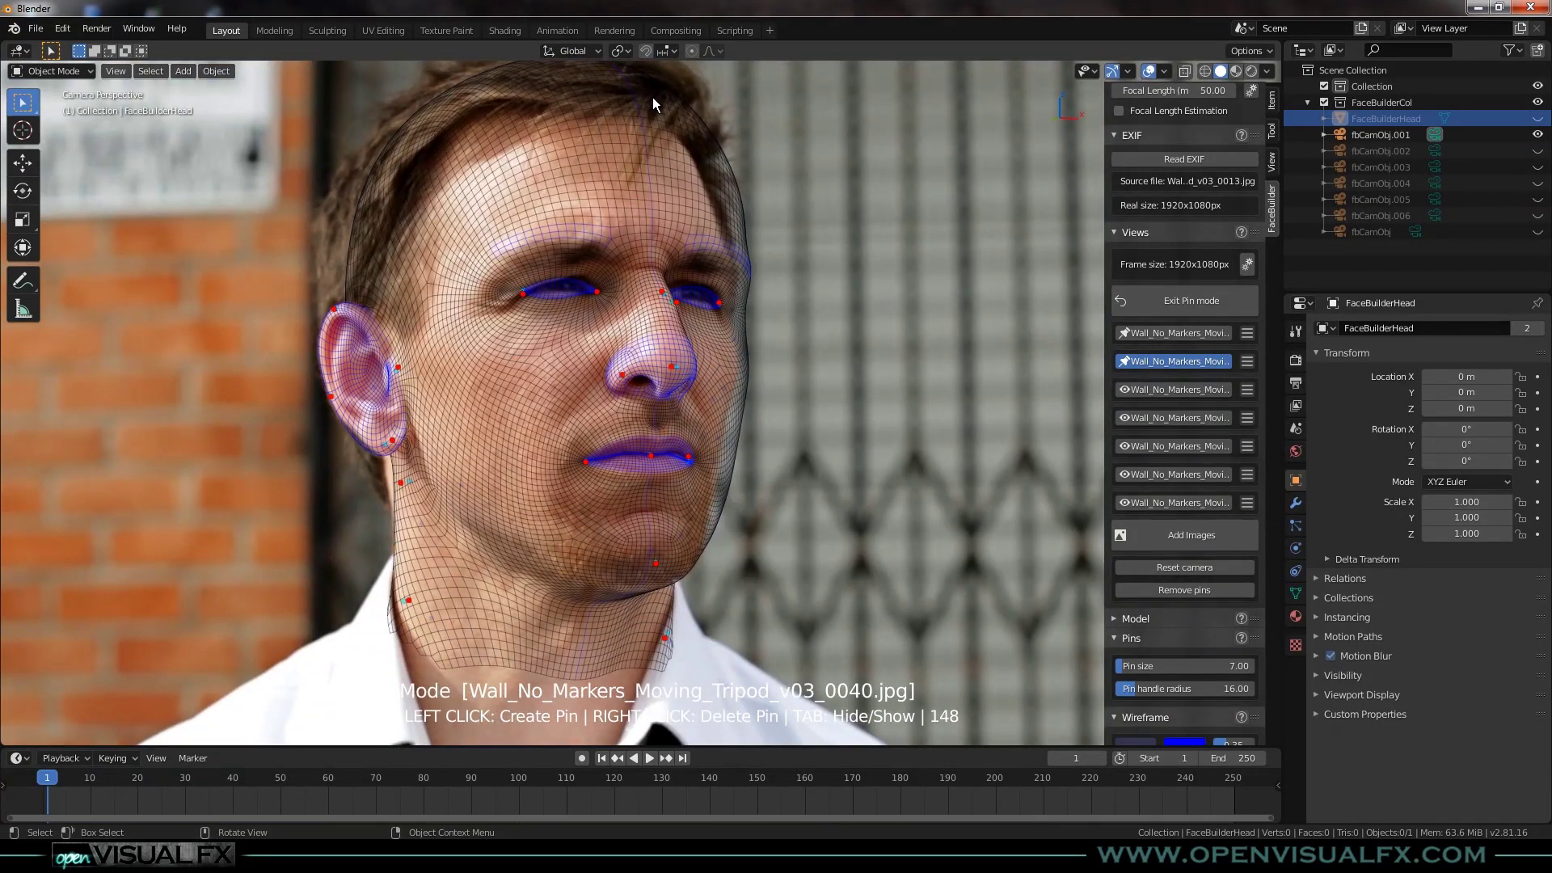
left_click_drag(652, 100, 625, 111)
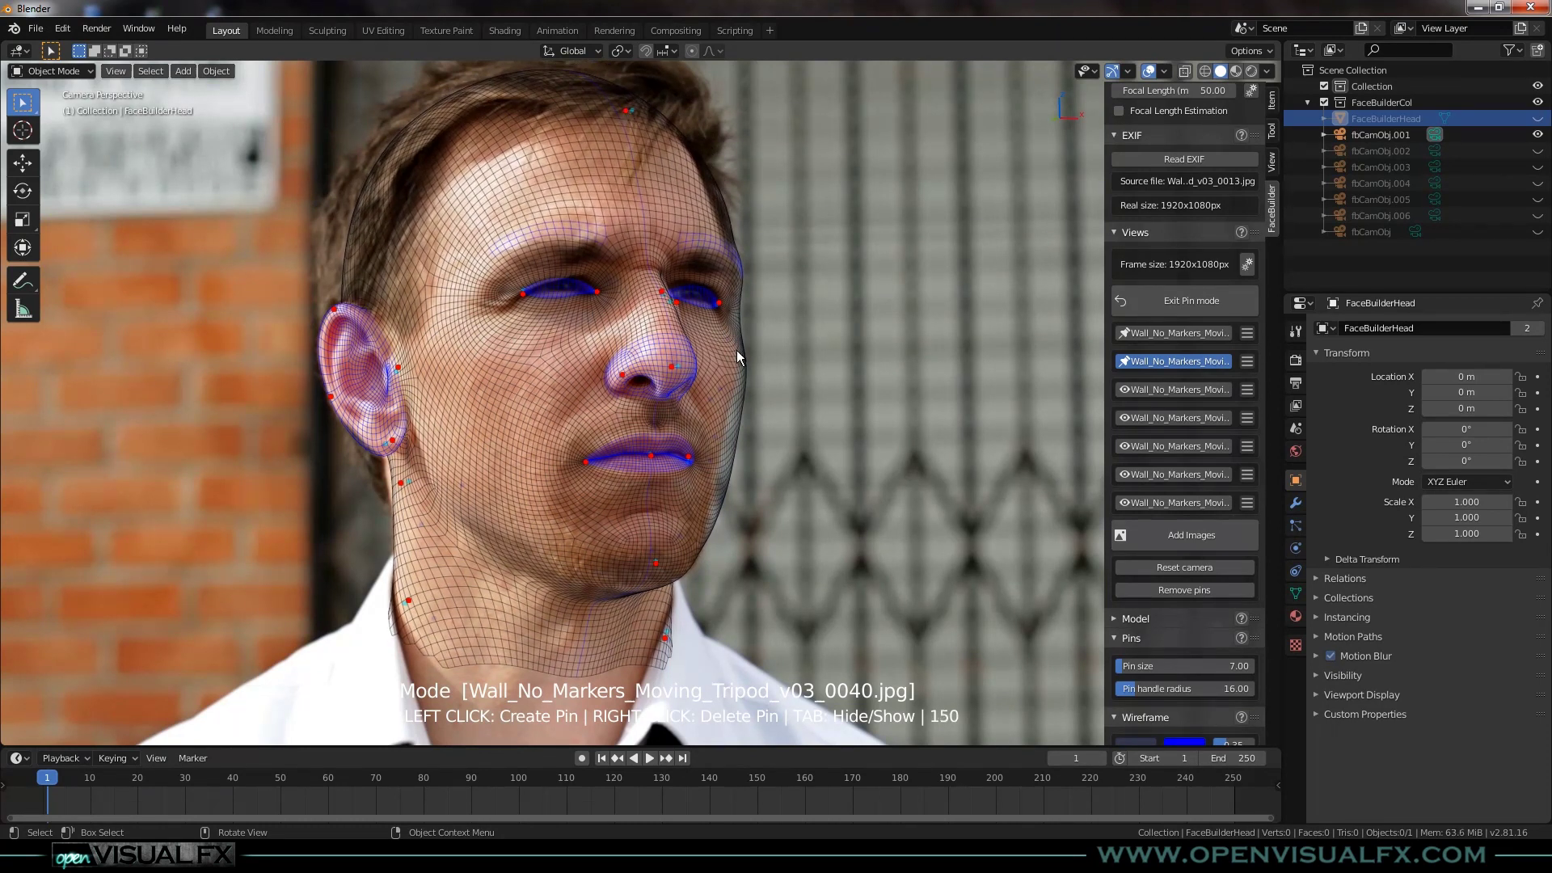
scroll(732, 360, "up", 2)
mouse_move(734, 357)
left_mouse_down()
mouse_move(721, 356)
mouse_move(740, 357)
left_mouse_up()
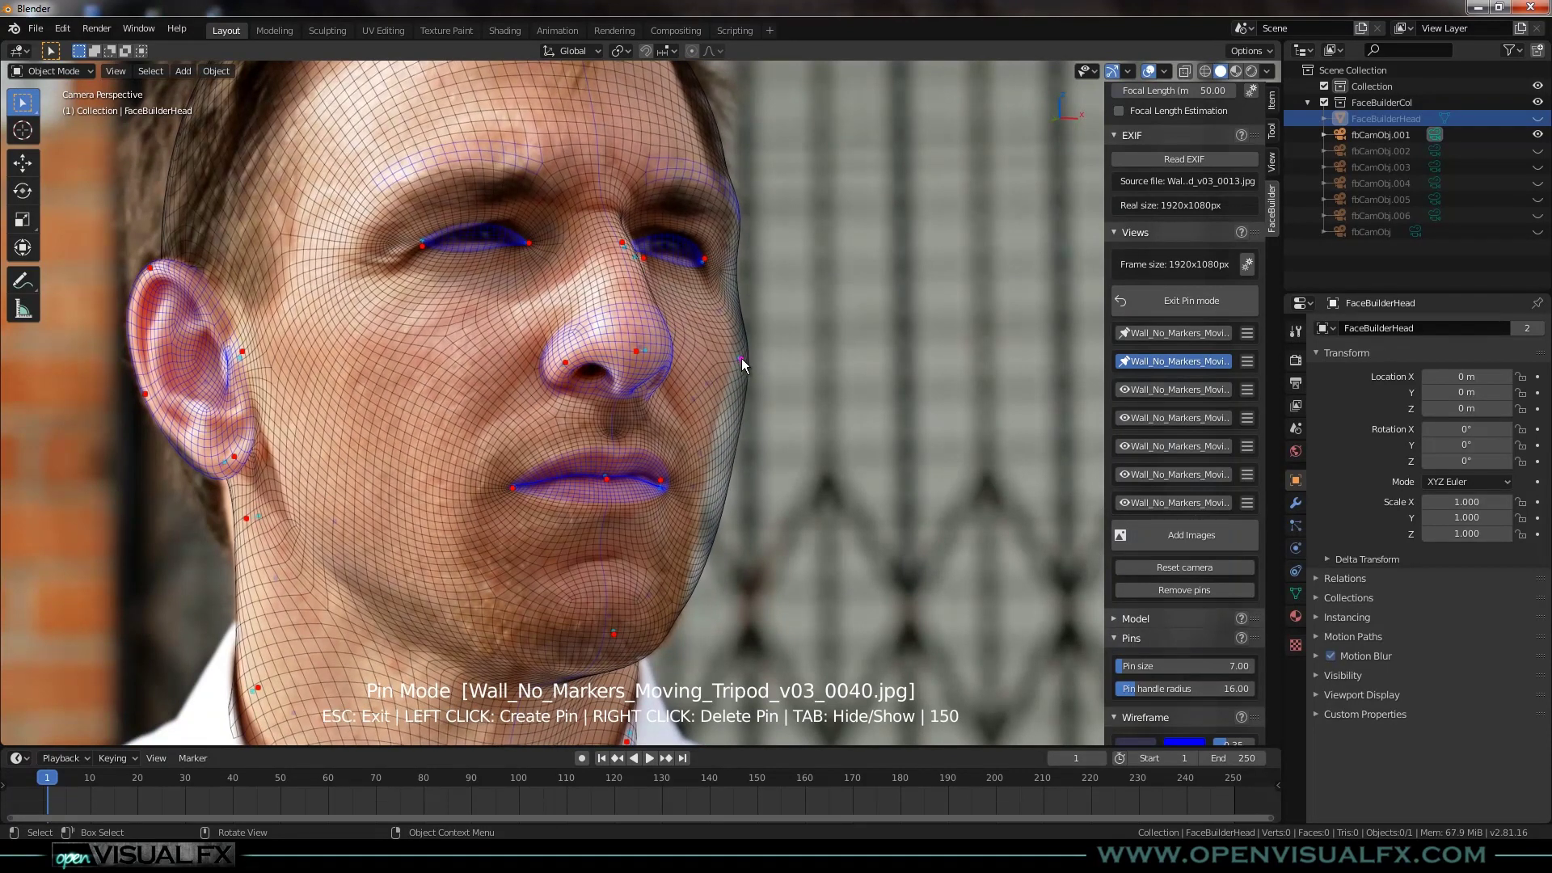
right_click(741, 358)
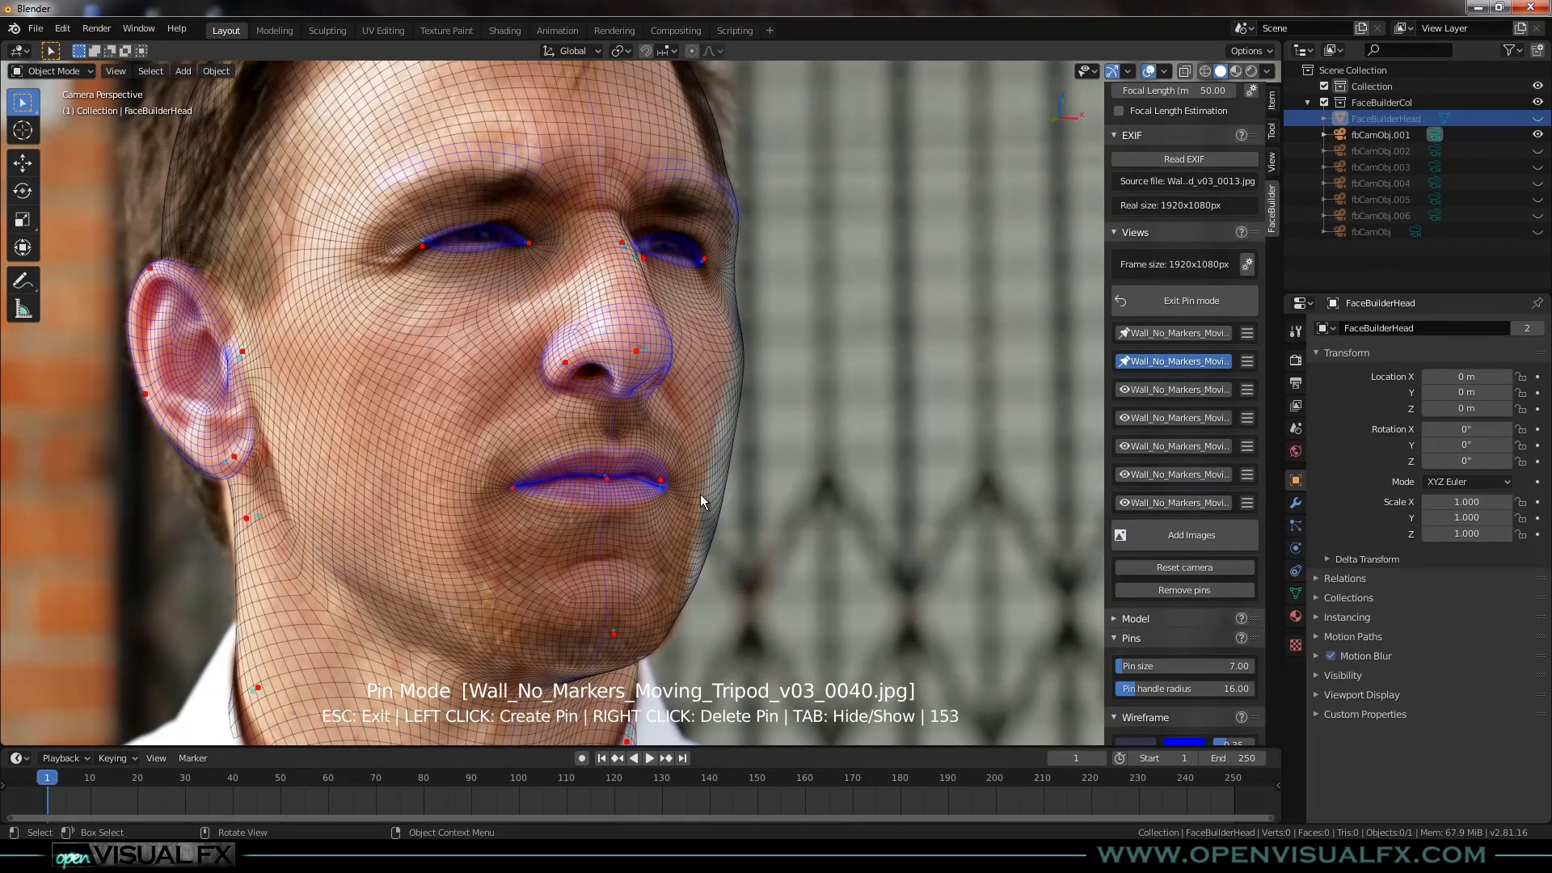
Delete the chin pin and the far neck pin, then place a new chin pin nearer the far side of the jaw.
right_click(615, 637)
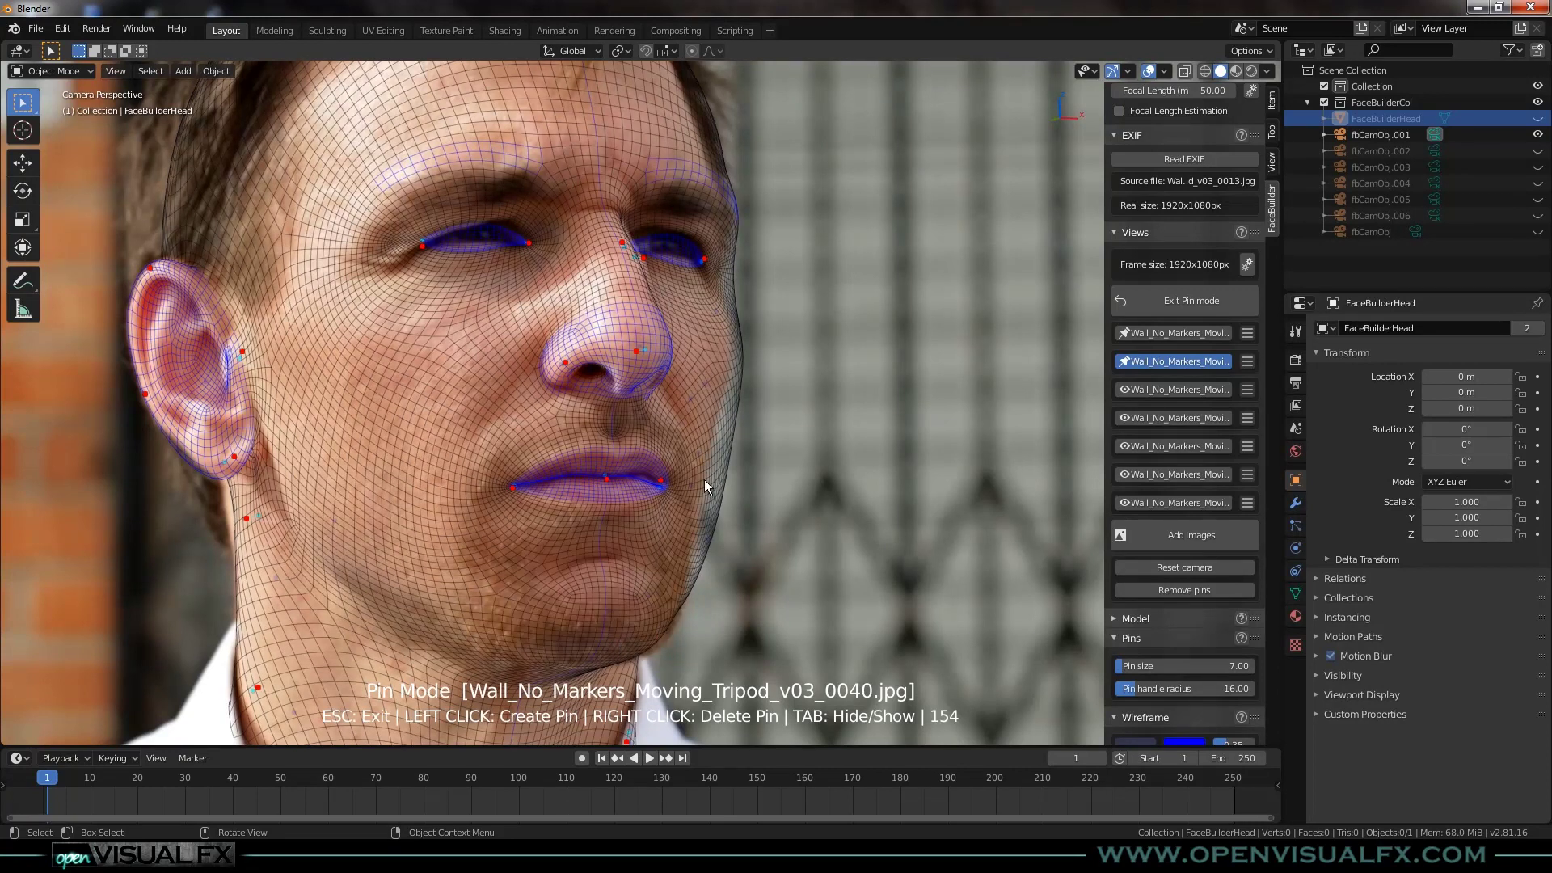
middle_click_drag(640, 633, 655, 513, "shift")
right_click(642, 623)
left_click(658, 501)
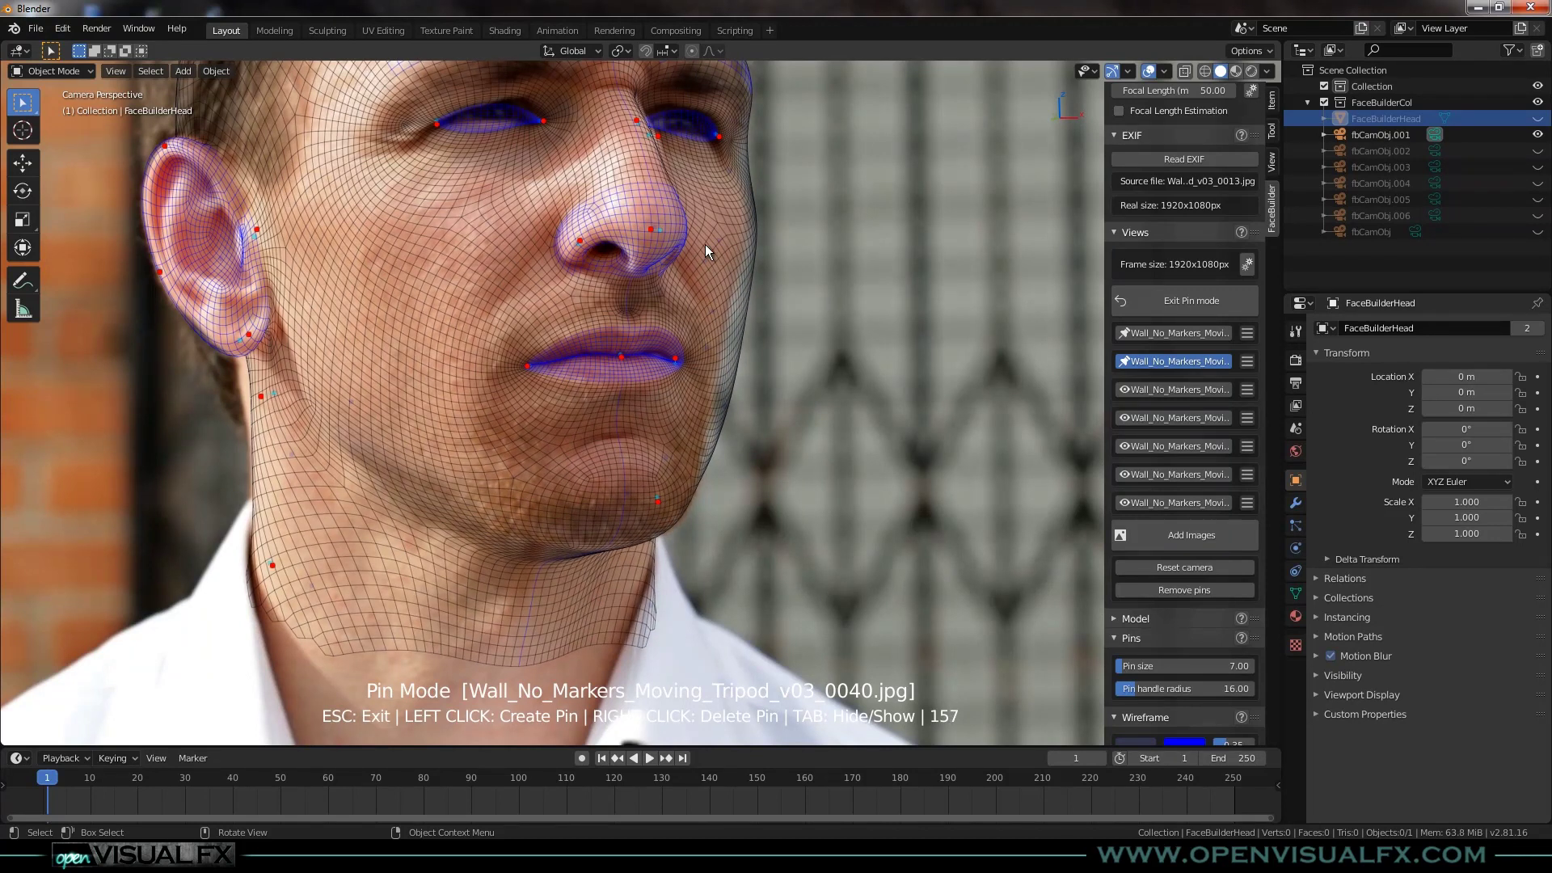
Pin the far cheek beside the mouth corner, pulling it inward to the face outline, and readjust the hairline pin.
middle_click_drag(524, 365, 488, 422, "shift")
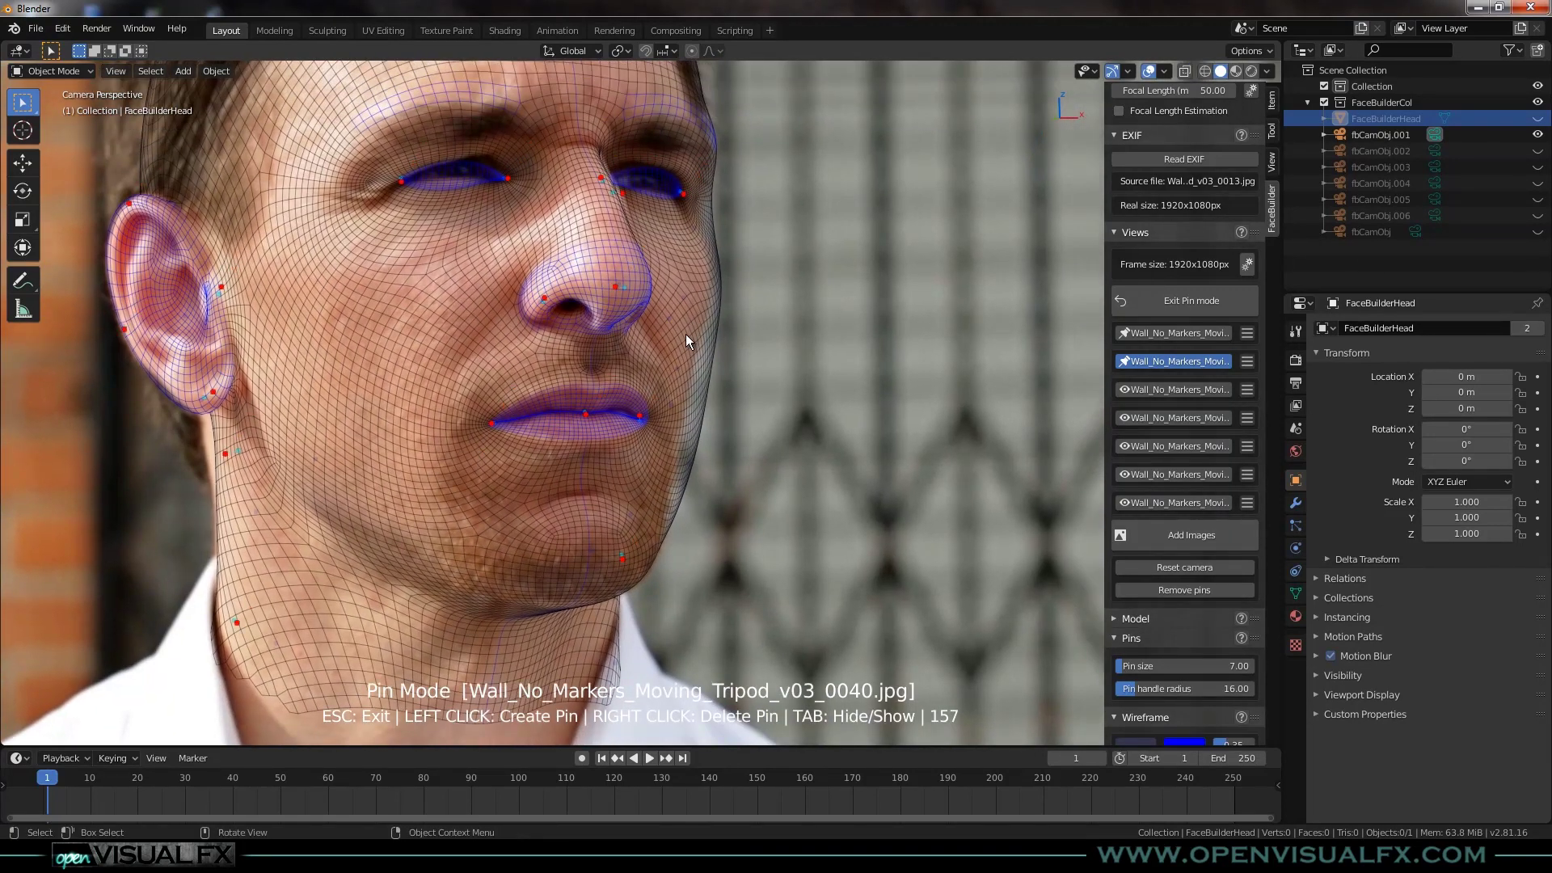
left_click_drag(684, 410, 661, 418)
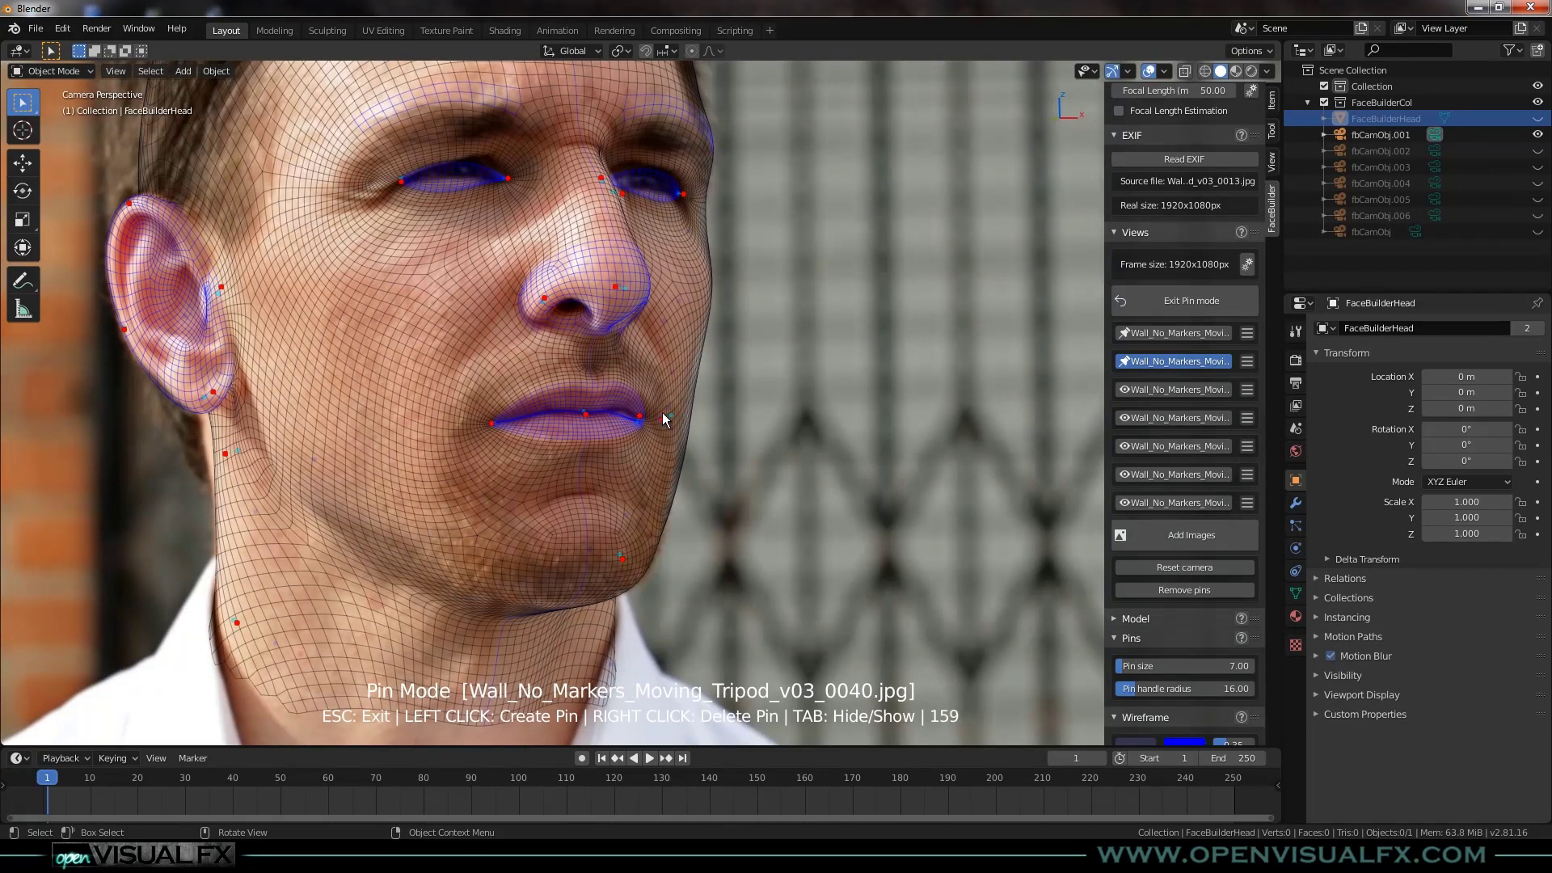
scroll(681, 240, "up", 6, "shift")
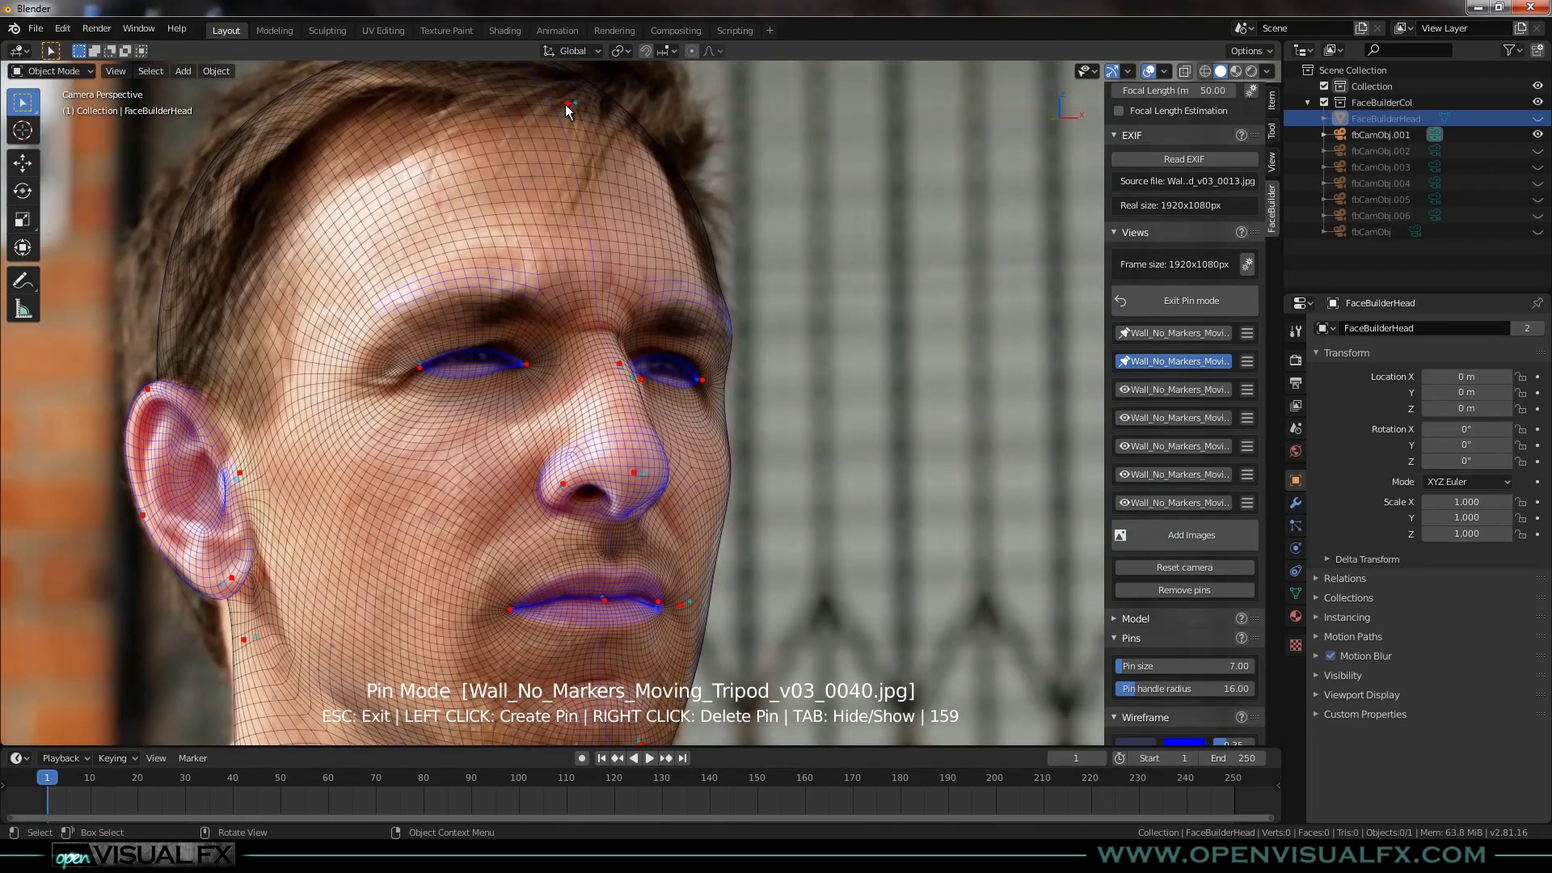
left_click_drag(564, 103, 556, 110)
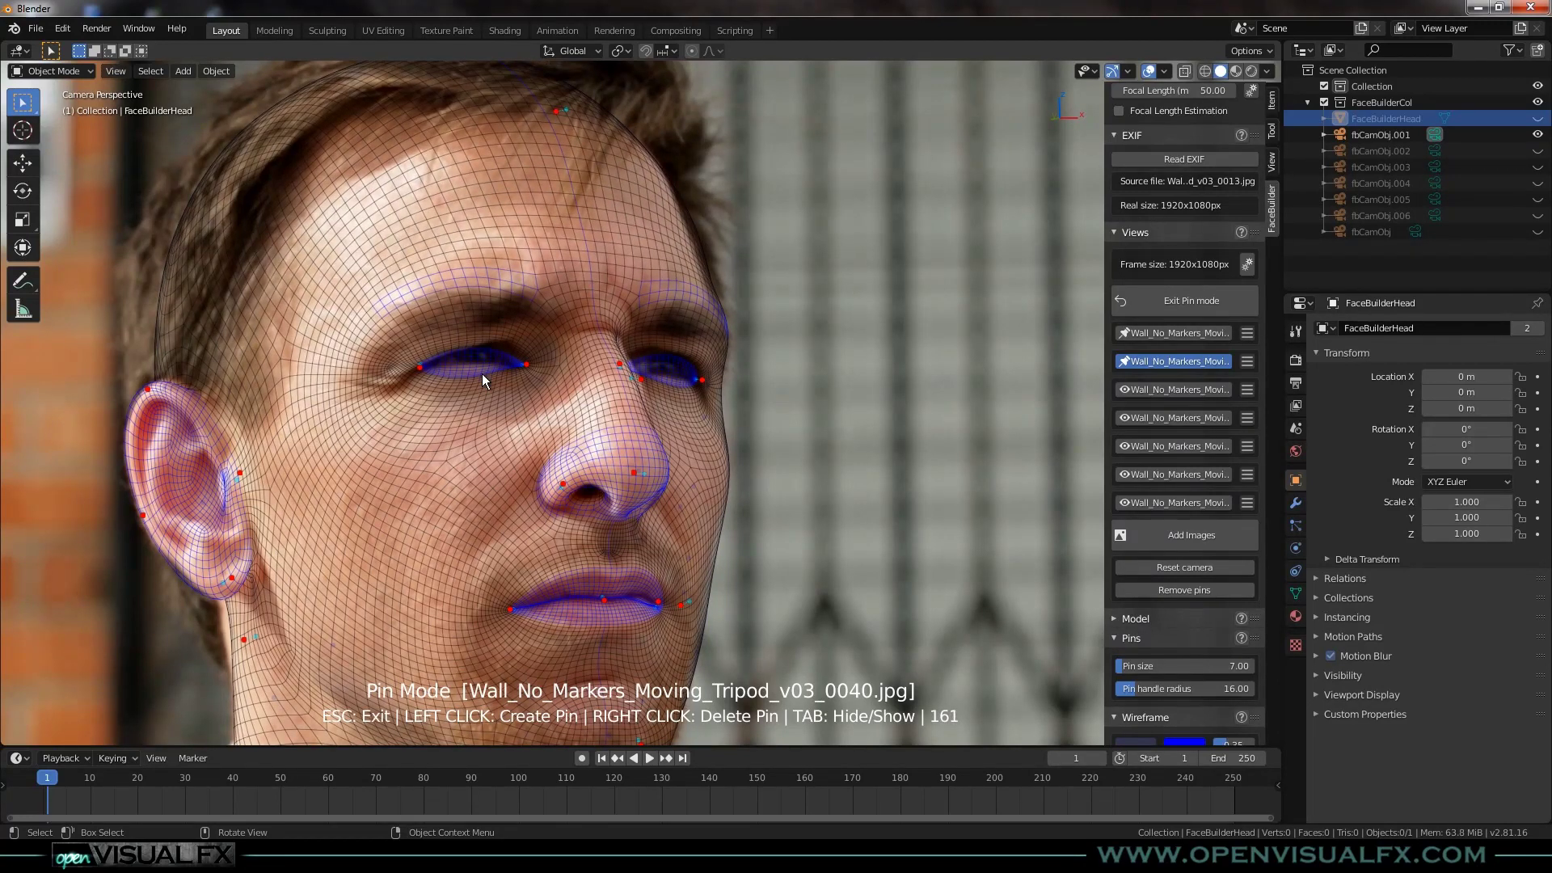
Examine the mesh fit across the face and neck, comparing the frontal 0013 view with the three-quarter 0040 view.
scroll(484, 377, "down", 1)
middle_click_drag(502, 474, 604, 338, "shift")
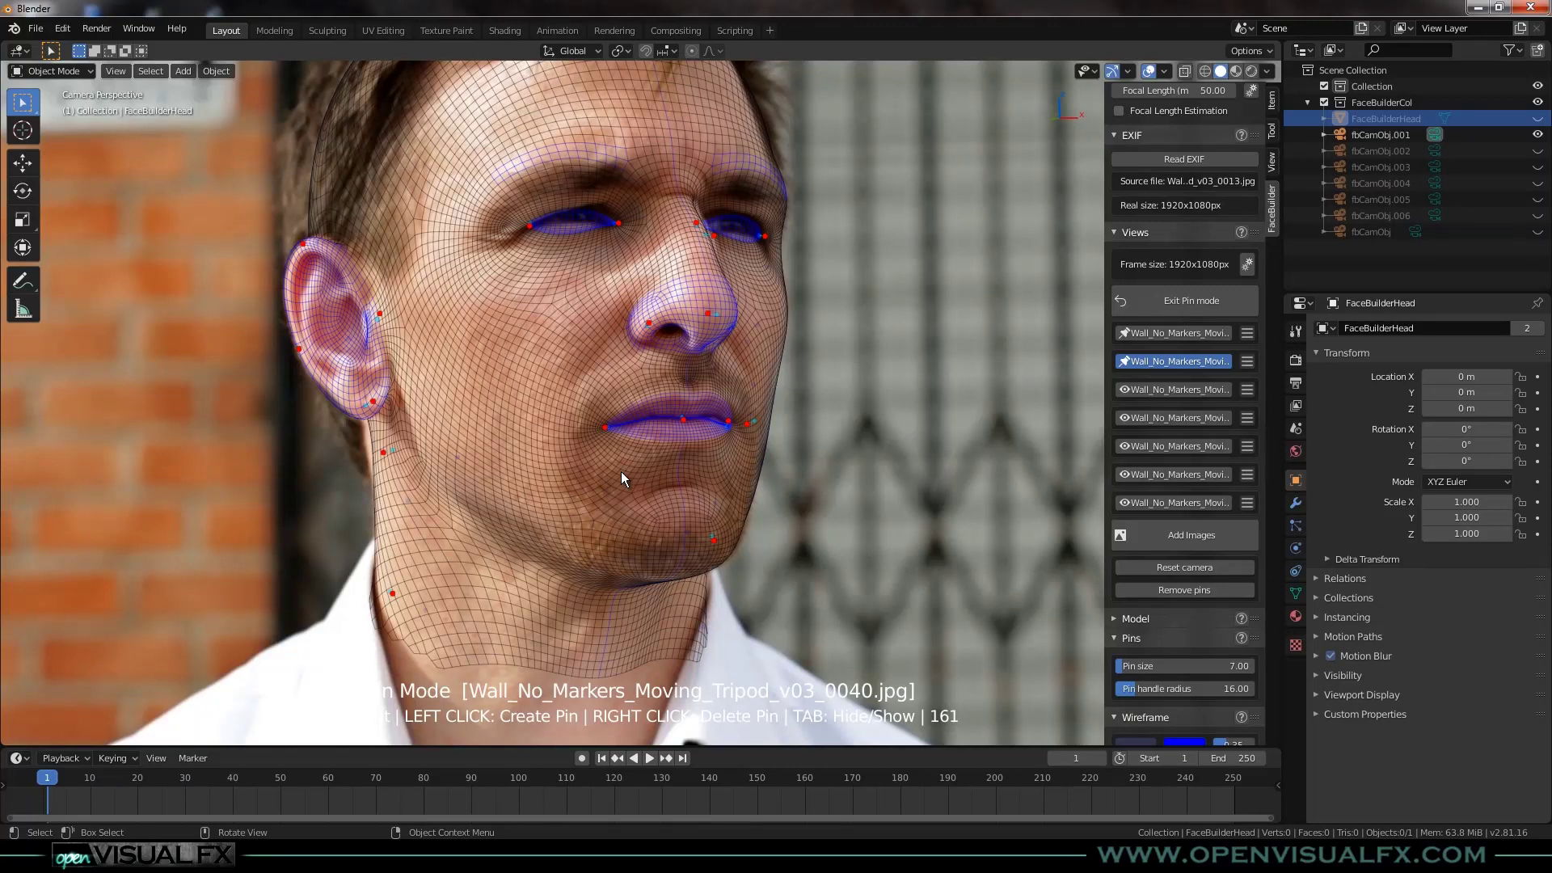
scroll(688, 428, "up", 2)
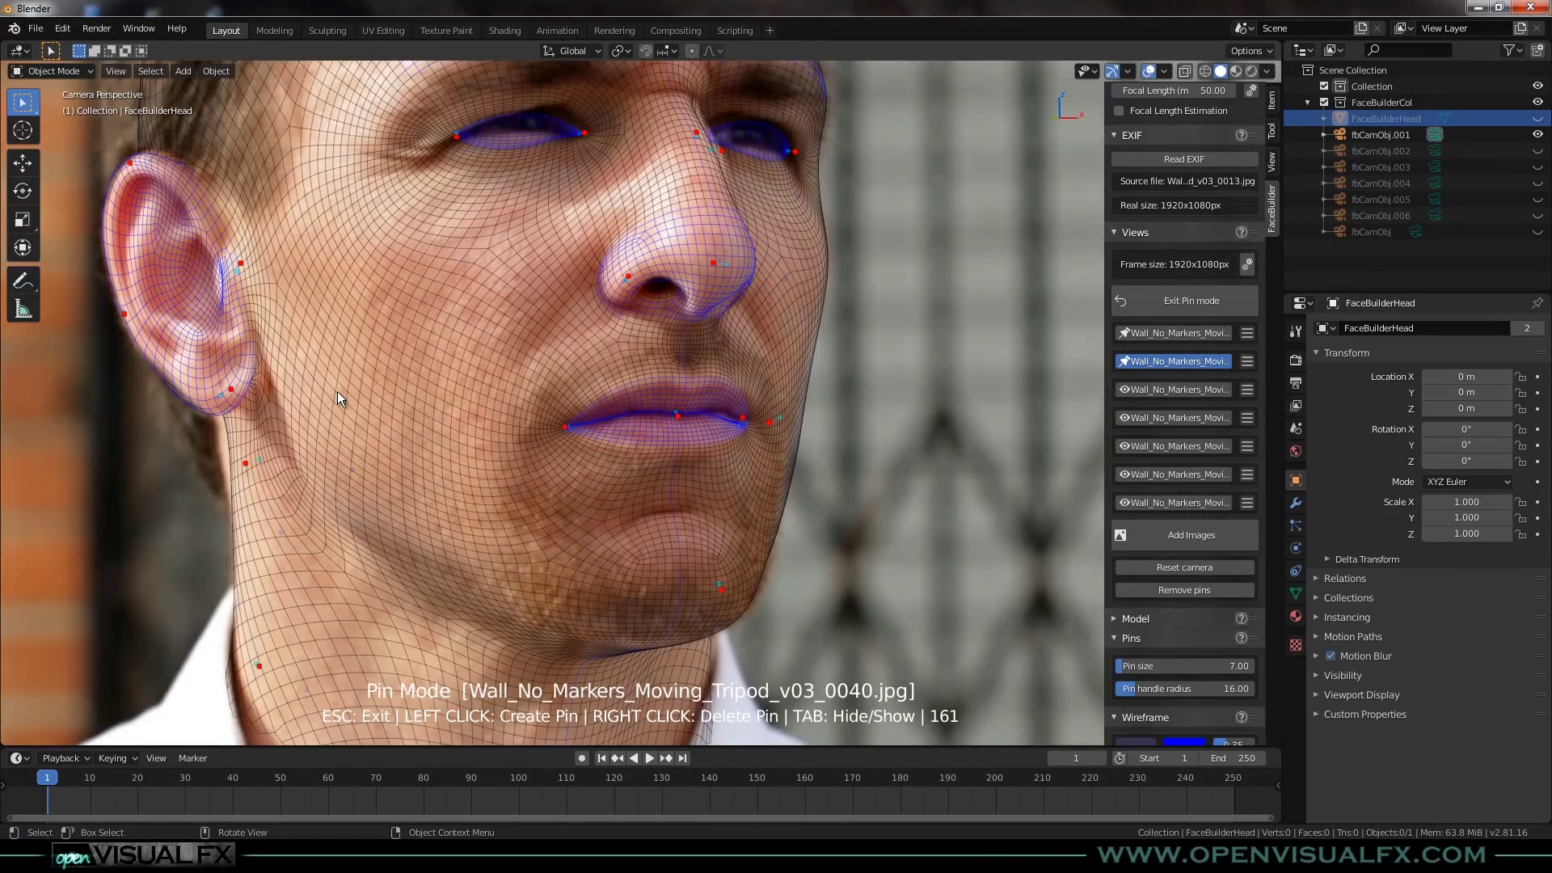
scroll(846, 264, "down", 2)
scroll(787, 385, "down", 2)
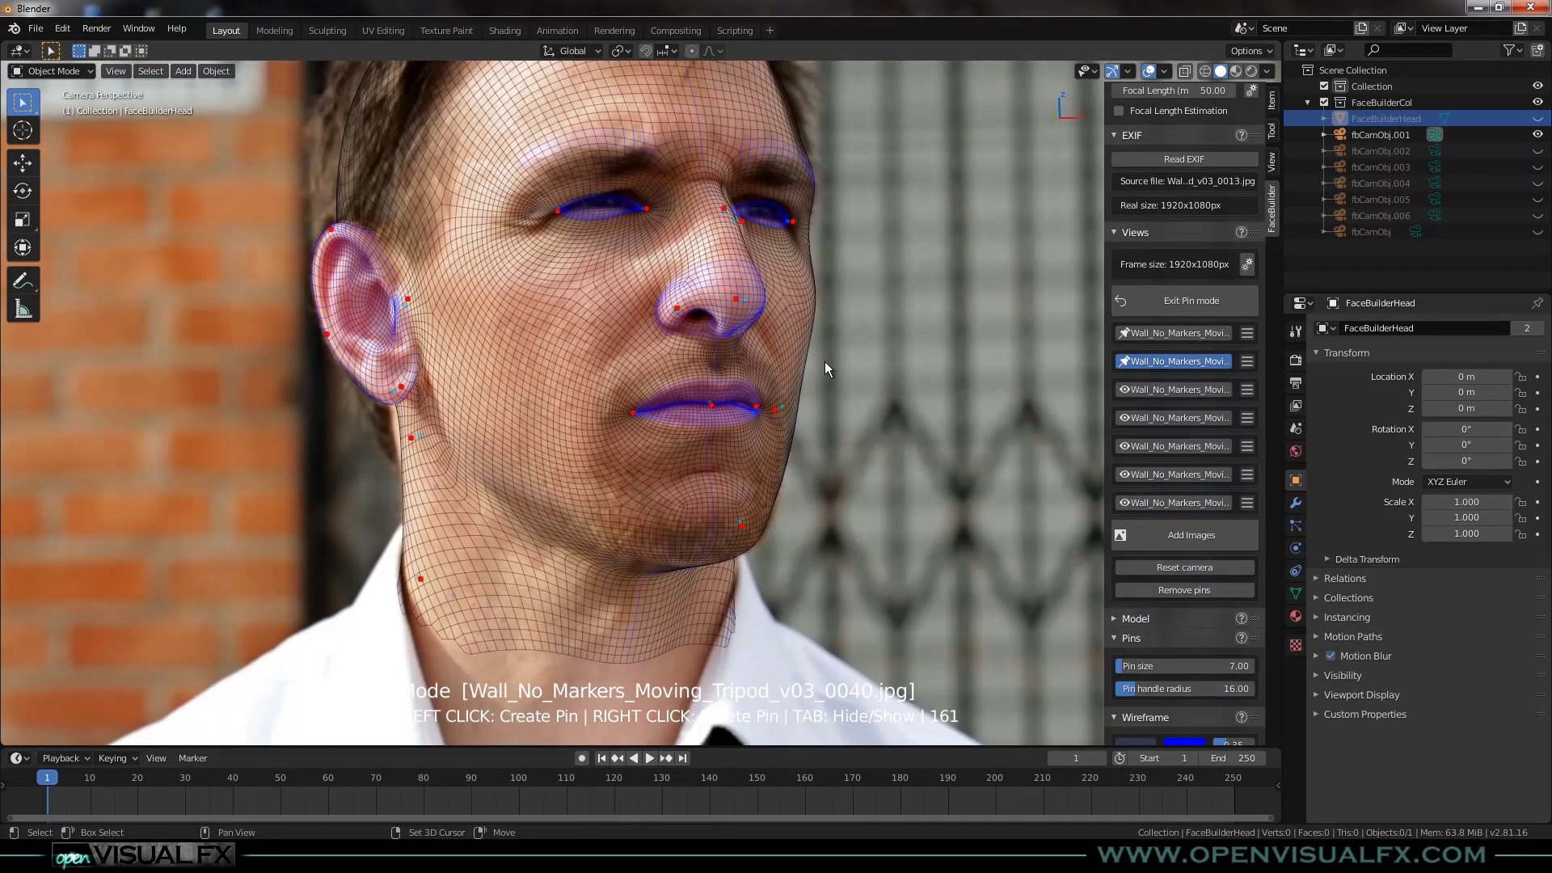
scroll(750, 460, "up", 2)
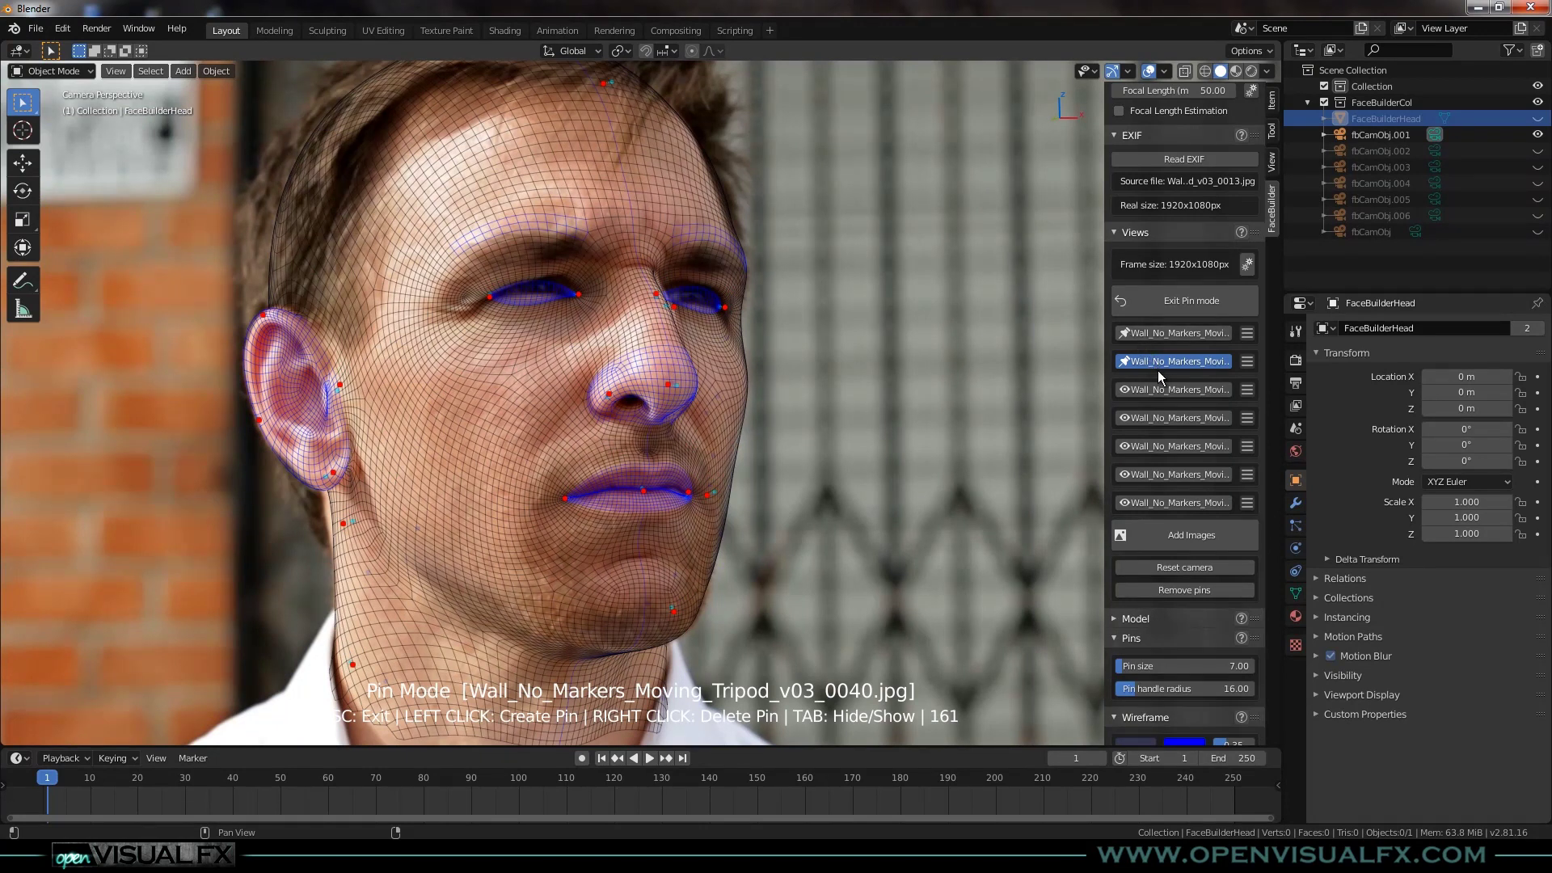
left_click(1153, 333)
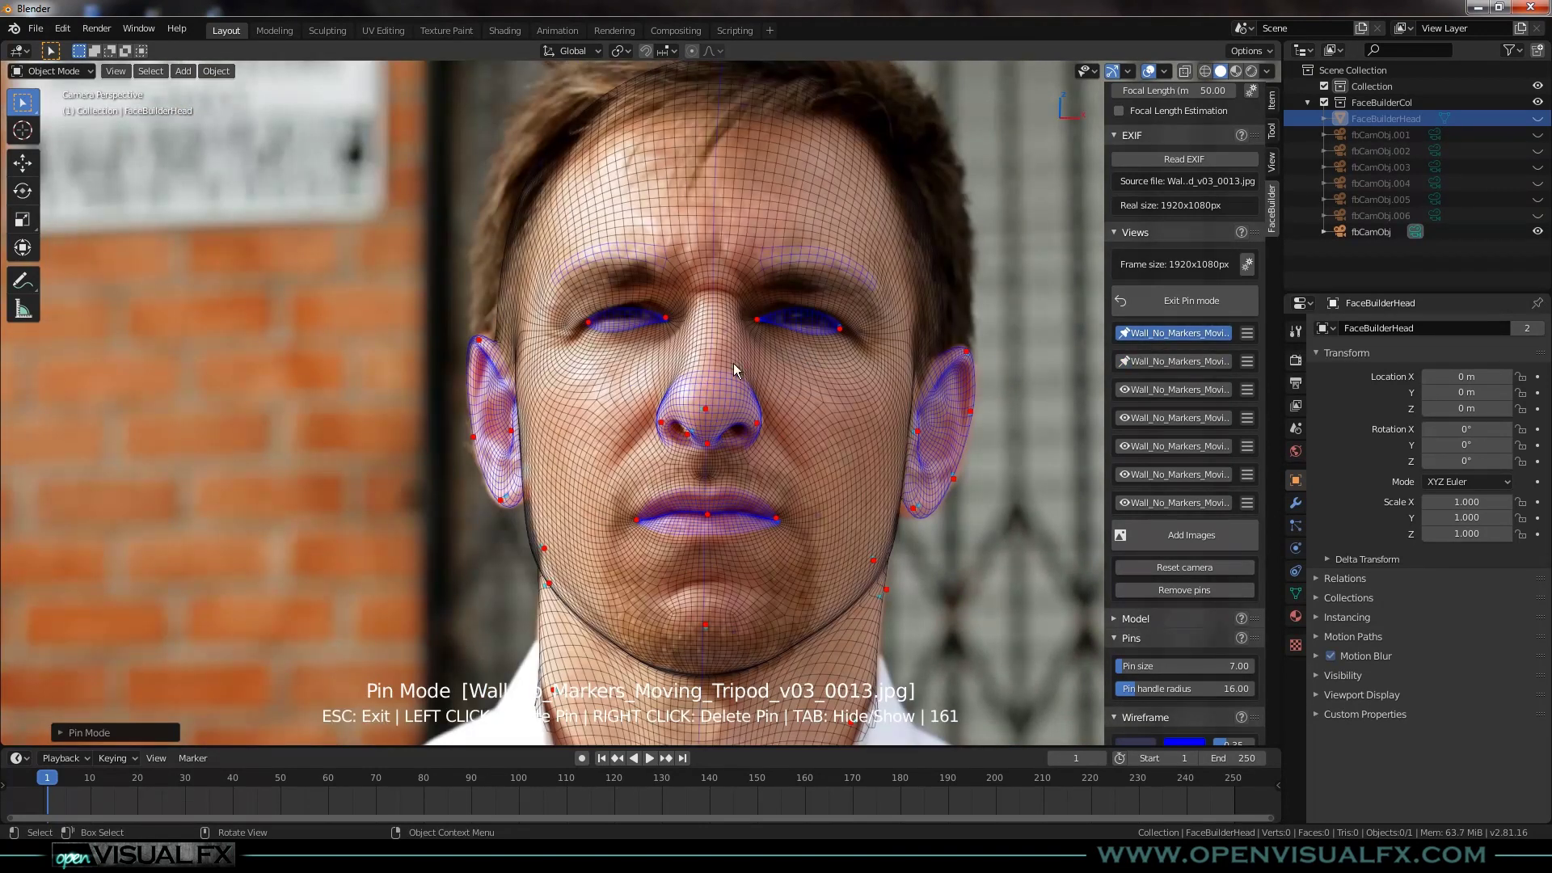
left_click(1163, 362)
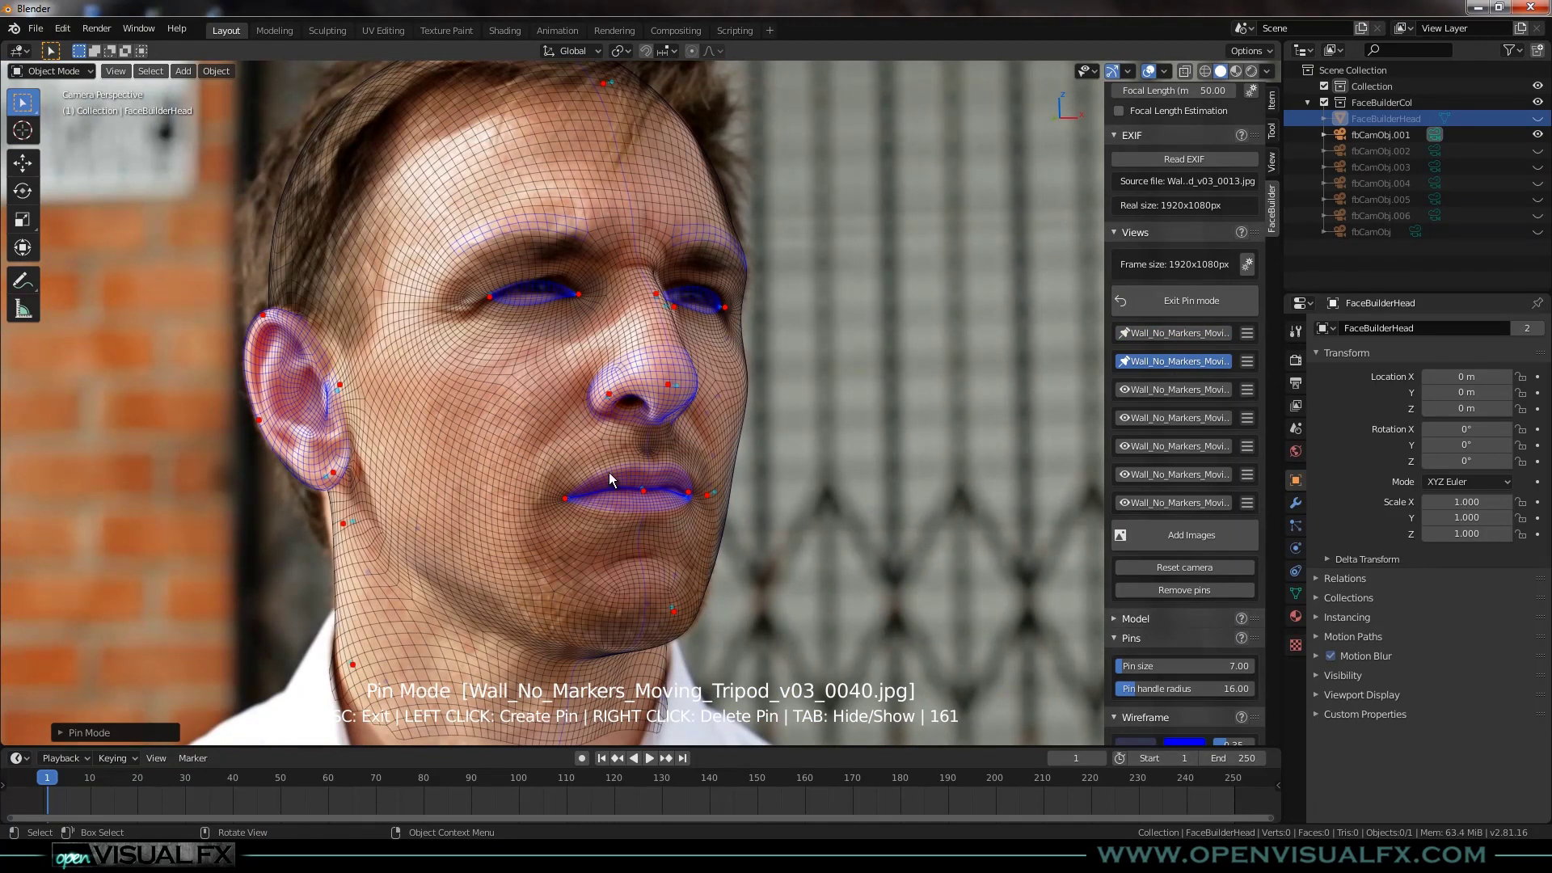
Fine-tune the near eye's inner and outer corner pins and the nose bridge pin in the 0040 view.
scroll(590, 283, "up", 5)
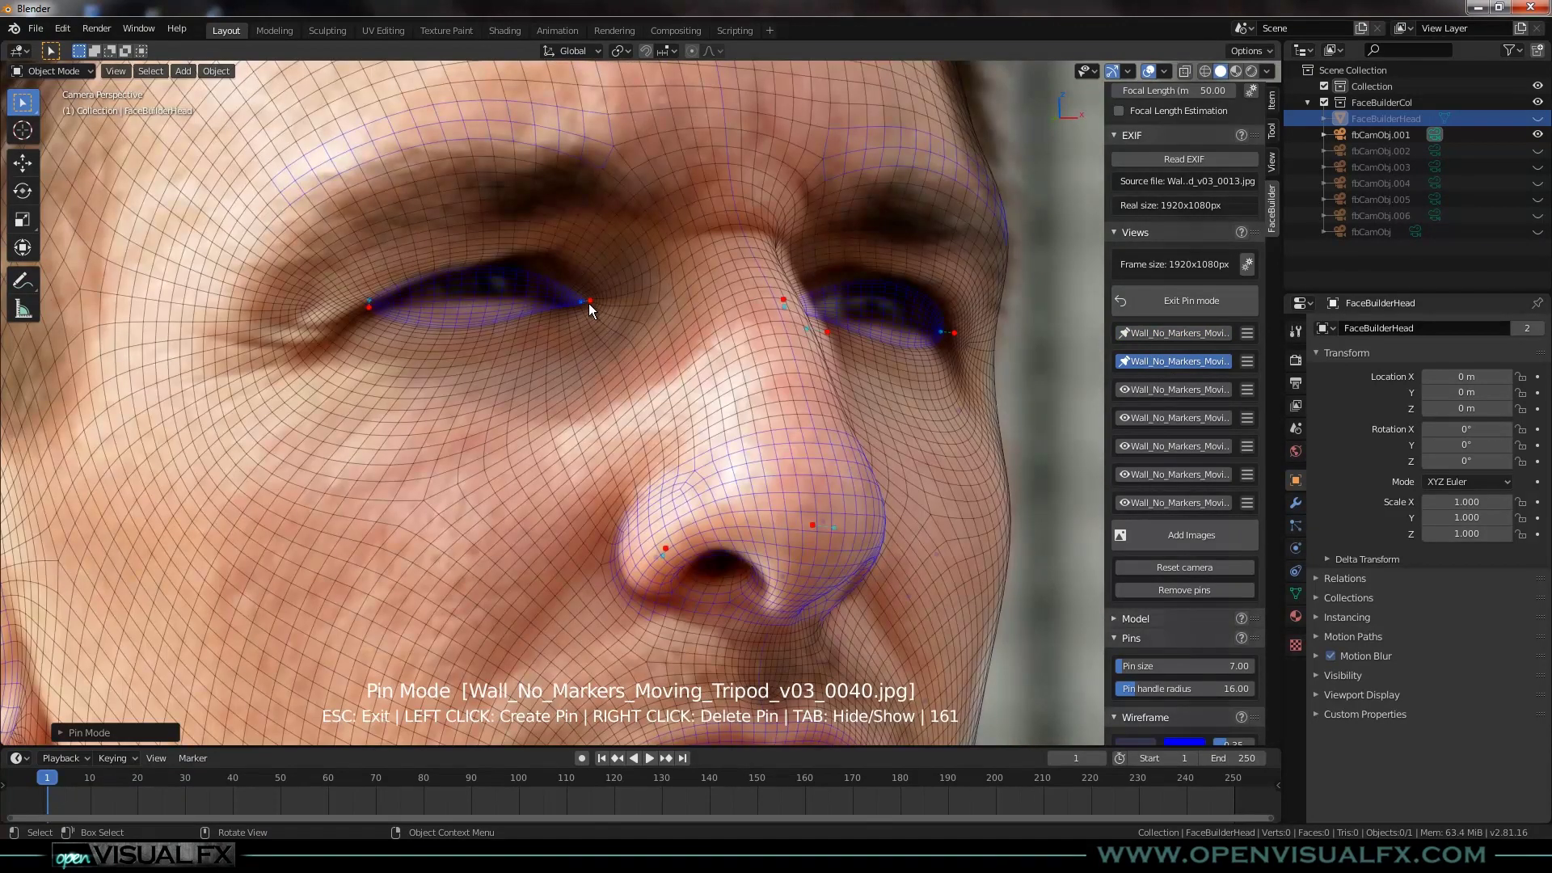
left_click_drag(595, 303, 599, 302)
left_click_drag(370, 307, 370, 304)
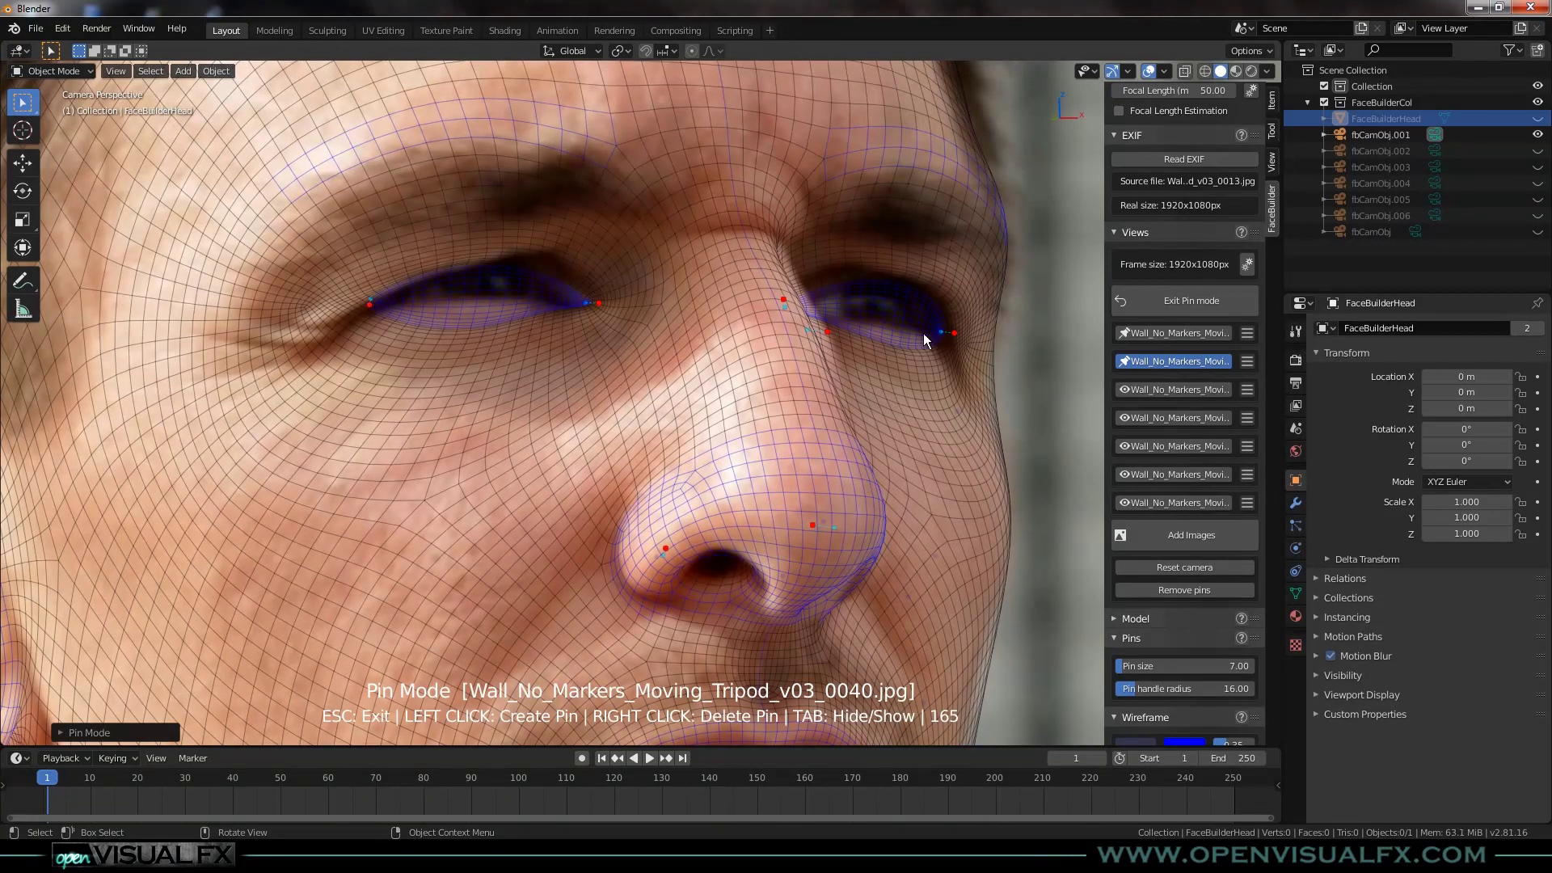
left_click_drag(785, 299, 783, 294)
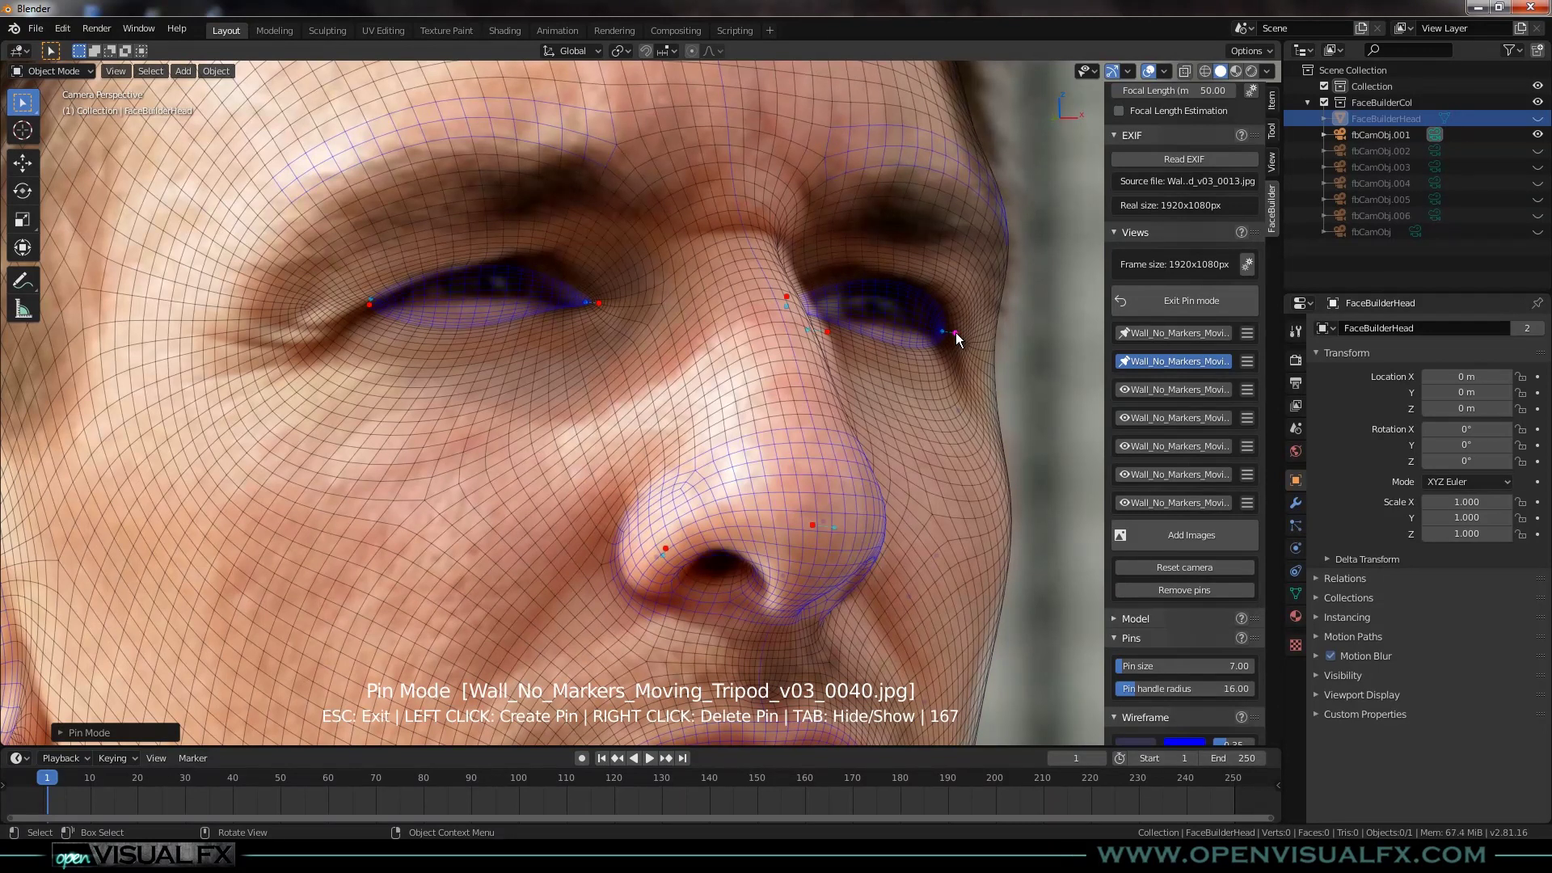
Shift the far eye's inner corner pin and the nose tip pin slightly to match the photo.
scroll(676, 441, "down", 5)
scroll(720, 511, "up", 5)
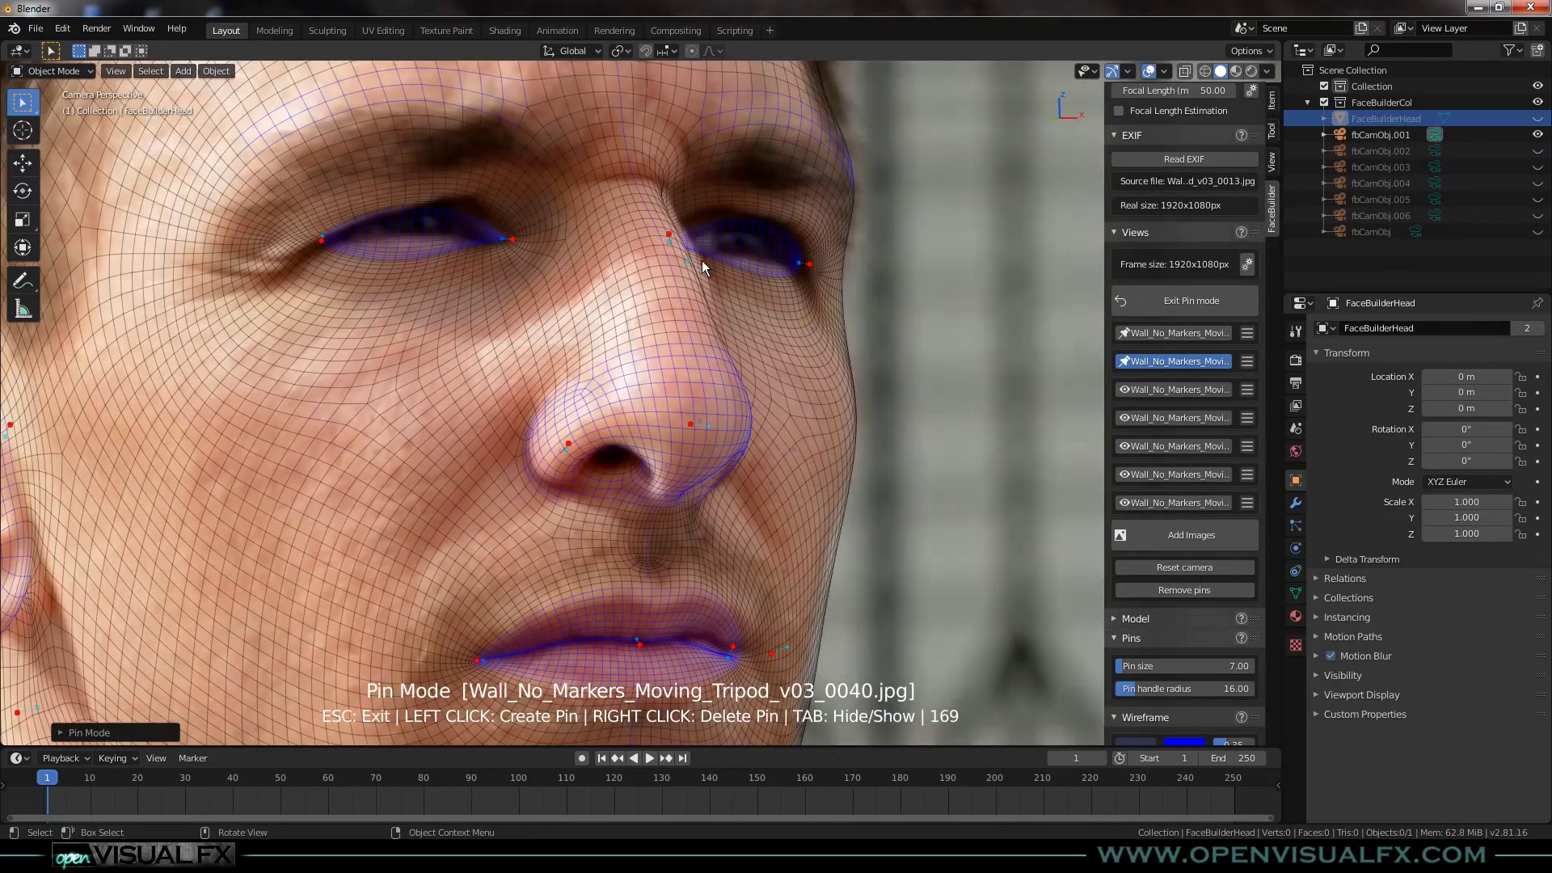
left_click_drag(709, 260, 716, 260)
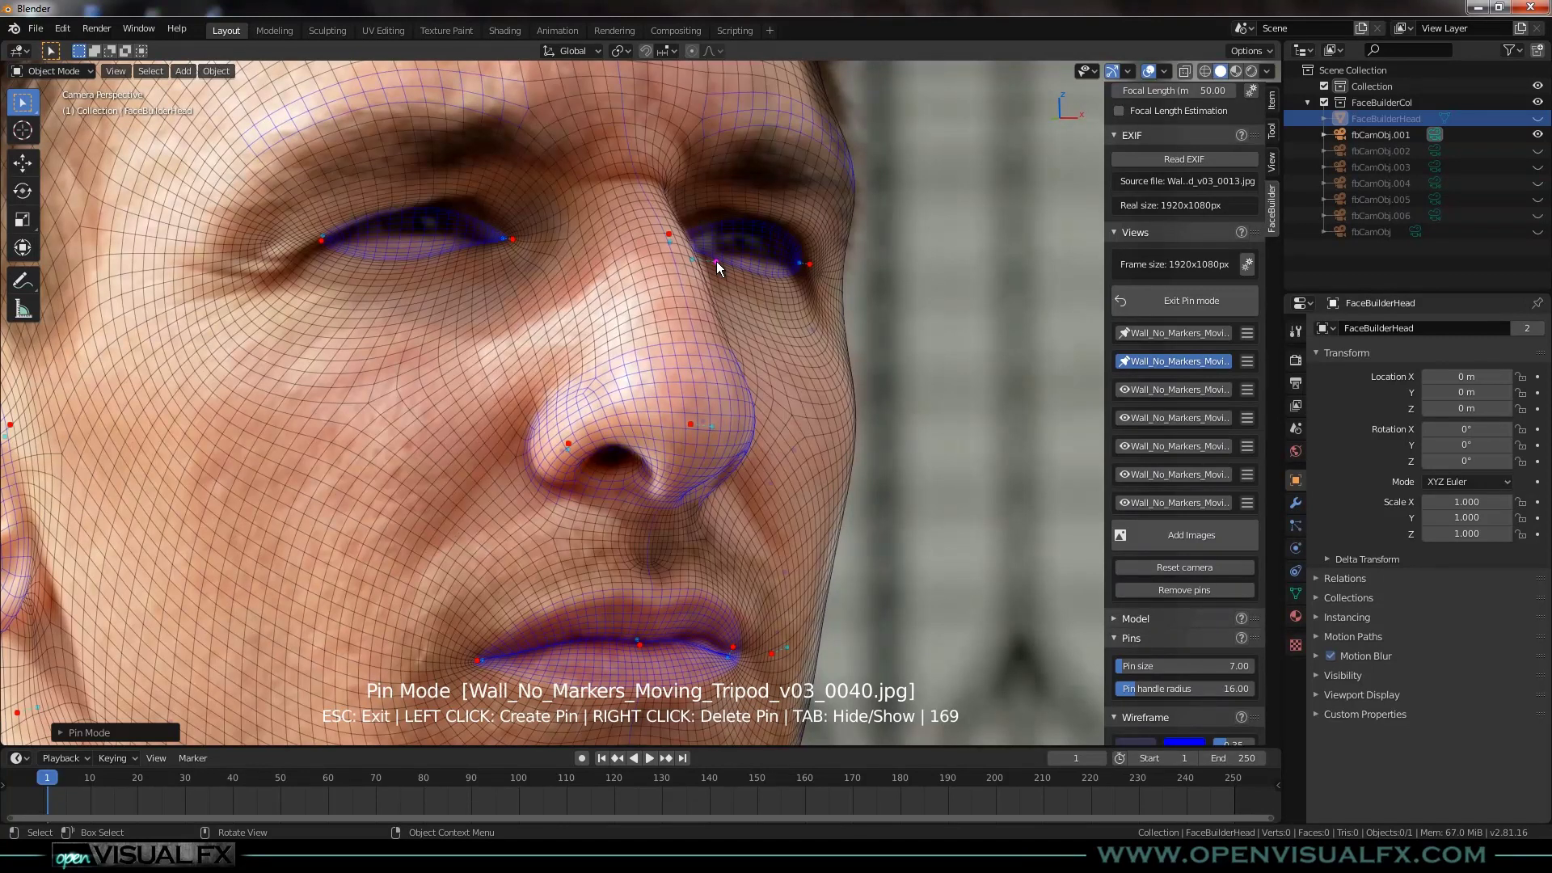
left_click_drag(695, 422, 681, 429)
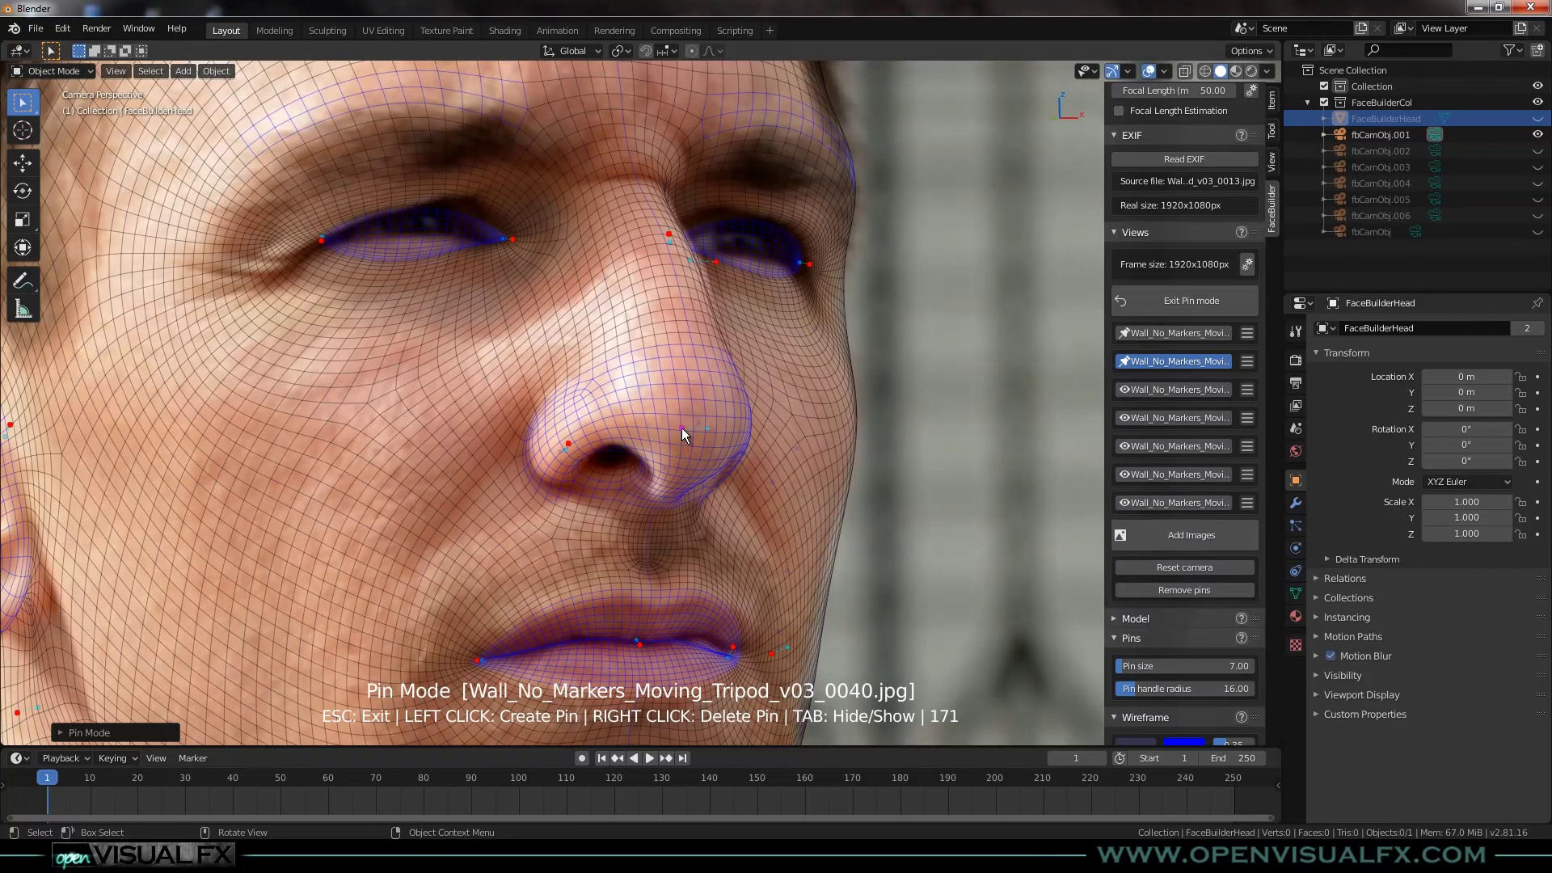
Switch to the 0211 view and roughly align the mesh by pinning the nose tip and inner eye corners.
key("Home")
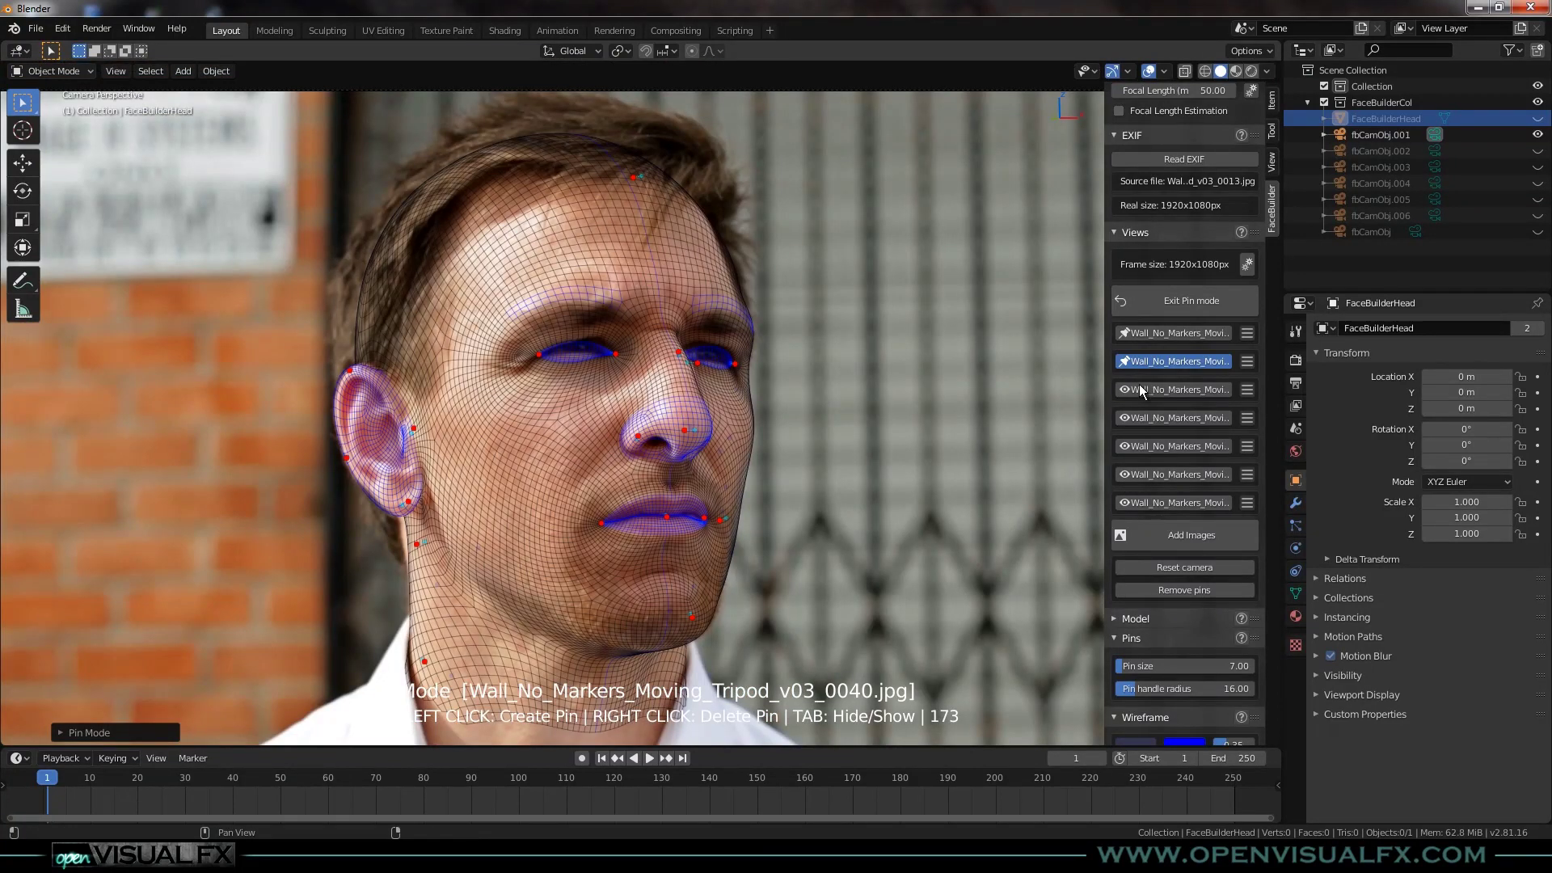
left_click(1139, 386)
middle_click_drag(749, 562, 598, 505, "shift")
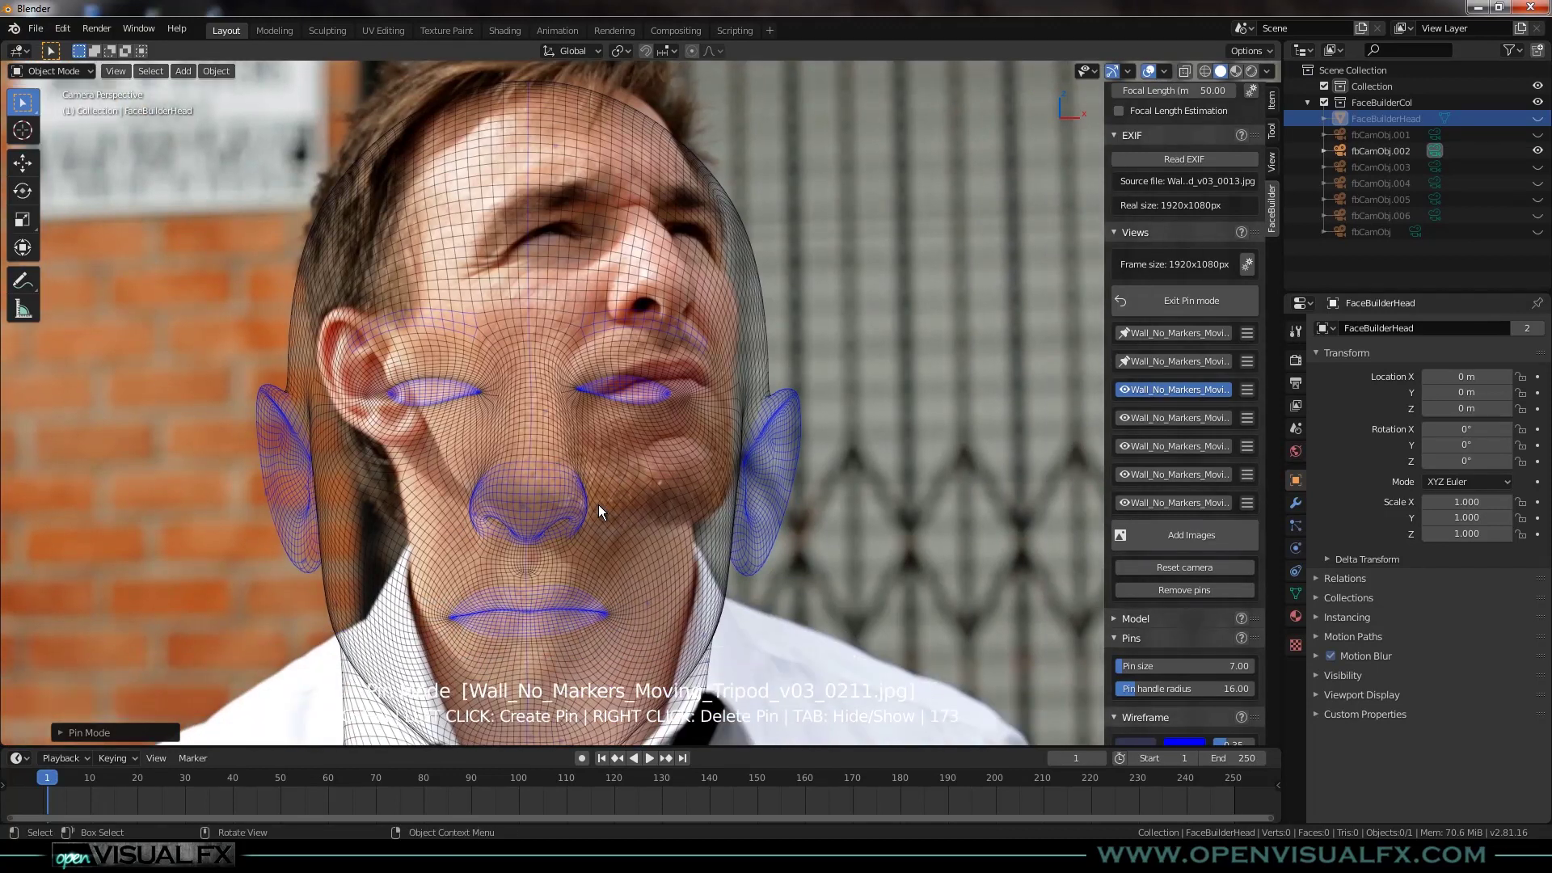
scroll(599, 504, "down", 1)
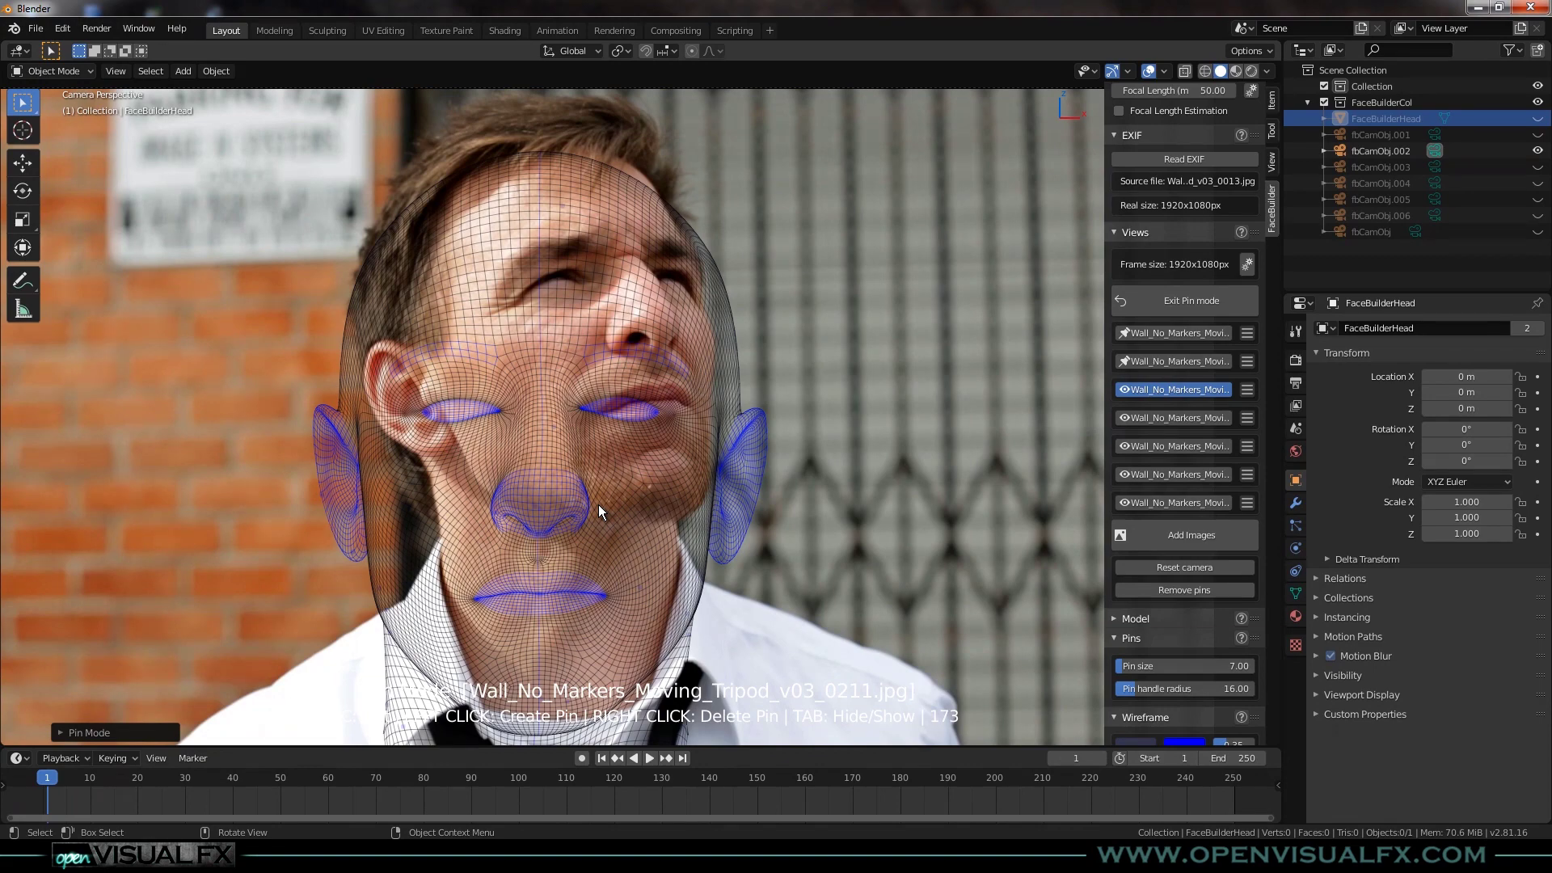
left_click_drag(542, 498, 658, 310)
scroll(658, 310, "up", 3)
left_click_drag(622, 259, 559, 367)
left_click_drag(669, 344, 664, 358)
Pin the chin and the front edge of the near ear to the photo in the 0211 view.
middle_click_drag(680, 417, 631, 273, "shift")
left_click_drag(656, 570, 672, 589)
left_click_drag(249, 421, 236, 410)
middle_click_drag(518, 598, 522, 437, "shift")
left_click_drag(554, 523, 555, 535)
middle_click_drag(578, 267, 574, 517, "shift")
Pin the nose bridge and the eye corners to the photo, refining the nose fit in the 0211 view.
scroll(598, 323, "up", 2)
left_click_drag(600, 296, 592, 282)
left_click_drag(450, 309, 449, 319)
left_click_drag(300, 324, 305, 327)
left_click_drag(717, 324, 722, 326)
scroll(718, 339, "down", 2)
left_click_drag(647, 358, 656, 365)
Pin the mouth corners and the middle of the lips, and readjust the chin and far eye's outer corner.
middle_click_drag(682, 522, 642, 290, "shift")
left_click_drag(647, 502, 652, 489)
left_click_drag(581, 324, 584, 328)
left_click_drag(647, 346, 644, 342)
left_click_drag(473, 353, 473, 356)
middle_click_drag(614, 178, 616, 377, "shift")
left_click_drag(652, 298, 658, 298)
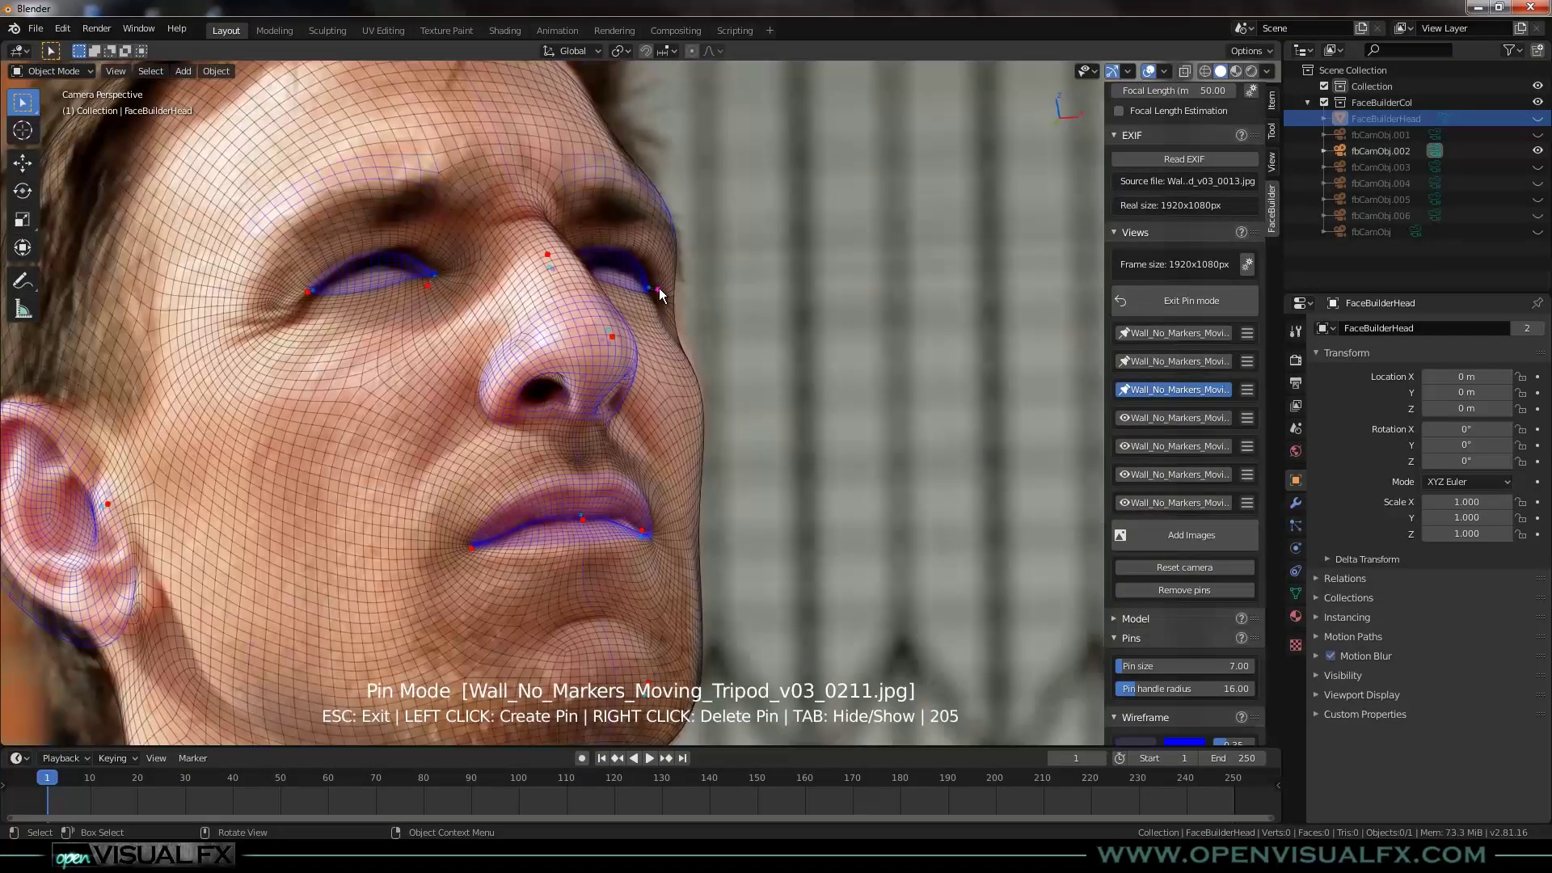
Refine the mesh around the near ear by placing and adjusting pins along its outline in the 0211 view.
scroll(566, 282, "down", 2)
middle_click_drag(356, 517, 477, 283, "shift")
left_click_drag(422, 308, 440, 305)
scroll(440, 305, "up", 2)
left_click_drag(442, 406, 447, 402)
left_click_drag(336, 324, 334, 343)
Pin the far side of the jaw inward to the face outline and refine the near side's outline.
scroll(590, 444, "down", 1)
middle_click_drag(596, 452, 570, 359, "shift")
left_click_drag(722, 502, 685, 508)
left_click_drag(496, 543, 491, 546)
left_click_drag(361, 158, 359, 154)
Switch to the 0258 view and pin the nose tip, inner eye corners and near ear's front edge.
scroll(517, 323, "down", 2)
middle_click_drag(517, 324, 467, 427, "shift")
left_click(1149, 422)
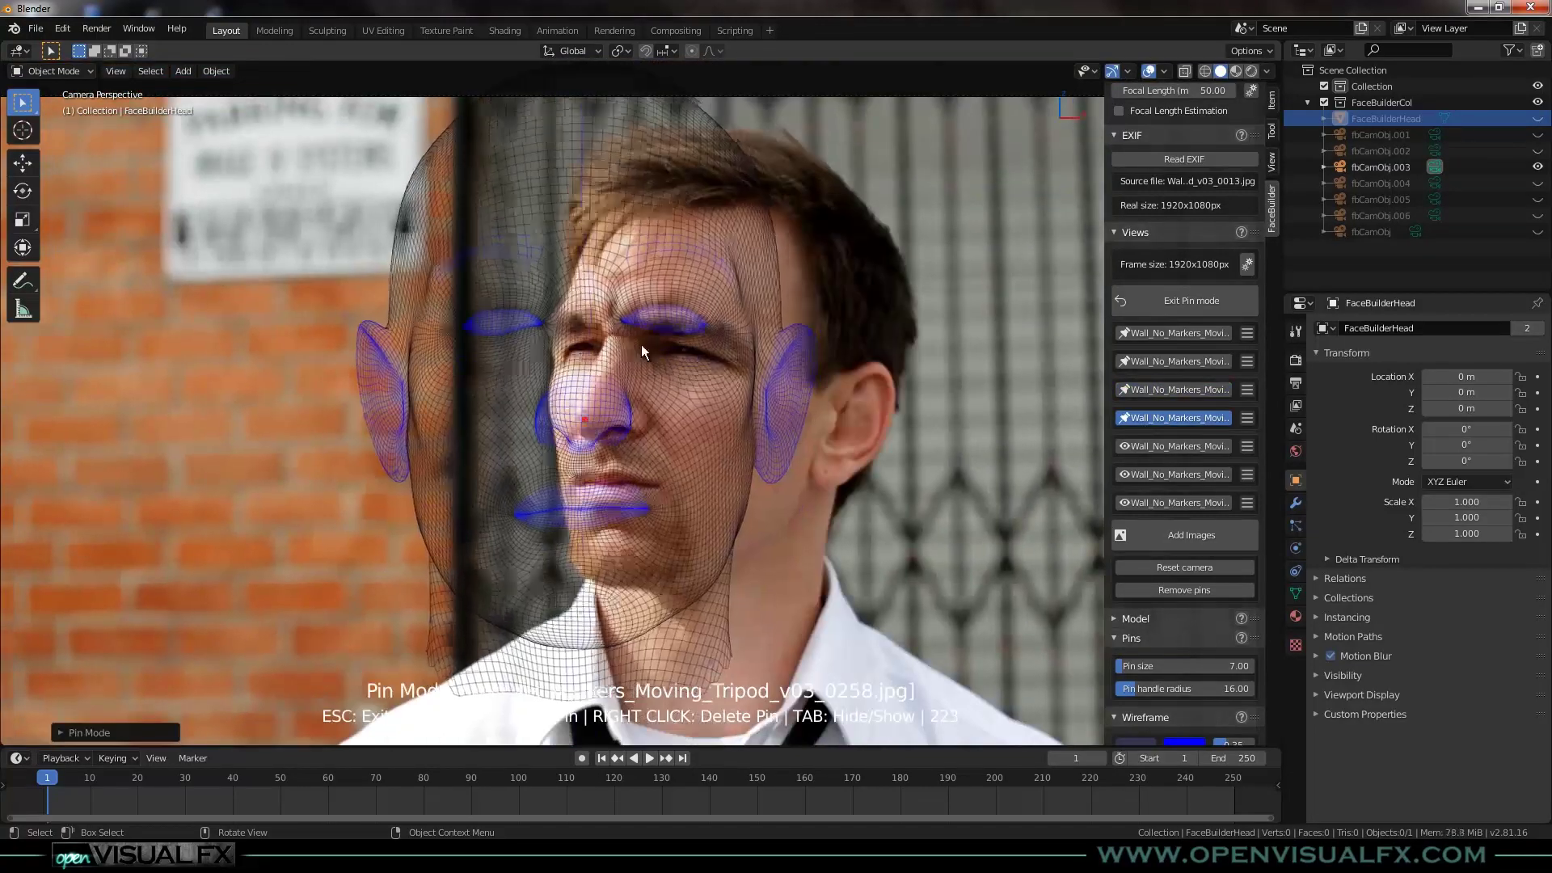
scroll(584, 418, "up", 3)
left_click(674, 355)
left_click_drag(954, 483, 957, 482)
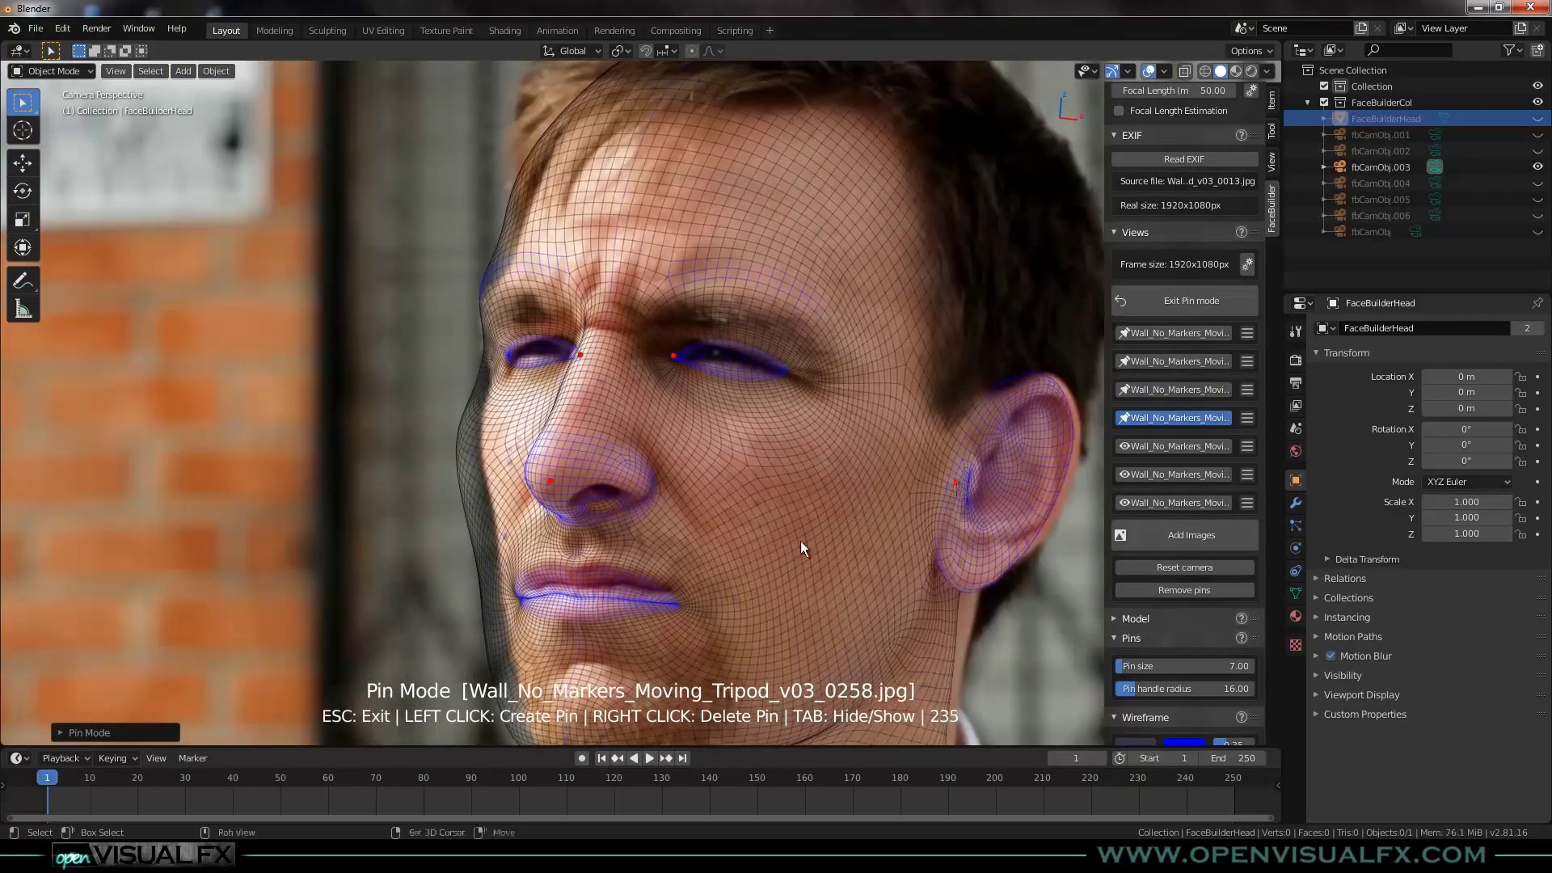
Pin the chin to the photo and readjust the inner eye and near ear pins in the 0258 view.
middle_click_drag(647, 388, 585, 232, "shift")
left_click_drag(519, 198, 522, 198)
middle_click_drag(533, 404, 524, 366, "shift")
left_click_drag(513, 539, 499, 533)
left_click_drag(885, 287, 887, 290)
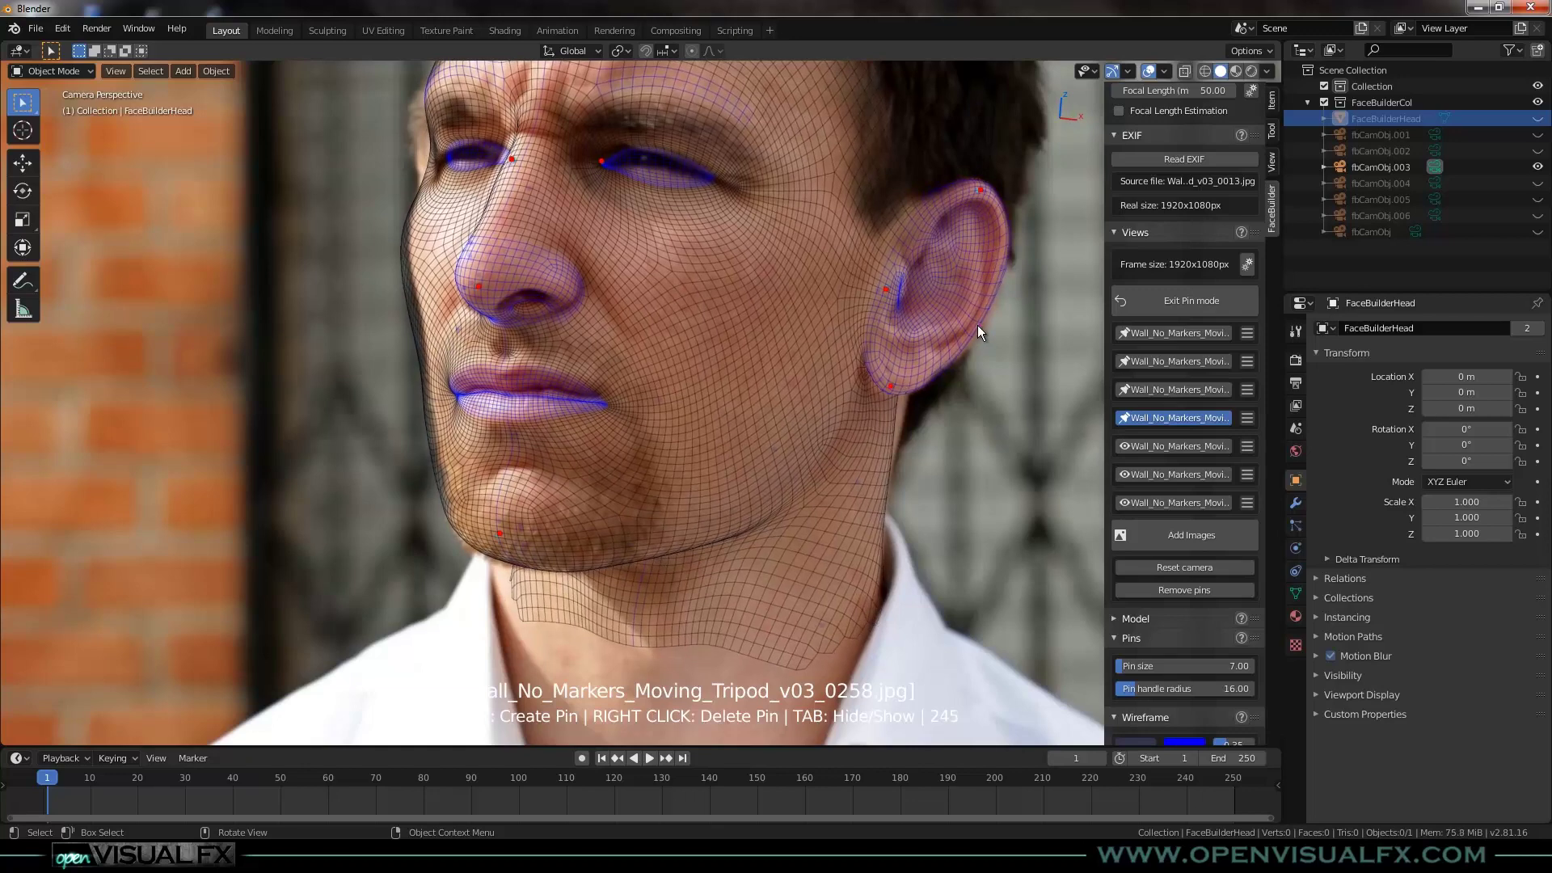
Pin the nose bridge and both sides of the nose's lower edge in the 0258 view.
scroll(540, 294, "up", 3)
left_click(553, 222)
left_click_drag(484, 479, 485, 474)
left_click(520, 298)
left_click(641, 463)
scroll(452, 299, "down", 1)
left_click(471, 478)
Pin the outer corners of both eyes in the 0258 view.
left_click(422, 273)
left_click(817, 294)
scroll(687, 327, "down", 2)
middle_click_drag(655, 317, 631, 289, "shift")
Pin the far cheek, jaw and forehead along the face outline, and shift the far eye's outer corner outward.
left_click(489, 398)
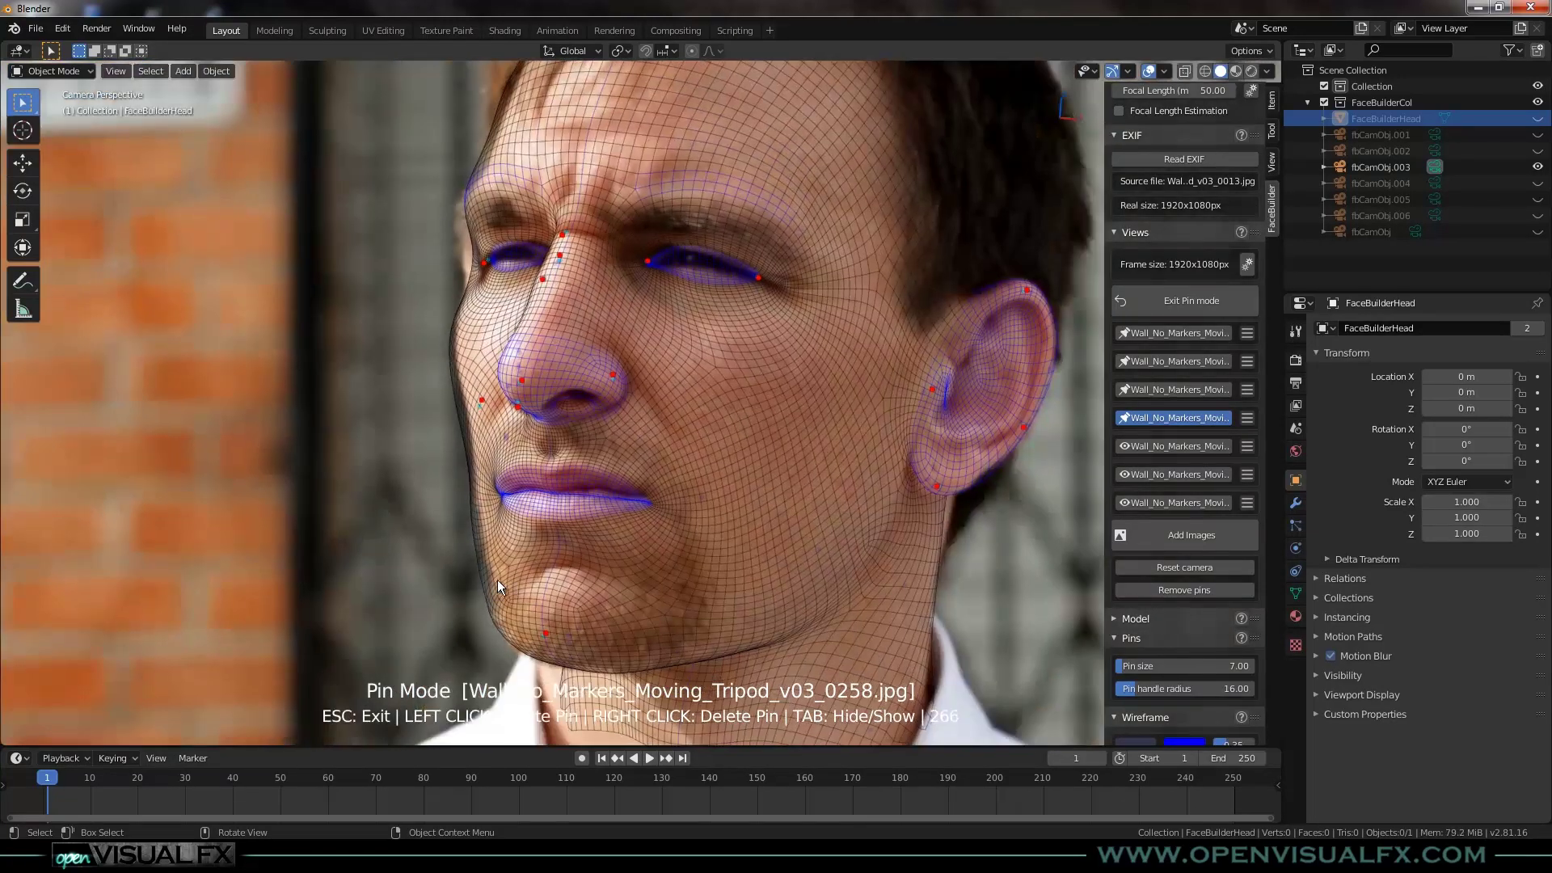
left_click(501, 583)
middle_click_drag(525, 283, 513, 400, "shift")
left_click(489, 275)
left_click_drag(471, 382, 462, 383)
scroll(463, 383, "down", 2)
middle_click_drag(733, 675, 738, 545, "shift")
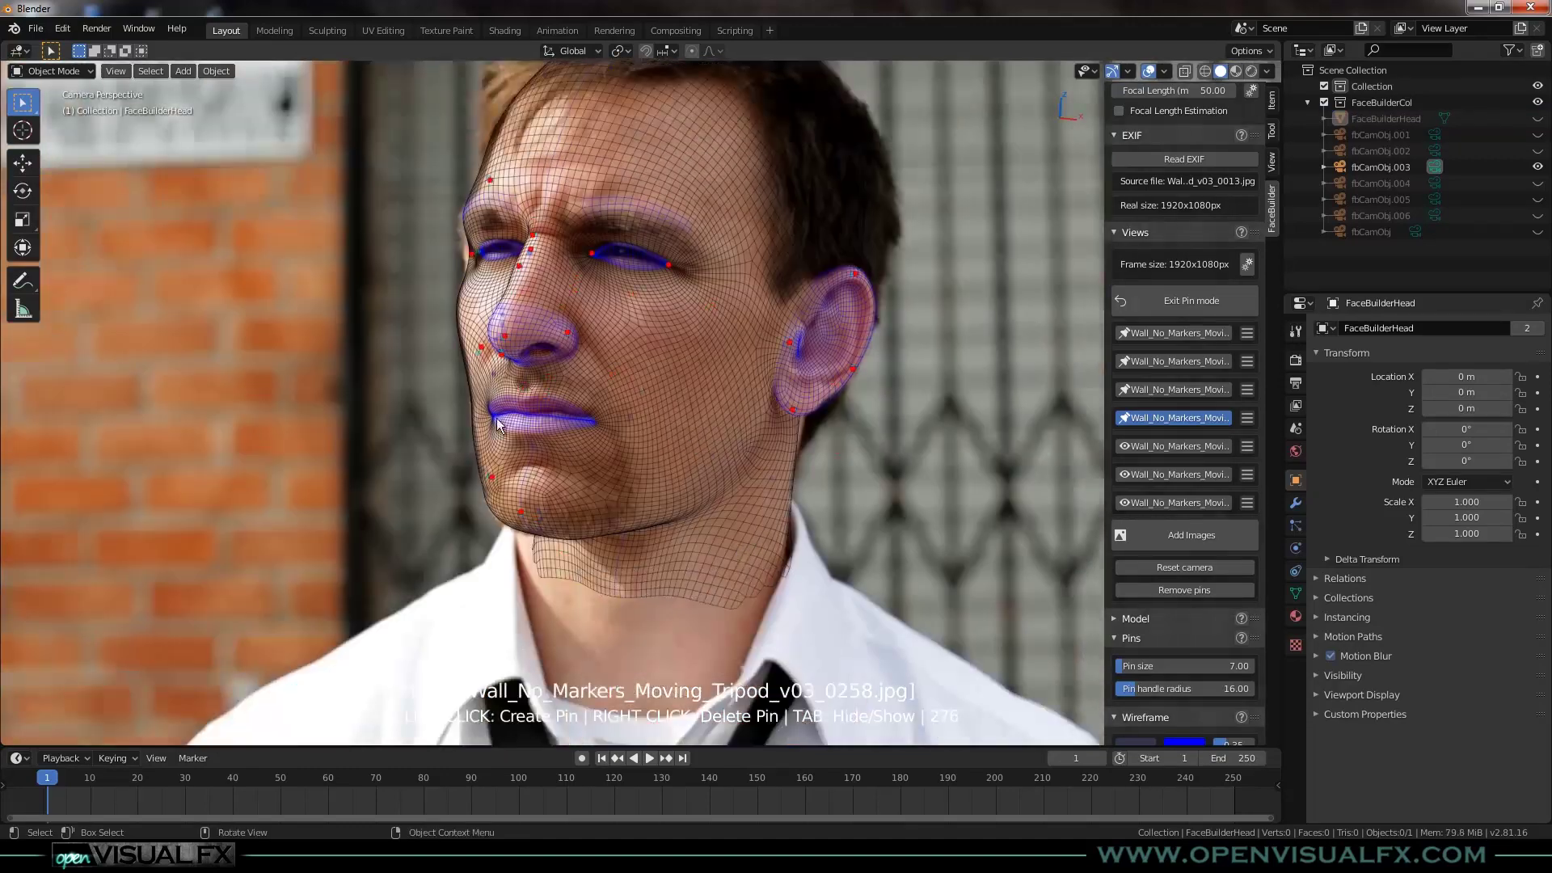
Add pins at the mouth and chin to match the photo in the 0258 view.
scroll(497, 413, "up", 4)
left_click(552, 404)
left_click(686, 398)
left_click(554, 606)
Switch to the 0295 view and pin the nose tip, inner eye corners, and the near ear's front edge and lobe.
scroll(560, 594, "down", 4)
middle_click_drag(655, 575, 642, 482, "shift")
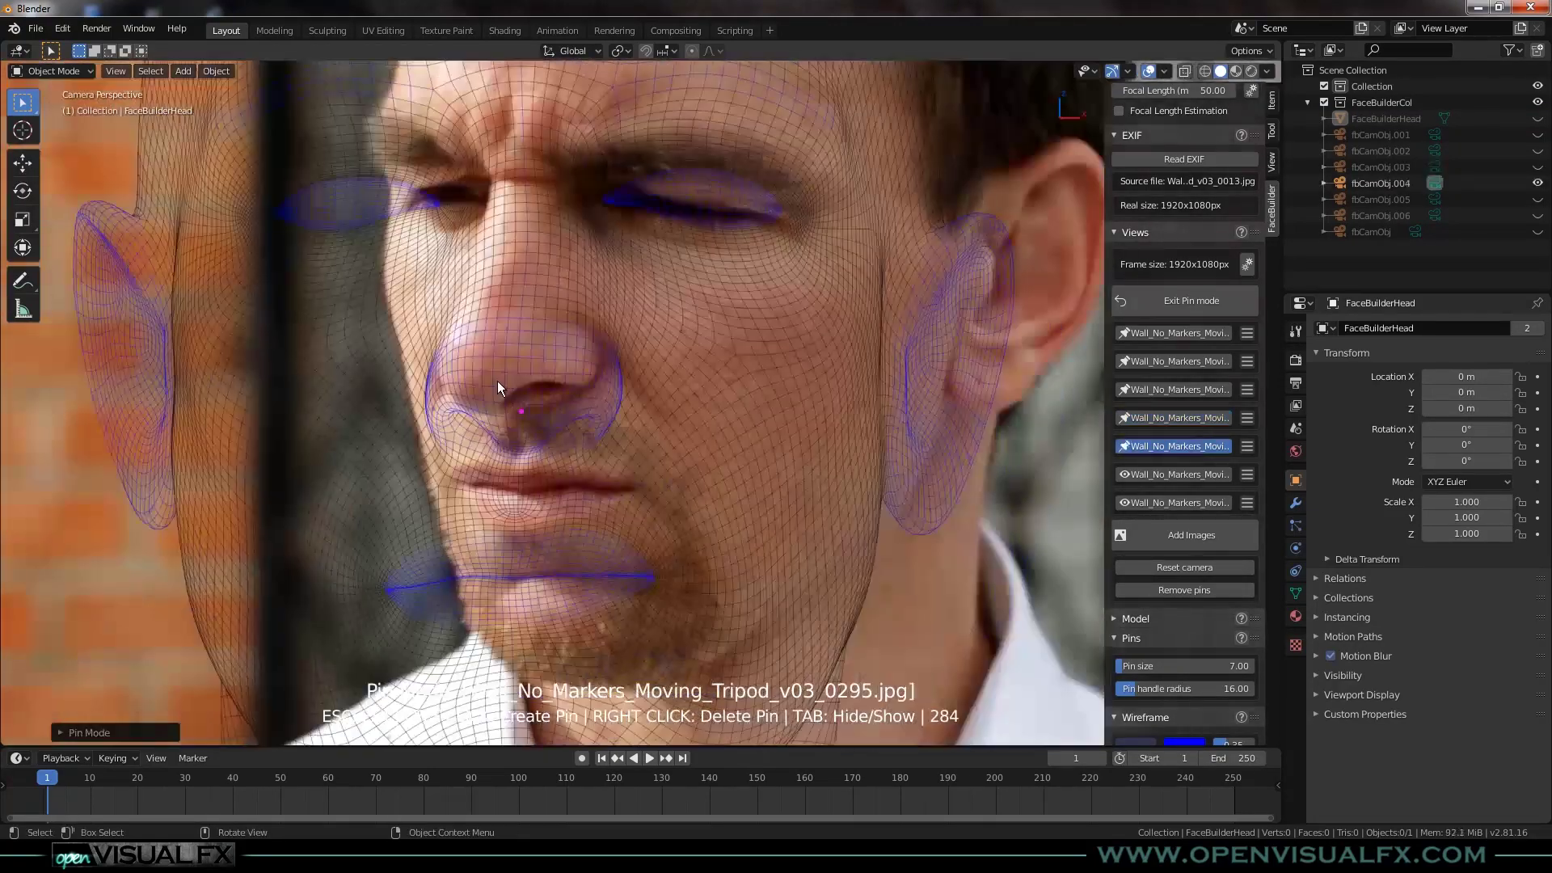
scroll(590, 313, "up", 3)
left_click(513, 596)
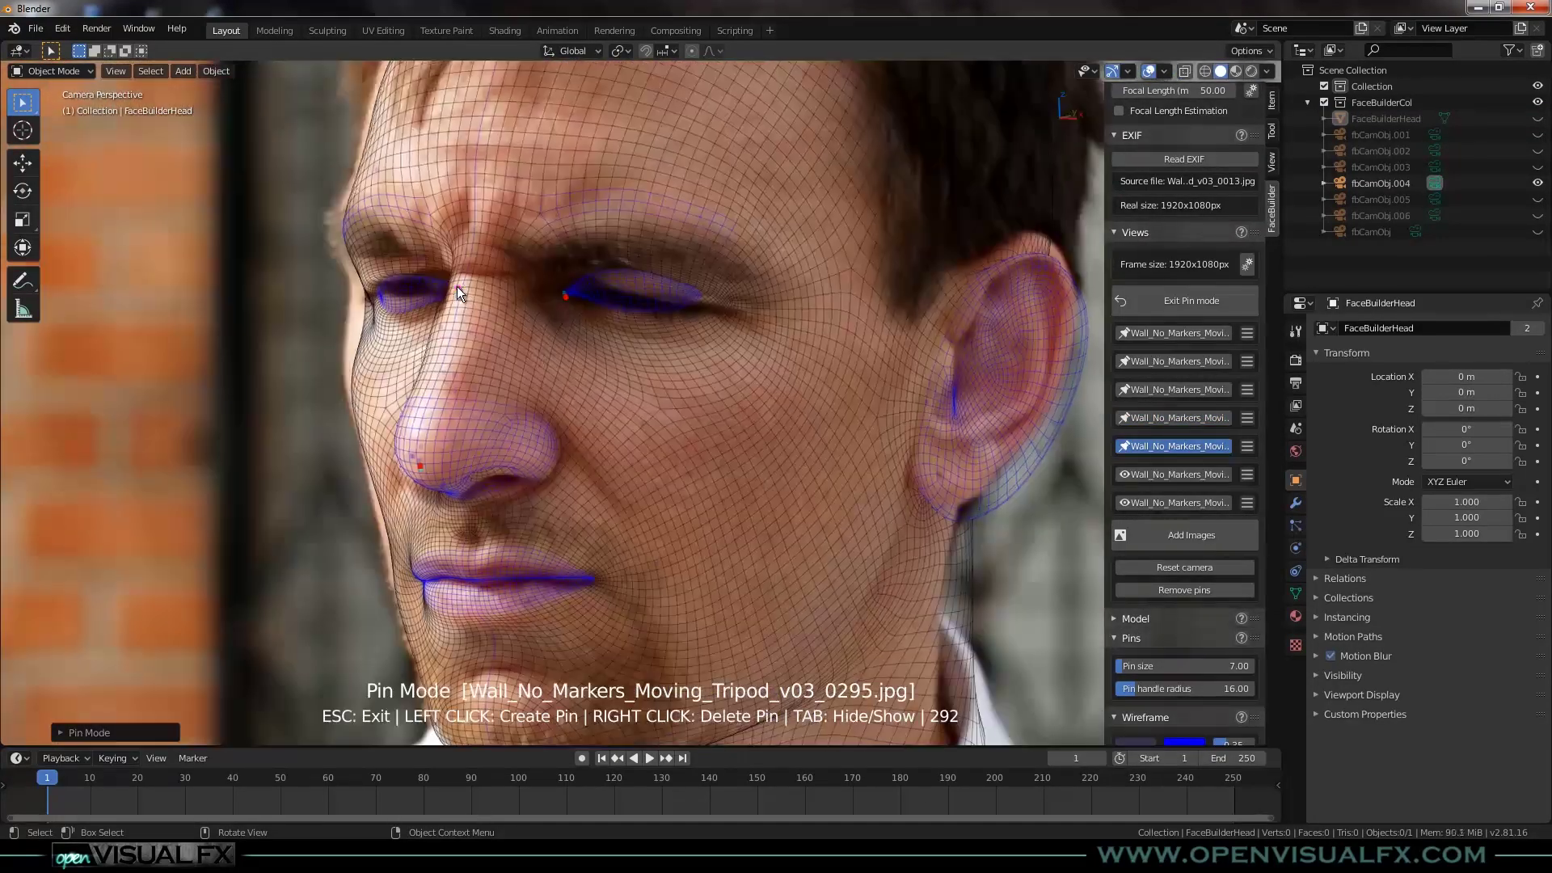
left_click(930, 341)
left_click(946, 486)
Pin the chin, the far side of the face and the forehead in the 0295 view.
middle_click_drag(647, 687, 663, 417, "shift")
left_click_drag(543, 485, 553, 487)
middle_click_drag(502, 323, 537, 491, "shift")
left_click(400, 275)
middle_click_drag(404, 279, 410, 445, "shift")
left_click(438, 144)
Readjust the inner eye corner pins slightly in the 0295 view.
scroll(438, 210, "down", 3)
left_click_drag(535, 357, 537, 362)
left_click_drag(628, 348, 634, 356)
Refine the pins around the near ear and the neck below it in the 0295 view.
scroll(841, 432, "up", 3)
middle_click_drag(833, 436, 840, 182, "shift")
left_click_drag(764, 469, 758, 472)
mouse_move(757, 286)
left_mouse_down()
mouse_move(770, 252)
mouse_move(769, 267)
left_mouse_up()
left_click_drag(760, 472, 756, 503)
Switch to the 0332 view and pin the nose tip and both inner eye corners.
scroll(647, 413, "down", 1)
middle_click_drag(637, 400, 671, 516, "shift")
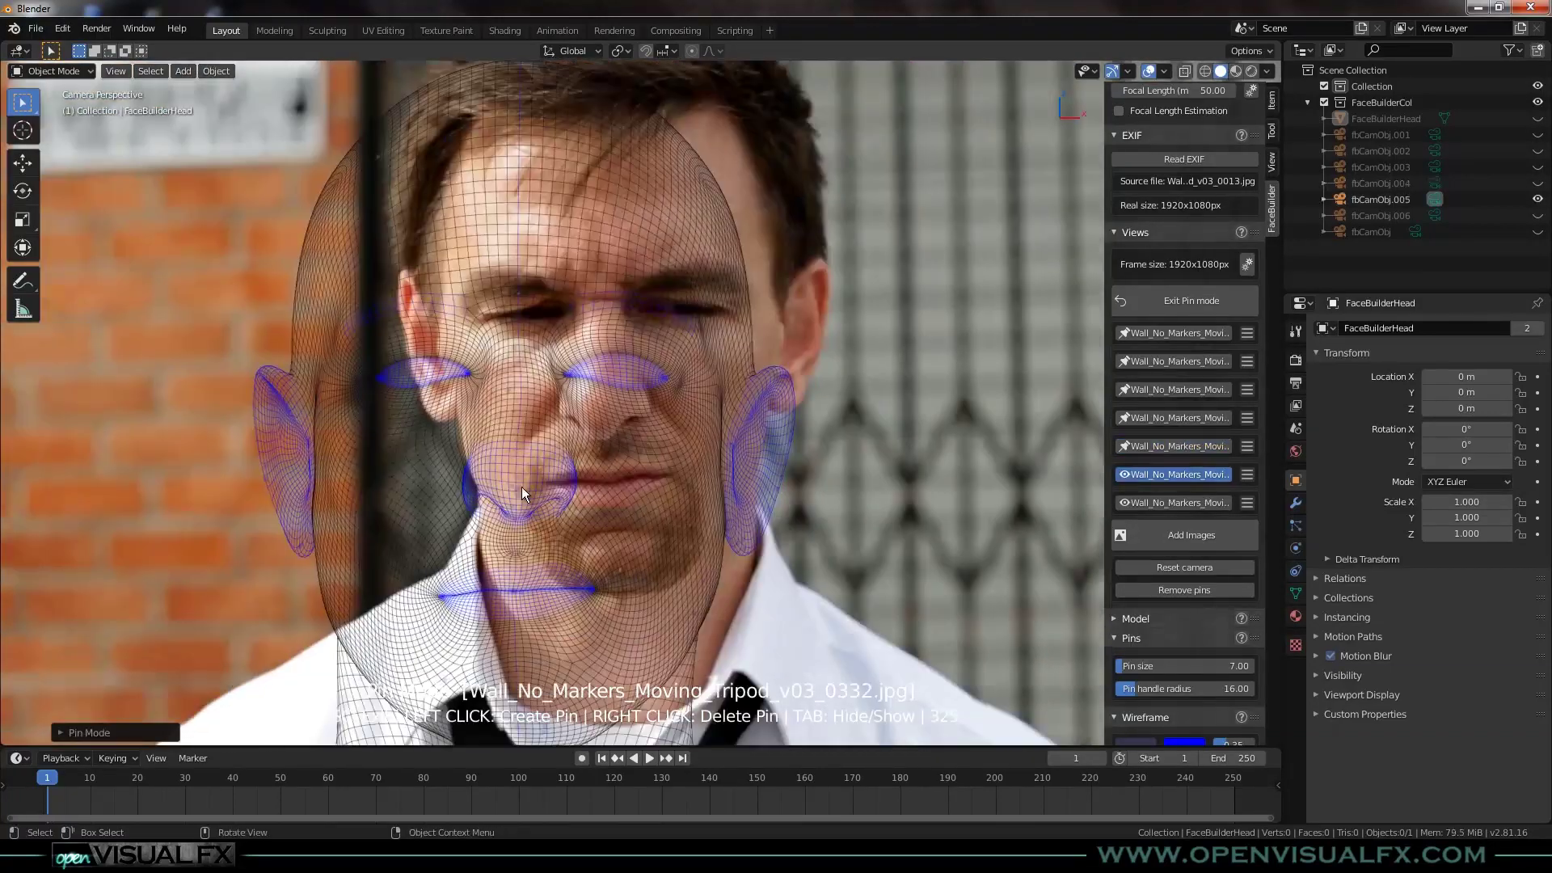
scroll(521, 487, "up", 3)
left_click_drag(545, 528, 548, 530)
left_click_drag(637, 300, 634, 303)
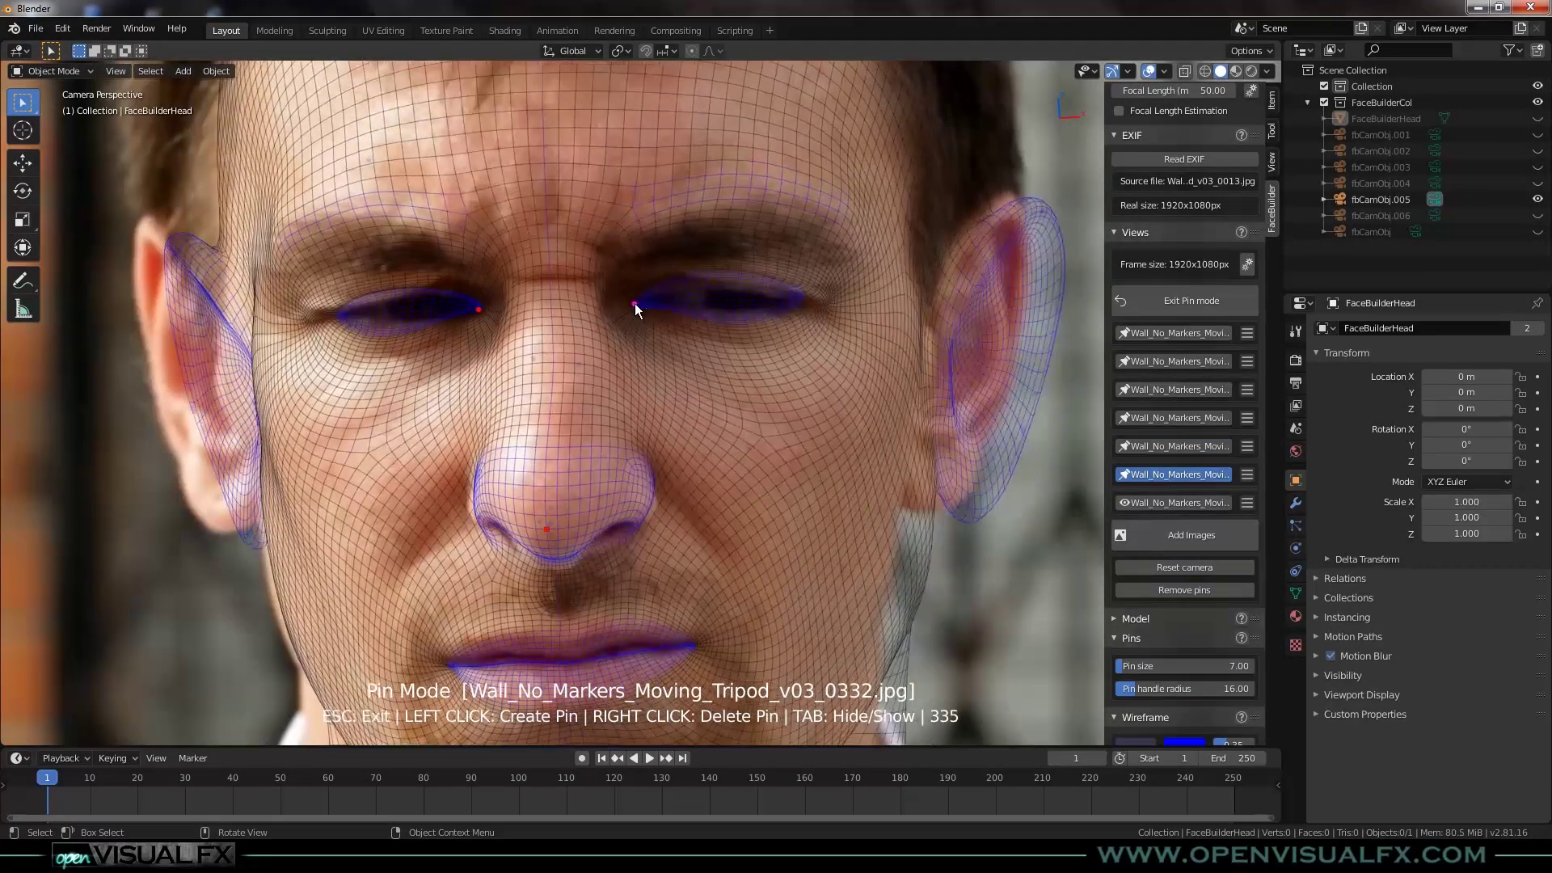
Pin the chin and the front edges of both ears in the 0332 view.
scroll(630, 340, "down", 1)
middle_click_drag(627, 534, 619, 293, "shift")
left_click_drag(603, 573, 605, 581)
middle_click_drag(582, 340, 606, 576, "shift")
left_click_drag(313, 323, 302, 324)
left_click_drag(894, 362, 887, 364)
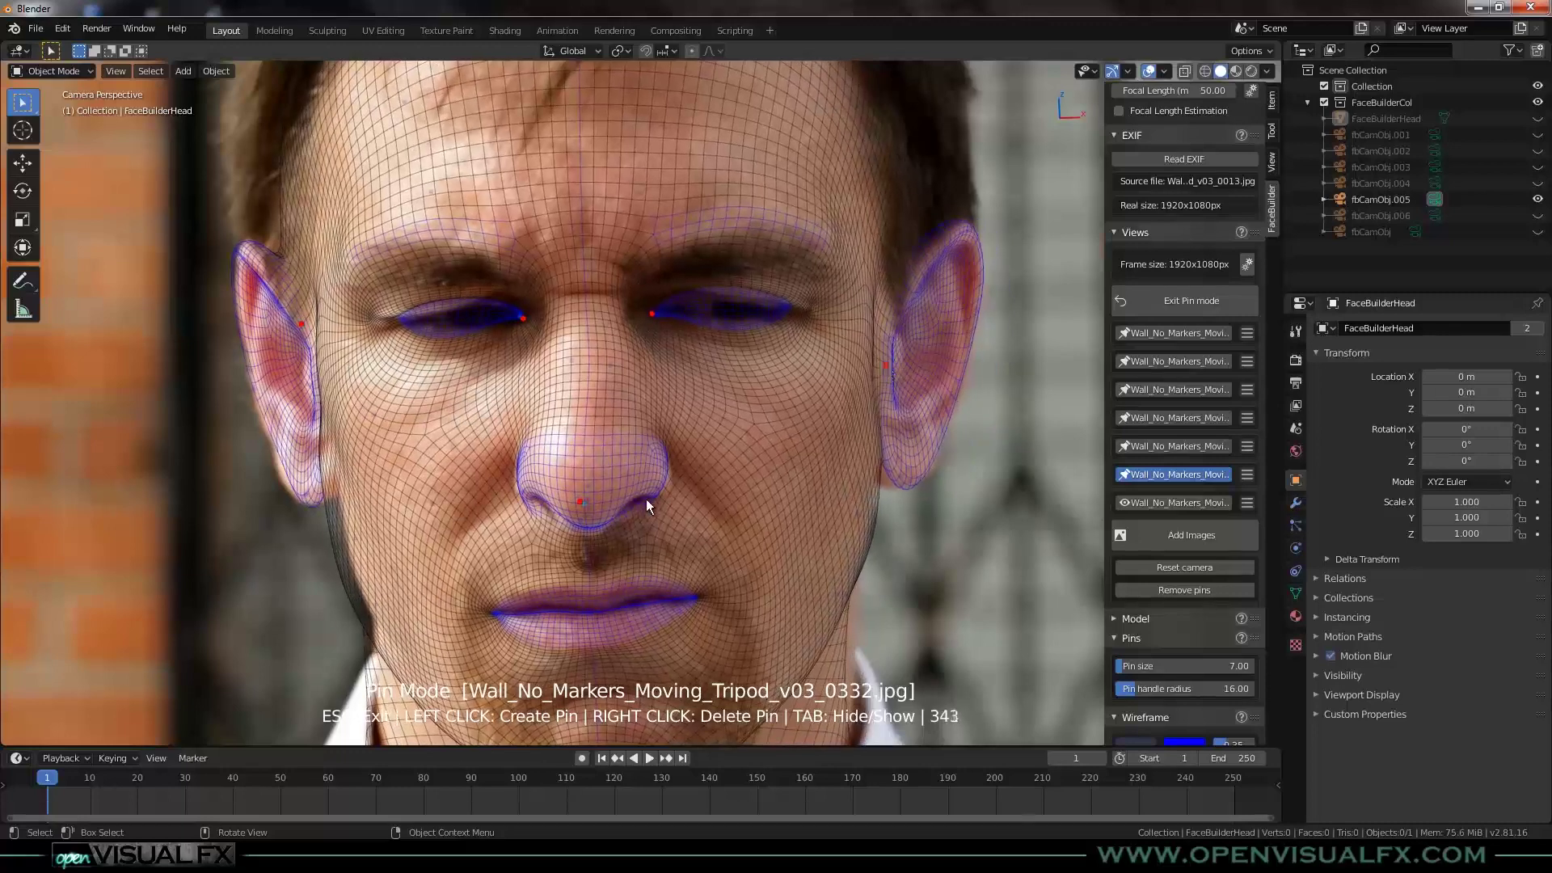
Pin both nostril wings and readjust the nose tip pin in the 0332 view.
scroll(646, 498, "up", 2)
left_click_drag(462, 477, 467, 482)
left_click_drag(552, 506, 554, 529)
left_click_drag(674, 480, 671, 483)
Readjust the chin, and pin both cheeks inward to the face outline along with an earlobe.
scroll(667, 485, "down", 2)
middle_click_drag(639, 534, 656, 367, "shift")
left_click_drag(645, 598, 661, 595)
left_click_drag(875, 365, 867, 368)
left_click_drag(319, 310, 325, 309)
mouse_move(388, 394)
left_mouse_down()
mouse_move(434, 384)
mouse_move(408, 400)
left_mouse_up()
Pin the outer edges of both ears and readjust the earlobe pins in the 0332 view.
left_click_drag(982, 198, 982, 201)
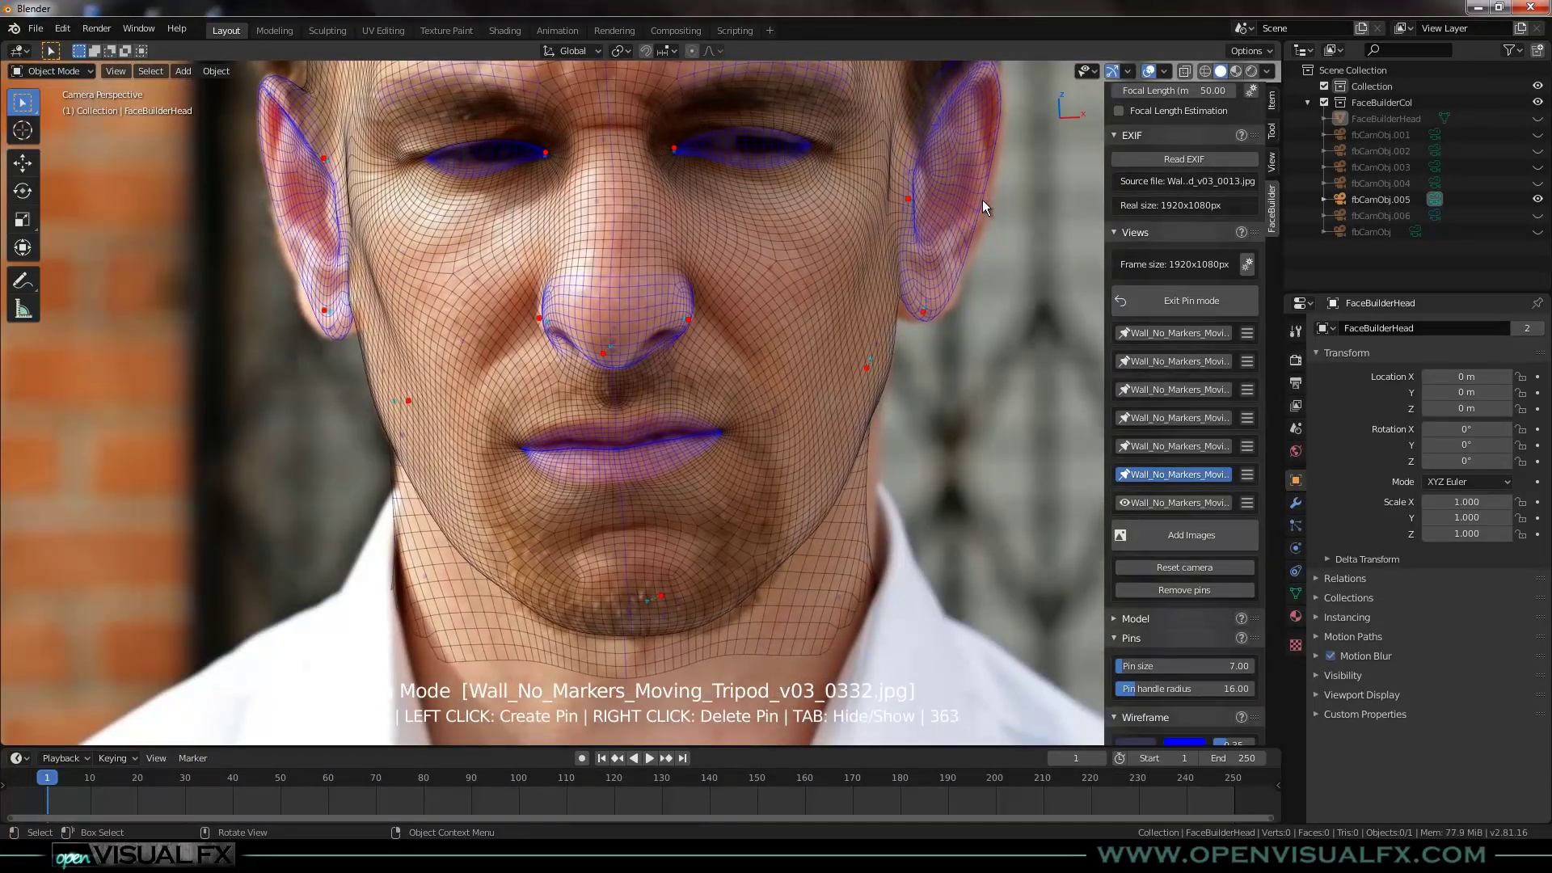
middle_click_drag(944, 234, 938, 288, "shift")
left_click_drag(919, 368, 916, 365)
left_click_drag(285, 310, 284, 314)
left_click_drag(318, 364, 315, 360)
Pin the lower jaw and the neck along the face and neck outlines in the 0332 view.
middle_click_drag(404, 625, 378, 506, "shift")
left_click(376, 531)
left_click(390, 430)
left_click(845, 398)
Pin the middle of the lips and both mouth corners, and lower the nose tip pin slightly.
left_click(585, 372)
left_click(491, 379)
left_click(688, 370)
left_click_drag(571, 287, 580, 298)
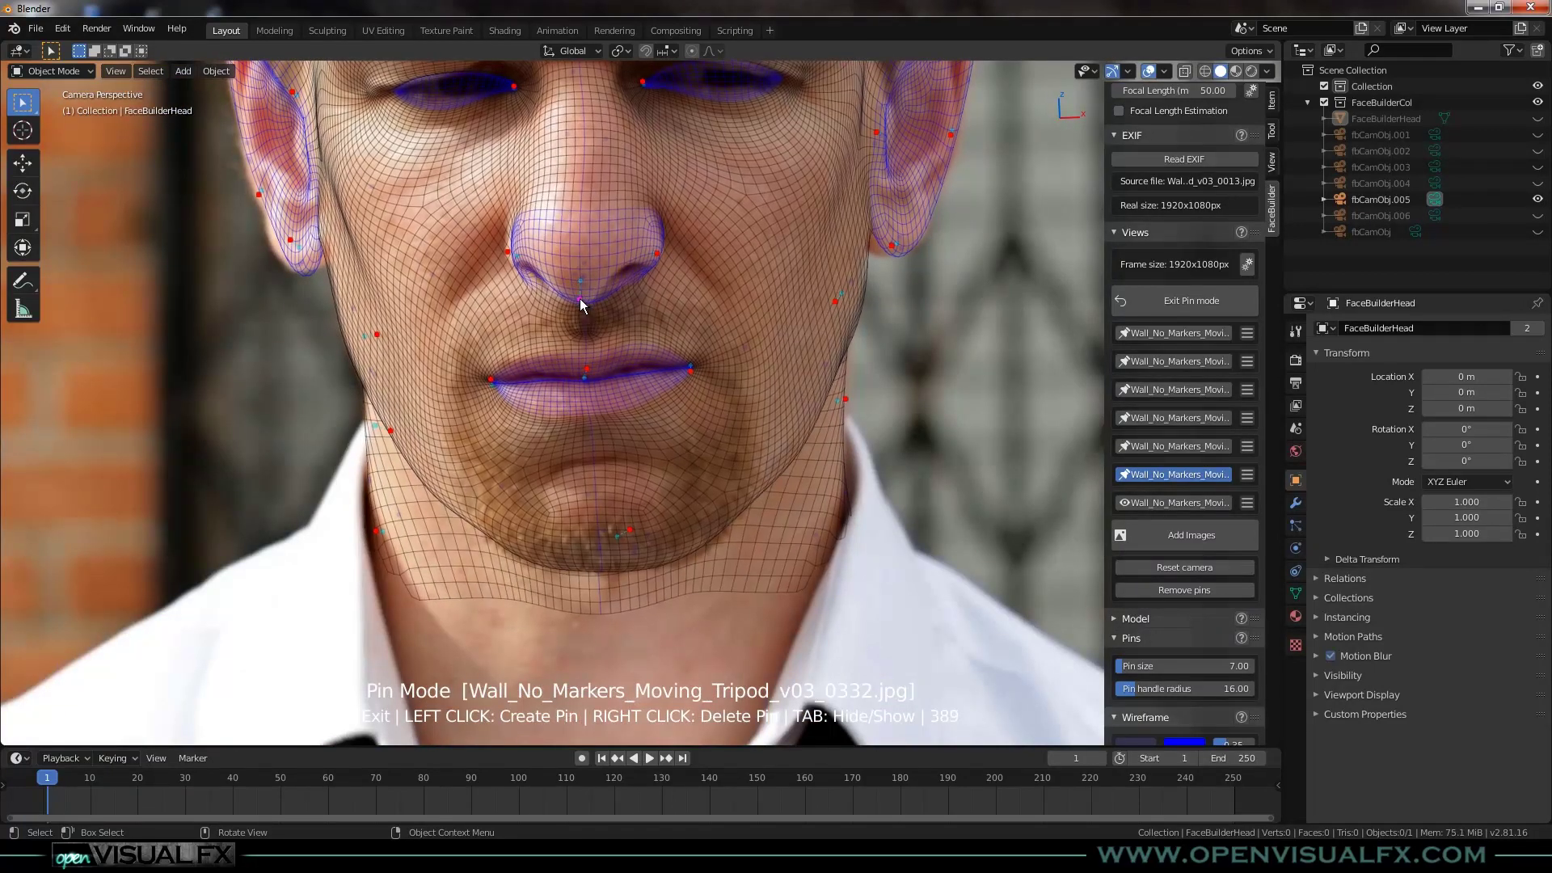
Switch to the 0347 view and align the mesh by pinning the nose tip and both inner eye corners.
scroll(601, 390, "down", 4)
middle_click_drag(604, 389, 601, 462, "shift")
left_click(1174, 503)
left_click_drag(517, 477, 653, 410)
scroll(627, 377, "up", 4)
left_click_drag(614, 275, 576, 287)
left_click_drag(705, 268, 691, 291)
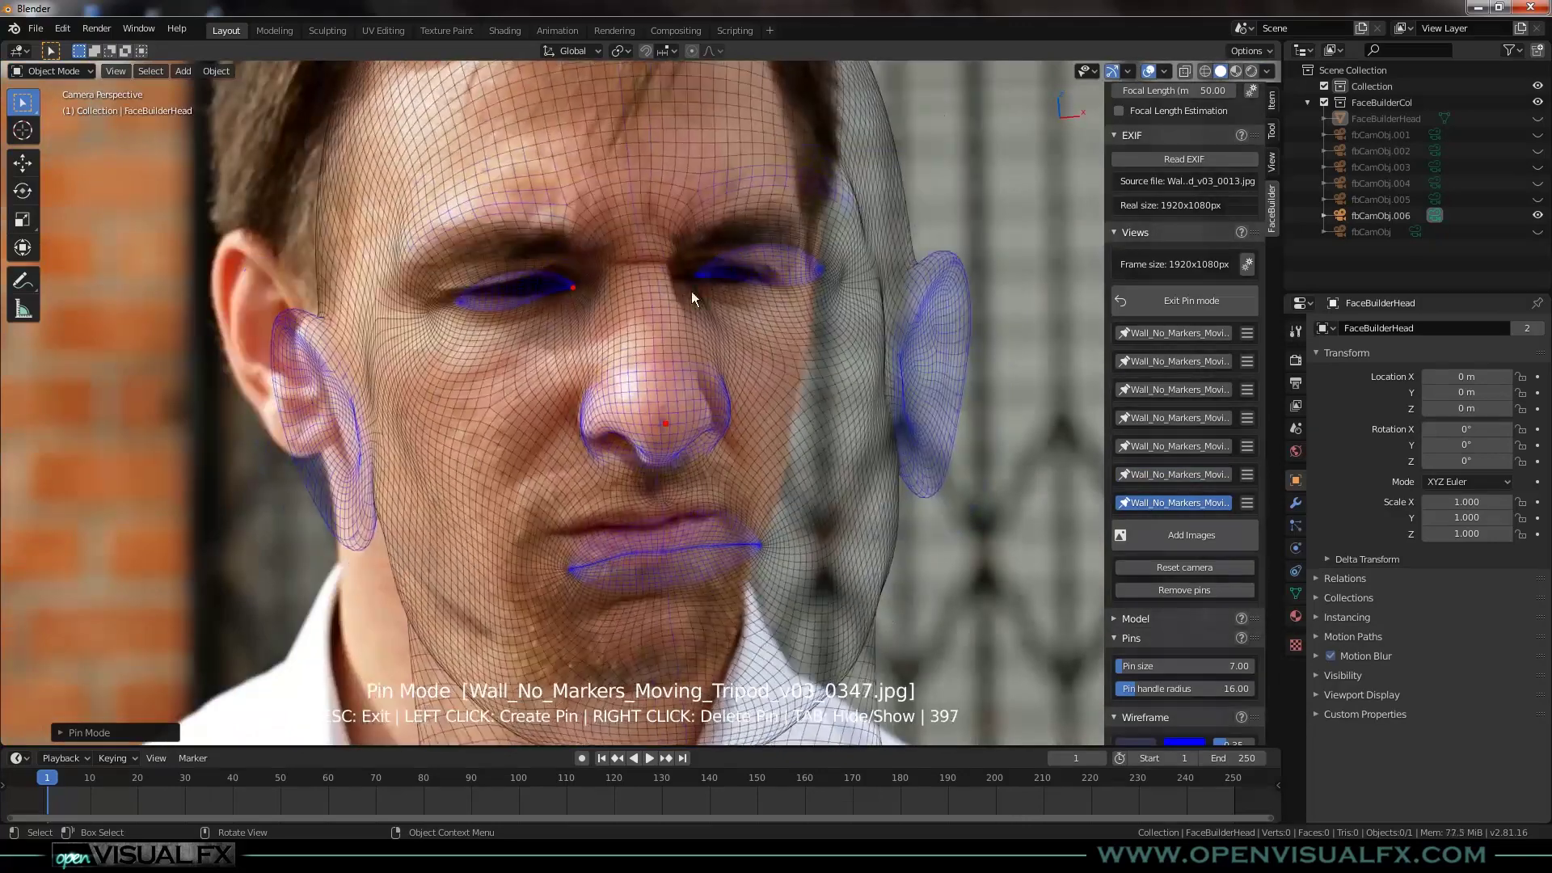
left_click_drag(676, 431, 681, 438)
Pin the near ear's front edge and readjust the near eye's inner corner in the 0347 view.
left_click_drag(317, 333, 303, 349)
scroll(592, 289, "up", 4)
left_click_drag(737, 275, 730, 270)
Replace the far eye's inner corner pin with a nose bridge pin, and readjust the near eye and nose tip pins.
scroll(730, 270, "down", 4)
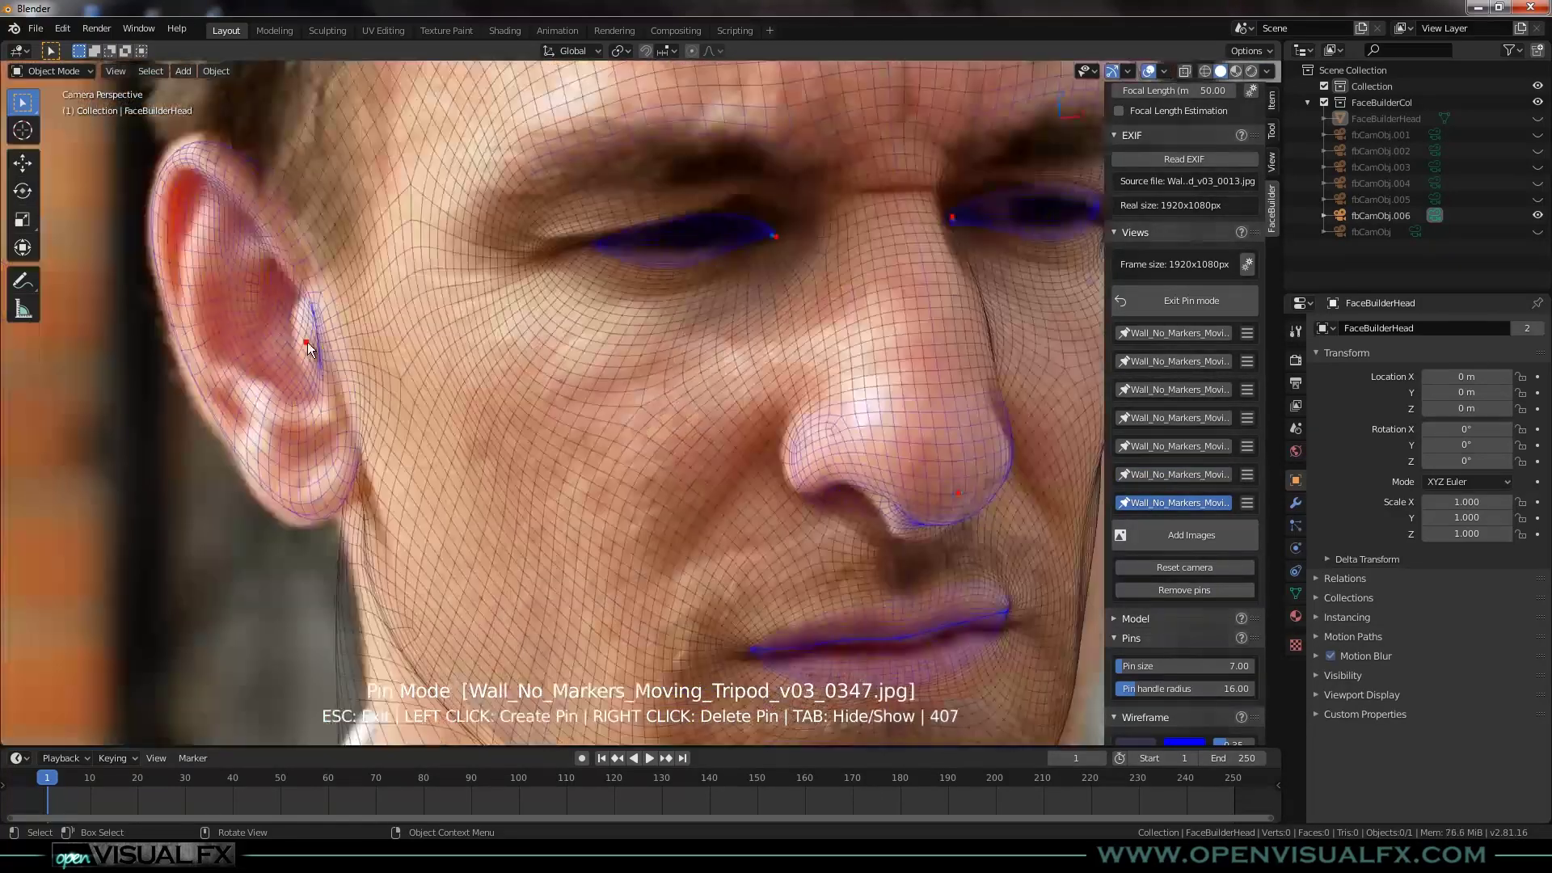
right_click(733, 166)
left_click_drag(737, 161, 676, 140)
left_click_drag(589, 182, 597, 180)
left_click_drag(731, 404, 725, 405)
Pin the chin, and pin the far cheek and temple to the face outline in the 0347 view.
scroll(724, 405, "down", 1)
middle_click_drag(787, 485, 750, 296, "shift")
left_click_drag(654, 482, 652, 475)
middle_click_drag(779, 253, 708, 446, "shift")
left_click_drag(752, 280, 760, 279)
left_click(778, 134)
left_click_drag(781, 137, 760, 142)
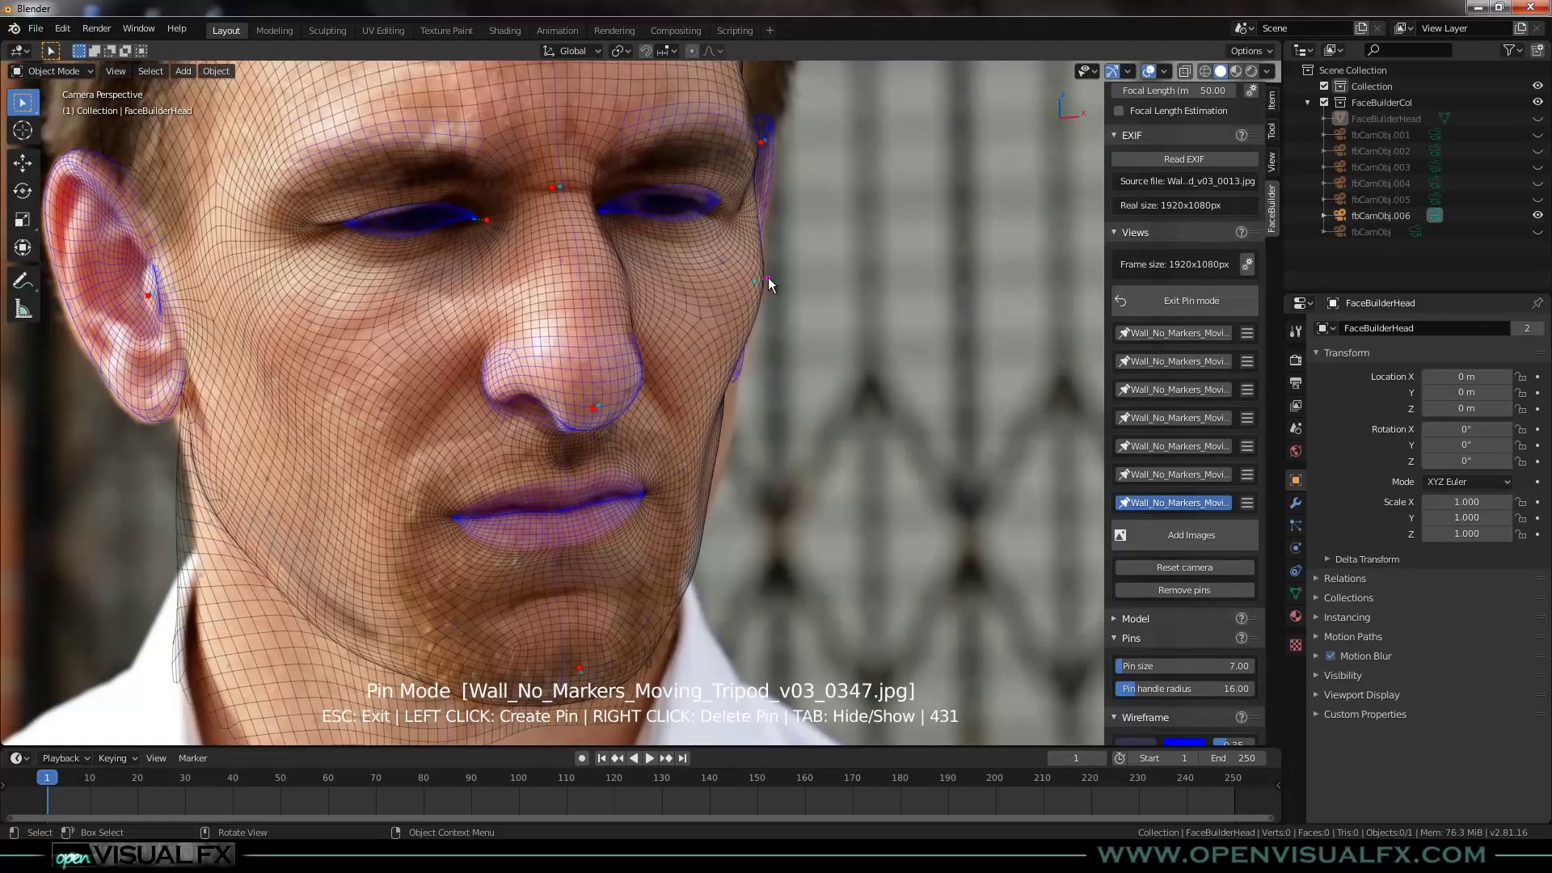
Rework the pins along the far jaw outline and the near jawline in the 0347 view.
left_click(717, 438)
right_click(737, 402)
scroll(737, 401, "down", 1)
middle_click_drag(737, 402, 791, 402, "shift")
left_click_drag(454, 558, 457, 552)
Pin the near ear's top and lobe, and fit the jaw corner below it to the photo in the 0347 view.
left_click_drag(300, 312, 283, 318)
left_click(237, 201)
left_click(302, 407)
left_click_drag(341, 494, 356, 506)
left_click_drag(365, 487, 361, 482)
Pin the far side of the jaw, and readjust the far eye and nose pins in the 0347 view.
left_click(786, 425)
scroll(786, 424, "up", 2)
middle_click_drag(786, 425, 764, 550, "shift")
left_click_drag(629, 275, 618, 279)
left_click_drag(745, 276, 740, 319)
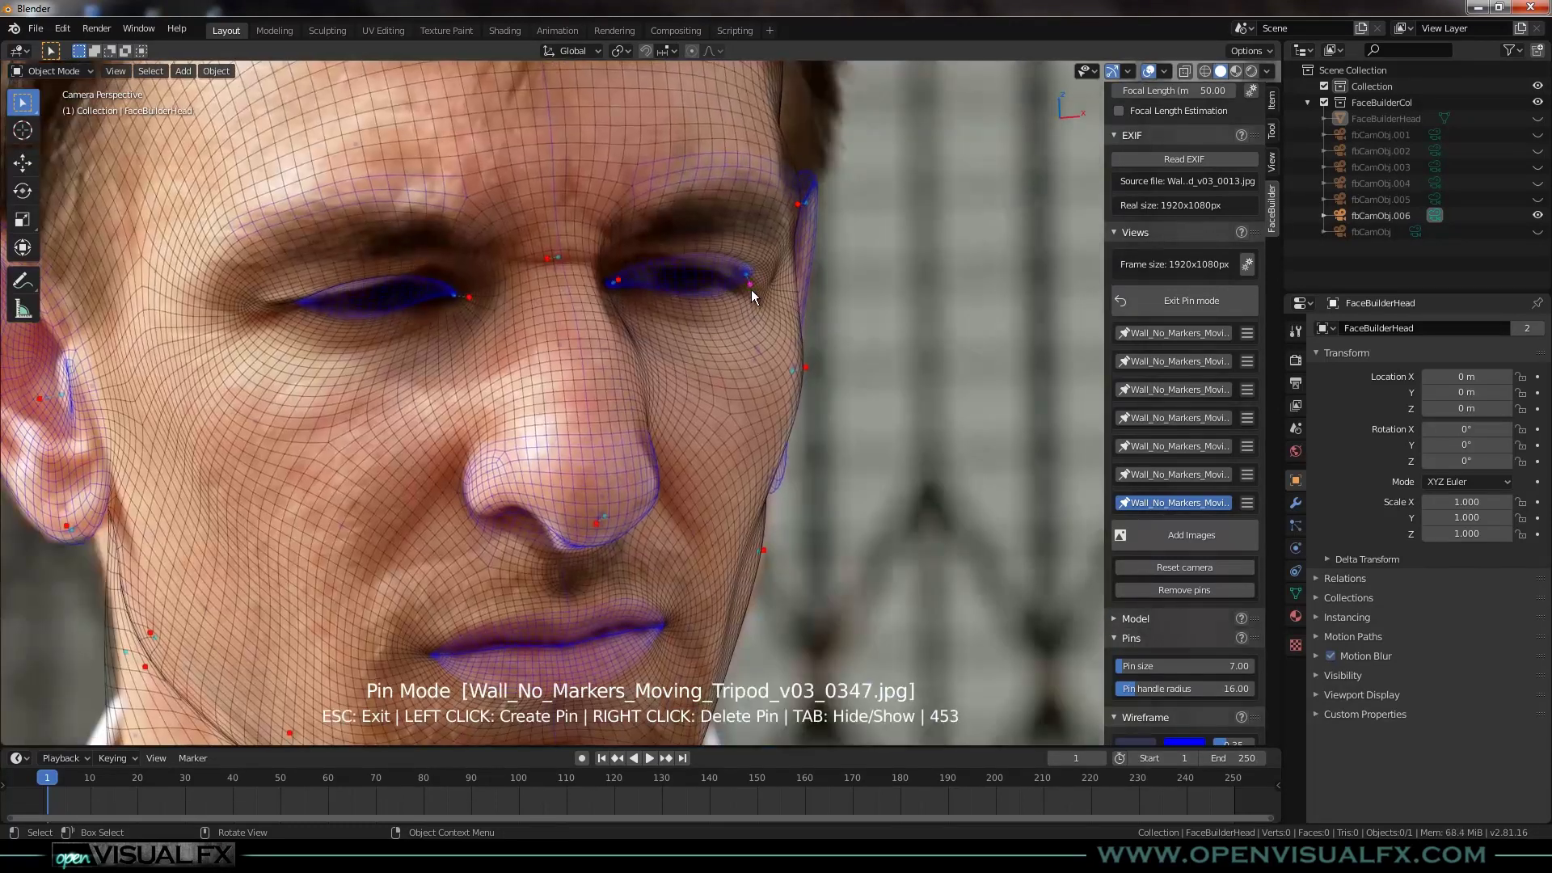
left_click_drag(597, 524, 580, 550)
scroll(601, 515, "down", 4)
middle_click_drag(601, 515, 615, 459, "shift")
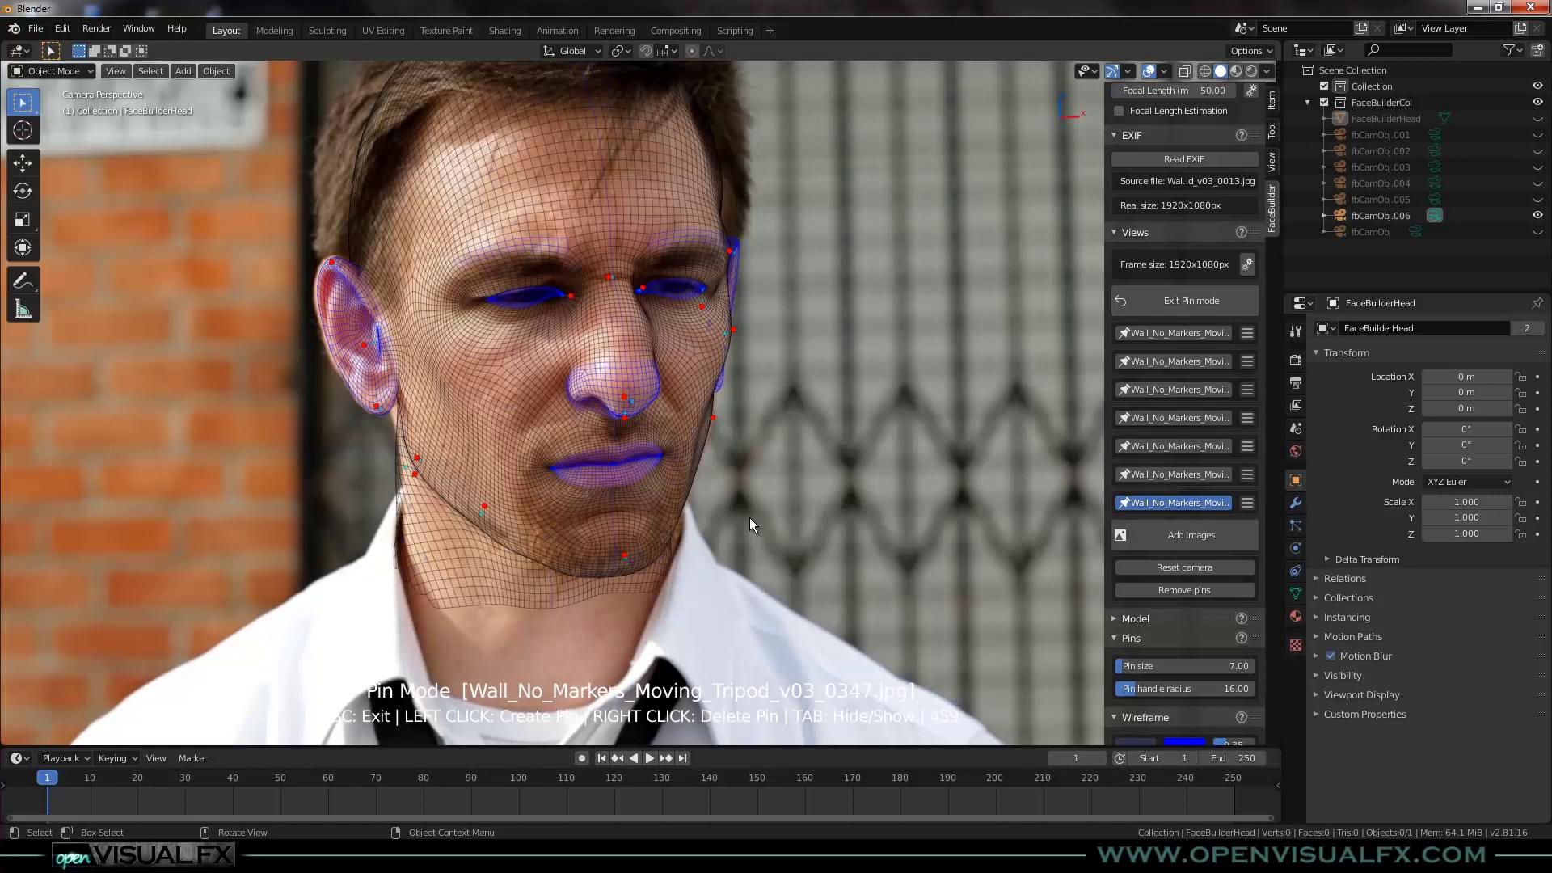
middle_click_drag(740, 324, 752, 414, "shift")
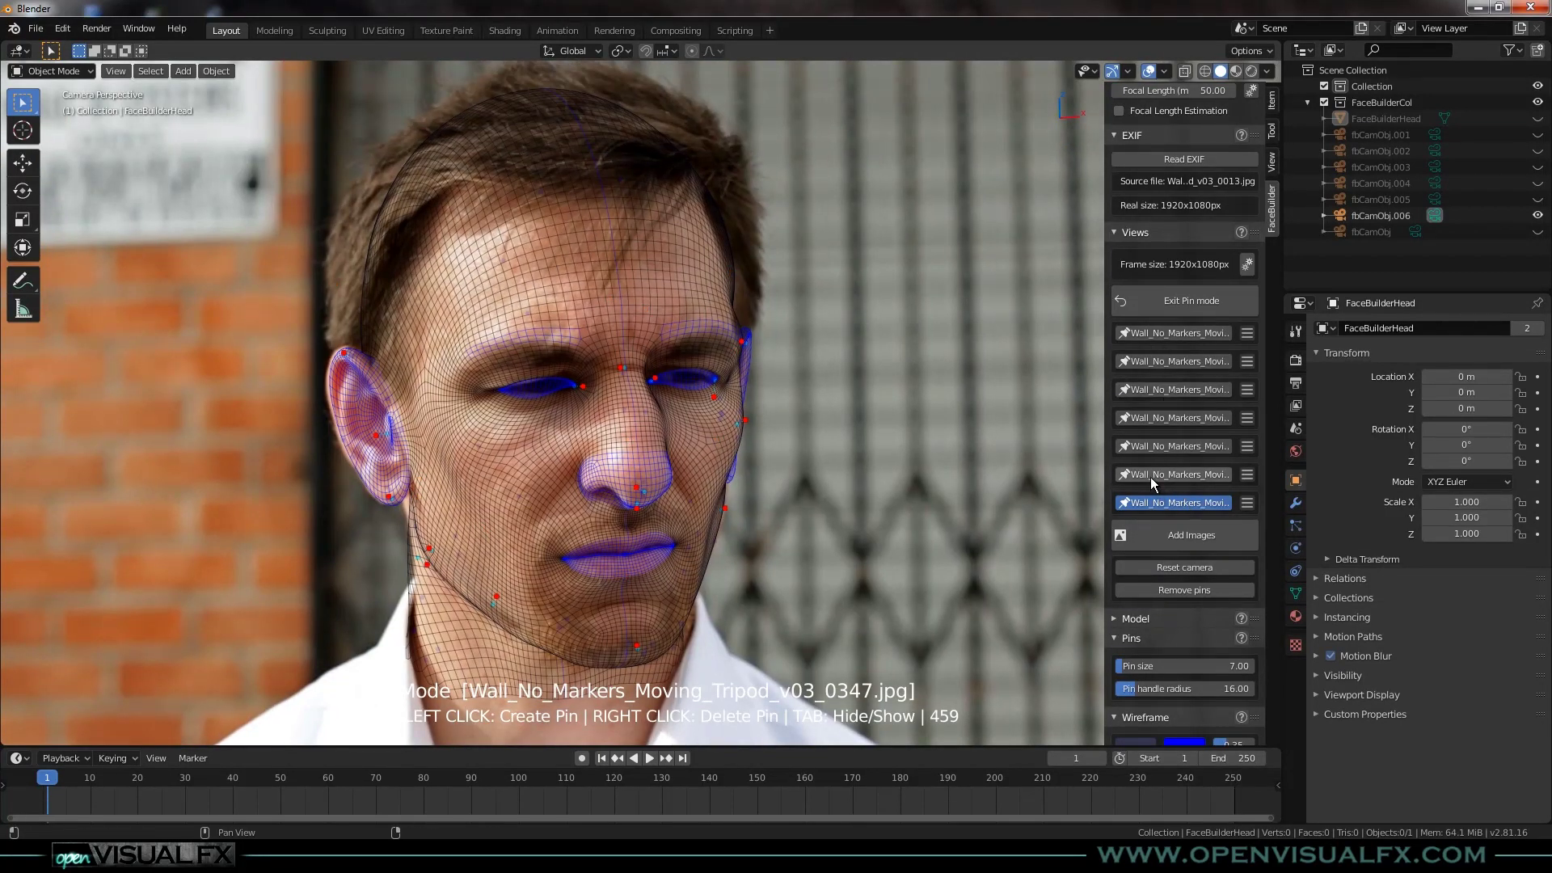
Check the 0013 and 0040 views, and readjust the mouth pins in the 0211 view.
left_click(1170, 337)
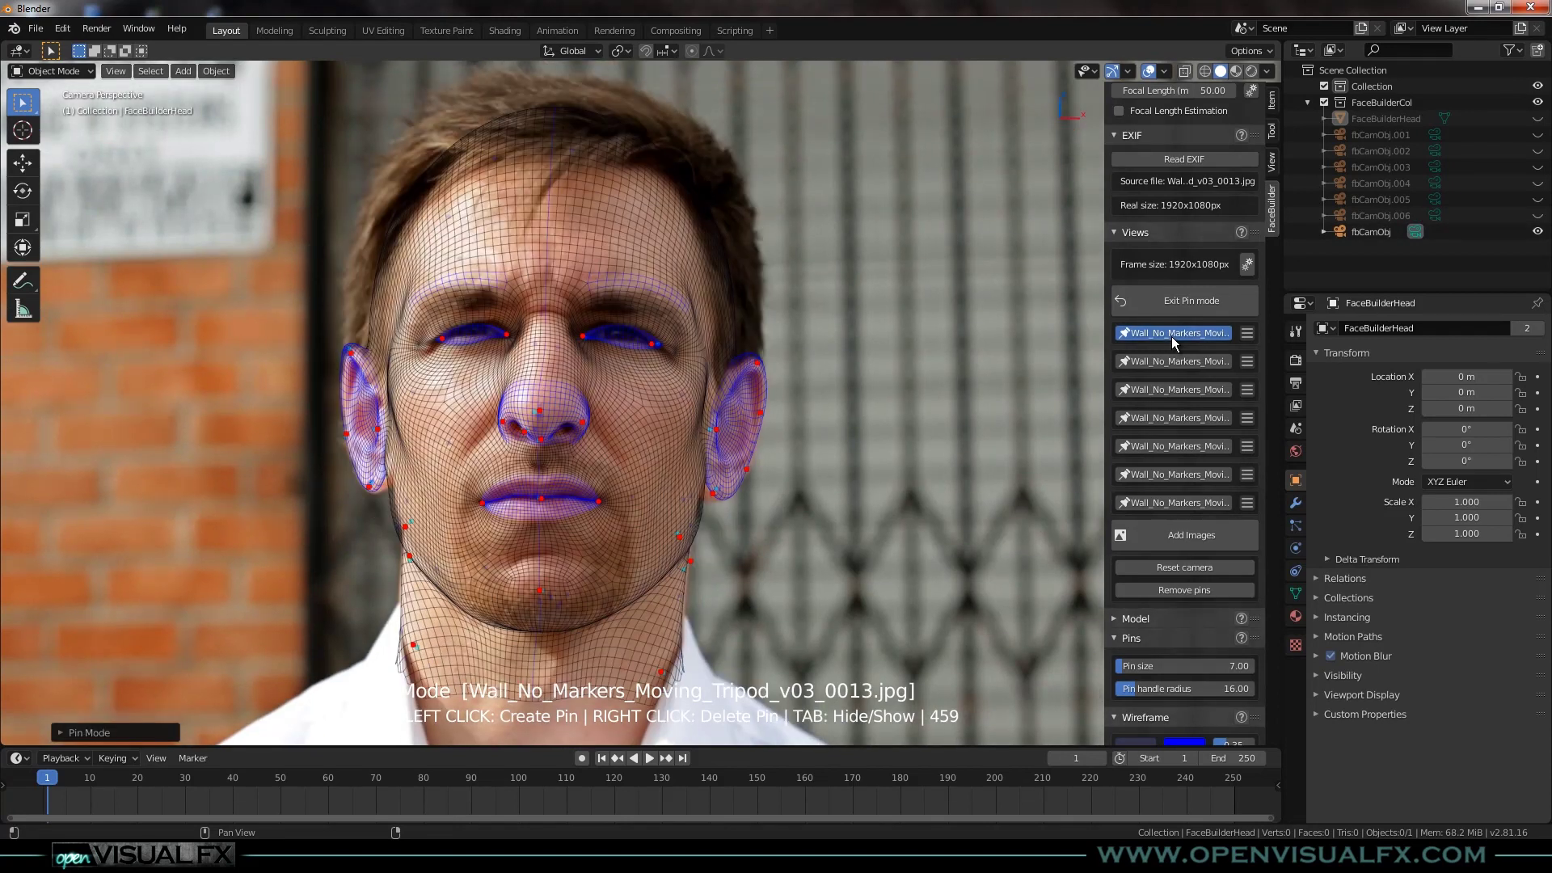
left_click(1180, 364)
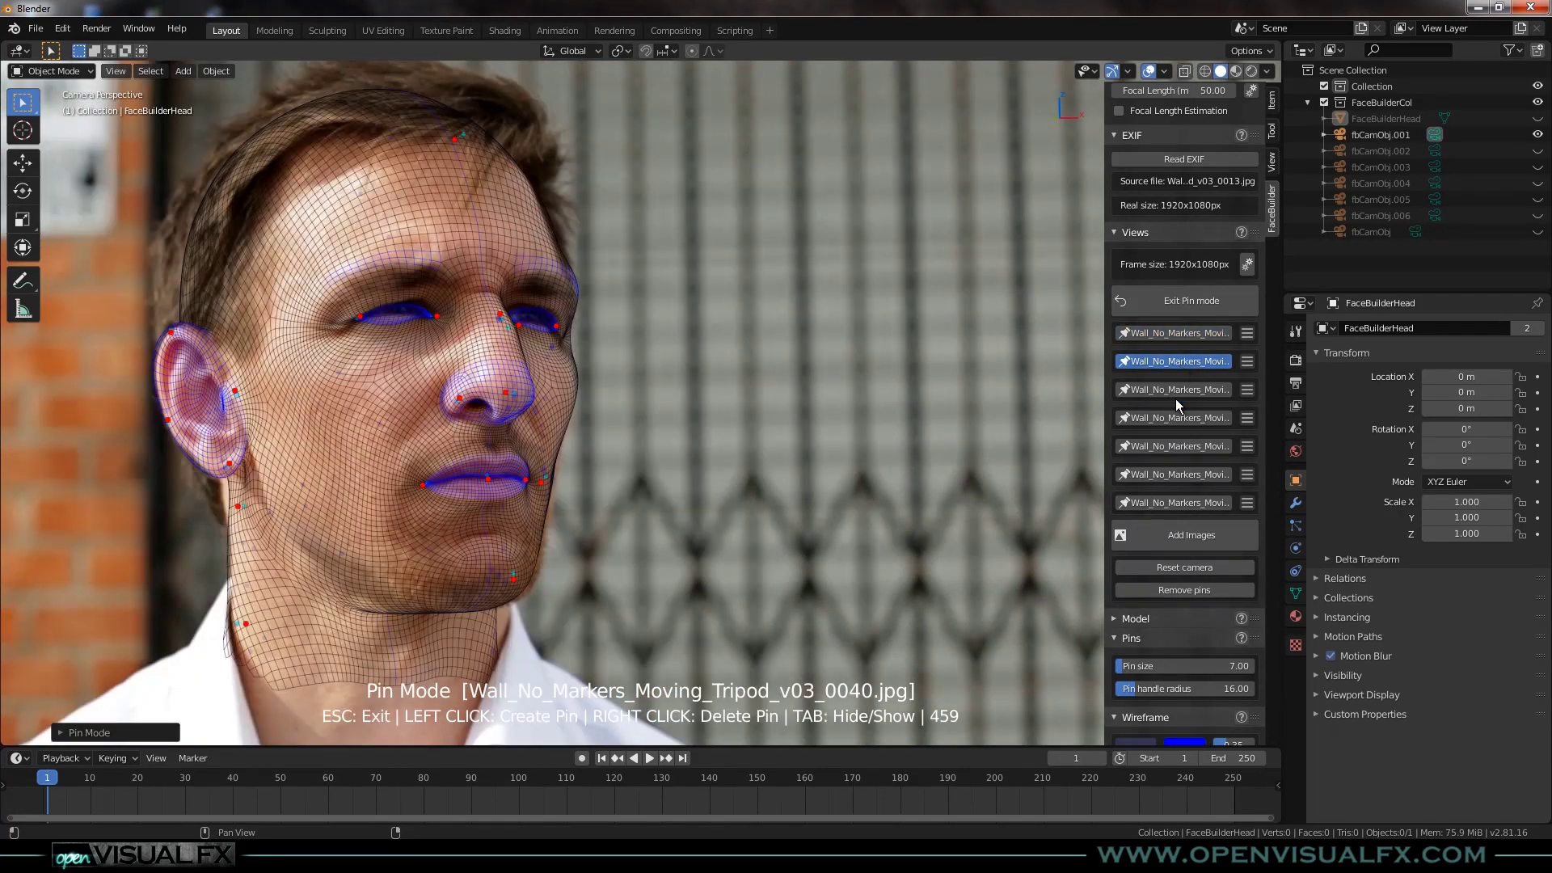
left_click(1174, 395)
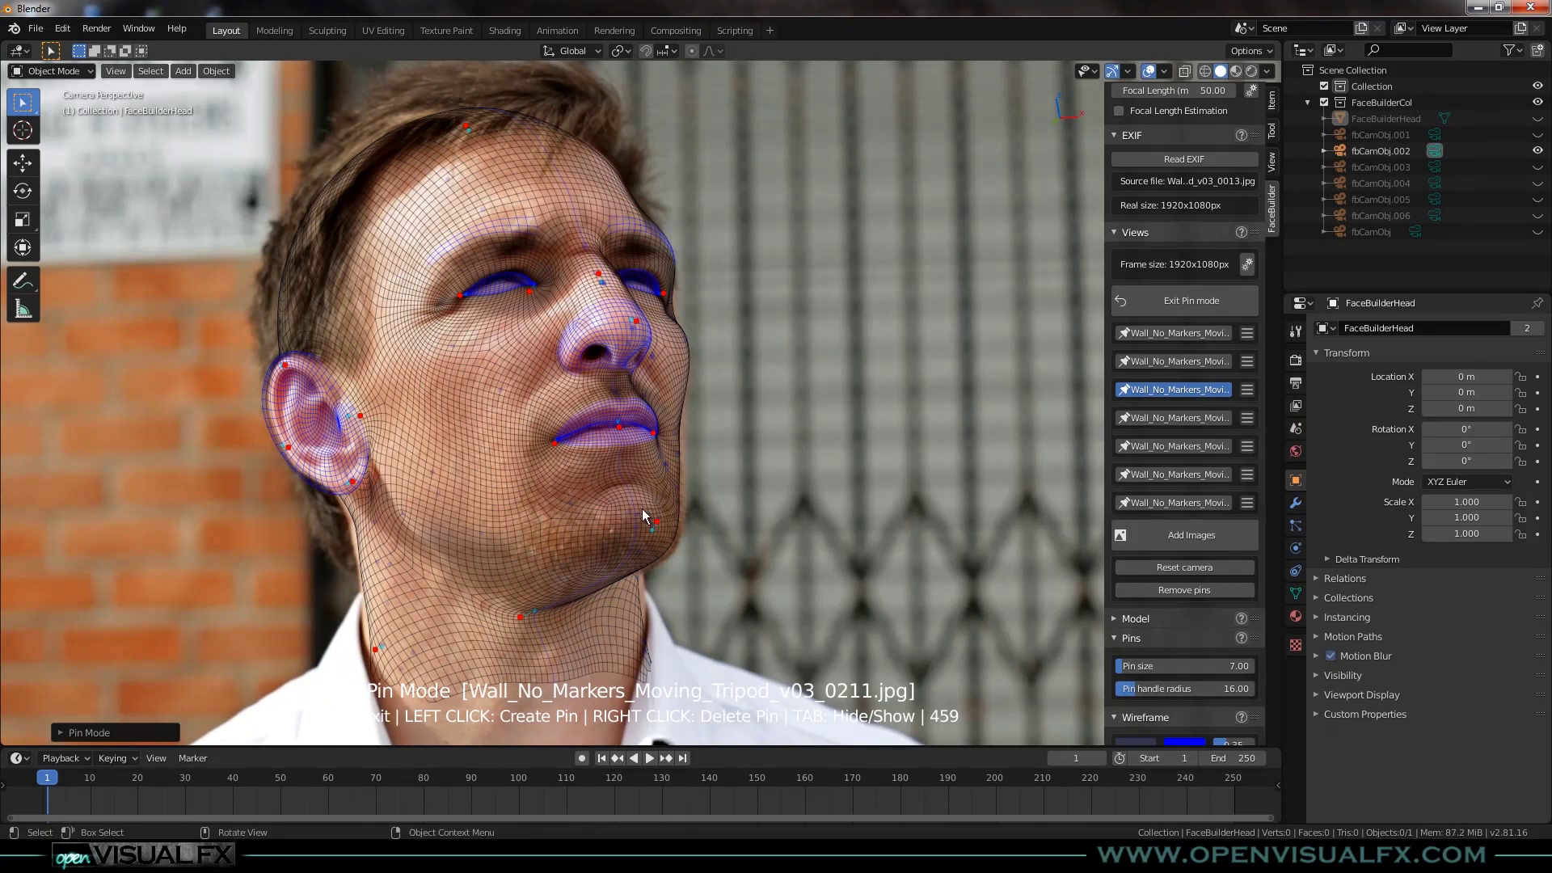
scroll(666, 542, "up", 4)
left_click_drag(653, 501, 668, 508)
scroll(692, 254, "down", 3)
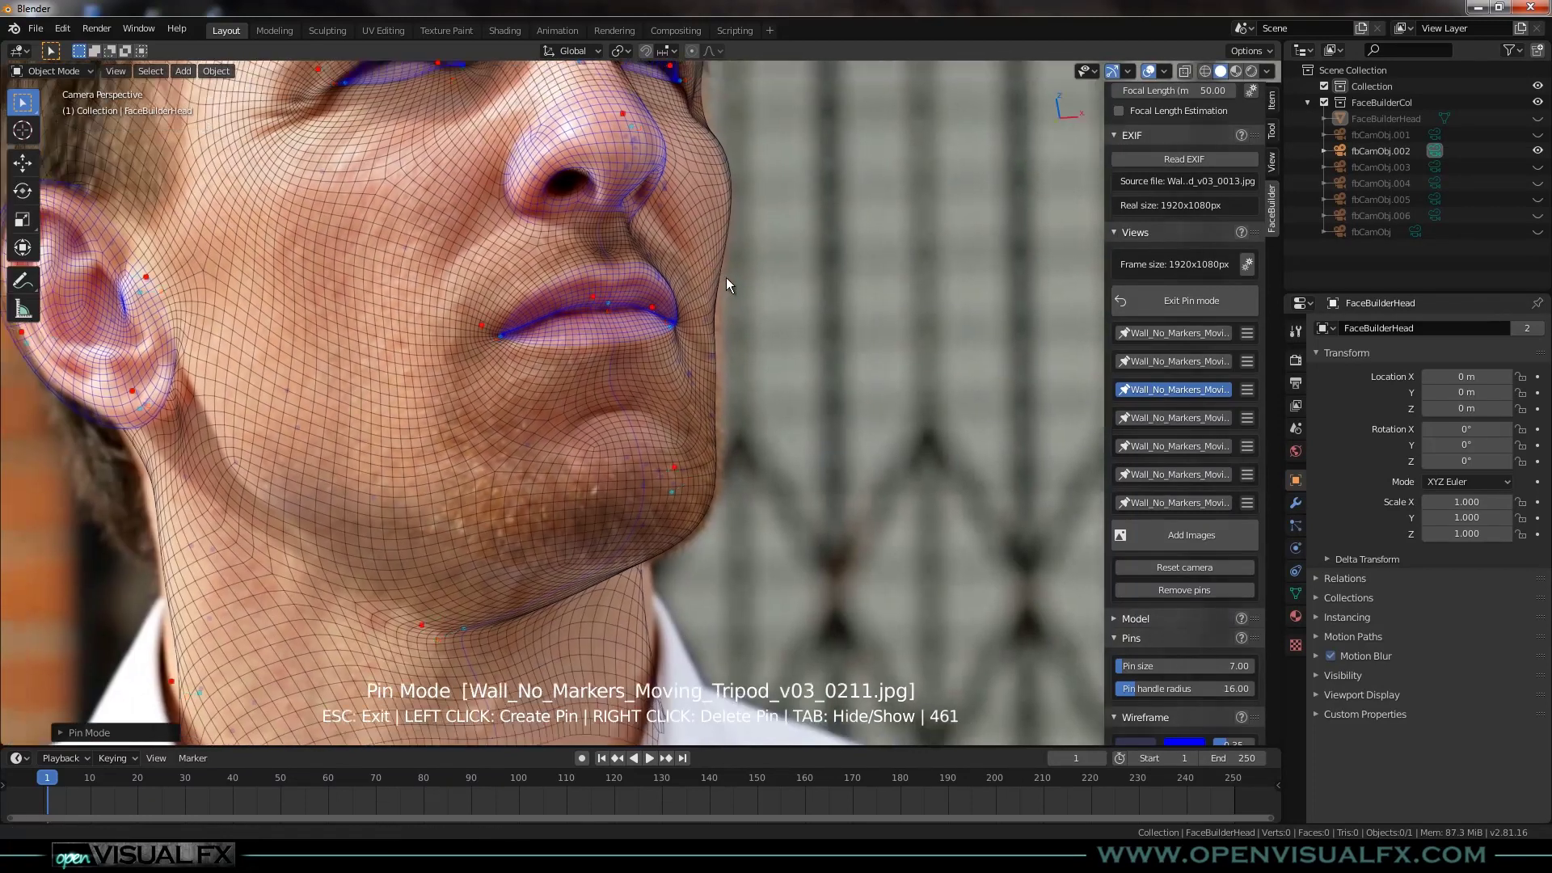
scroll(629, 328, "up", 5)
left_click_drag(637, 342, 637, 347)
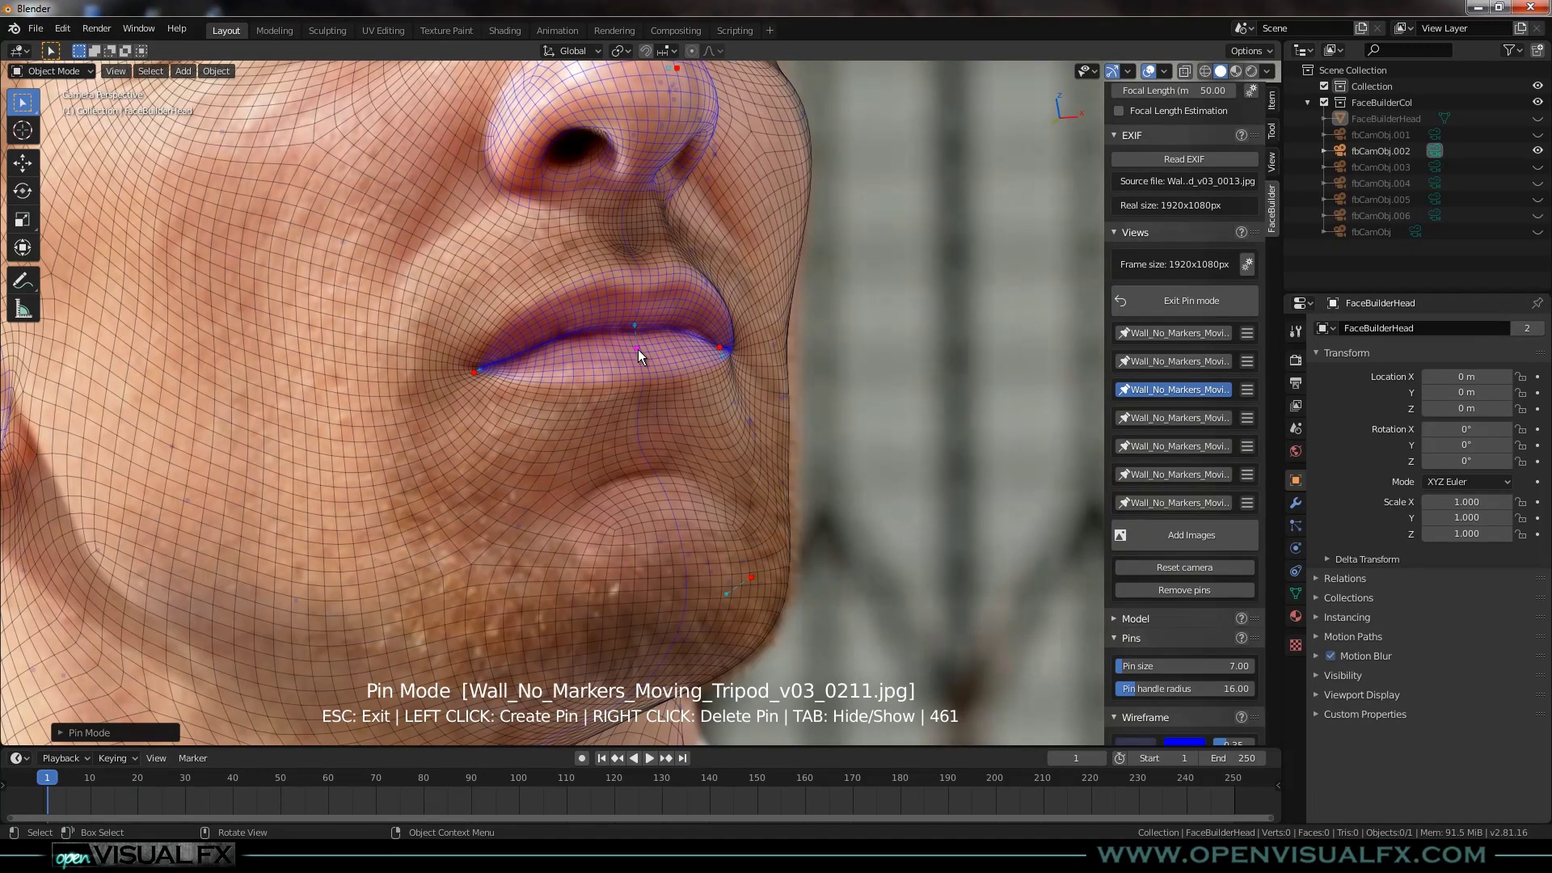
Pin the far cheek beside the mouth and at the cheekbone to the face outline in the 0211 view.
scroll(787, 353, "down", 2)
scroll(788, 352, "up", 2)
left_click(786, 353)
scroll(768, 131, "down", 1)
middle_click_drag(769, 134, 784, 314, "shift")
scroll(783, 314, "up", 1)
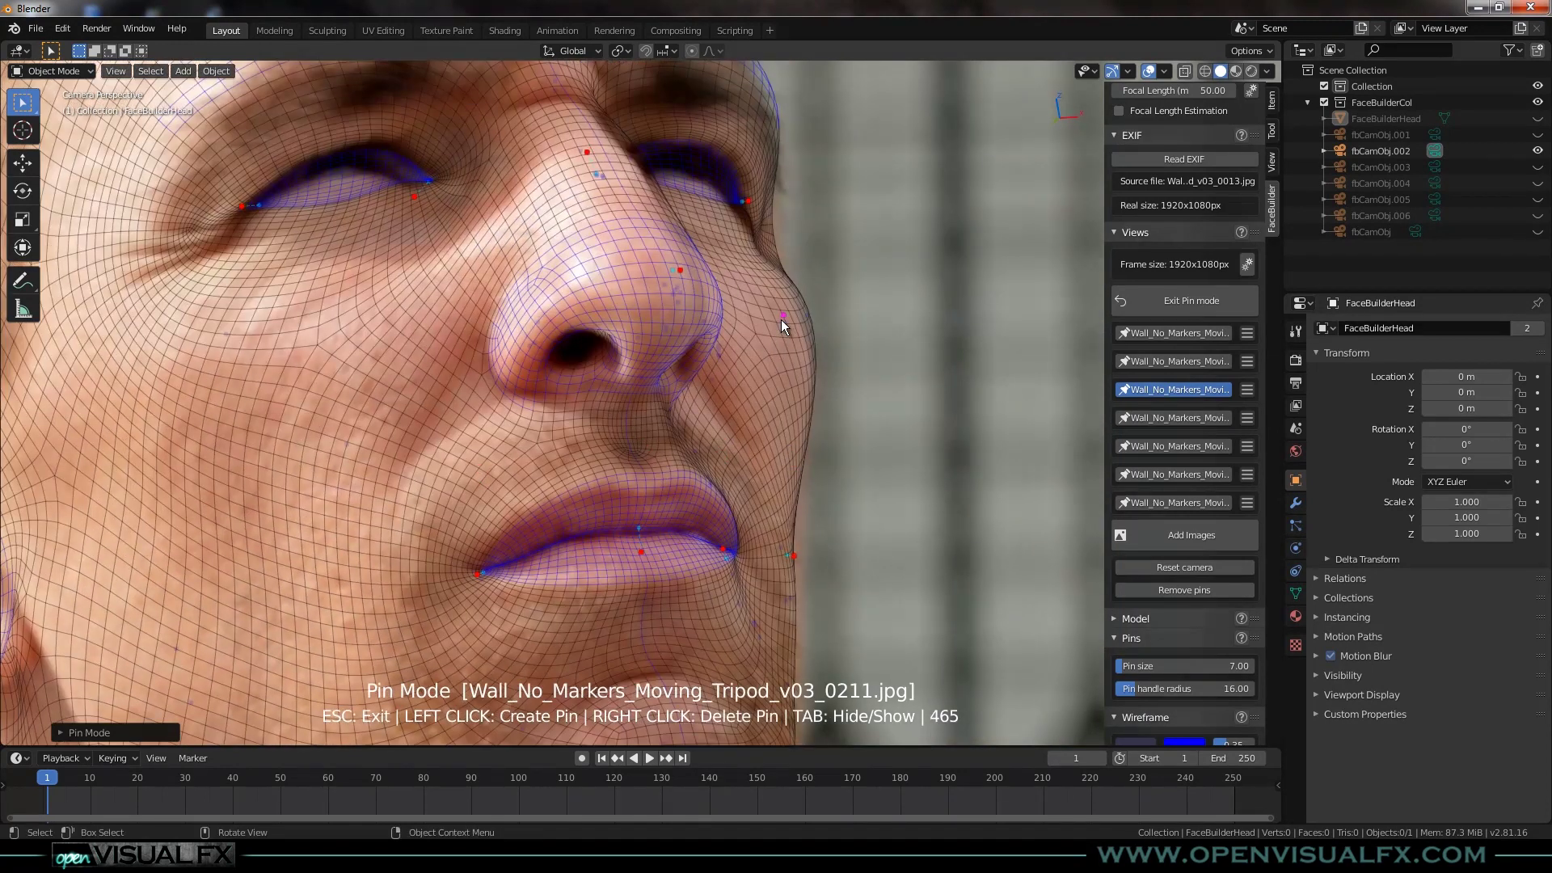
left_click_drag(781, 319, 778, 322)
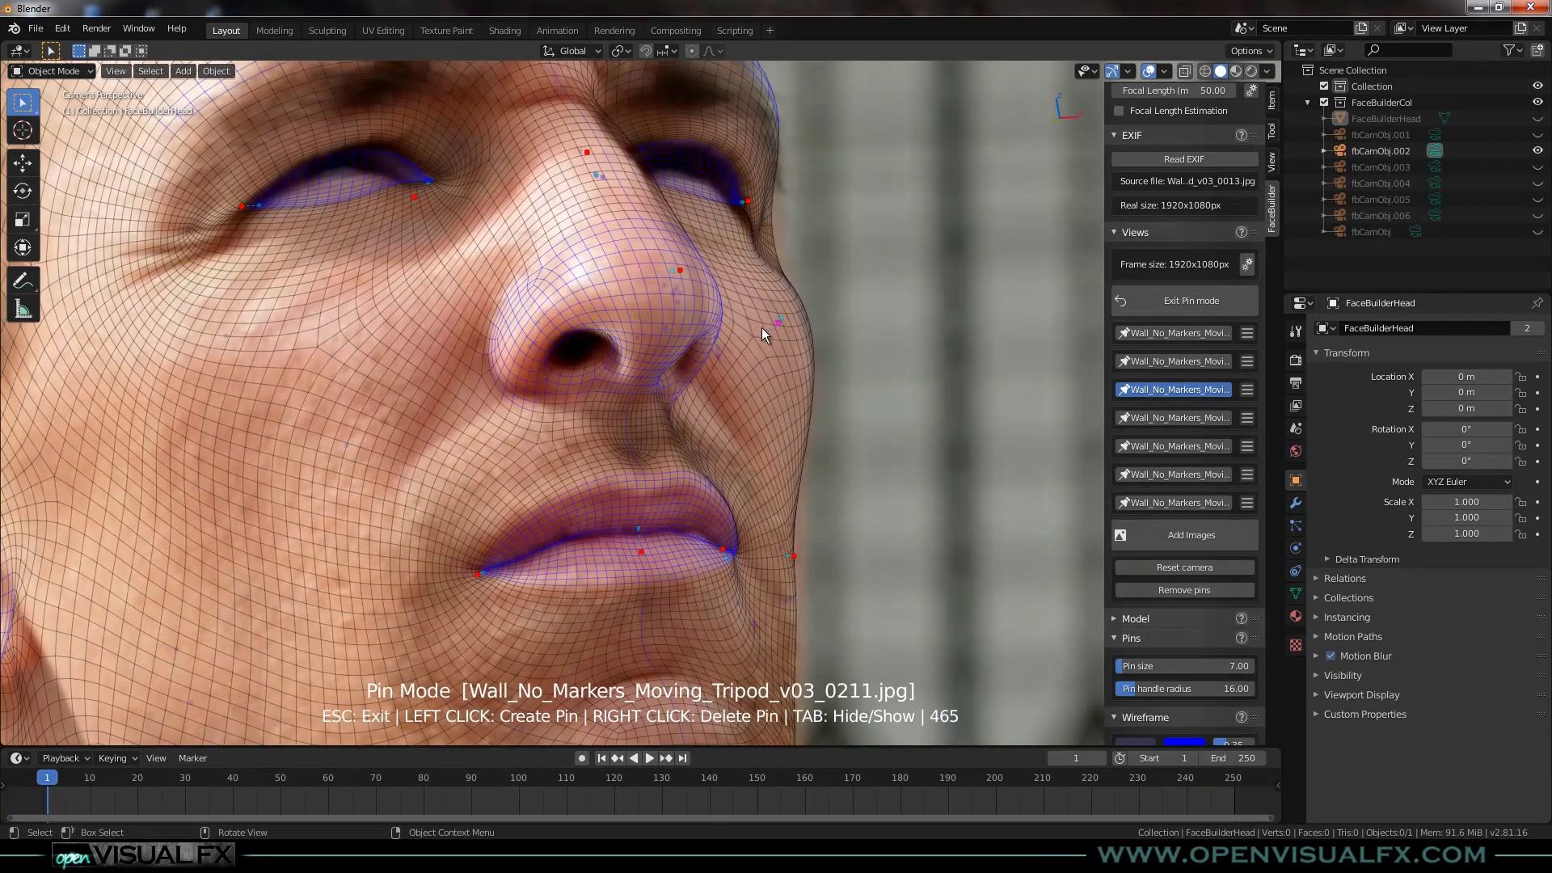
key("Home")
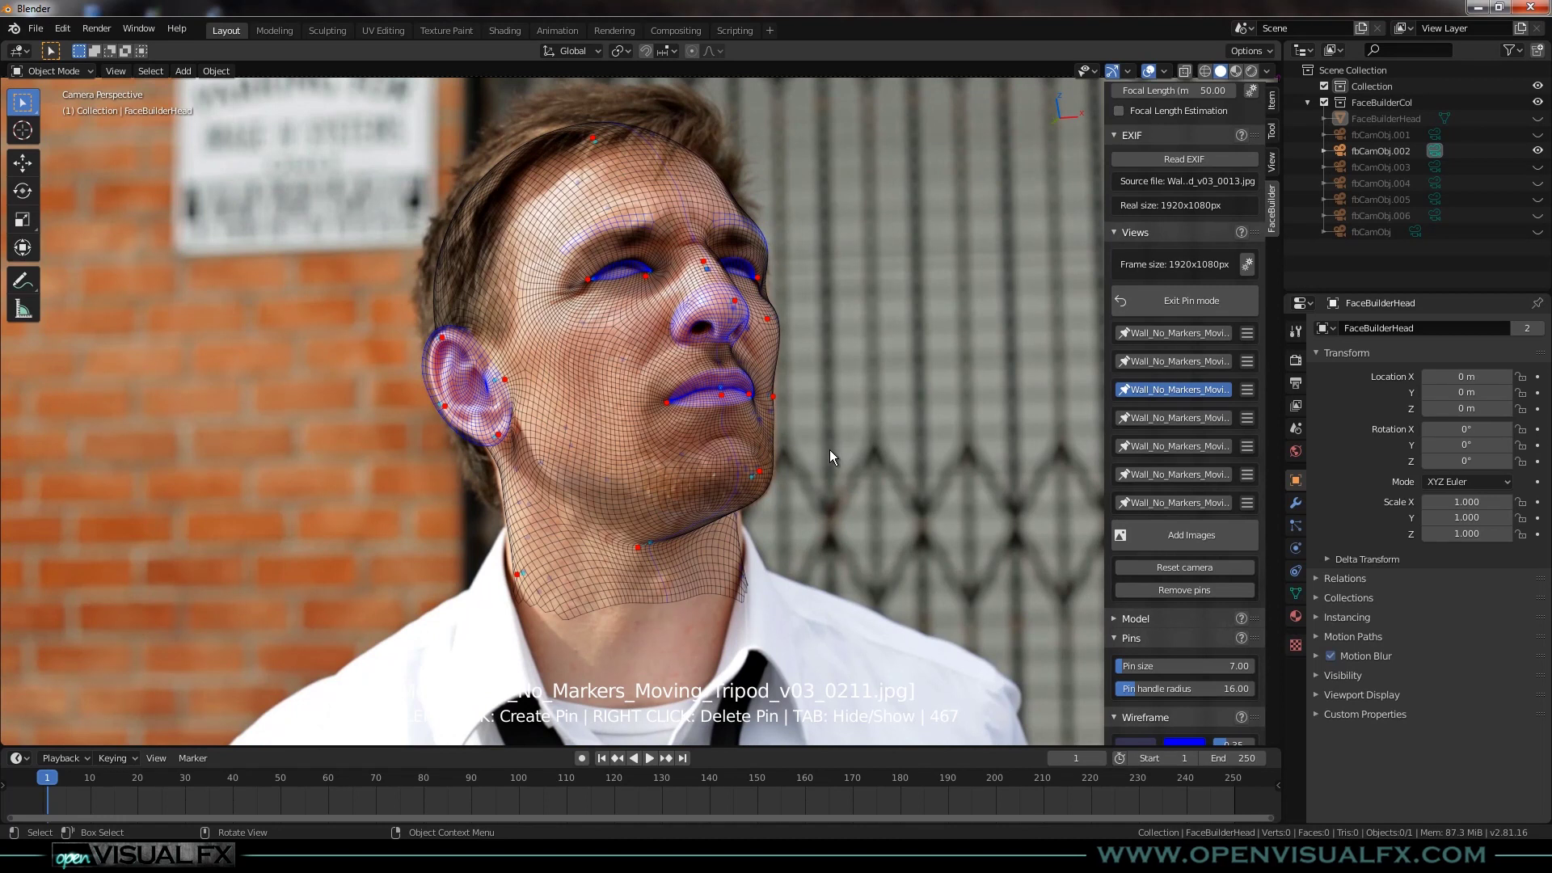
Check the pin fit in the 0258 view, exit Pin mode and inspect the fitted head's shape from several angles.
left_click(1200, 414)
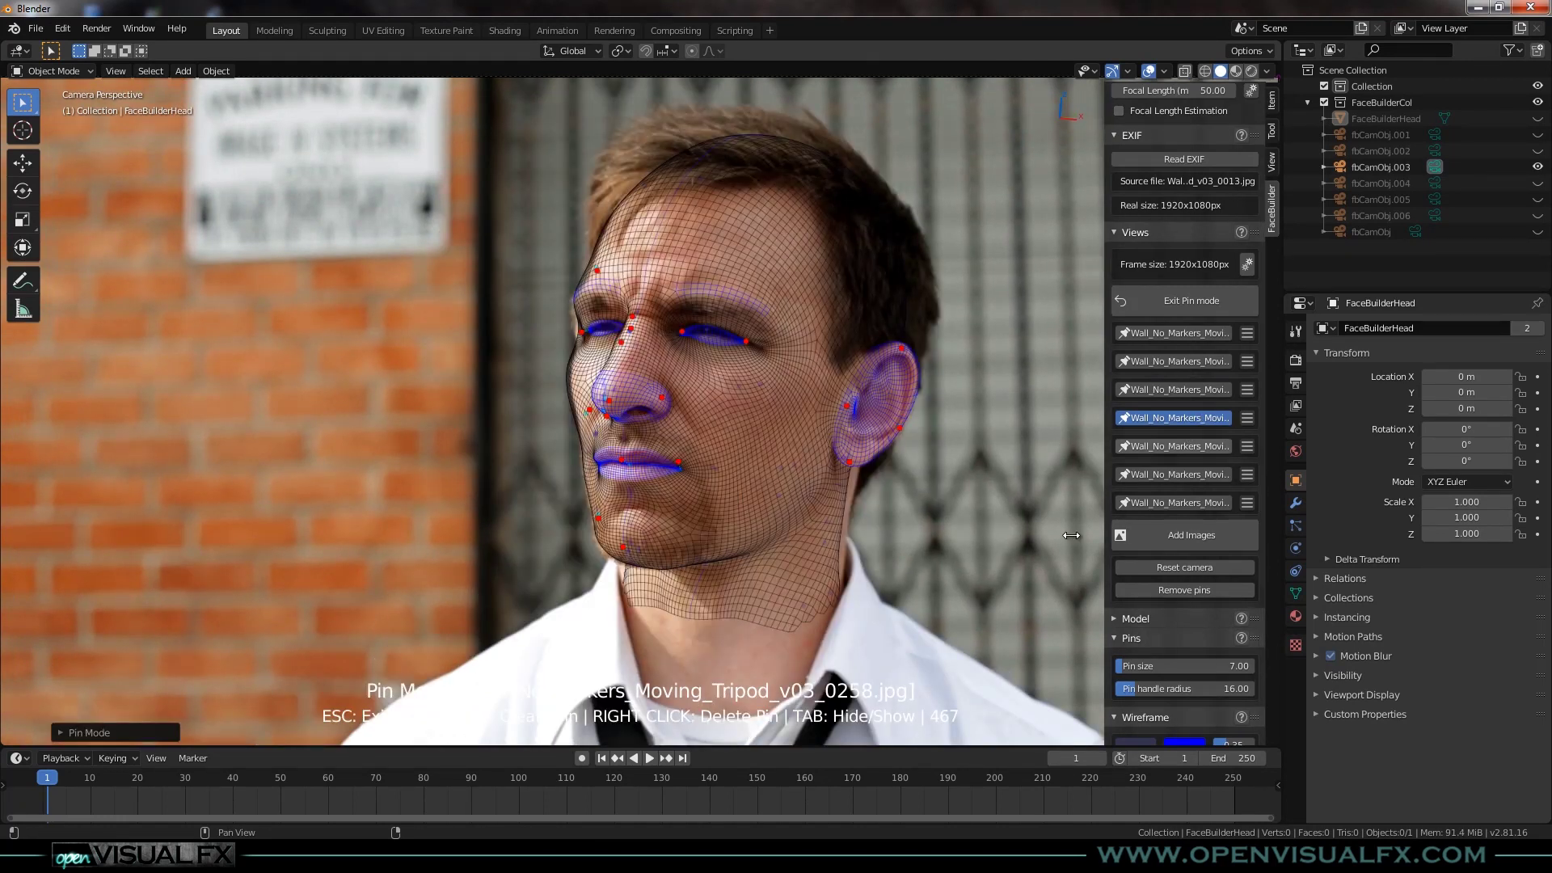
scroll(705, 433, "down", 2)
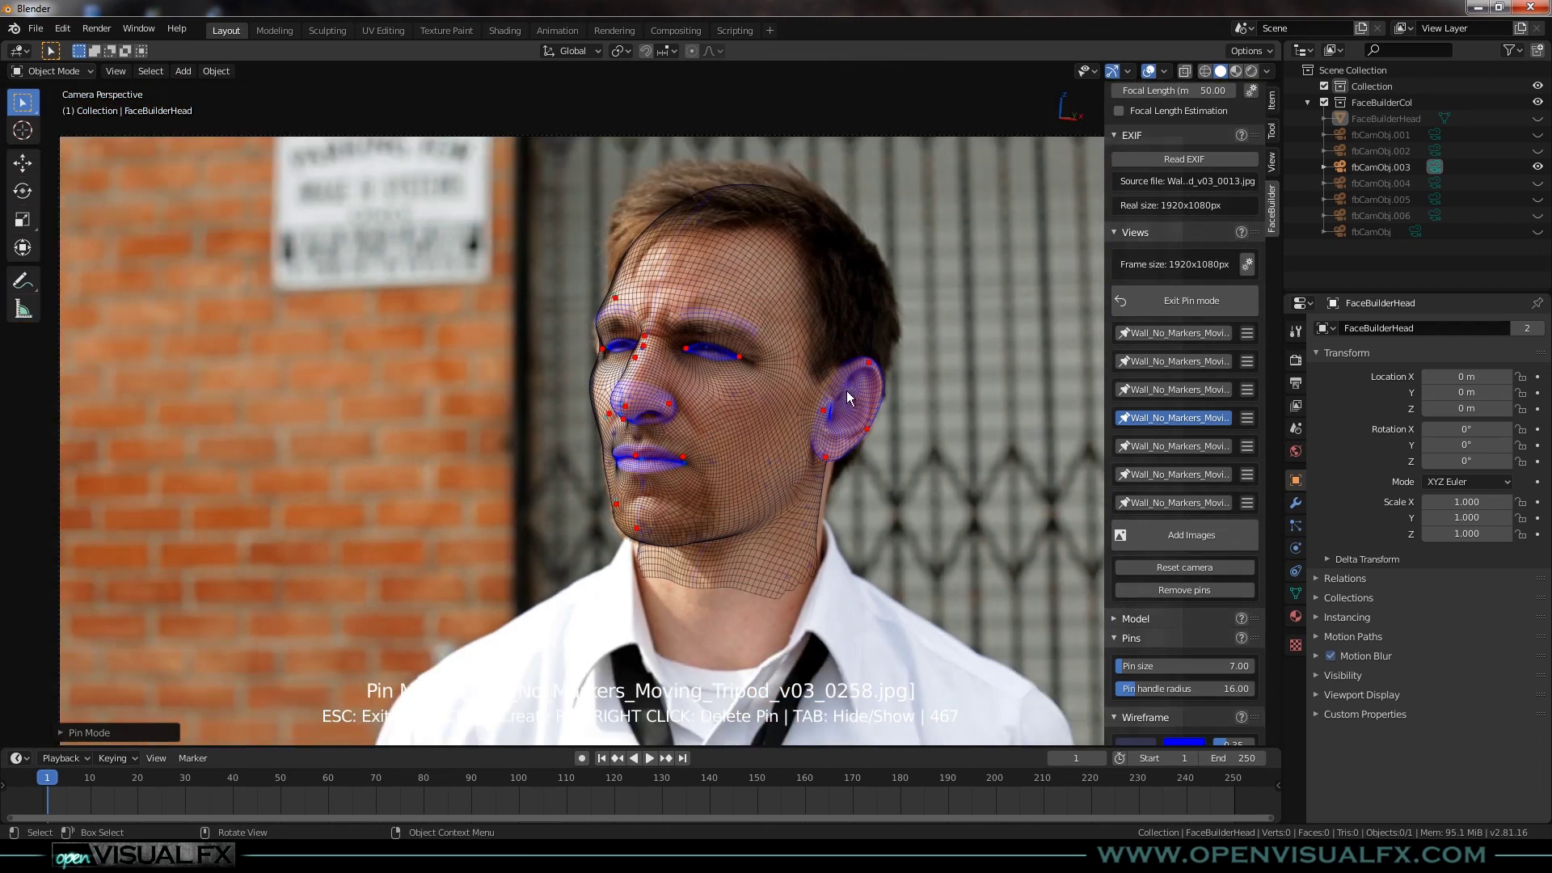
key("Escape")
middle_click_drag(773, 409, 870, 450)
scroll(793, 372, "up", 3)
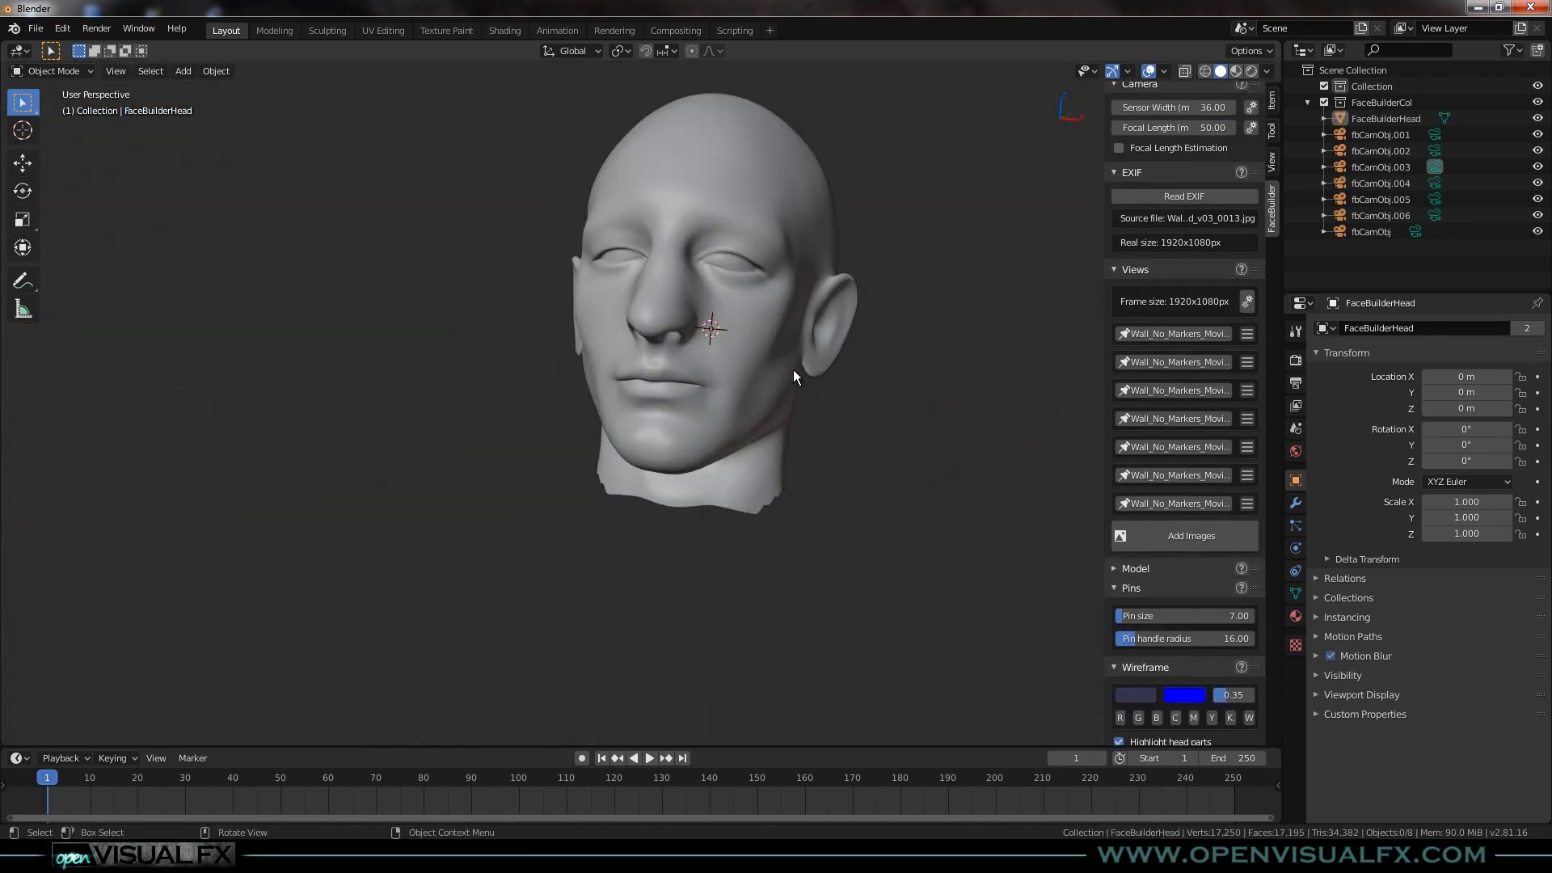
middle_click_drag(793, 370, 629, 466)
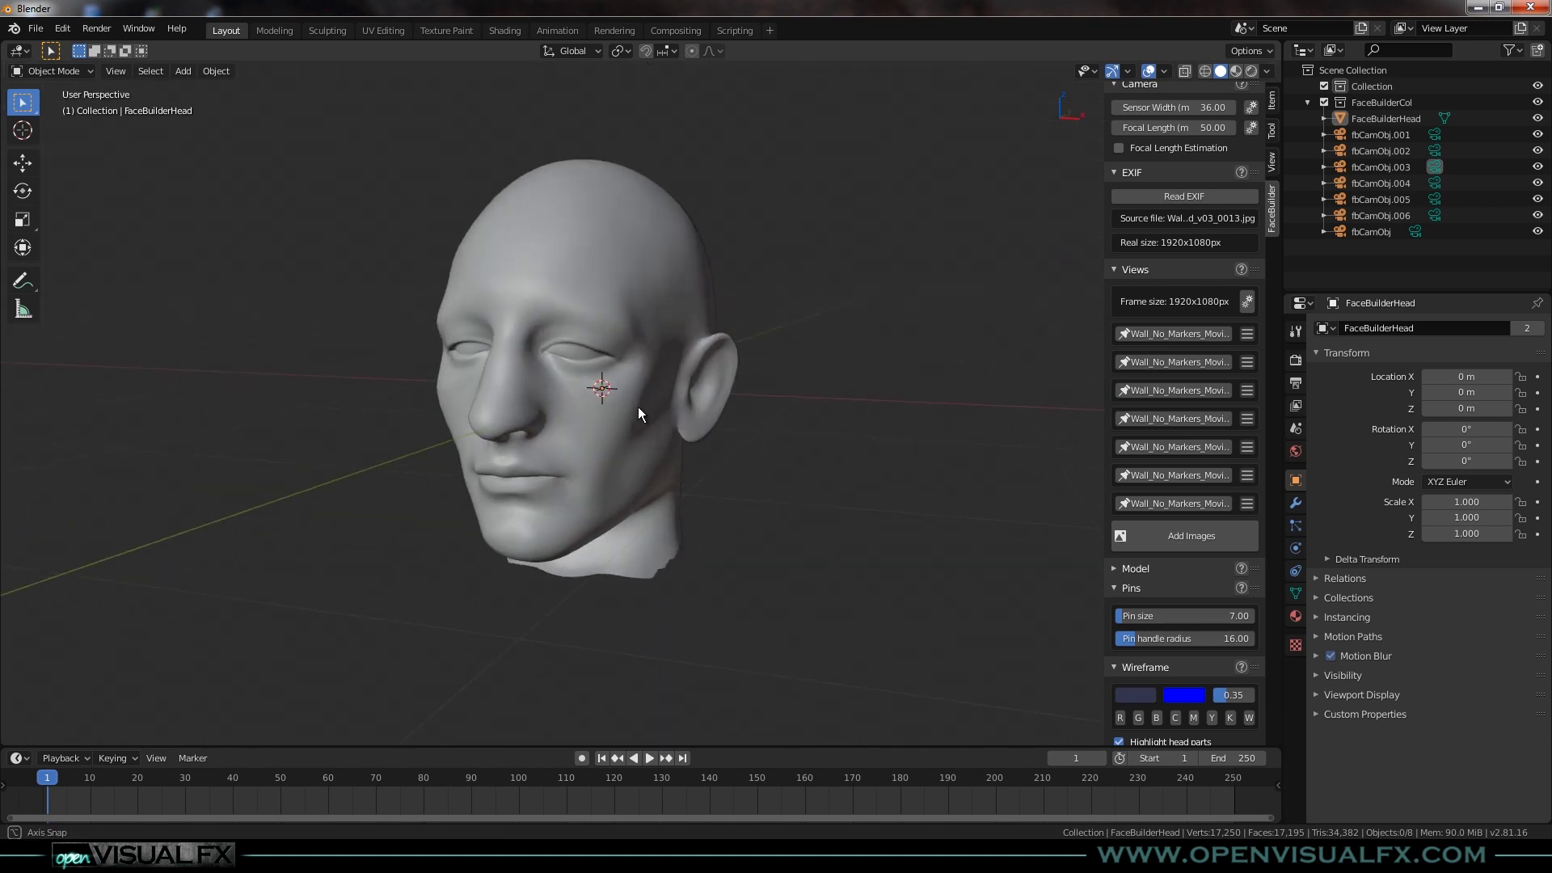
scroll(628, 415, "up", 2)
middle_click_drag(584, 461, 649, 468)
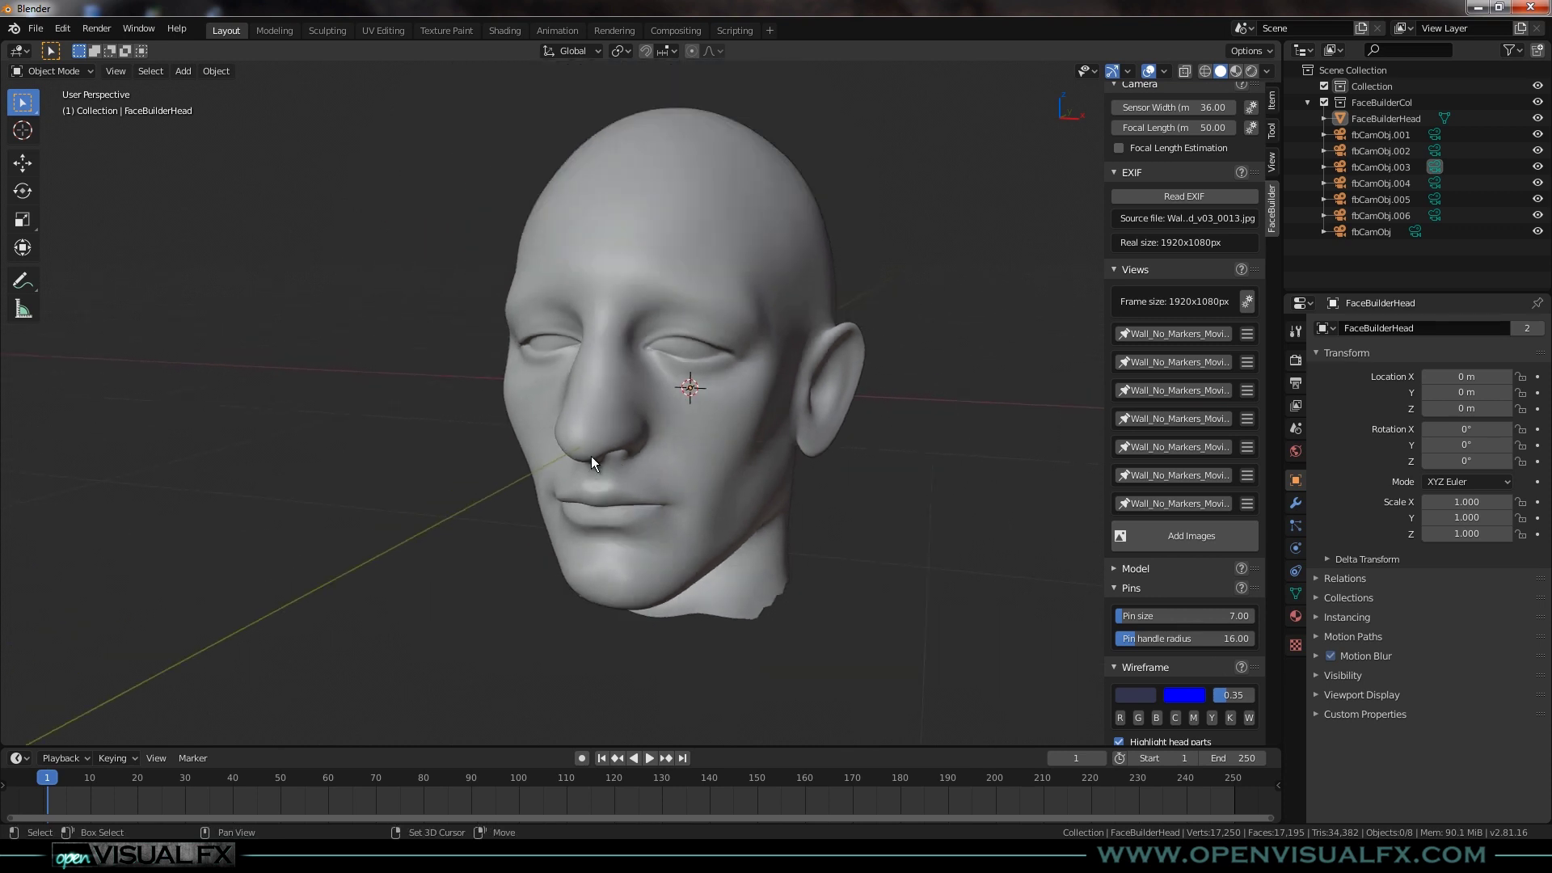
Add a default FaceBuilder head for comparison and move it about -1.85 m along the X axis.
key("shift+a")
mouse_move(590, 456)
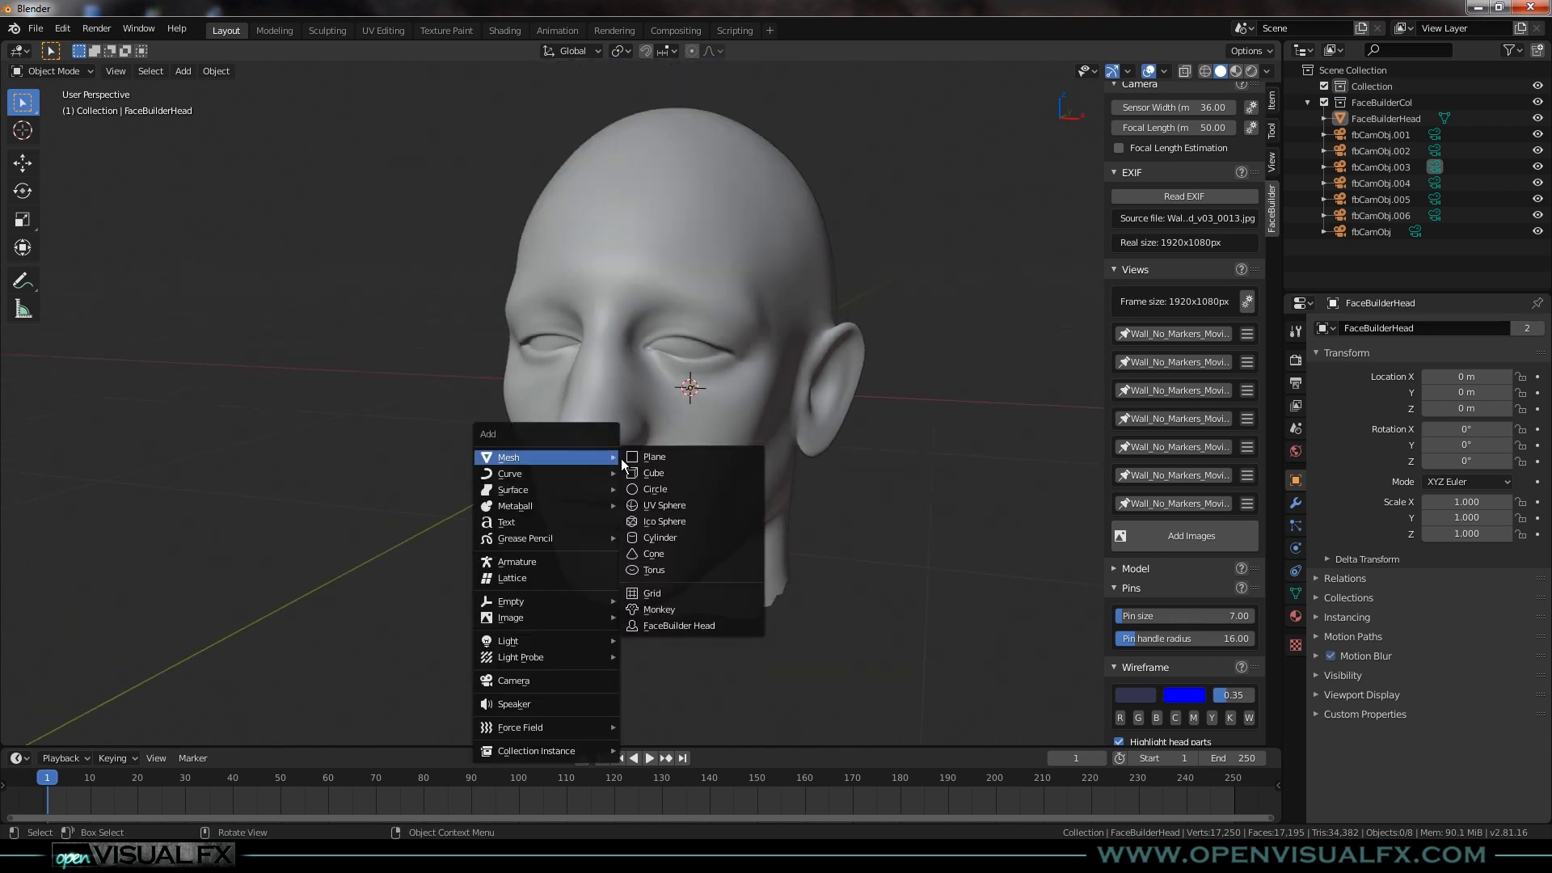
left_click(662, 623)
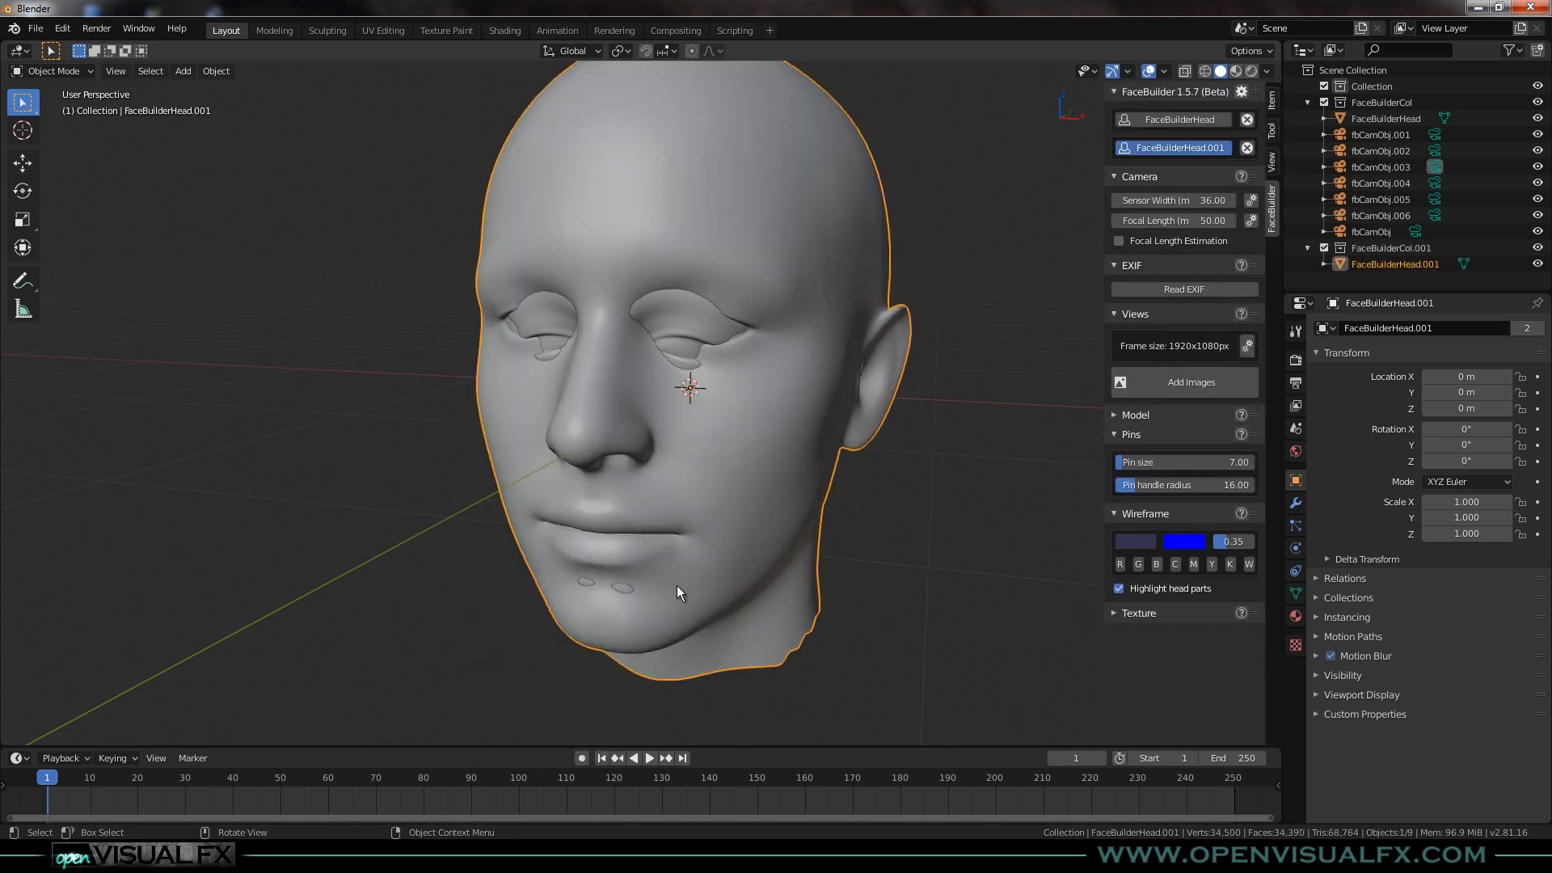
key("g")
key("x")
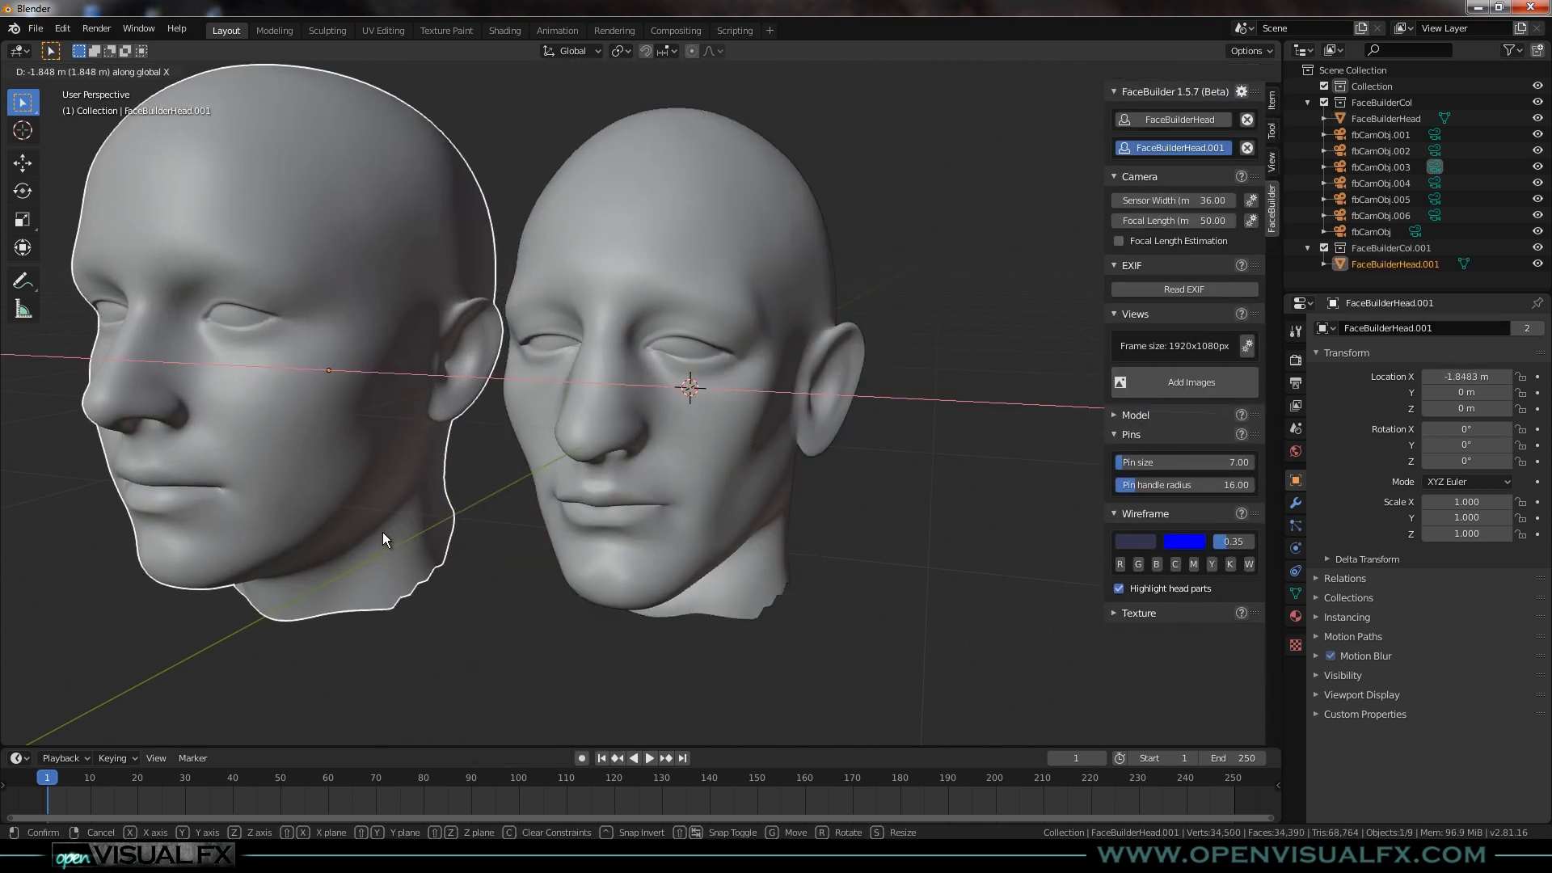
left_click(382, 532)
Scale the default head to 0.785 and compare it side by side with the fitted head.
scroll(509, 492, "down", 3)
middle_click_drag(521, 522, 535, 488)
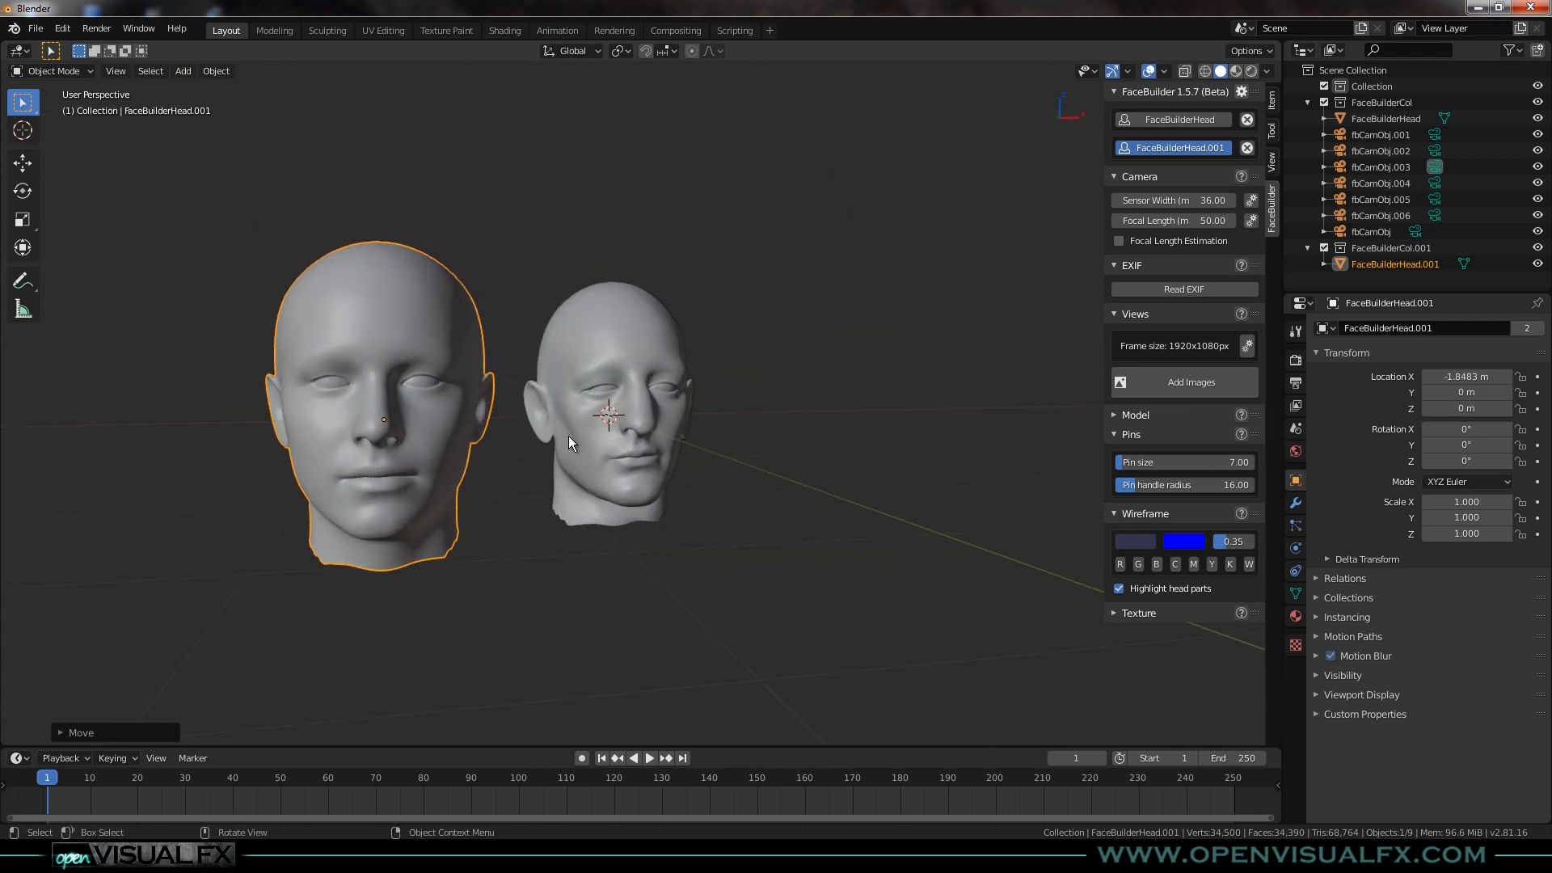
key("s")
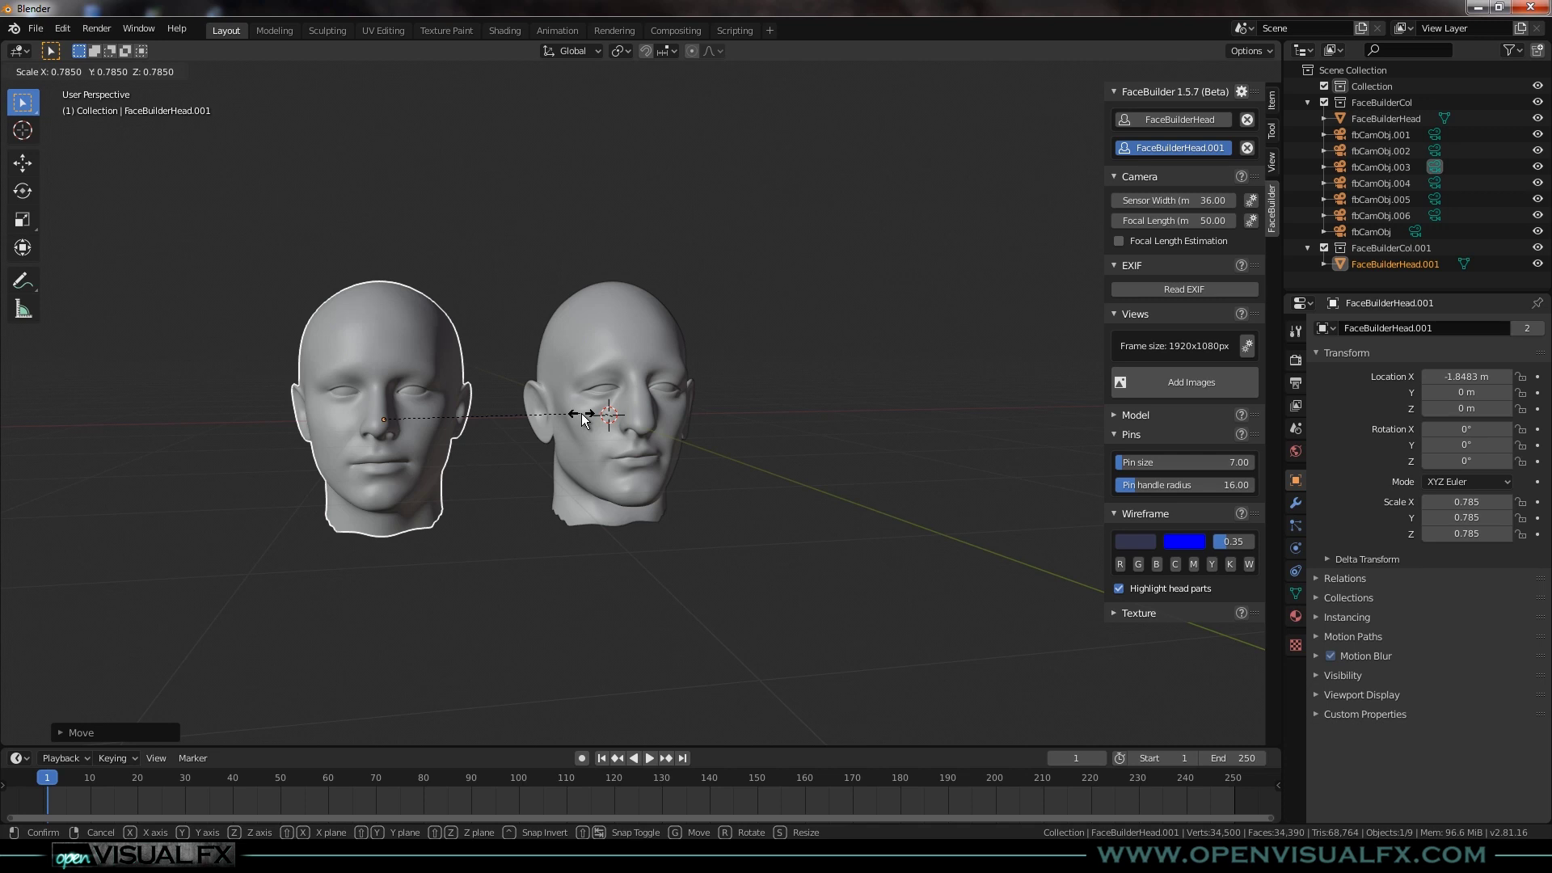
left_click(580, 414)
scroll(560, 458, "up", 3)
middle_click_drag(560, 459, 610, 571)
scroll(571, 517, "up", 3)
scroll(569, 517, "down", 5)
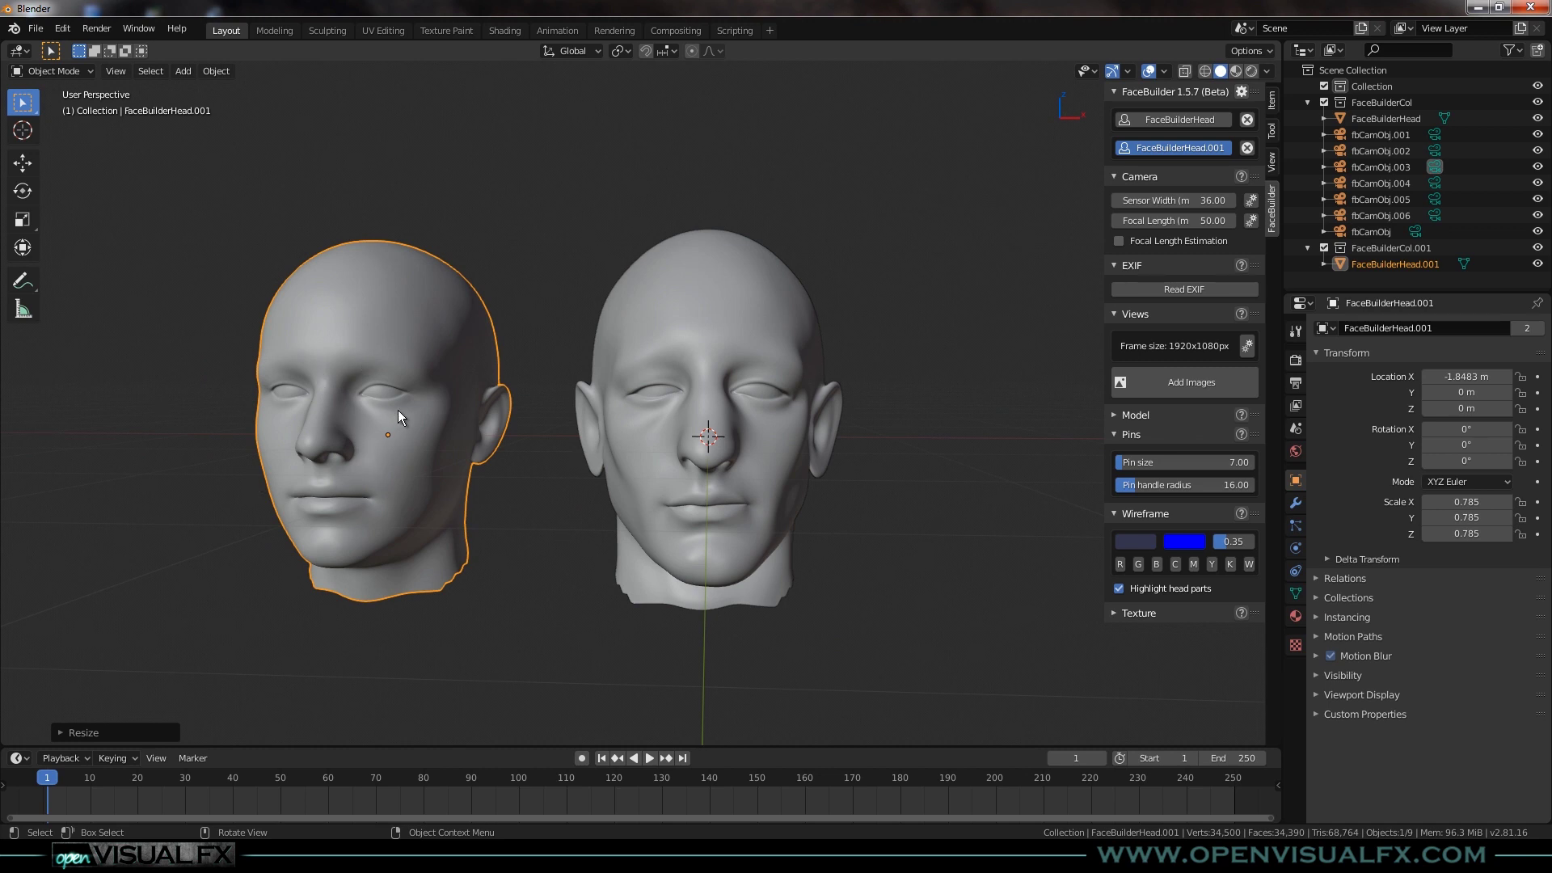
Delete the default comparison head and select the fitted head.
key("x")
left_click(429, 437)
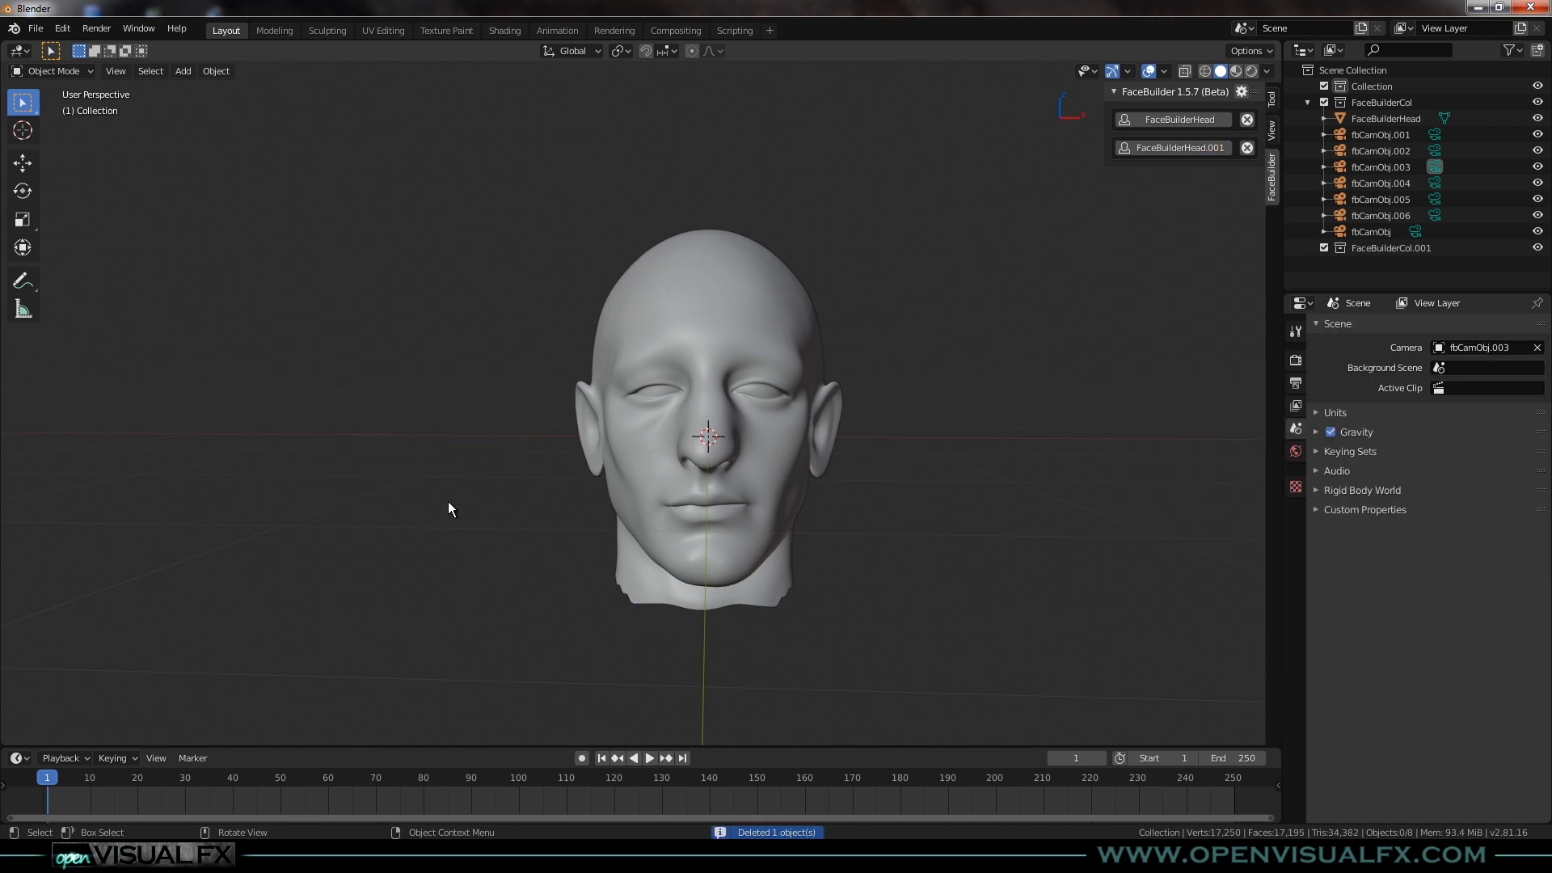
left_click(760, 571)
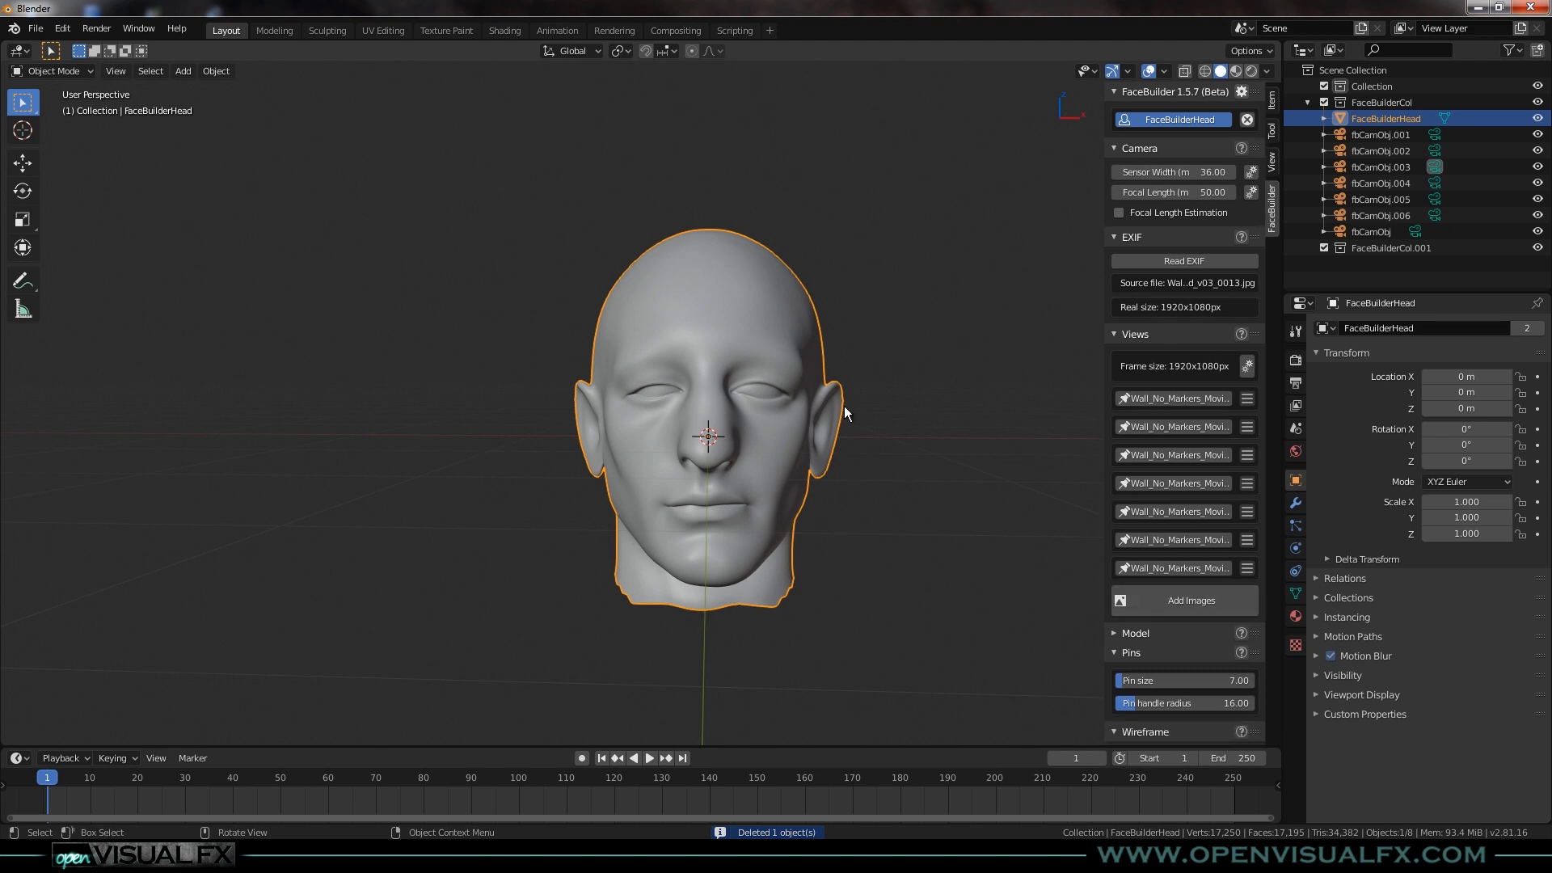
Open the fitted head's 0347 view, review the texture settings and exit Pin mode.
left_click(1190, 566)
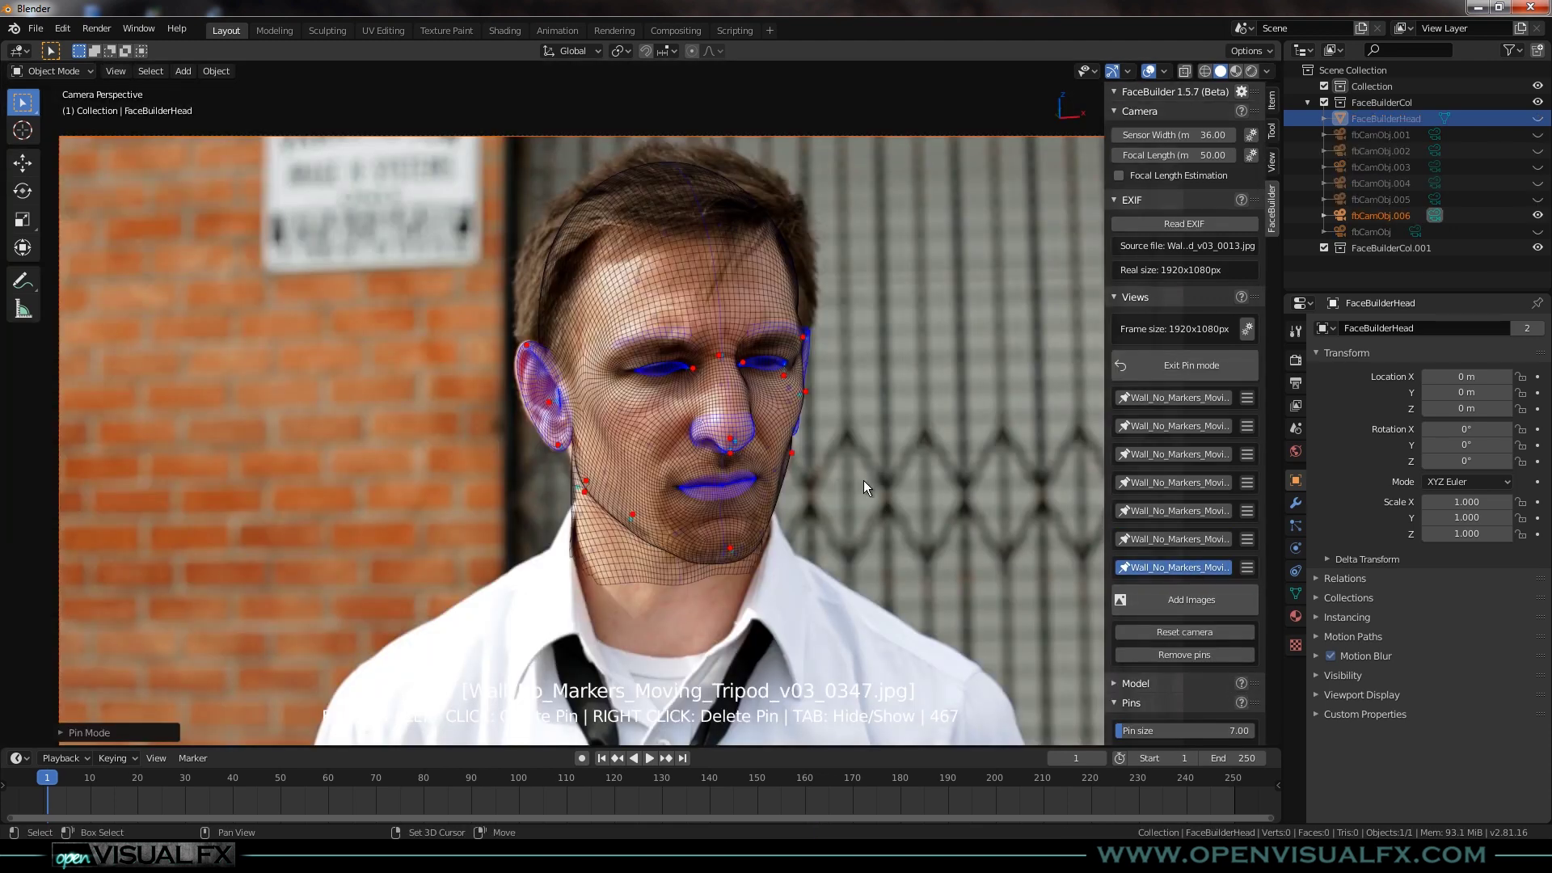
scroll(1196, 590, "down", 5)
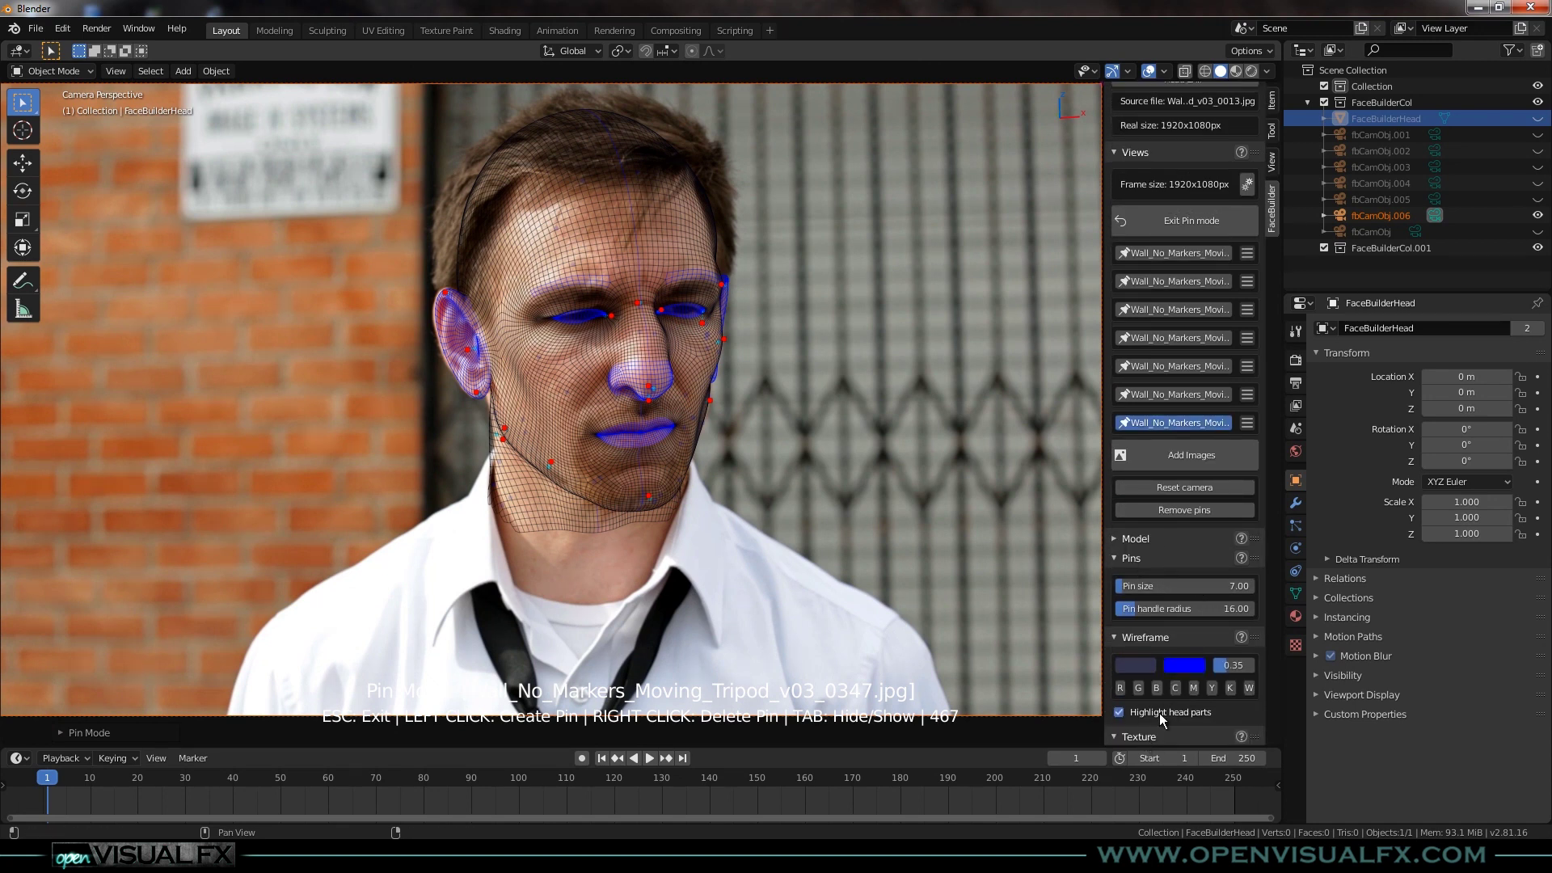
scroll(1186, 668, "down", 6)
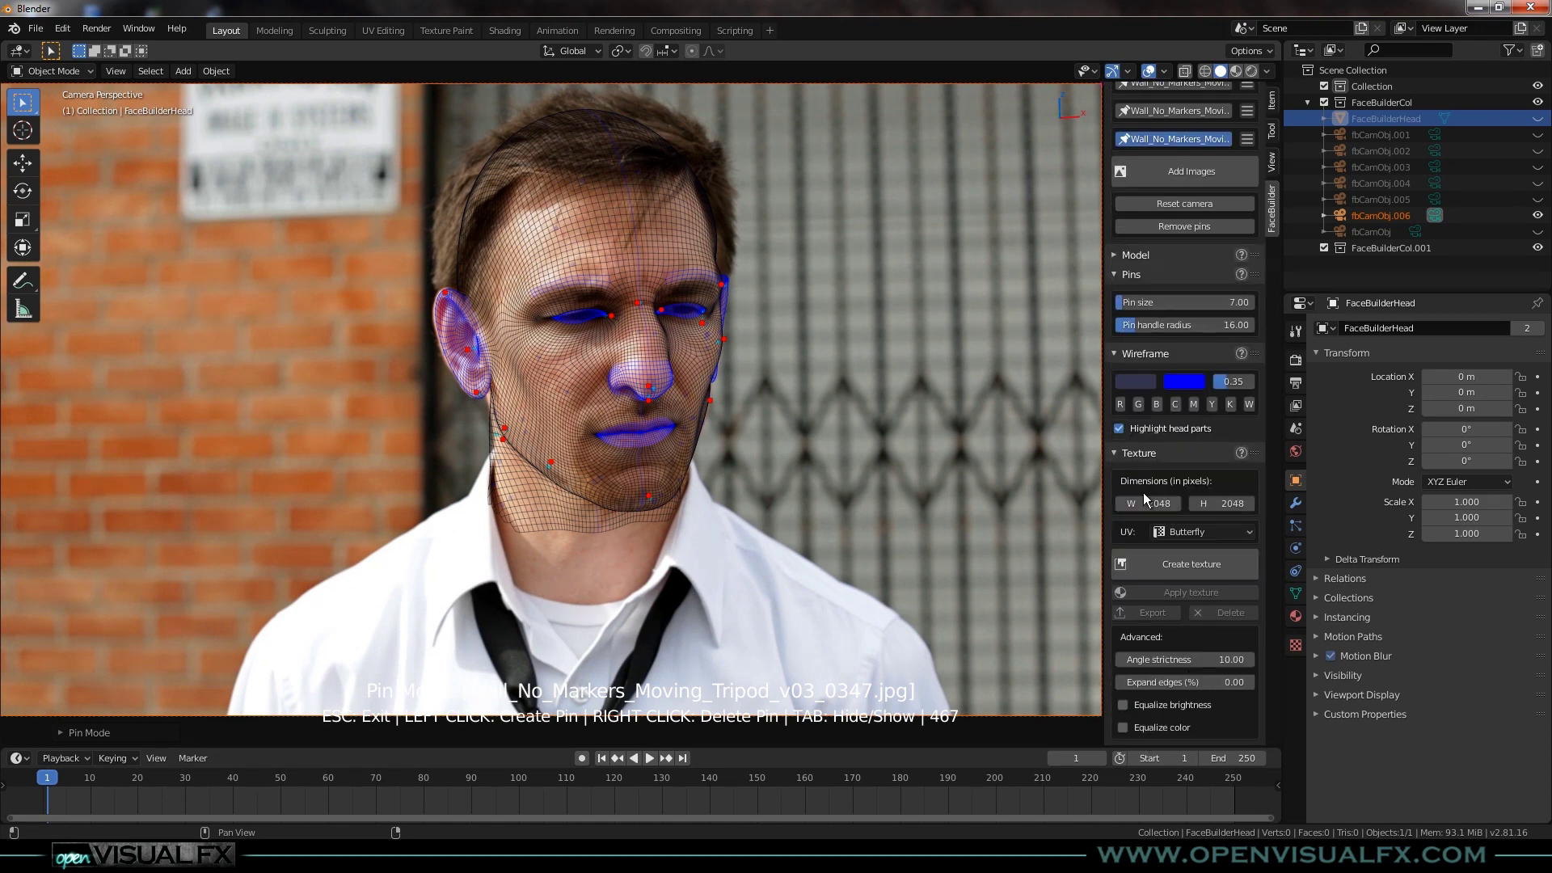
left_click(1175, 556)
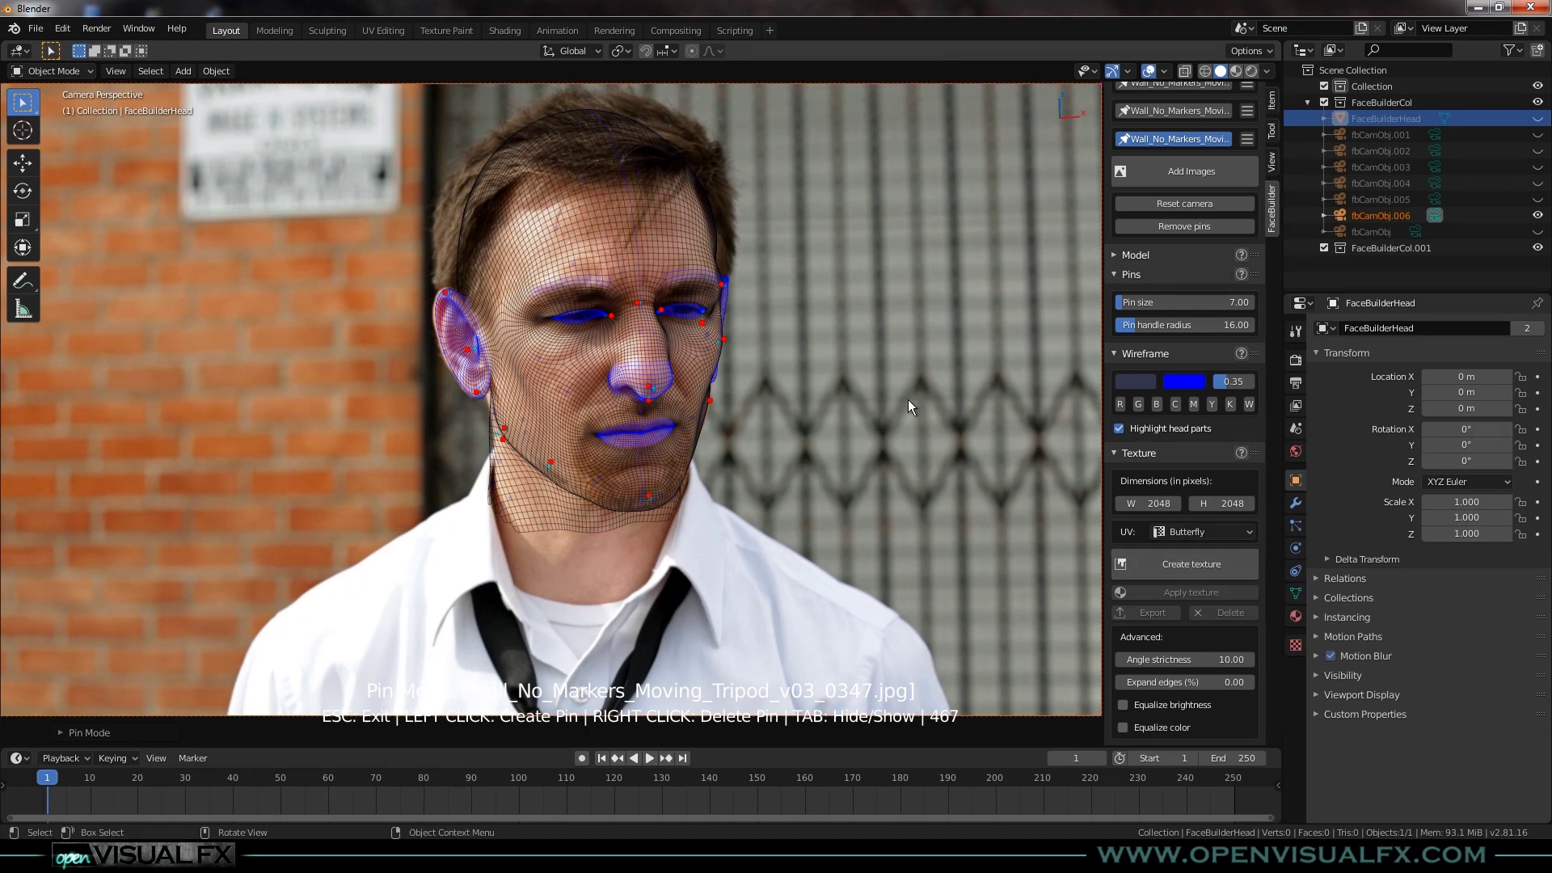
key("Escape")
Create the head's texture from all seven images with automatic application of the created texture.
left_click(877, 370)
middle_click_drag(958, 367, 797, 475, "shift")
middle_click_drag(881, 422, 784, 425)
scroll(803, 391, "up", 4)
scroll(726, 453, "down", 2)
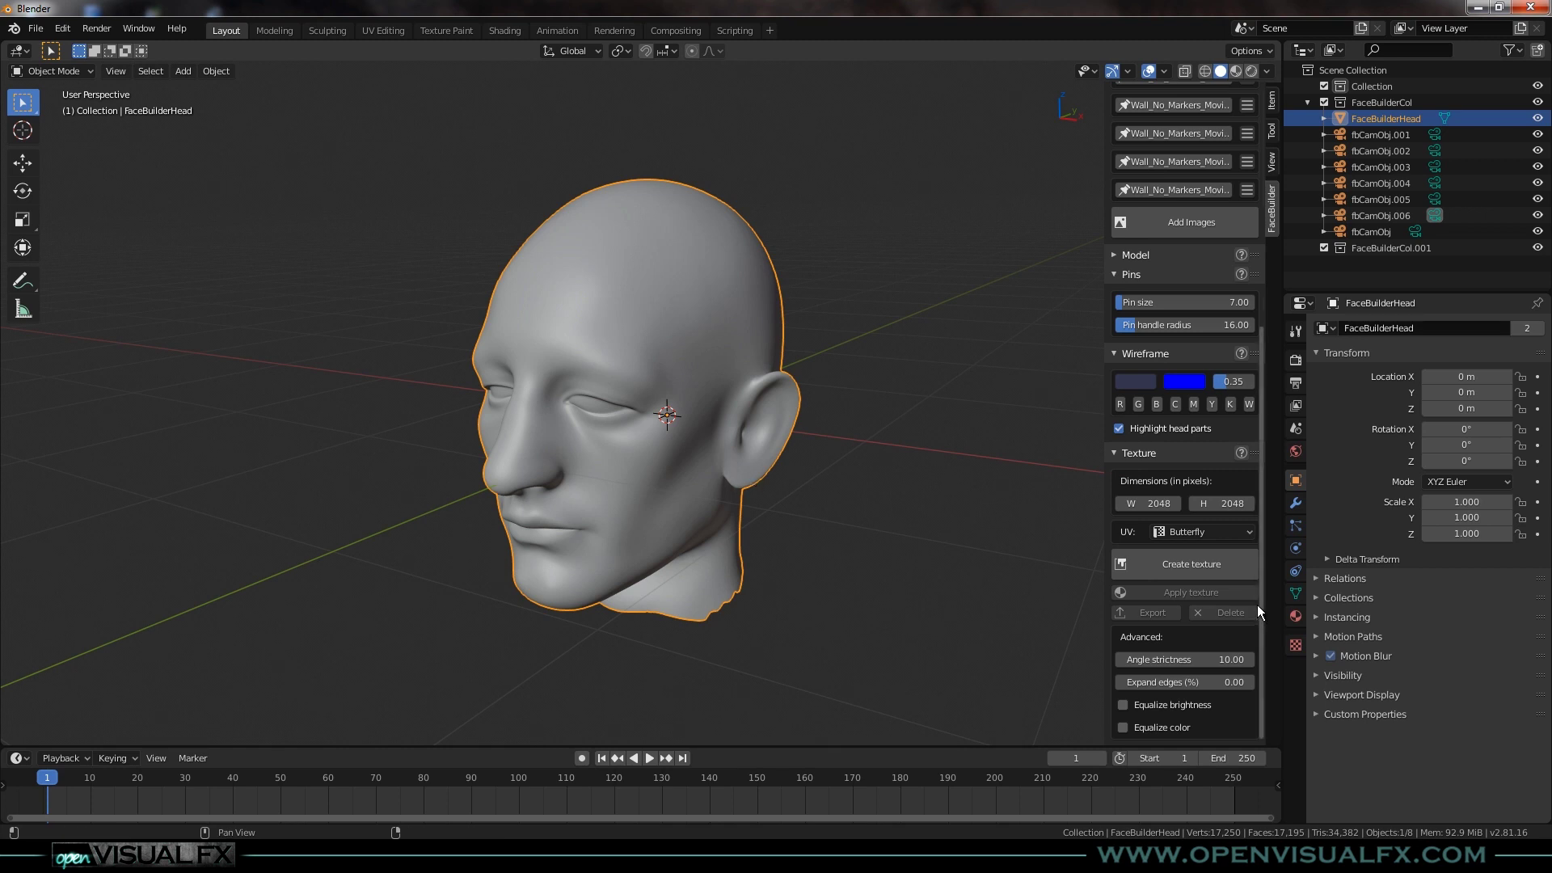
left_click(1191, 565)
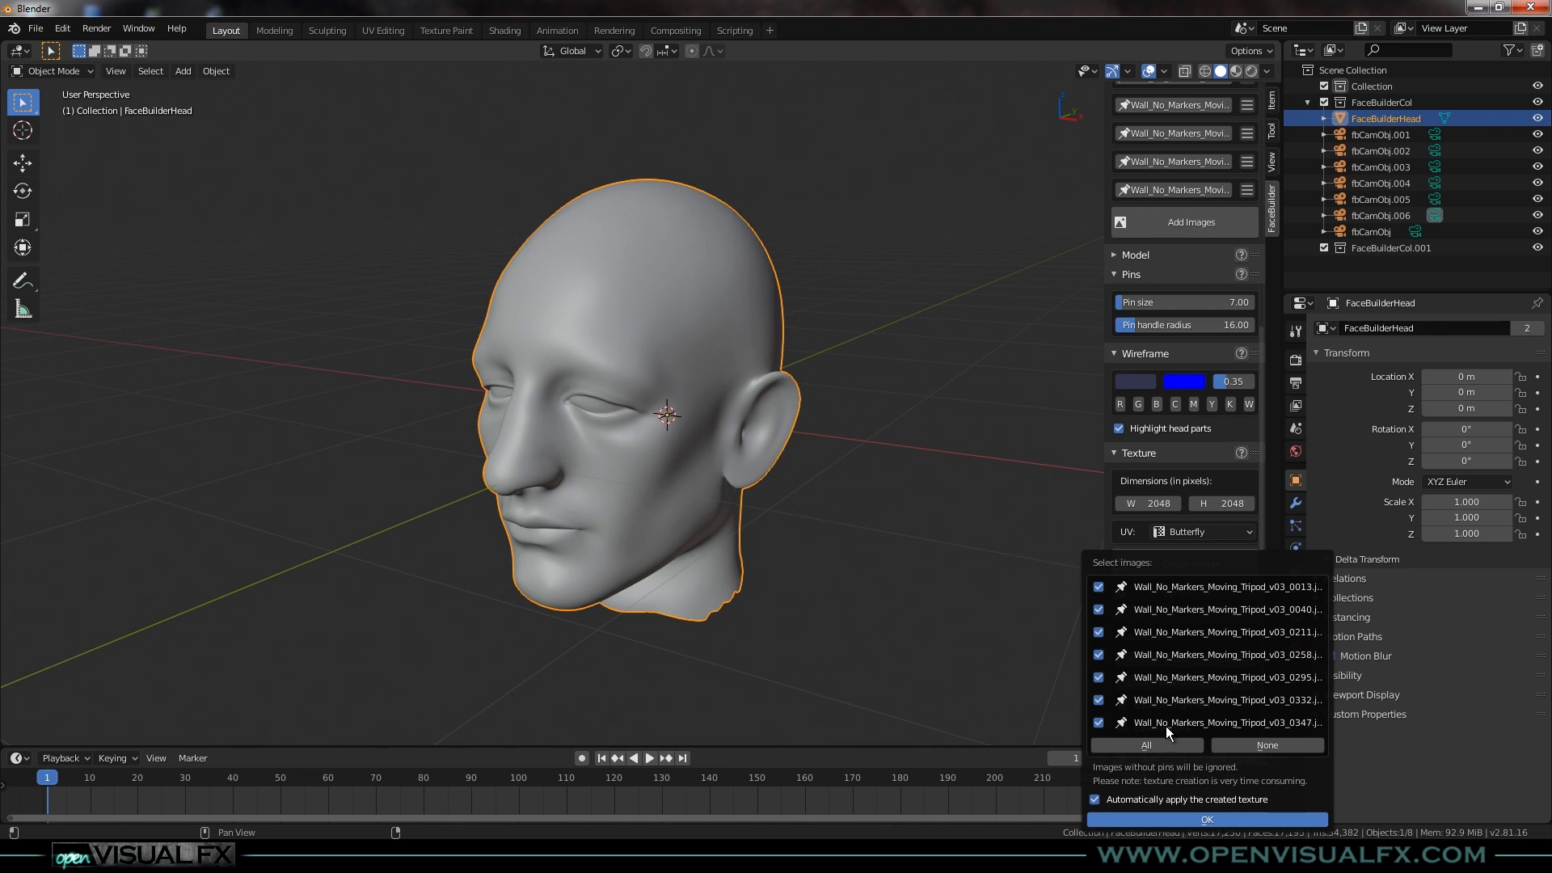
left_click(1217, 819)
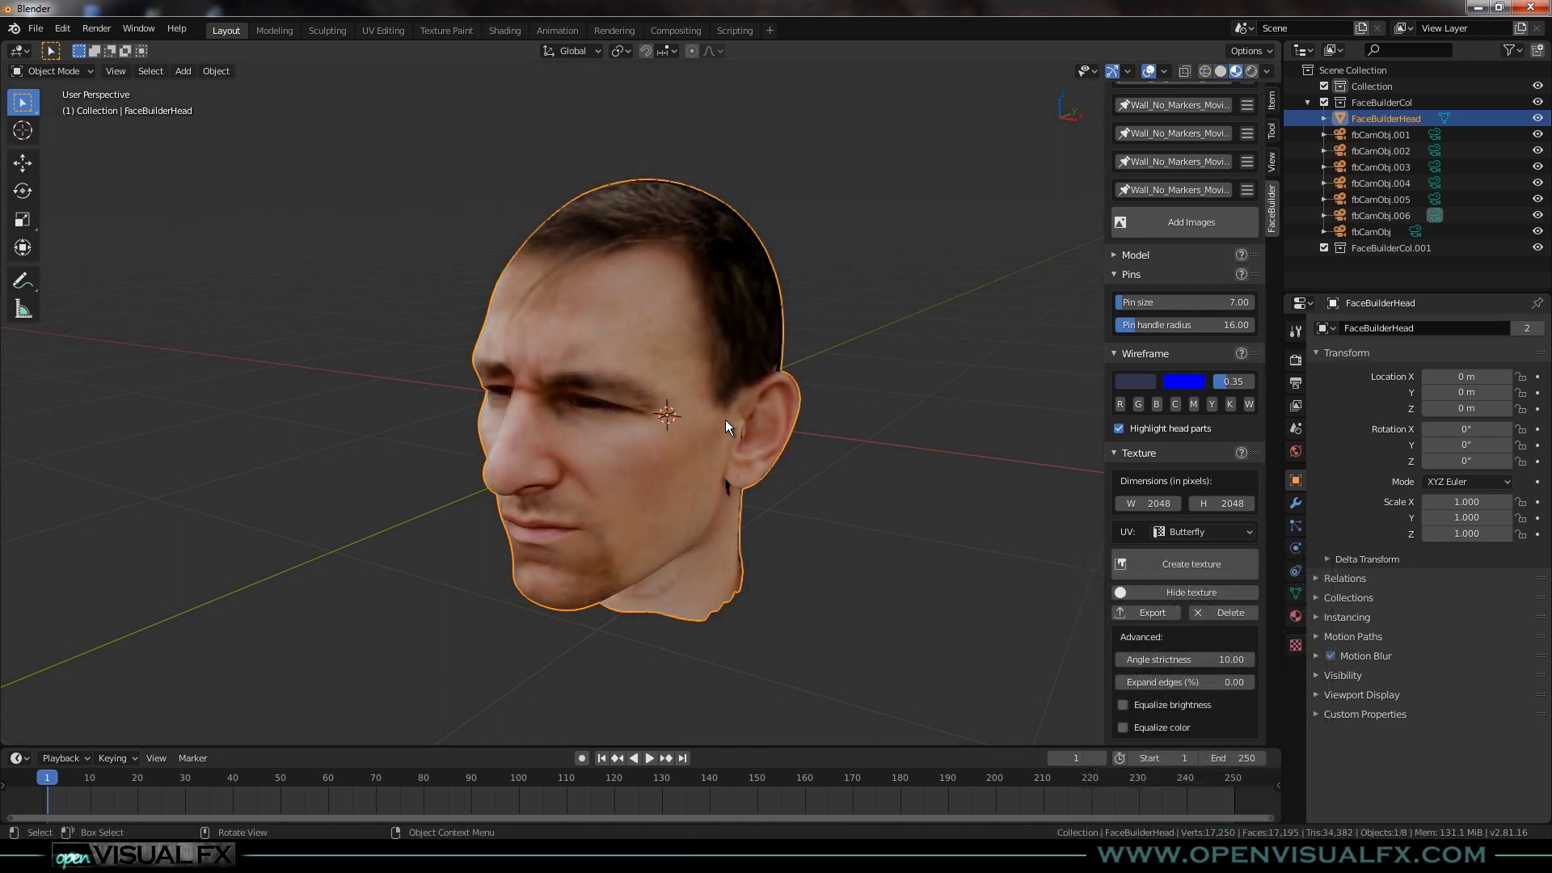
Inspect the textured head from the front and the side.
middle_click_drag(623, 509, 584, 512)
scroll(631, 509, "up", 4)
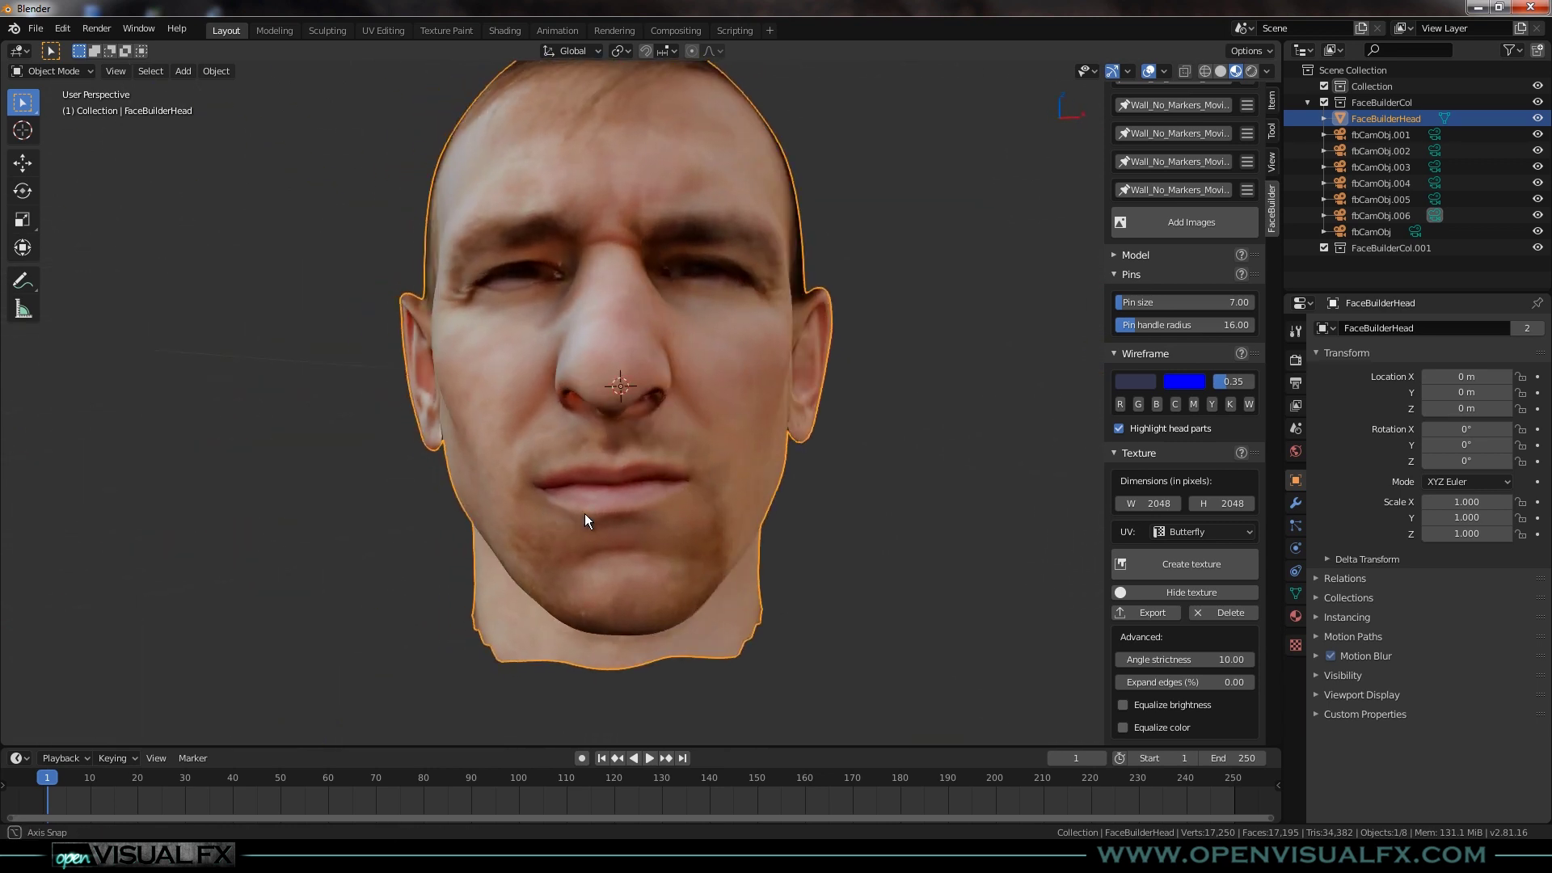
scroll(555, 560, "down", 3)
middle_click_drag(613, 532, 648, 507)
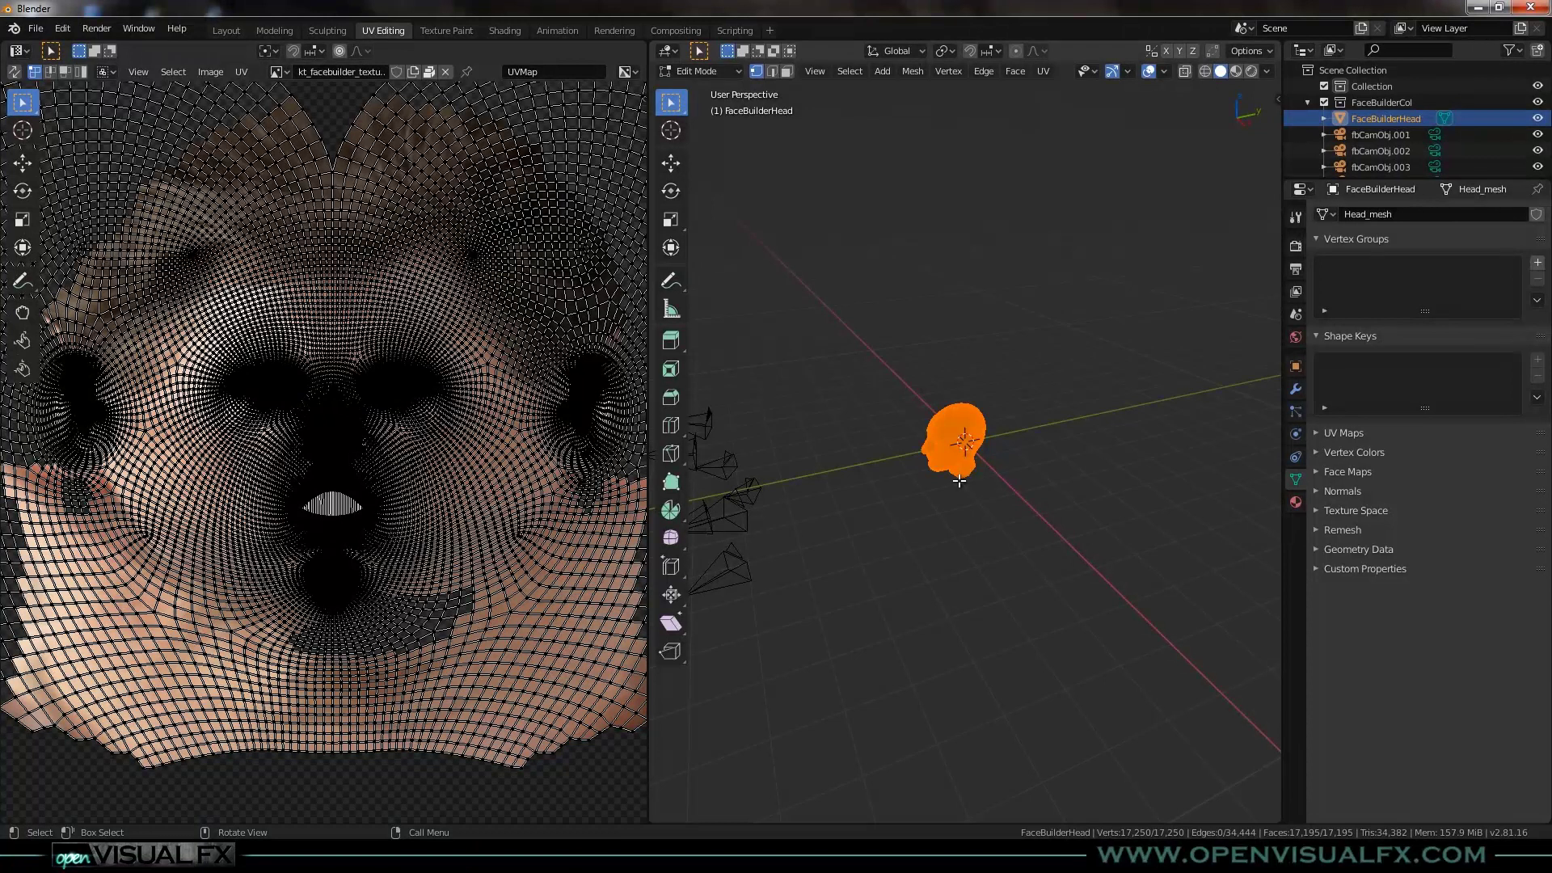
Deselect the head mesh in the UV Editing workspace and examine the unwrapped face texture, including its gaps.
key("alt+a")
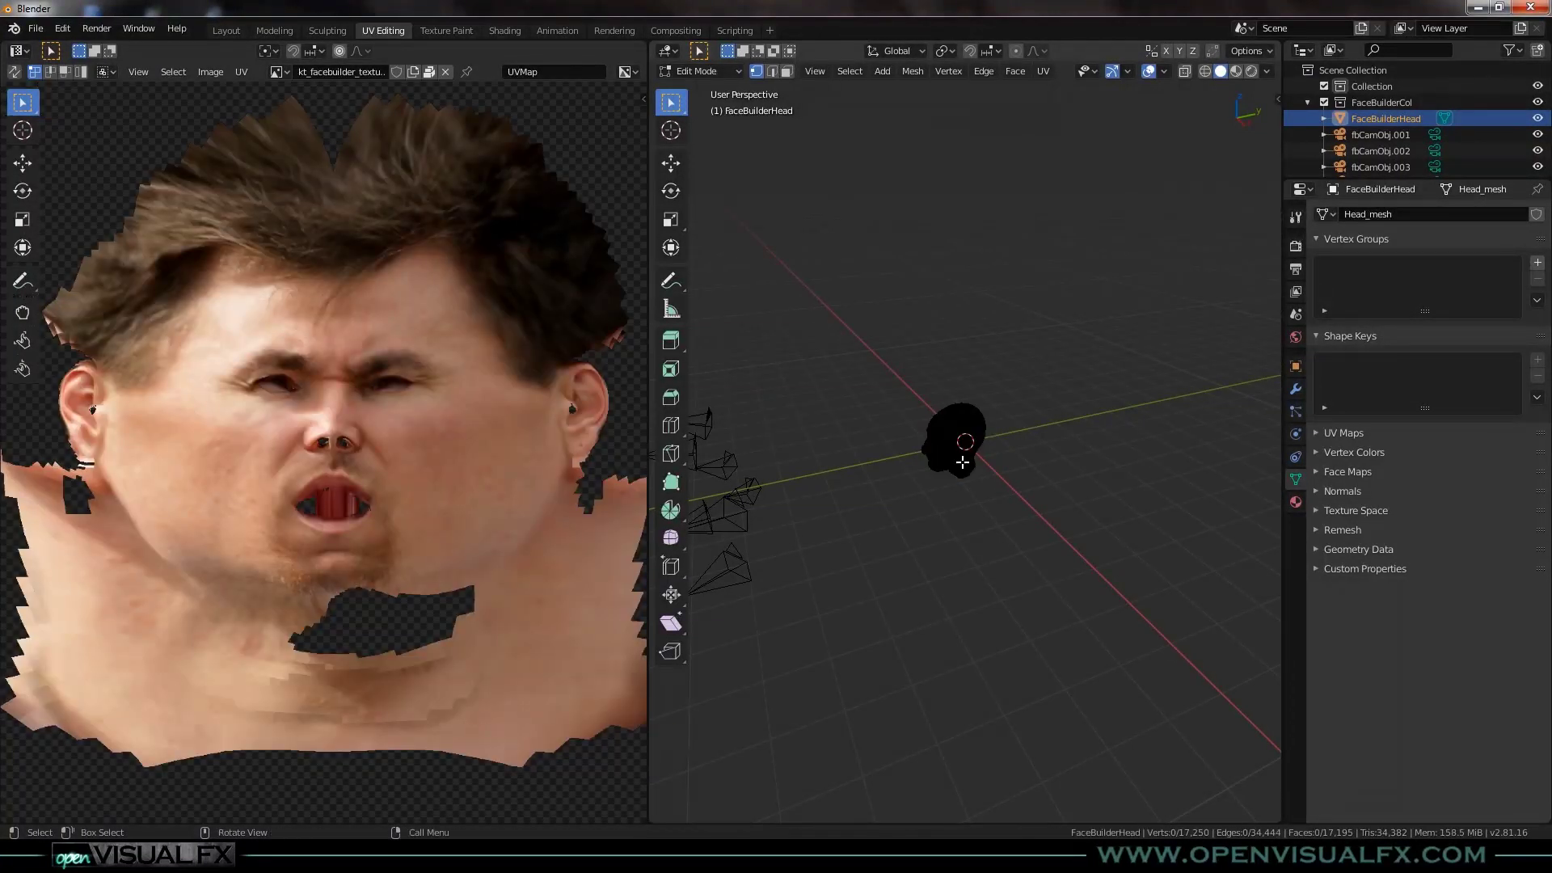
scroll(962, 460, "up", 8)
middle_click_drag(946, 501, 978, 477)
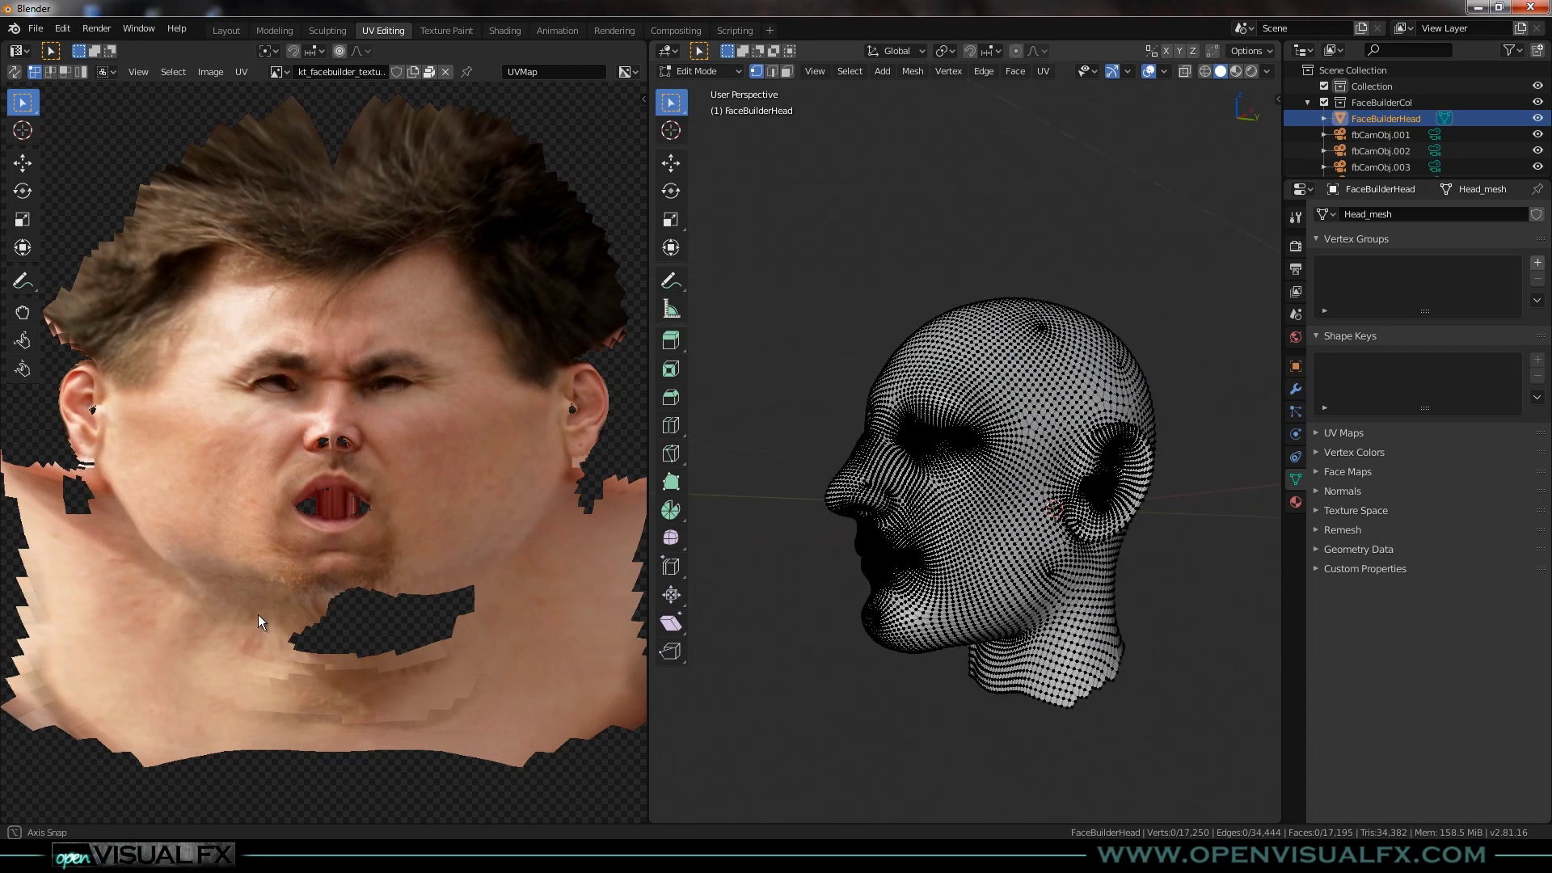
scroll(465, 336, "down", 1)
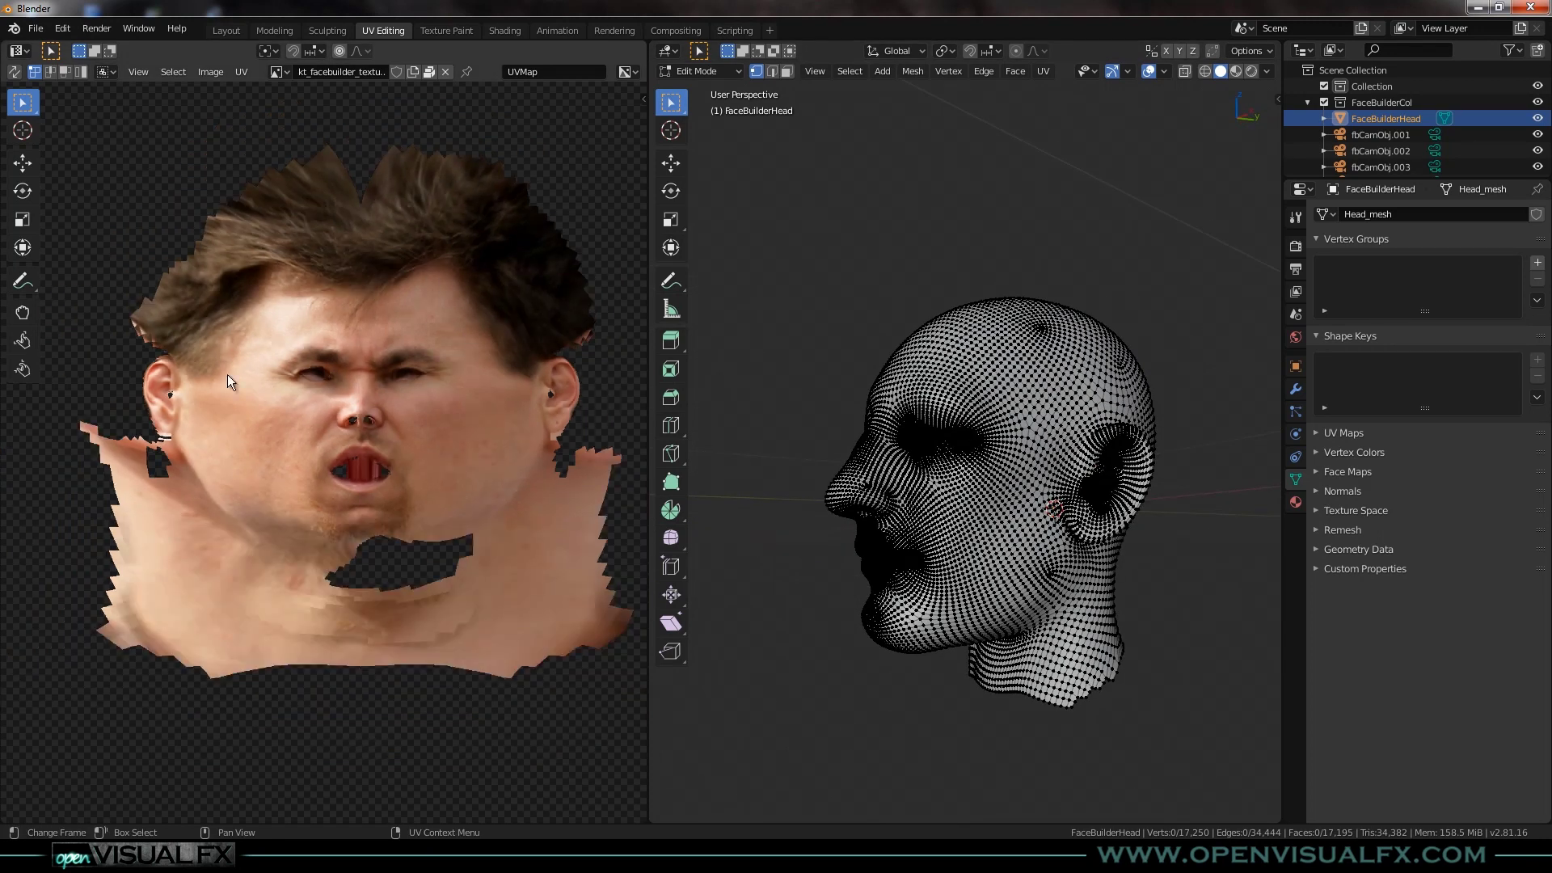
scroll(323, 486, "up", 3)
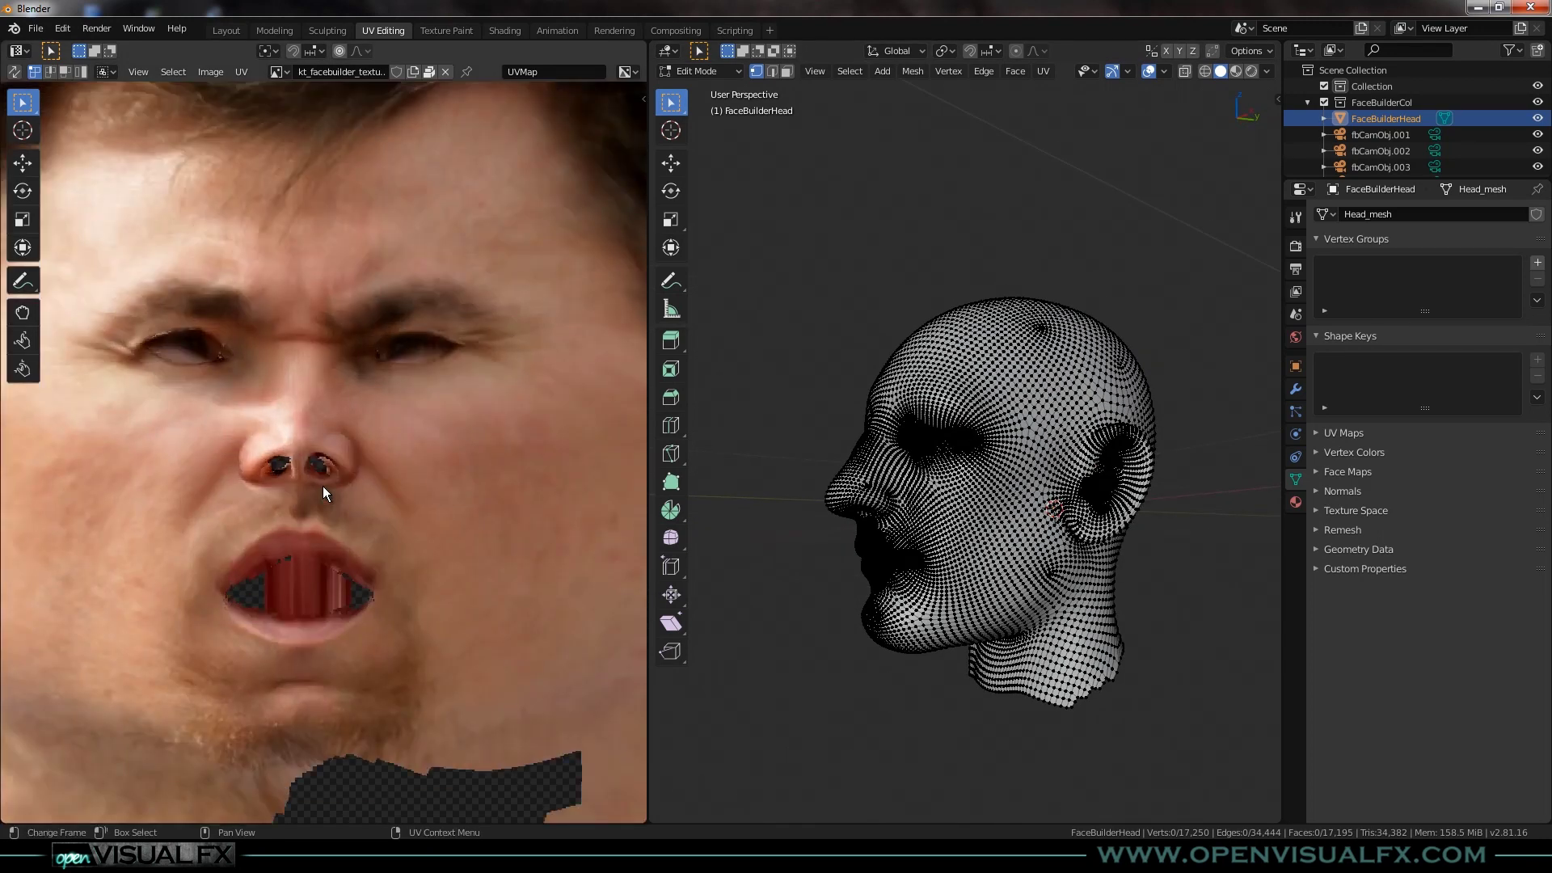
scroll(334, 491, "down", 2)
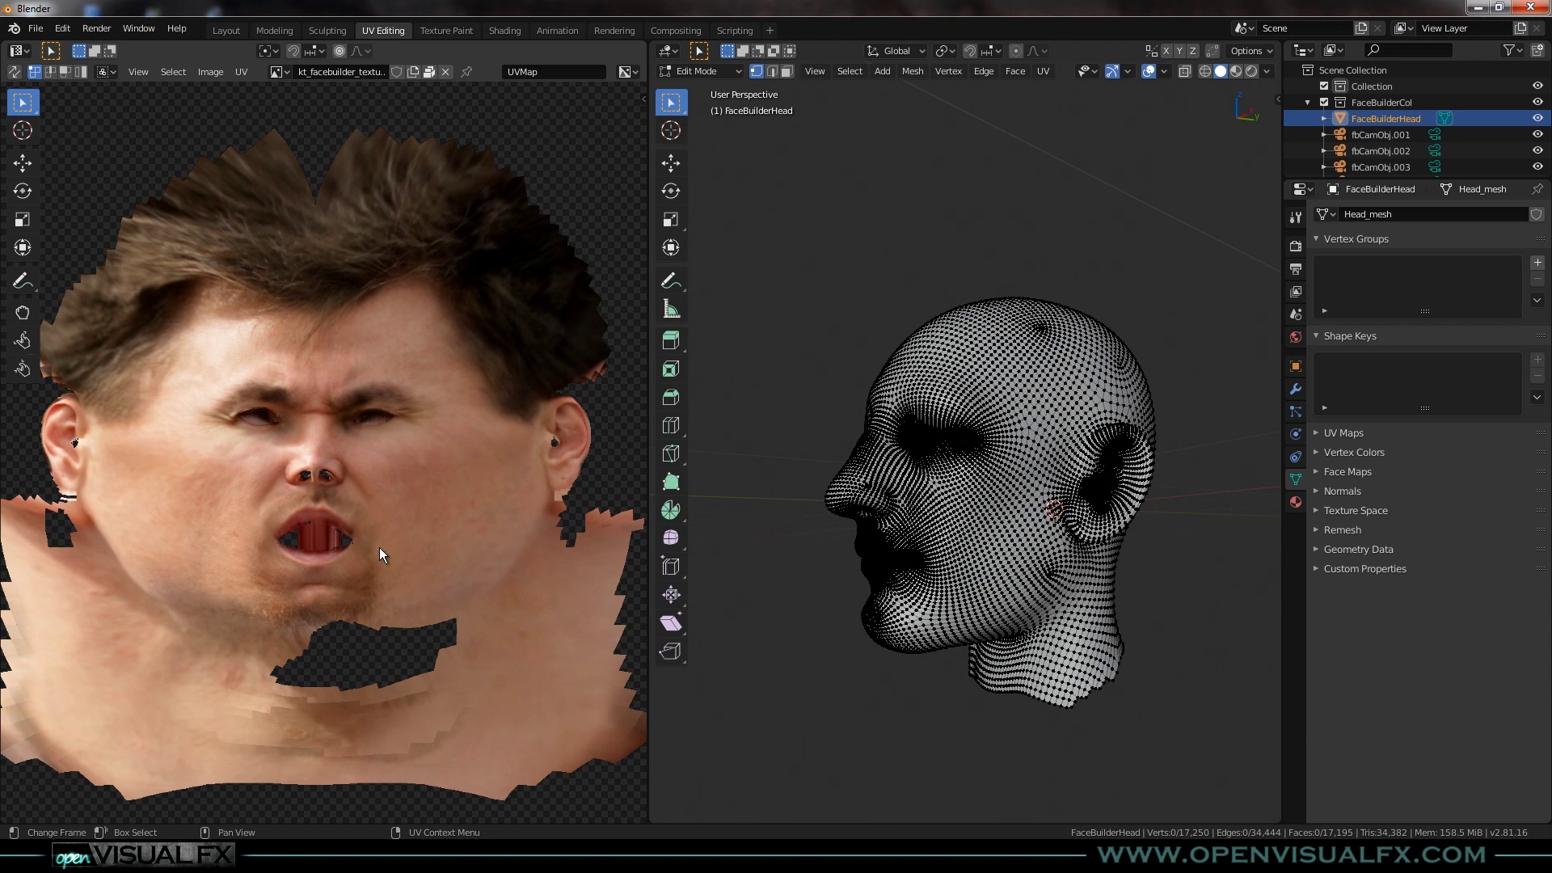
Return to the Layout workspace and inspect the textured head in side profile.
left_click(225, 30)
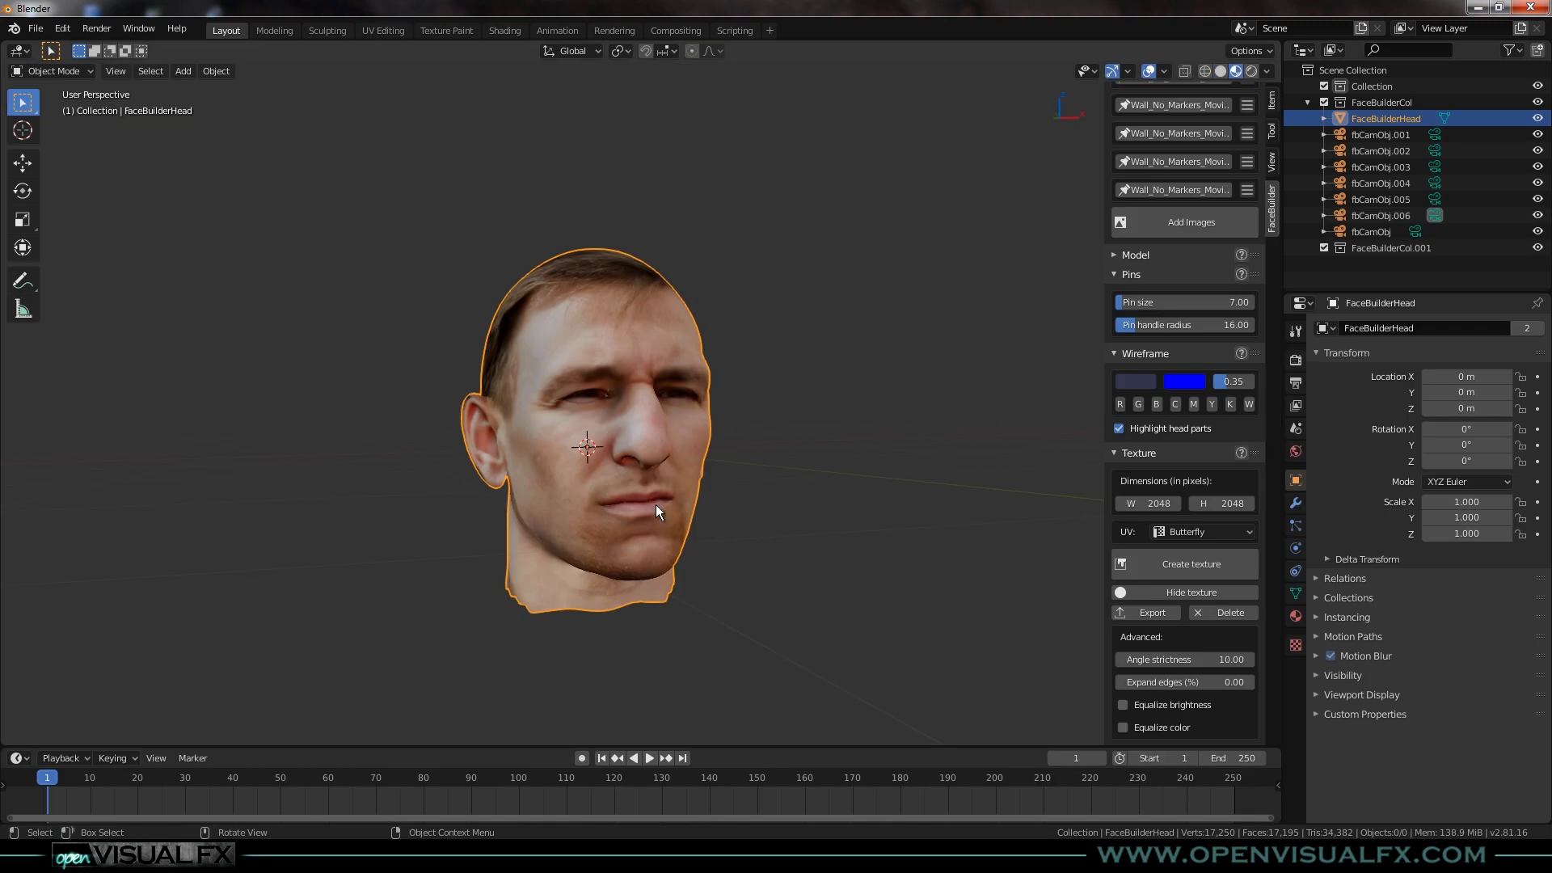
scroll(656, 504, "up", 3)
middle_click_drag(710, 501, 559, 540)
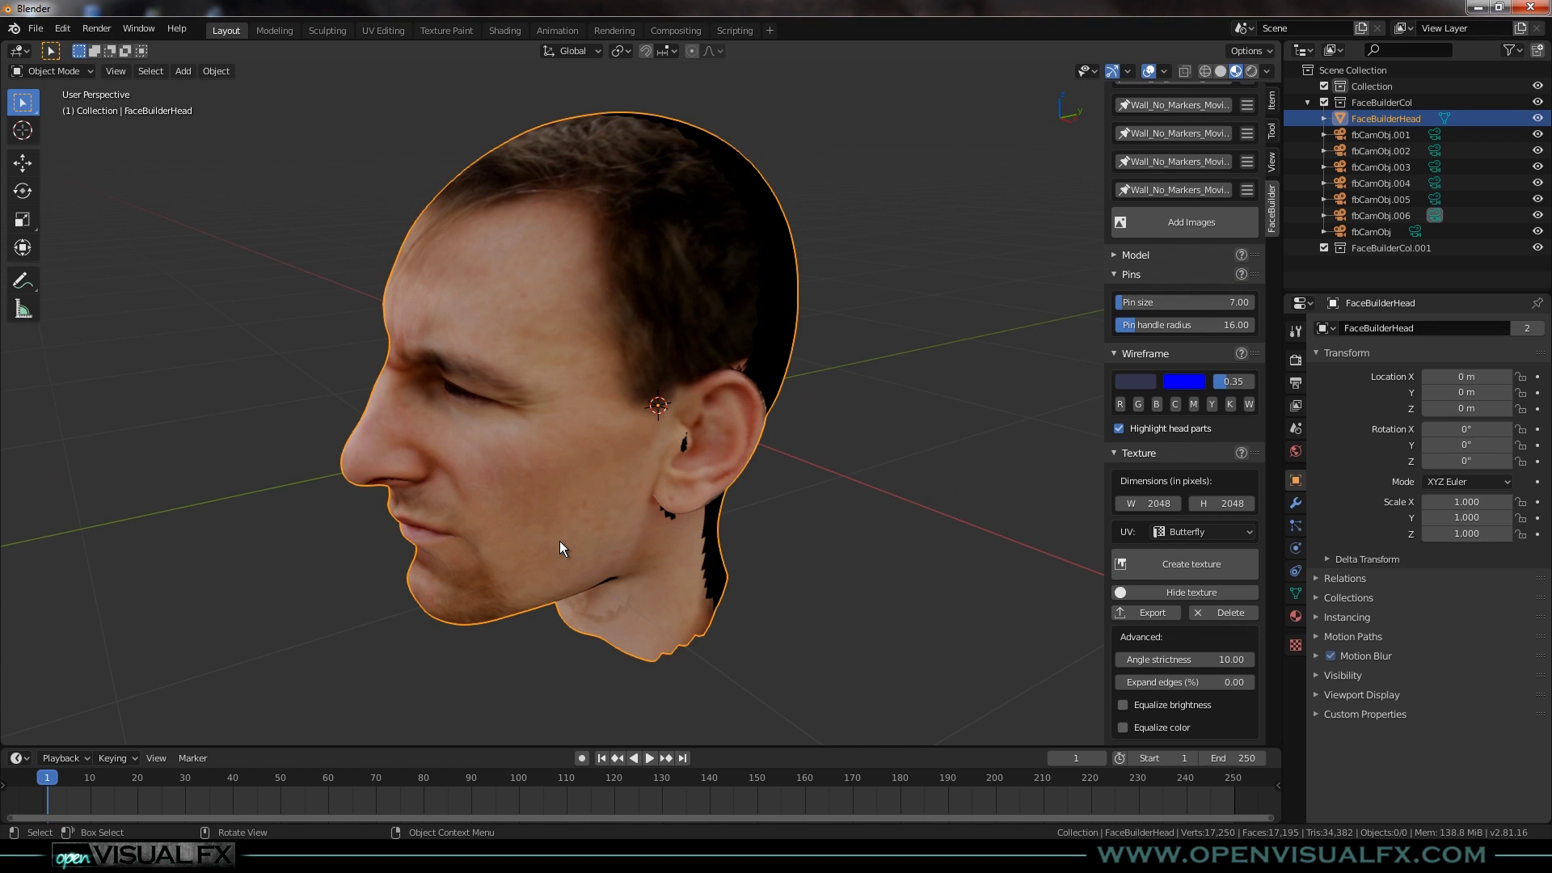